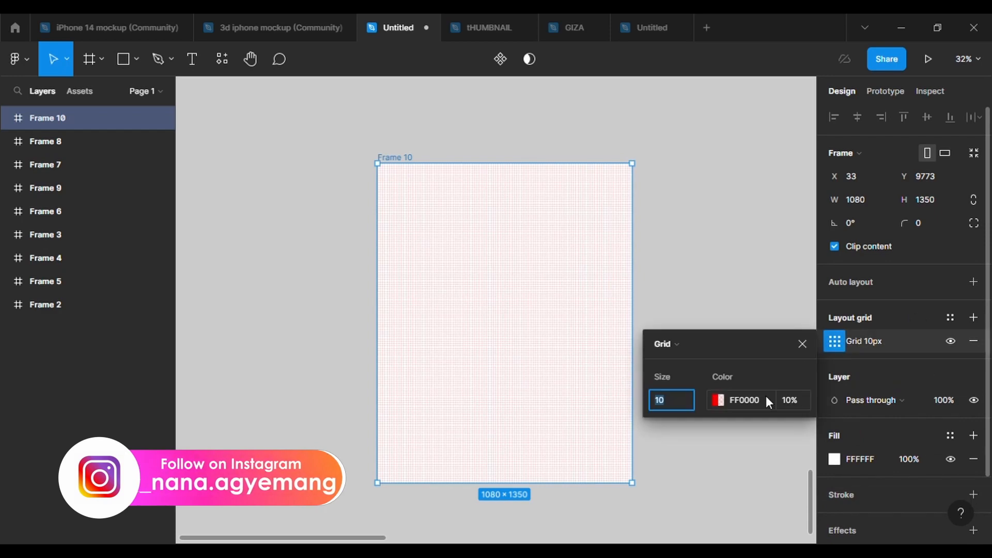
Set the frame's layout grid size to 120.
{"action": "type", "text": "120"}
{"action": "key", "text": "Return"}
{"action": "scroll", "coordinate": [480, 333], "scroll_direction": "up", "scroll_amount": 2}
{"action": "scroll", "coordinate": [482, 332], "scroll_direction": "down", "scroll_amount": 1}
{"action": "left_click", "coordinate": [737, 253]}
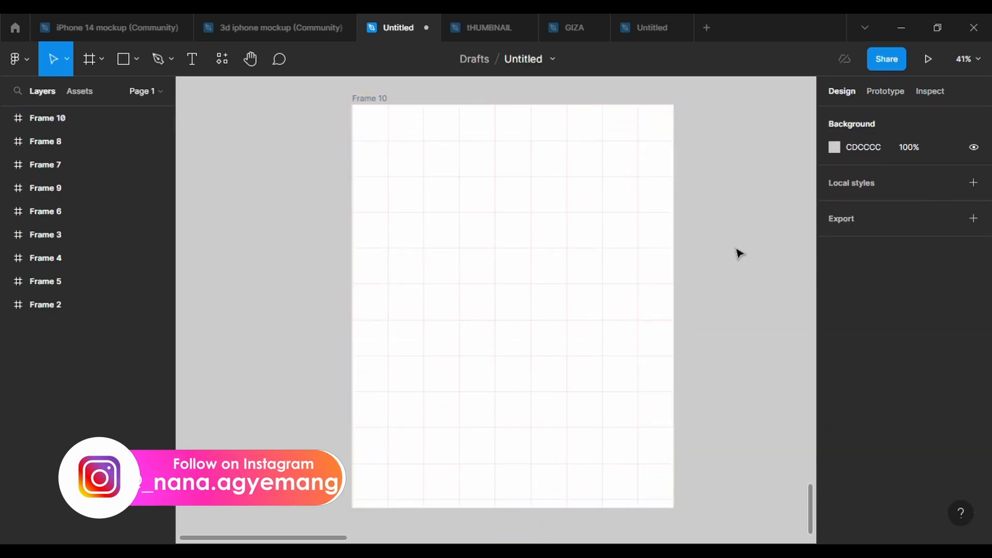
Draw a triangle of about 407 × 414 in the upper middle of the frame using the Polygon tool.
{"action": "left_click", "coordinate": [136, 59]}
{"action": "left_click", "coordinate": [133, 168]}
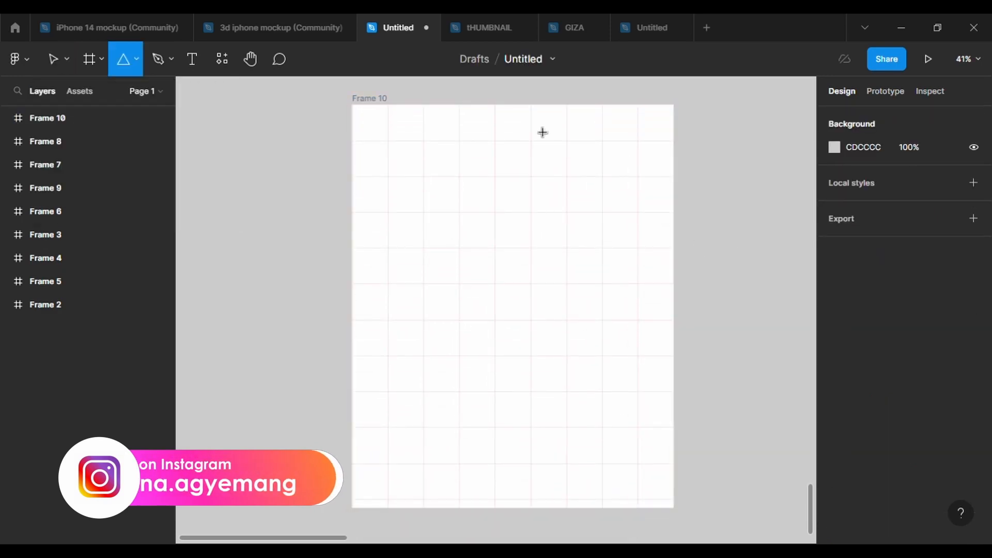
{"action": "left_click_drag", "start_coordinate": [450, 170], "coordinate": [571, 294]}
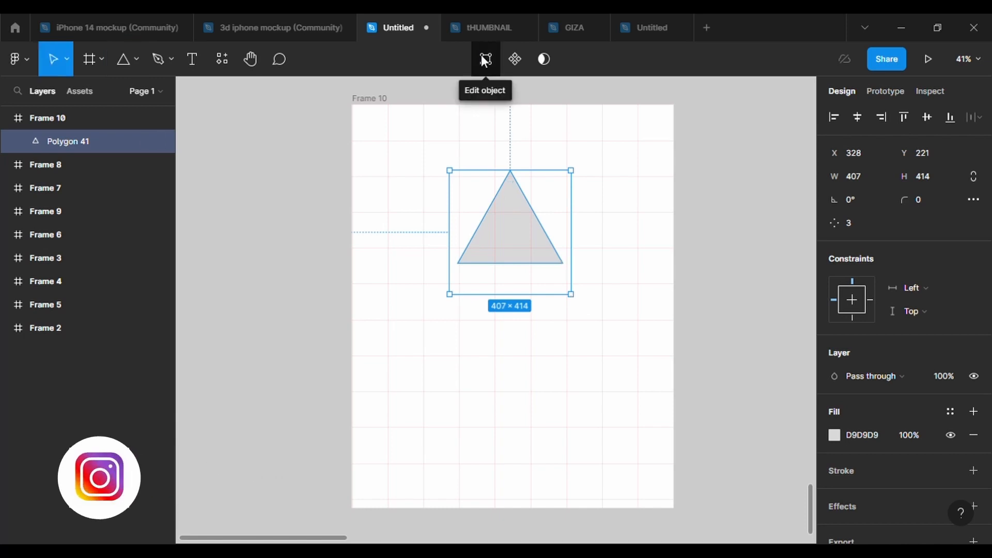
Flip the triangle vertically and add a black inside stroke with a weight of 3.
{"action": "key", "text": "shift+v"}
{"action": "left_click", "coordinate": [974, 471]}
{"action": "type", "text": "3"}
{"action": "key", "text": "Return"}
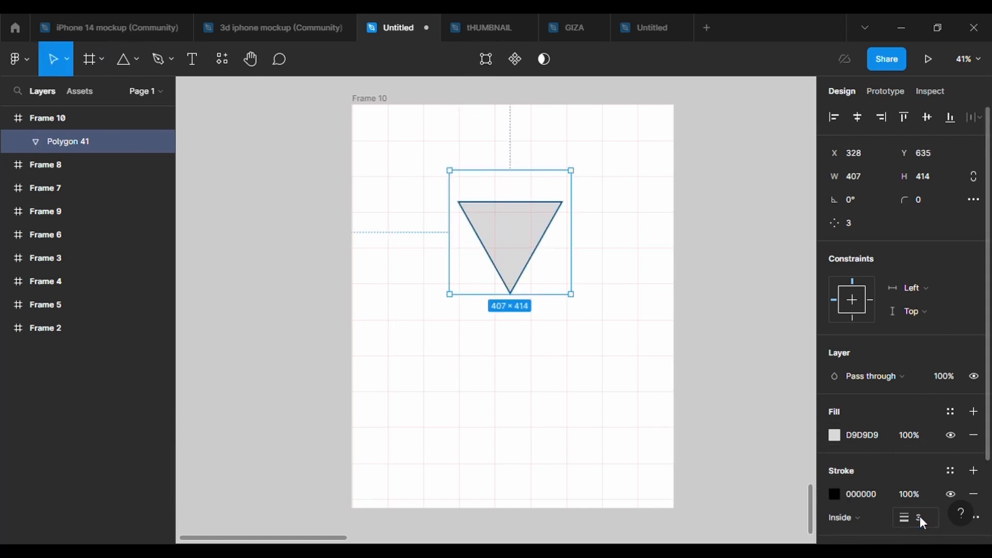
Reshape the triangle by moving its corners: one upward, one out to the far left, and the bottom one further down and right.
{"action": "scroll", "coordinate": [552, 295], "scroll_direction": "up", "scroll_amount": 3}
{"action": "scroll", "coordinate": [552, 294], "scroll_direction": "down", "scroll_amount": 2}
{"action": "left_click", "coordinate": [485, 60]}
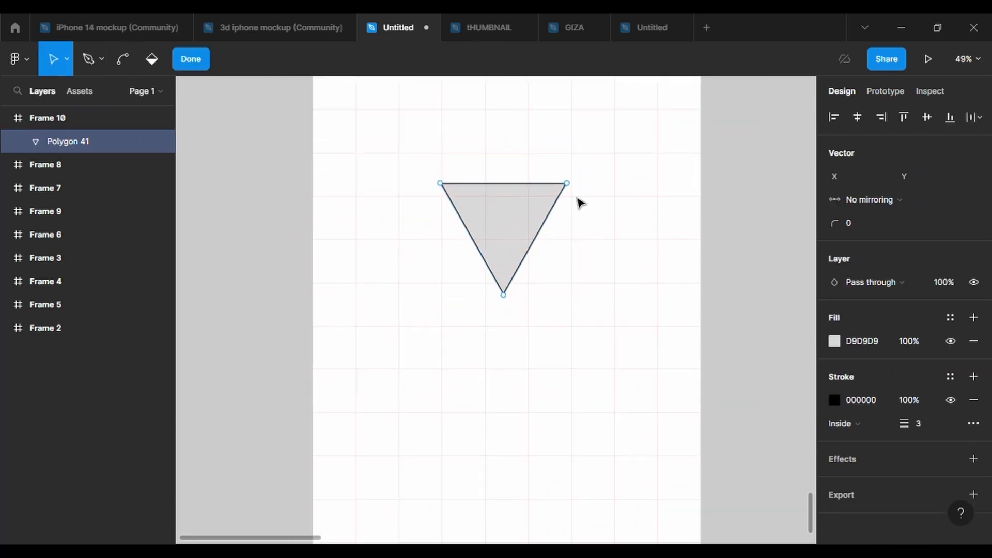
{"action": "left_click_drag", "start_coordinate": [567, 183], "coordinate": [572, 154]}
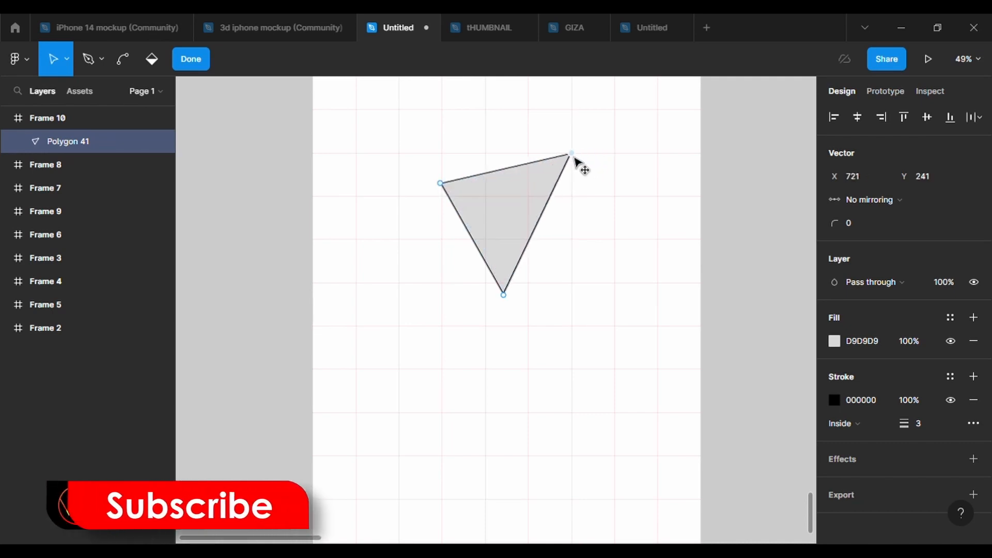
{"action": "left_click_drag", "start_coordinate": [441, 184], "coordinate": [398, 247]}
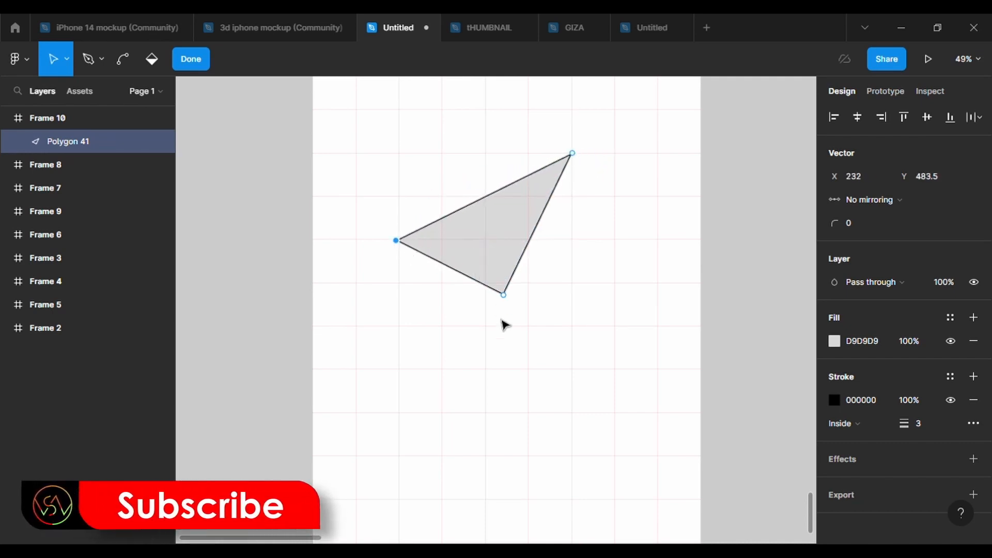
{"action": "left_click_drag", "start_coordinate": [505, 296], "coordinate": [535, 327]}
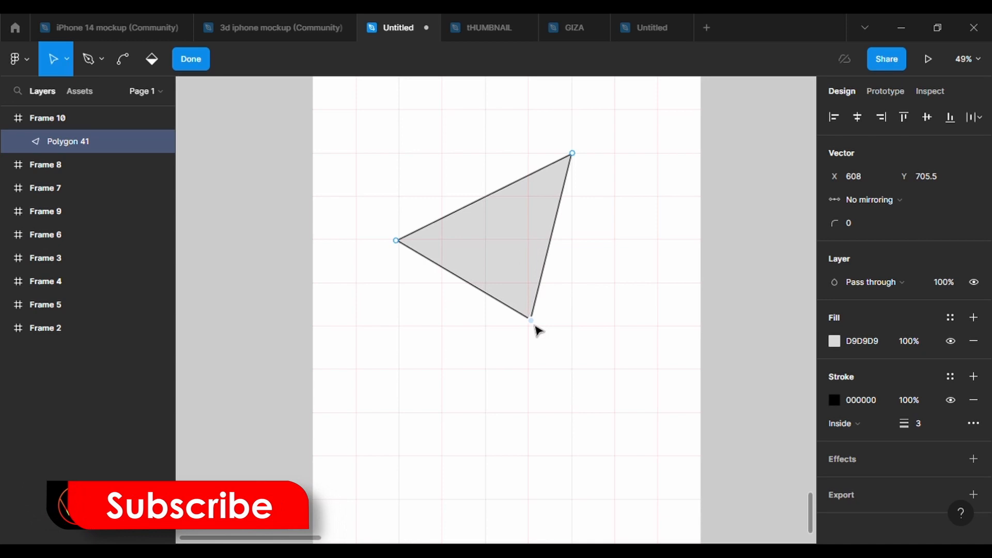
Round the triangle's leftmost corner with a radius of 4.
{"action": "left_click", "coordinate": [397, 241]}
{"action": "left_click", "coordinate": [865, 229]}
{"action": "type", "text": "5"}
{"action": "key", "text": "Return"}
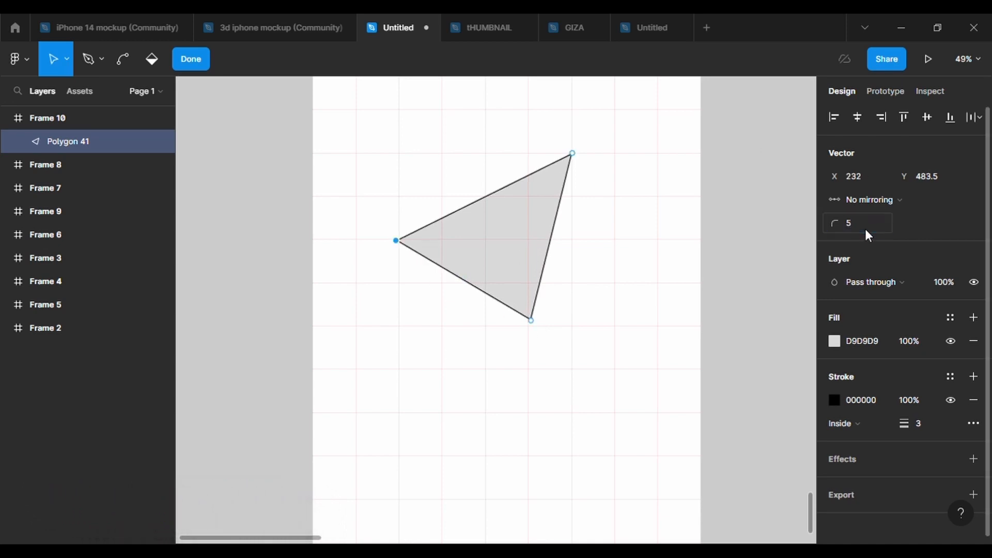
{"action": "left_click", "coordinate": [864, 227]}
{"action": "type", "text": "4"}
{"action": "key", "text": "Return"}
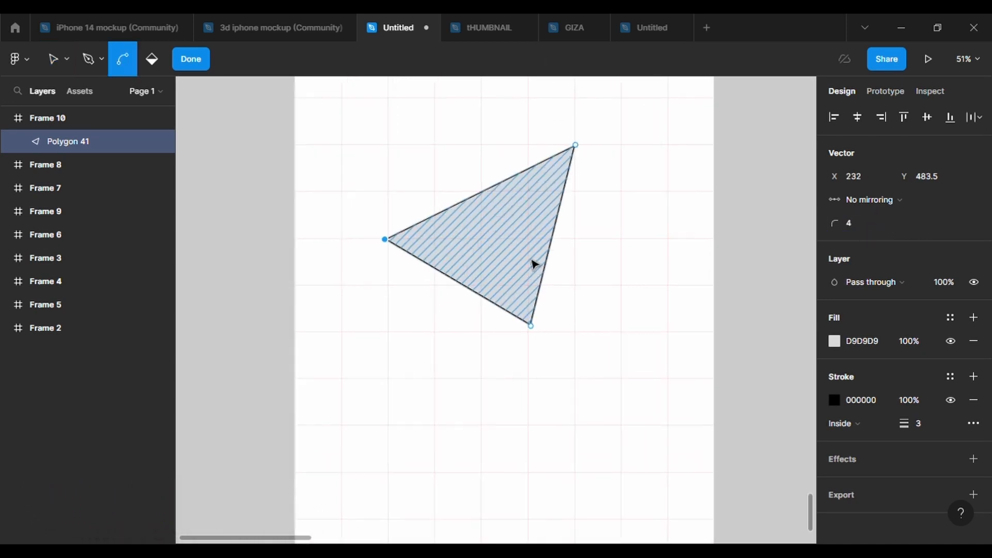
Bend the triangle's right edge inward with a new midpoint and give that point a corner radius of 500.
{"action": "scroll", "coordinate": [531, 261], "scroll_direction": "up", "scroll_amount": 3}
{"action": "left_click_drag", "start_coordinate": [559, 243], "coordinate": [547, 234]}
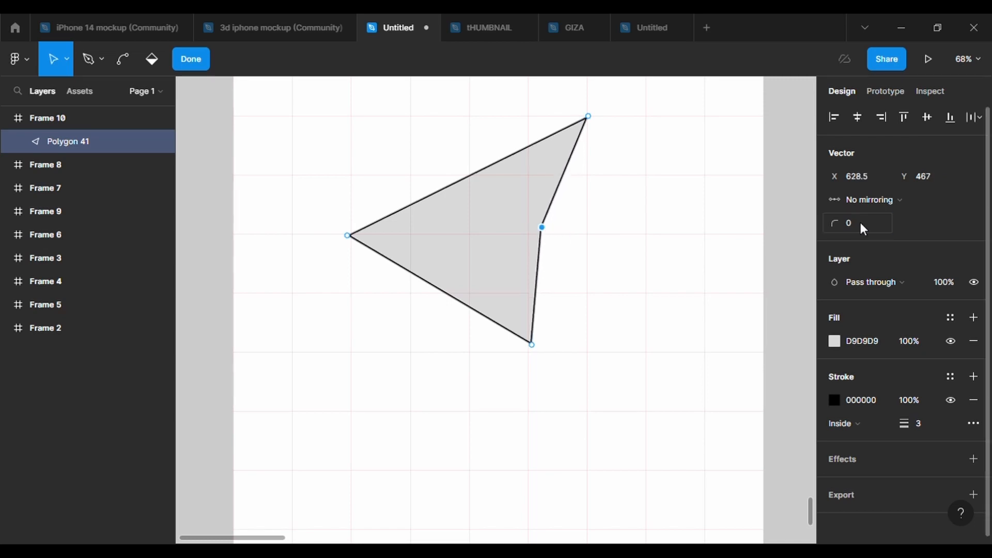
{"action": "left_click", "coordinate": [861, 222]}
{"action": "type", "text": "500"}
{"action": "key", "text": "Return"}
Give the shape's top tip a corner radius of 10.
{"action": "left_click", "coordinate": [588, 116]}
{"action": "left_click", "coordinate": [863, 222]}
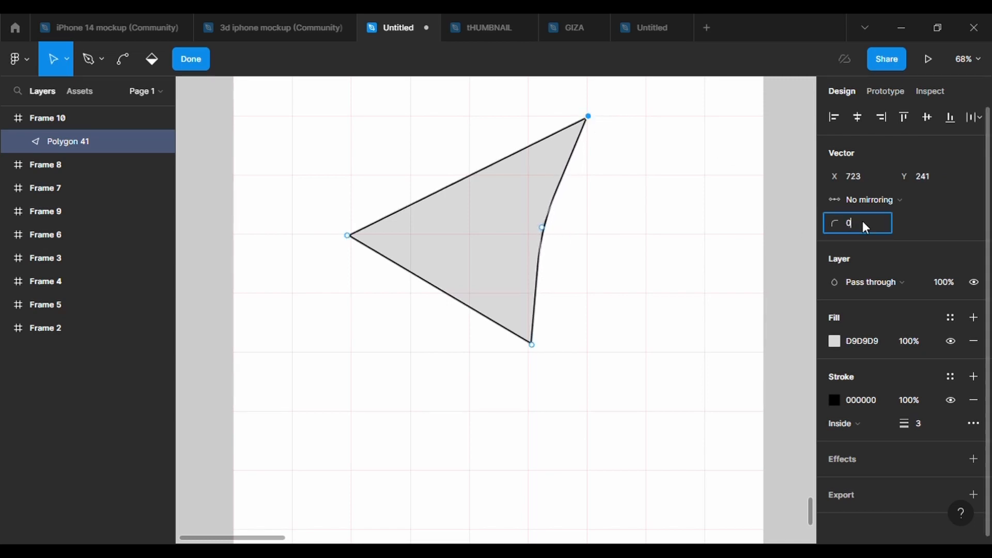
{"action": "type", "text": "10"}
{"action": "key", "text": "Return"}
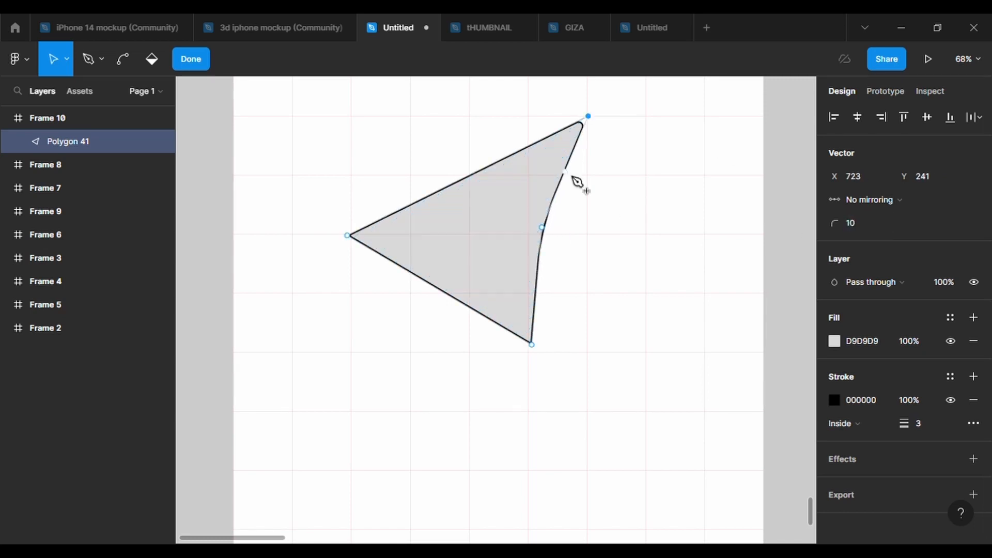
Add points on the edges beside the top tip to blunt it, and move the right edge's curve point slightly upward.
{"action": "left_click_drag", "start_coordinate": [571, 174], "coordinate": [597, 136]}
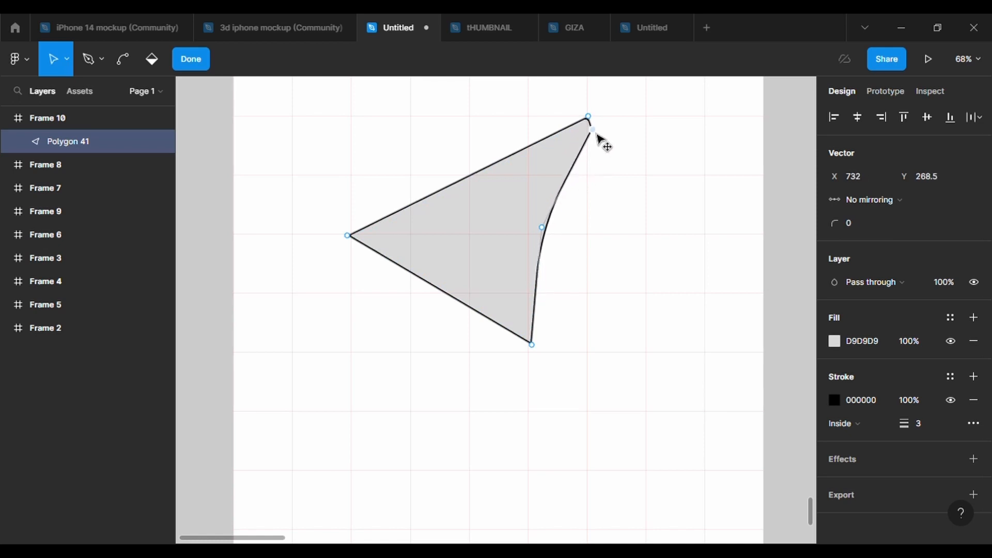
{"action": "left_click", "coordinate": [472, 180]}
{"action": "left_click_drag", "start_coordinate": [534, 150], "coordinate": [586, 118]}
{"action": "scroll", "coordinate": [615, 153], "scroll_direction": "up", "scroll_amount": 3}
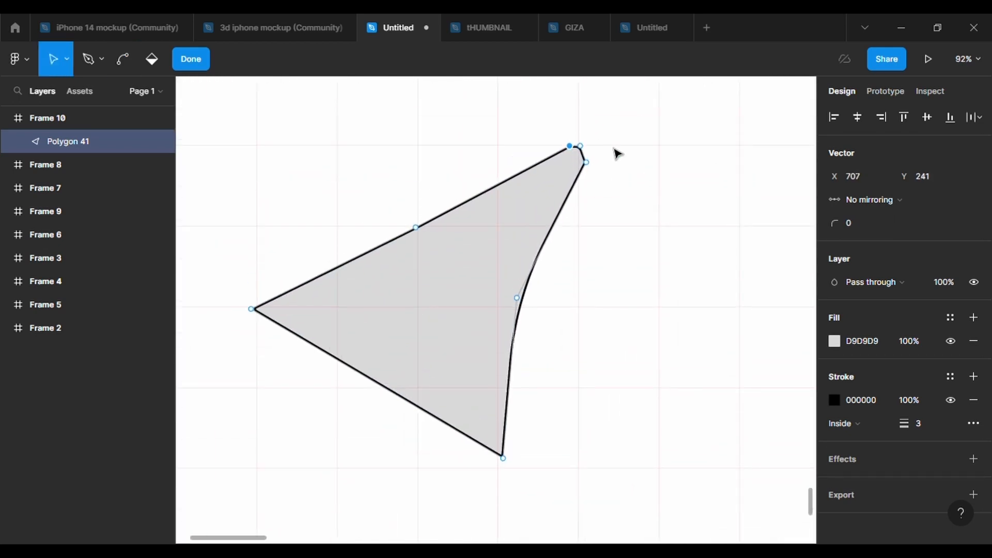
{"action": "left_click_drag", "start_coordinate": [586, 163], "coordinate": [583, 160]}
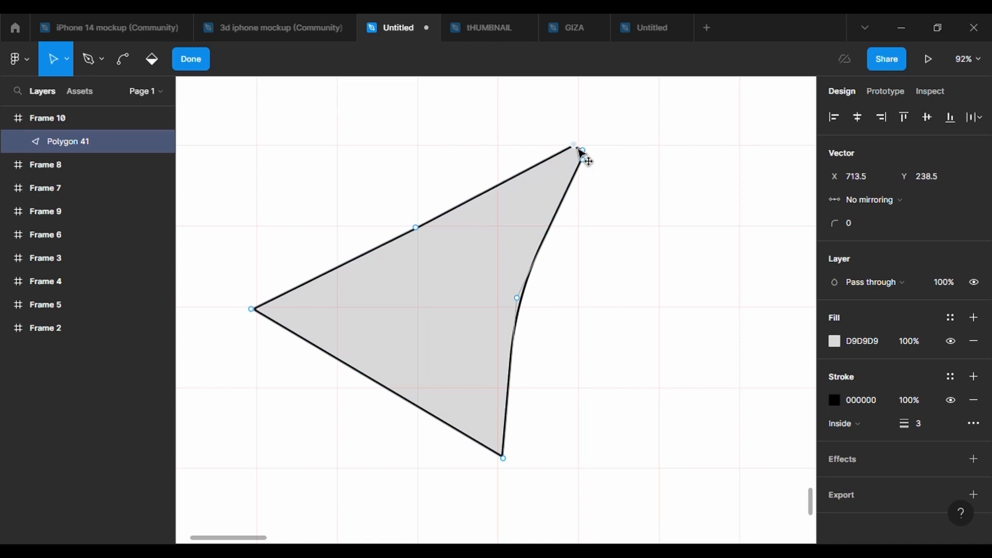
{"action": "mouse_move", "coordinate": [516, 298]}
{"action": "left_mouse_down"}
{"action": "mouse_move", "coordinate": [525, 304]}
{"action": "mouse_move", "coordinate": [540, 288]}
{"action": "mouse_move", "coordinate": [523, 280]}
{"action": "left_mouse_up"}
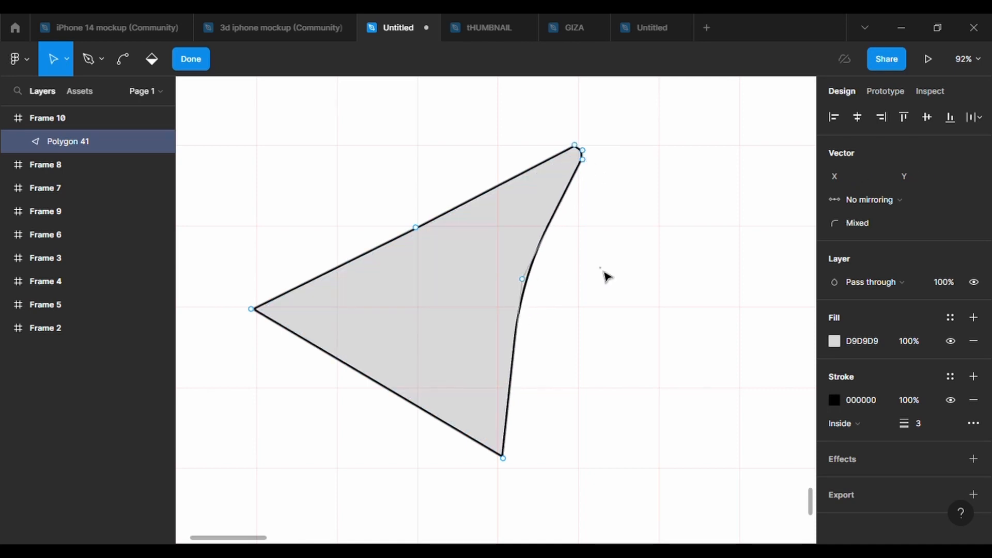
Add points on the large shape's lower-left edge and move them to form a small notch.
{"action": "key", "text": "Escape"}
{"action": "left_click", "coordinate": [474, 63]}
{"action": "scroll", "coordinate": [384, 411], "scroll_direction": "down", "scroll_amount": 1}
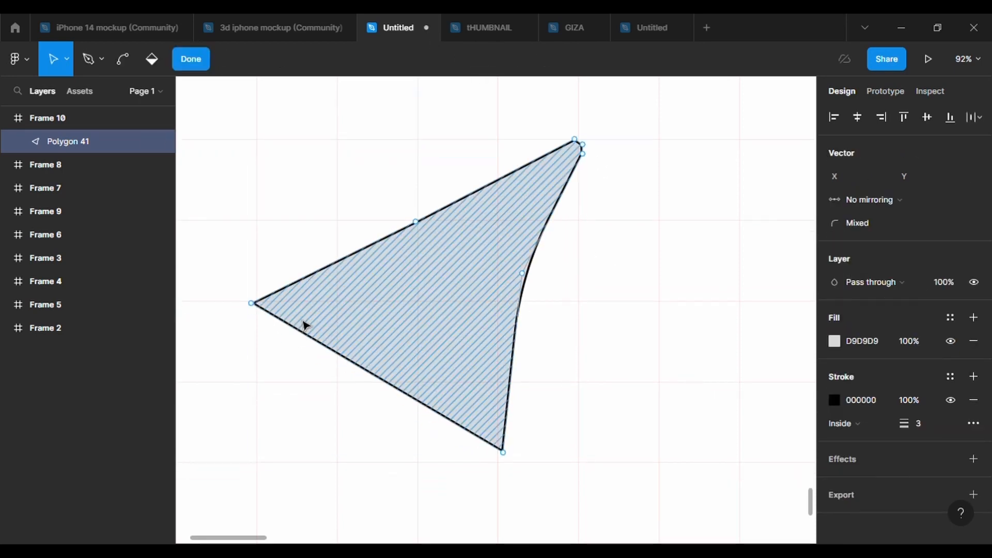
{"action": "left_click", "coordinate": [379, 379]}
{"action": "left_click_drag", "start_coordinate": [453, 419], "coordinate": [372, 371]}
{"action": "scroll", "coordinate": [402, 384], "scroll_direction": "up", "scroll_amount": 3}
{"action": "key", "text": "ctrl+z"}
{"action": "left_click_drag", "start_coordinate": [474, 438], "coordinate": [395, 399]}
Smooth the notch's lower point with a corner radius of 500 and finish editing the large shape.
{"action": "left_click", "coordinate": [873, 230]}
{"action": "type", "text": "500"}
{"action": "key", "text": "Return"}
{"action": "scroll", "coordinate": [539, 389], "scroll_direction": "down", "scroll_amount": 3}
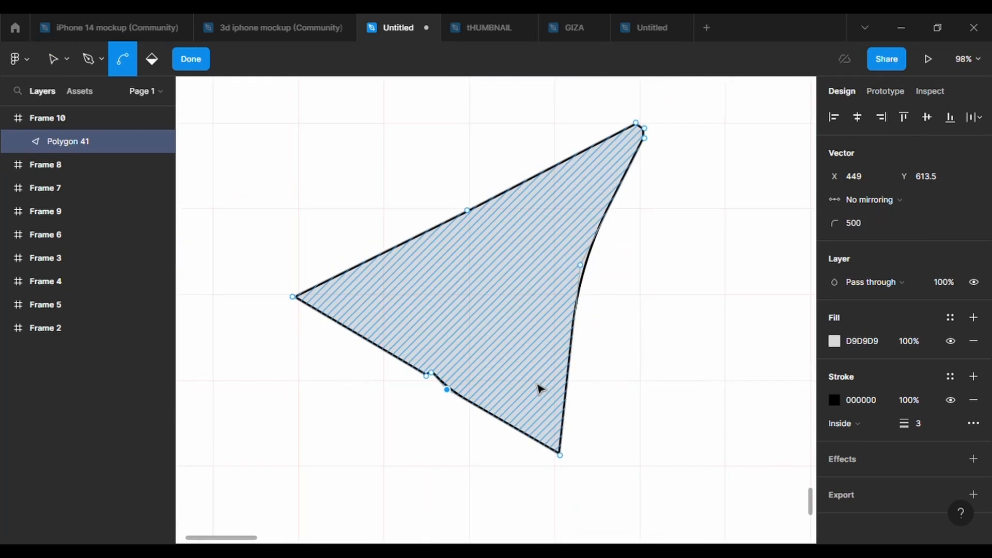
{"action": "scroll", "coordinate": [539, 388], "scroll_direction": "up", "scroll_amount": 1}
{"action": "scroll", "coordinate": [539, 389], "scroll_direction": "down", "scroll_amount": 1}
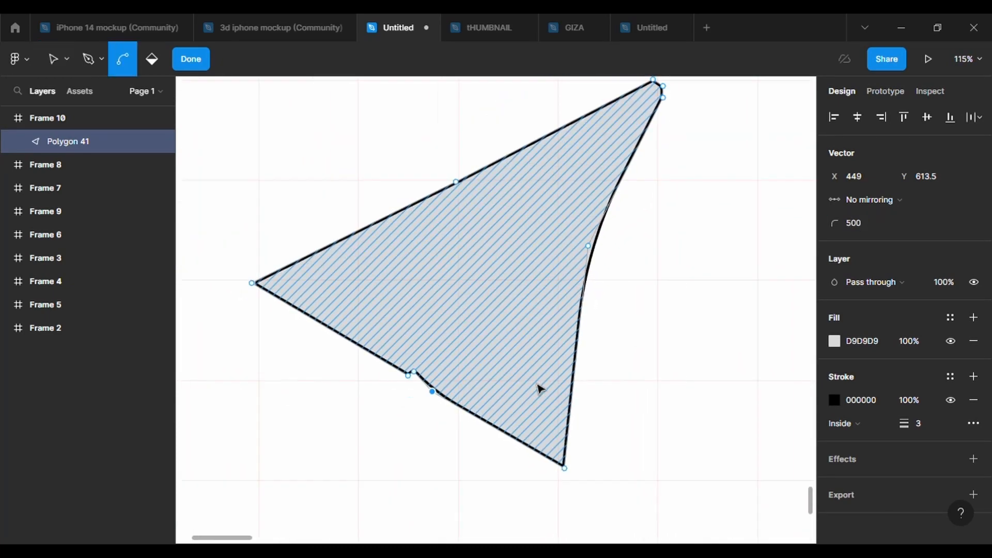
{"action": "key", "text": "Escape"}
Draw a small triangle of about 130 × 80 above the large shape's tip and give it a black stroke of 3.
{"action": "scroll", "coordinate": [746, 365], "scroll_direction": "up", "scroll_amount": 3}
{"action": "left_click", "coordinate": [135, 59]}
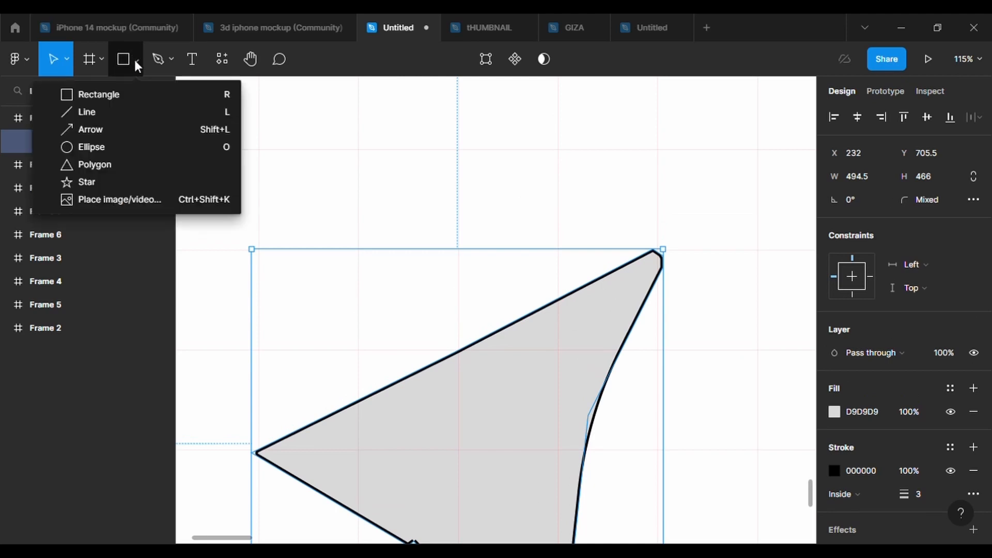
{"action": "left_click", "coordinate": [162, 165]}
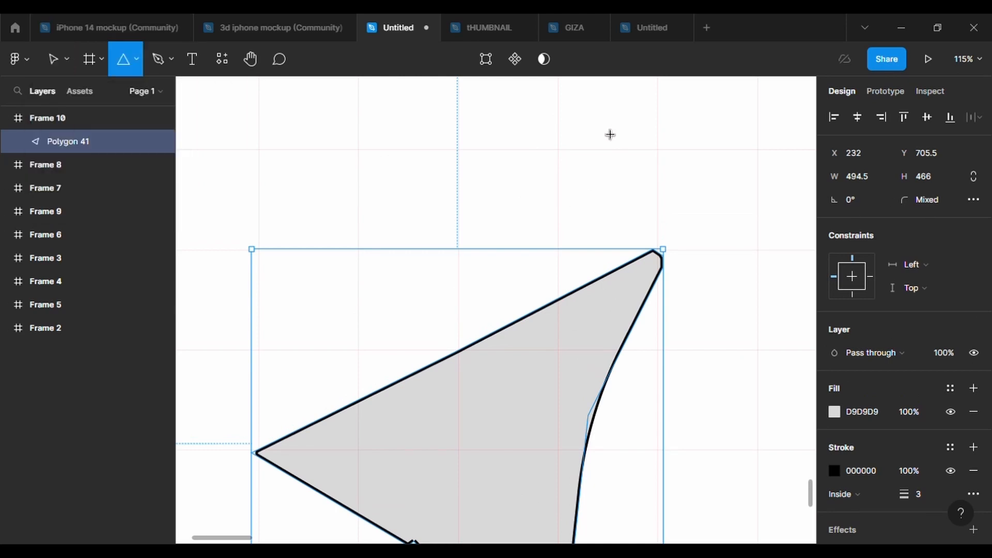
{"action": "mouse_move", "coordinate": [578, 144]}
{"action": "left_mouse_down"}
{"action": "mouse_move", "coordinate": [658, 211]}
{"action": "mouse_move", "coordinate": [613, 226]}
{"action": "mouse_move", "coordinate": [660, 240]}
{"action": "left_mouse_up"}
{"action": "left_click", "coordinate": [883, 483]}
{"action": "left_click", "coordinate": [923, 519]}
{"action": "type", "text": "3"}
{"action": "key", "text": "Return"}
Duplicate the small triangle, undo the copy's flip, then duplicate it again and flip the new copy horizontally.
{"action": "key", "text": "ctrl+d"}
{"action": "key", "text": "shift+h"}
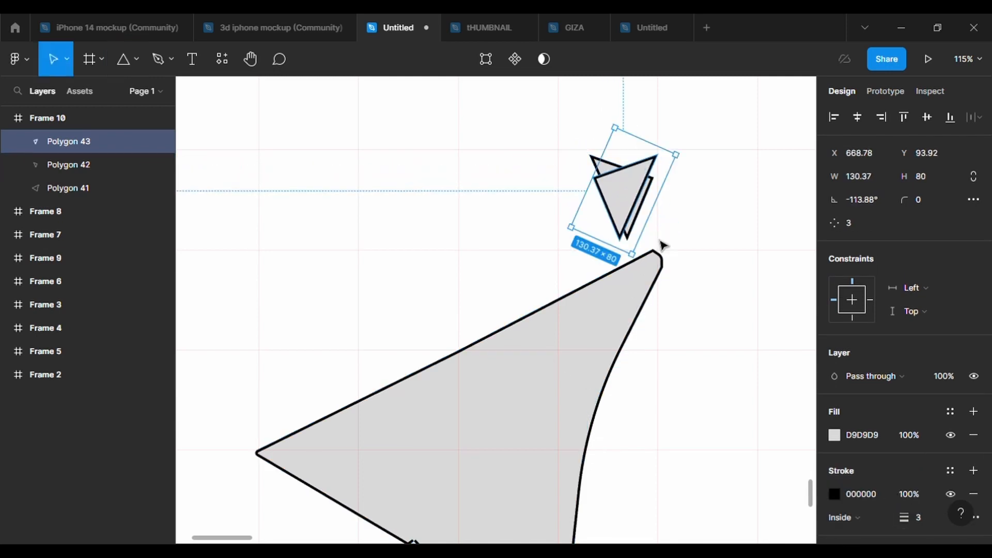
{"action": "key", "text": "ctrl+z"}
{"action": "key", "text": "ctrl+d"}
{"action": "key", "text": "shift+h"}
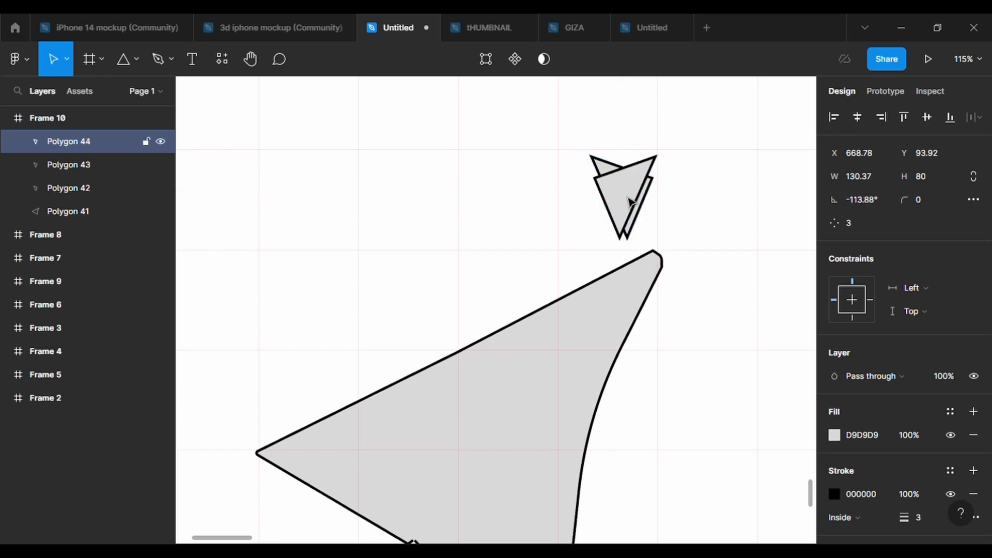
Move the flipped copy to the right of the first small triangle and rotate it to about -91°.
{"action": "left_click_drag", "start_coordinate": [626, 214], "coordinate": [667, 210]}
{"action": "left_click_drag", "start_coordinate": [681, 255], "coordinate": [710, 251]}
{"action": "left_click_drag", "start_coordinate": [671, 212], "coordinate": [664, 217]}
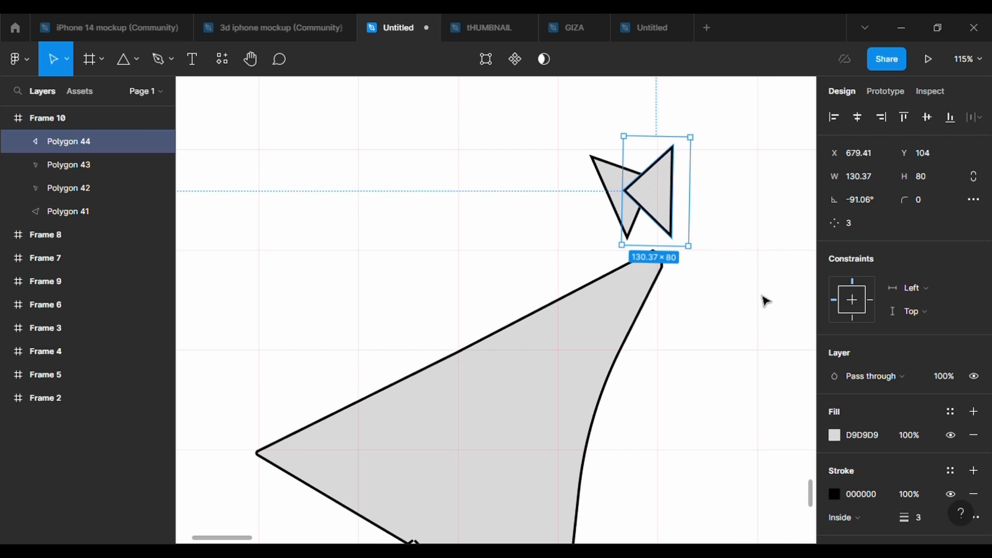
Duplicate the rotated triangle, stretch it into a thin spike of about 199 × 45, and tilt and flip it between the other triangles.
{"action": "key", "text": "ctrl+d"}
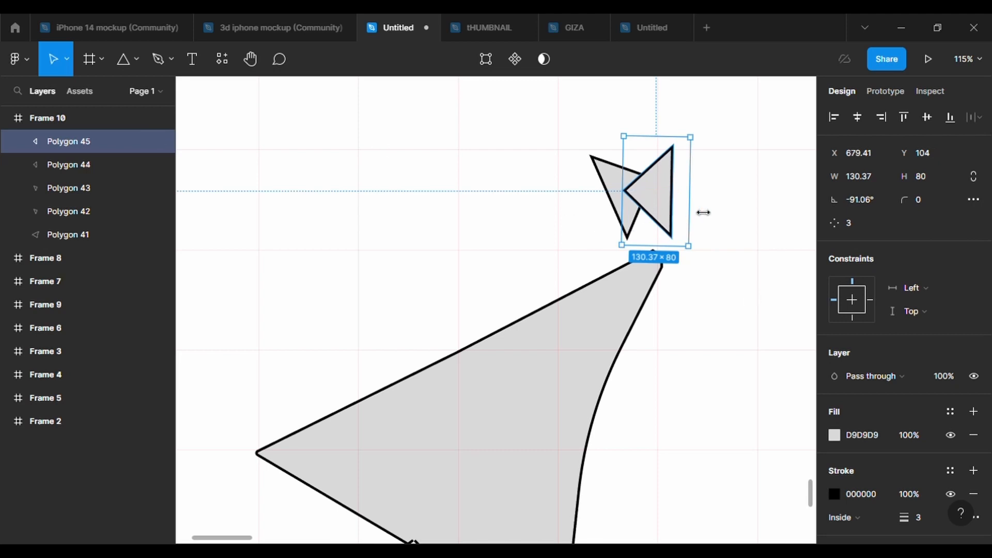
{"action": "left_click_drag", "start_coordinate": [704, 213], "coordinate": [671, 213]}
{"action": "left_click_drag", "start_coordinate": [645, 132], "coordinate": [645, 106]}
{"action": "left_click_drag", "start_coordinate": [644, 248], "coordinate": [694, 276]}
{"action": "key", "text": "shift+h"}
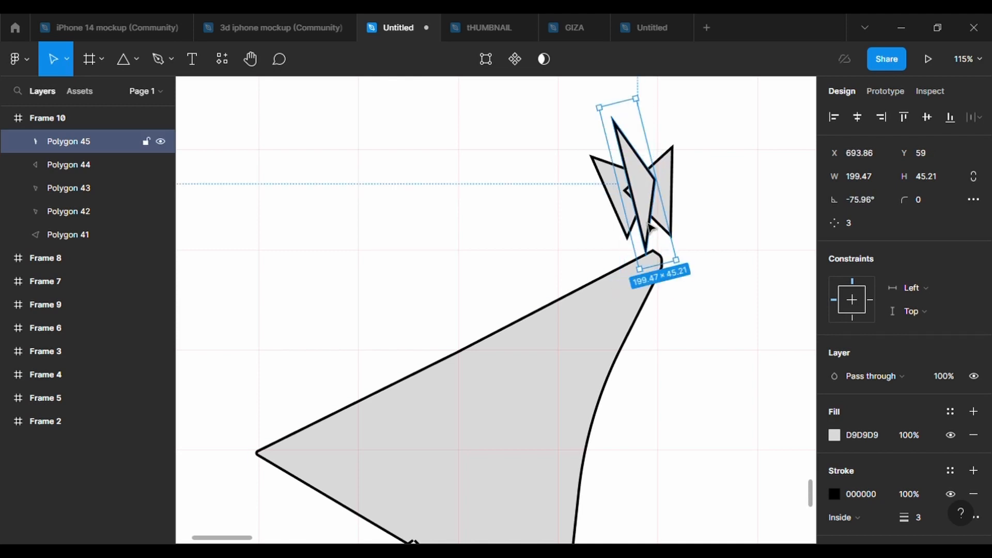
Duplicate the right-hand small triangle and move the copy's points to make a narrow spike at the cluster's lower right.
{"action": "left_click", "coordinate": [677, 184]}
{"action": "key", "text": "ctrl+d"}
{"action": "left_click_drag", "start_coordinate": [699, 261], "coordinate": [666, 186]}
{"action": "double_click", "coordinate": [687, 201]}
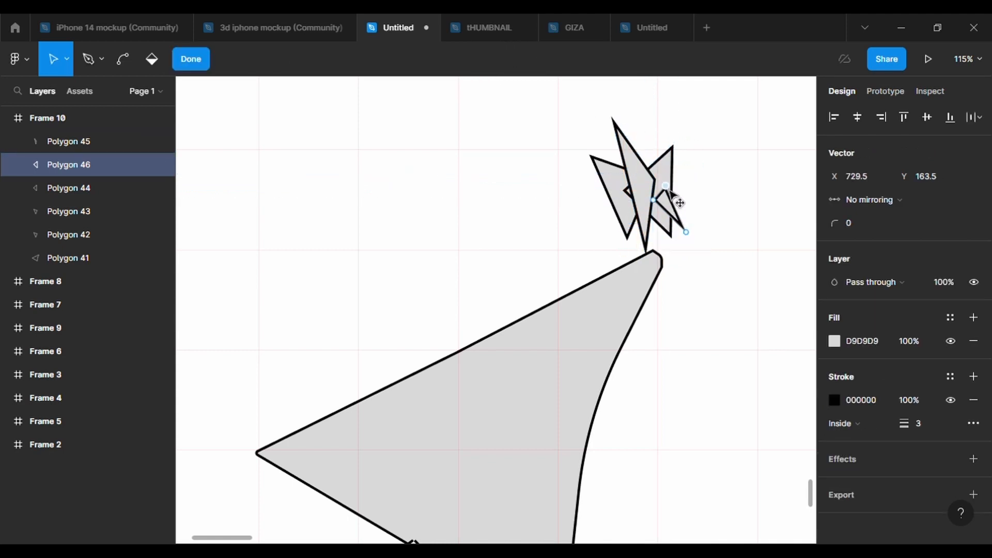
{"action": "left_click", "coordinate": [702, 279]}
Union the small triangles into one burst over the large shape's tip and place it behind the large shape.
{"action": "left_click_drag", "start_coordinate": [751, 177], "coordinate": [693, 286]}
{"action": "left_click", "coordinate": [547, 60]}
{"action": "left_click", "coordinate": [728, 283]}
{"action": "right_click", "coordinate": [670, 266]}
{"action": "left_click", "coordinate": [699, 278]}
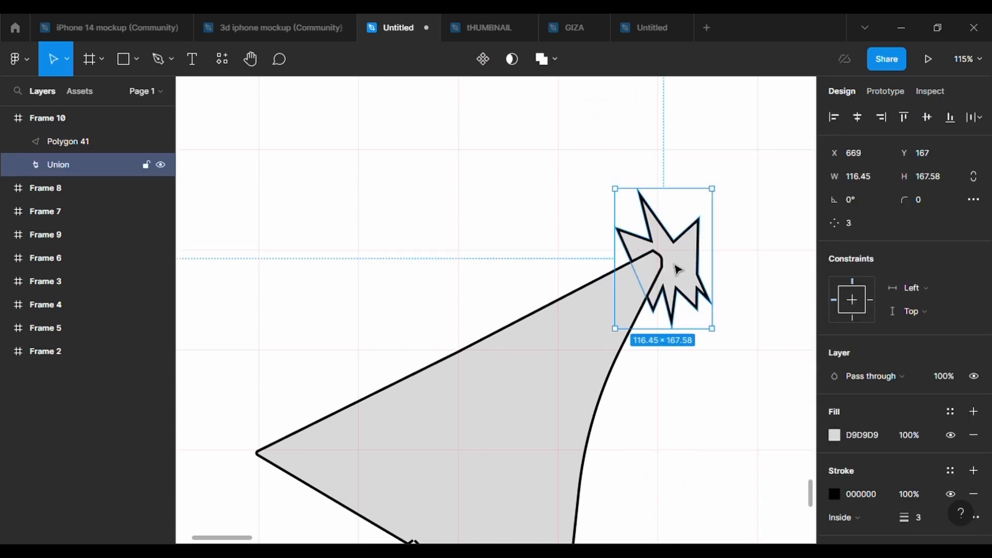
Reshape the burst's left triangle by pulling its outer corner further left, its bottom corner downward and its left edge inward.
{"action": "scroll", "coordinate": [677, 275], "scroll_direction": "up", "scroll_amount": 1}
{"action": "double_click", "coordinate": [634, 237]}
{"action": "left_click", "coordinate": [486, 60]}
{"action": "left_click_drag", "start_coordinate": [610, 225], "coordinate": [569, 212]}
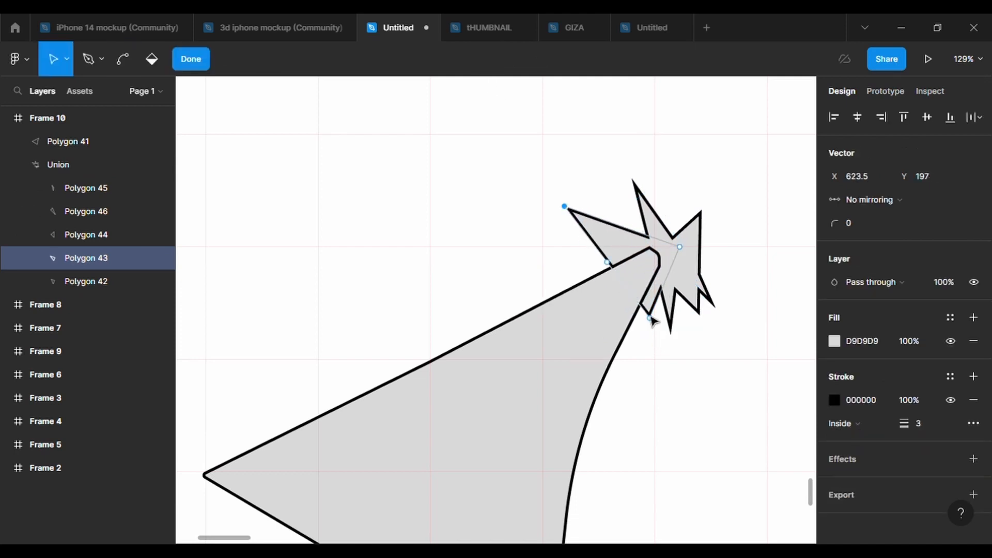
{"action": "left_click_drag", "start_coordinate": [651, 320], "coordinate": [663, 355]}
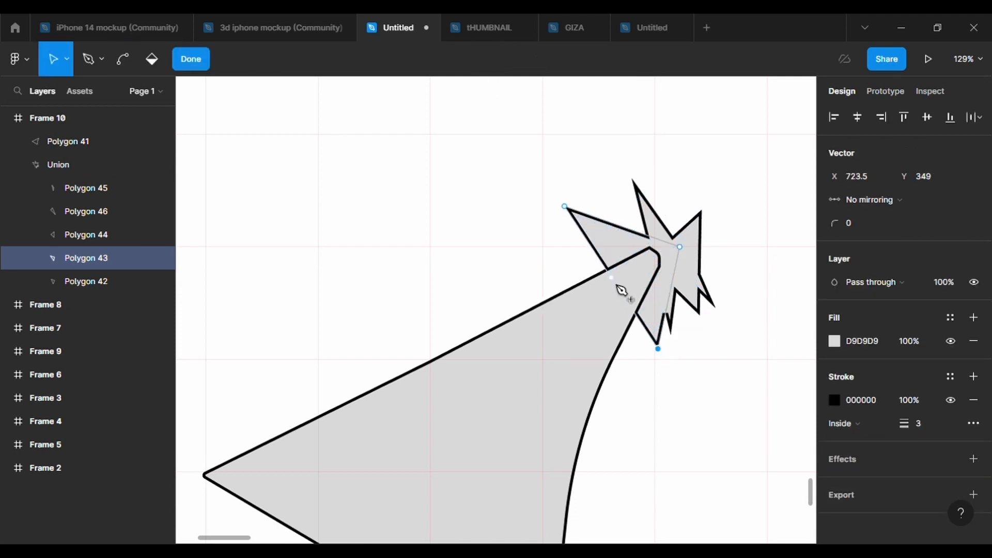
{"action": "key", "text": "Escape"}
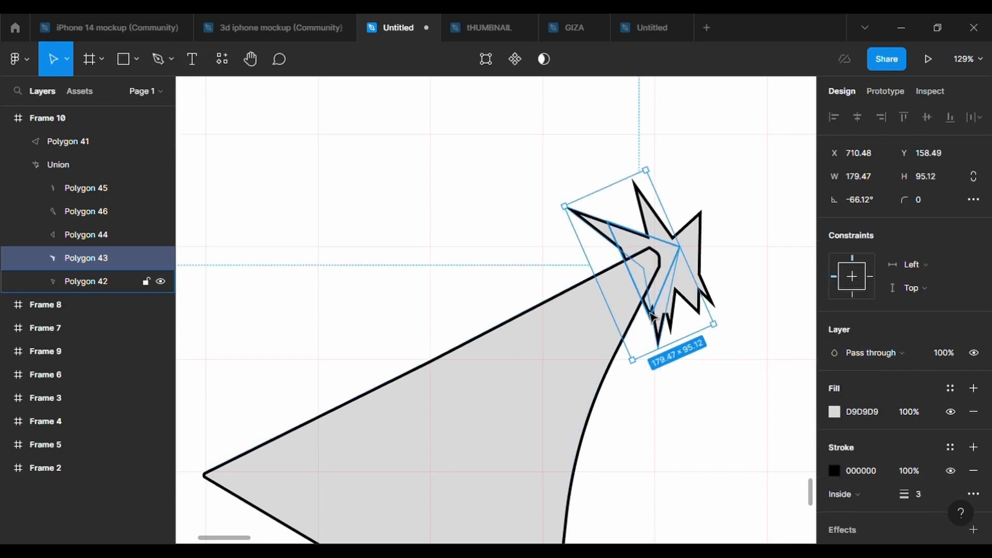
Delete the leftover original triangle beneath the reshaped spike in the union.
{"action": "left_click", "coordinate": [652, 315]}
{"action": "key", "text": "Delete"}
{"action": "left_click", "coordinate": [671, 329]}
Curve the left spike's inner edge by setting its inward point's corner radius to 500.
{"action": "double_click", "coordinate": [616, 229]}
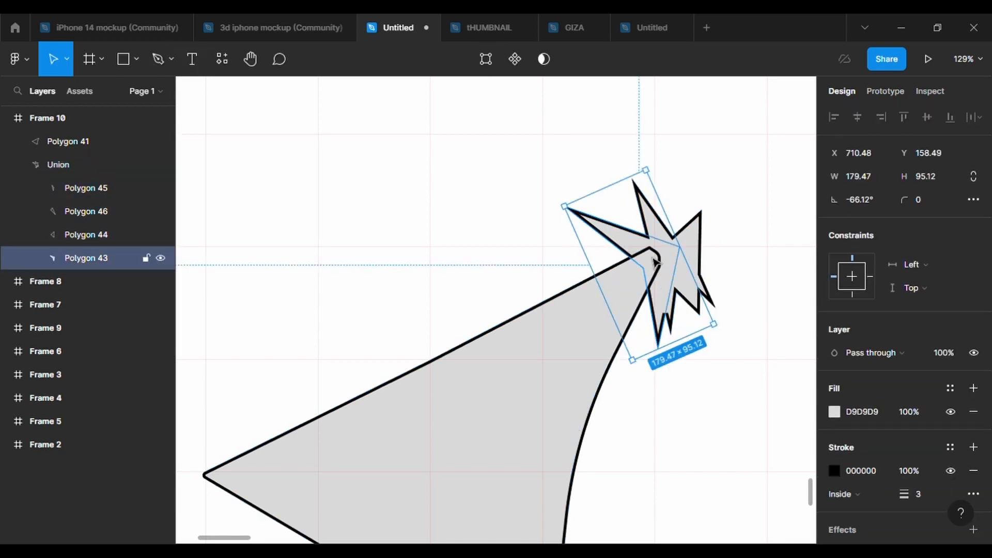
{"action": "left_click", "coordinate": [485, 65]}
{"action": "left_click", "coordinate": [644, 268]}
{"action": "left_click", "coordinate": [882, 217]}
{"action": "type", "text": "500"}
{"action": "key", "text": "Return"}
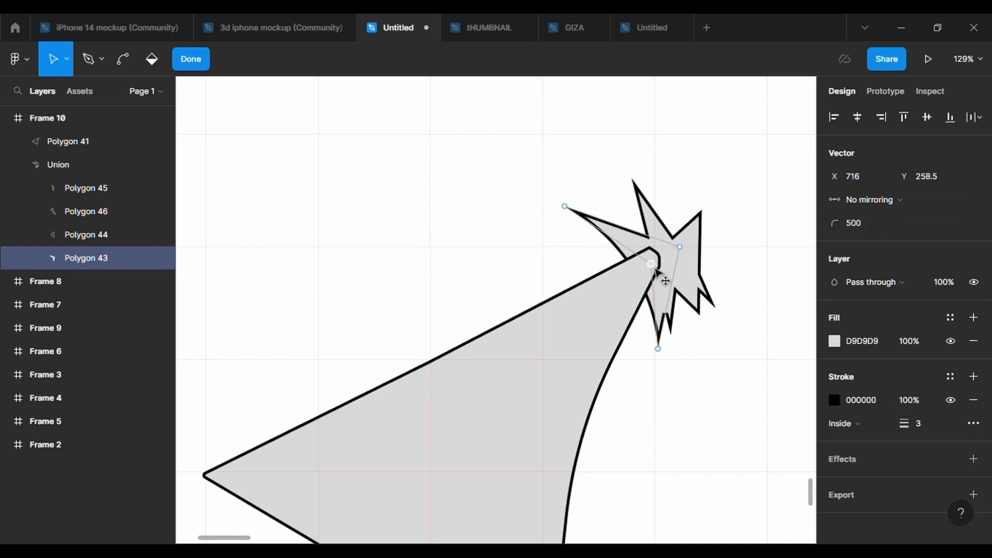
Curve the left spike's upper edge by bending it at about X 687, Y 211 and giving that point a corner radius of 500.
{"action": "left_click_drag", "start_coordinate": [623, 227], "coordinate": [625, 220]}
{"action": "left_click", "coordinate": [873, 230]}
{"action": "type", "text": "500"}
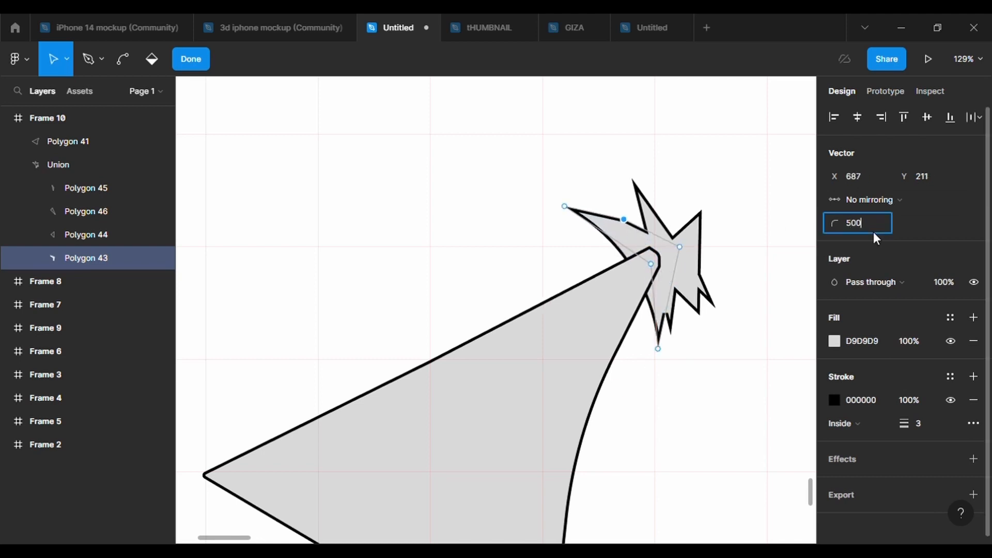
{"action": "key", "text": "Return"}
Reshape the burst's top triangle by pulling its tip out to about X 603, Y 126 and its inner edge inward.
{"action": "double_click", "coordinate": [652, 214]}
{"action": "left_click", "coordinate": [486, 63]}
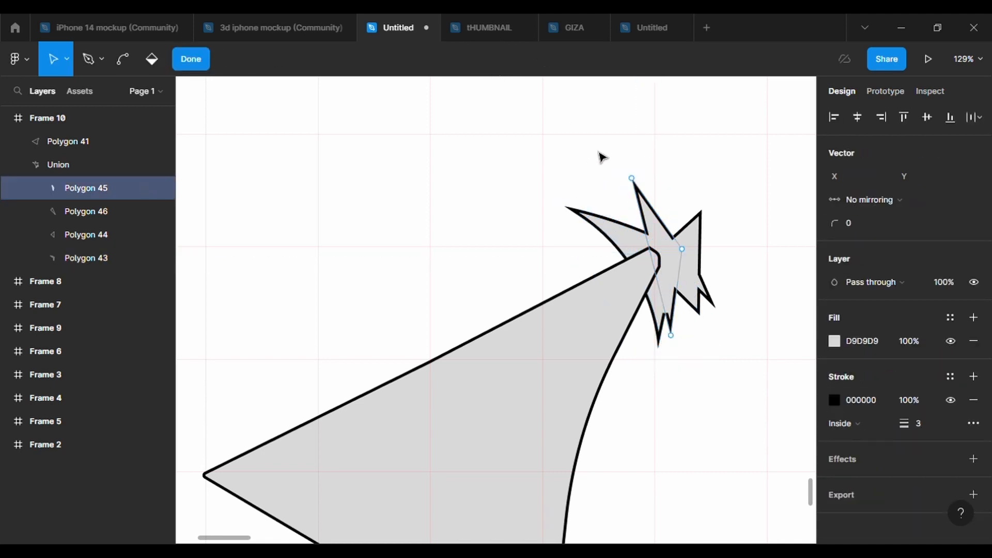
{"action": "left_click_drag", "start_coordinate": [555, 144], "coordinate": [549, 144]}
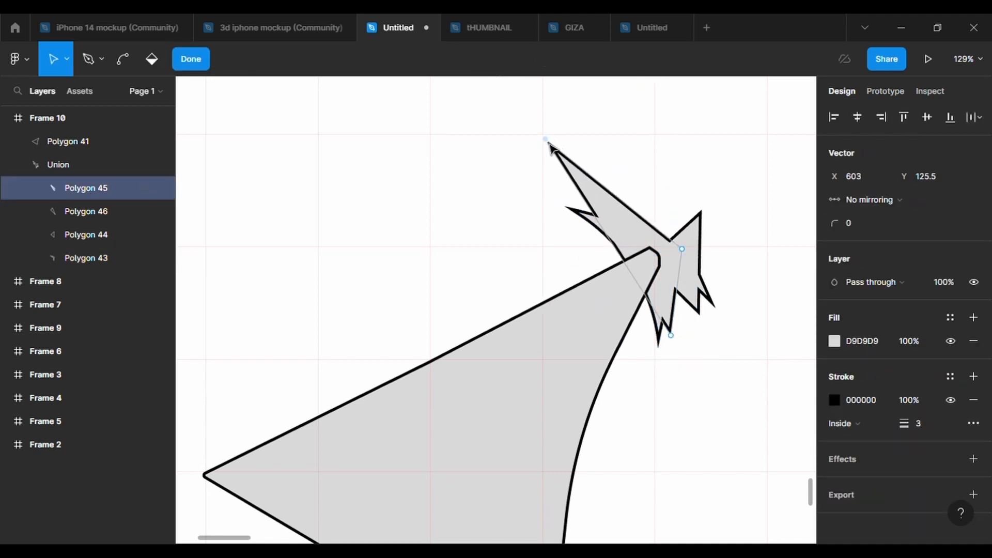
{"action": "left_click_drag", "start_coordinate": [620, 247], "coordinate": [643, 252]}
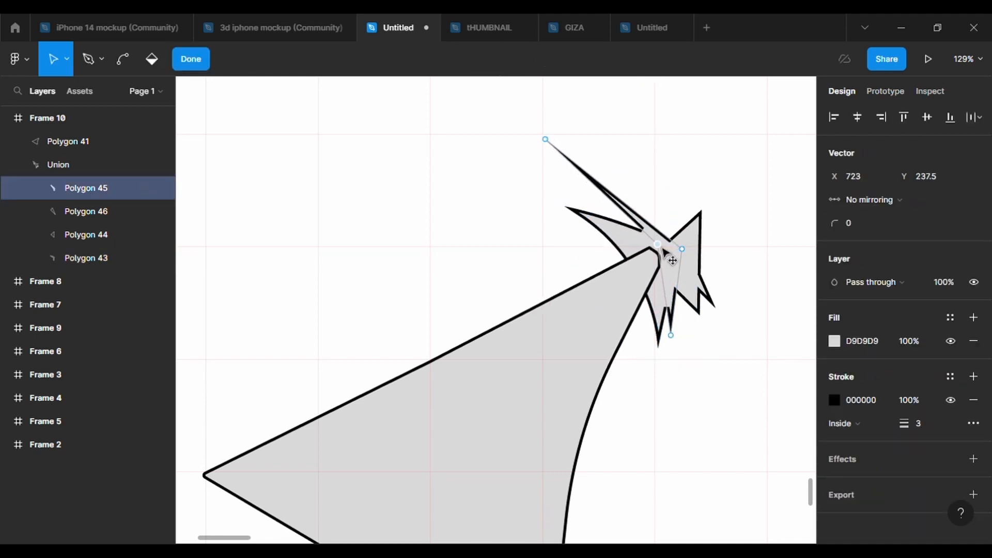
Bow the upper-left spike's outer edge outward to about X 681, Y 131 and set that point's corner radius to 500.
{"action": "left_click_drag", "start_coordinate": [643, 216], "coordinate": [624, 151]}
{"action": "left_click", "coordinate": [873, 224]}
{"action": "type", "text": "500"}
{"action": "key", "text": "Return"}
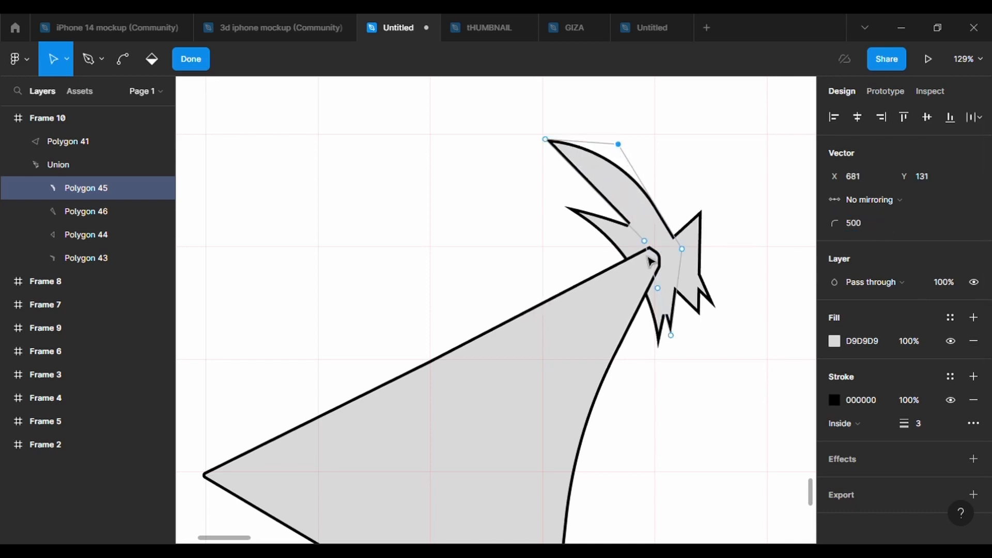
Set the corner radius of the inner base point of the upper-left spike to 2.
{"action": "left_click", "coordinate": [650, 243]}
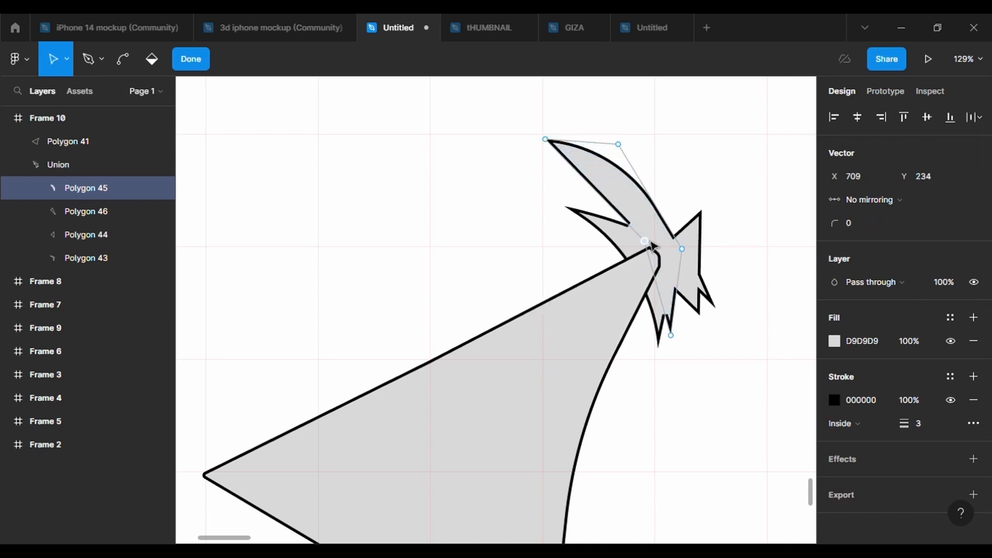
{"action": "left_click", "coordinate": [860, 231]}
{"action": "type", "text": "2"}
{"action": "key", "text": "Return"}
Try to move the right base corner of the lower-left spike inward.
{"action": "left_click", "coordinate": [86, 258]}
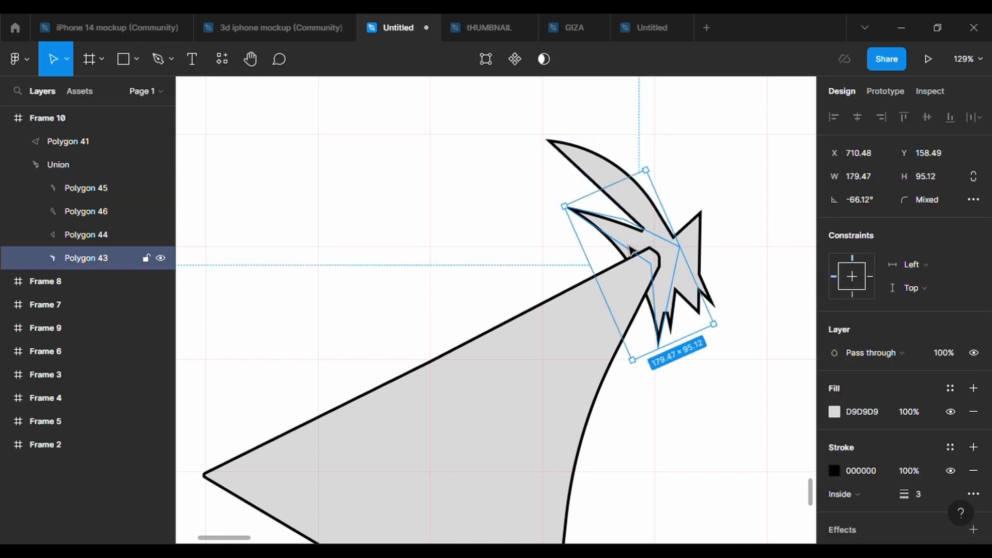
{"action": "key", "text": "Return"}
{"action": "left_click", "coordinate": [685, 256]}
{"action": "mouse_move", "coordinate": [690, 263]}
{"action": "left_mouse_down"}
{"action": "mouse_move", "coordinate": [696, 268]}
{"action": "mouse_move", "coordinate": [678, 249]}
{"action": "left_mouse_up"}
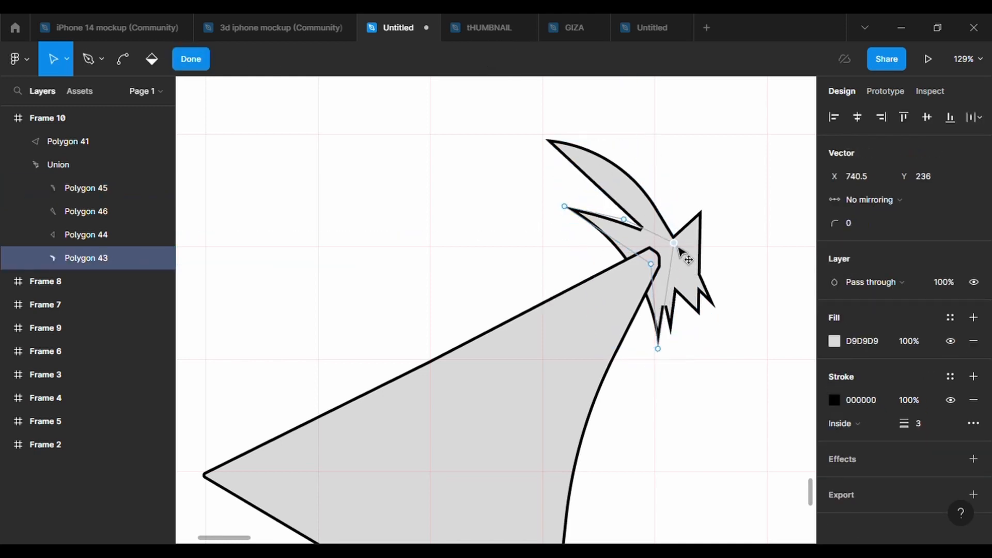
{"action": "key", "text": "ctrl+z"}
{"action": "double_click", "coordinate": [774, 403]}
Curve the upper-left spike's inner edge by bending it at about X 668, Y 173 and setting that point's corner radius to 500.
{"action": "double_click", "coordinate": [582, 163]}
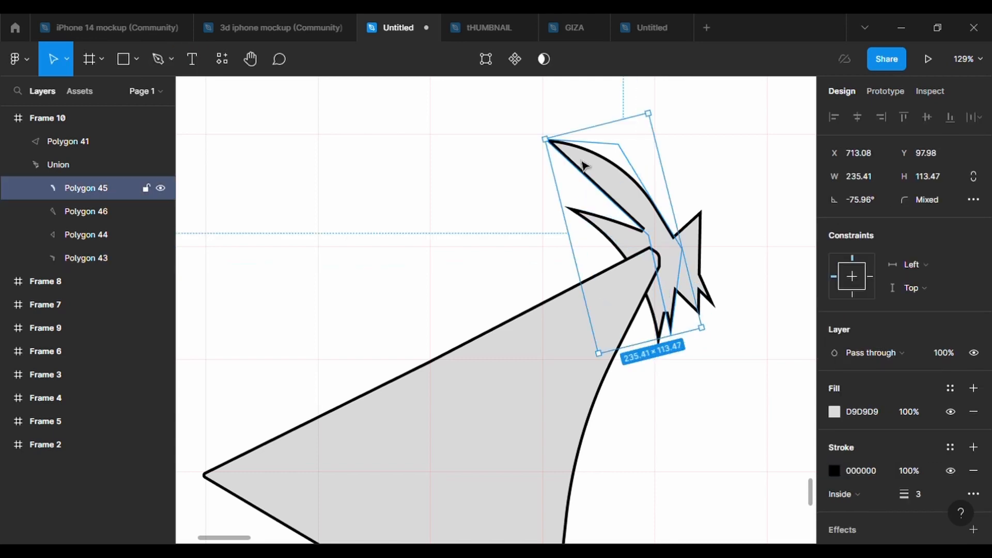
{"action": "left_click_drag", "start_coordinate": [605, 196], "coordinate": [615, 193]}
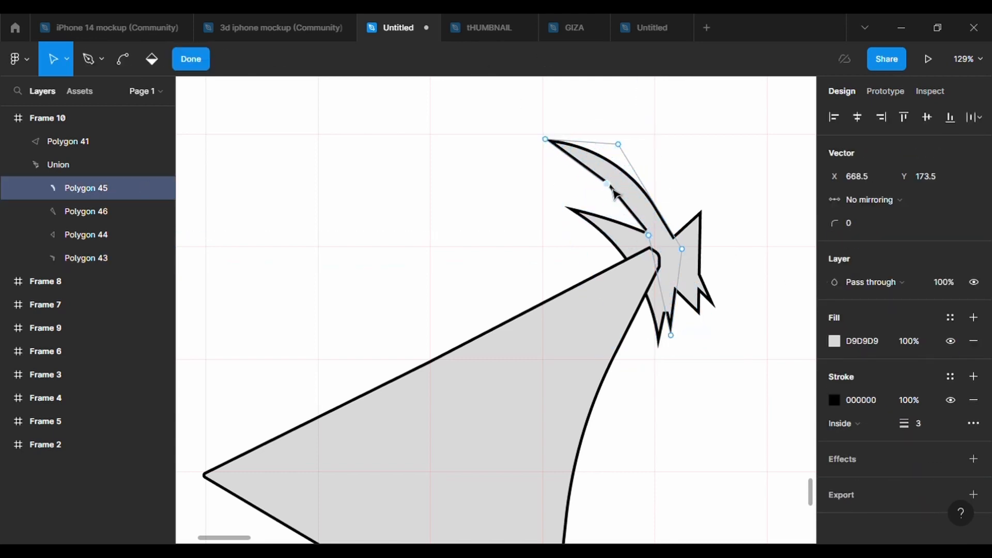
{"action": "left_click", "coordinate": [874, 224]}
{"action": "type", "text": "500"}
{"action": "key", "text": "Return"}
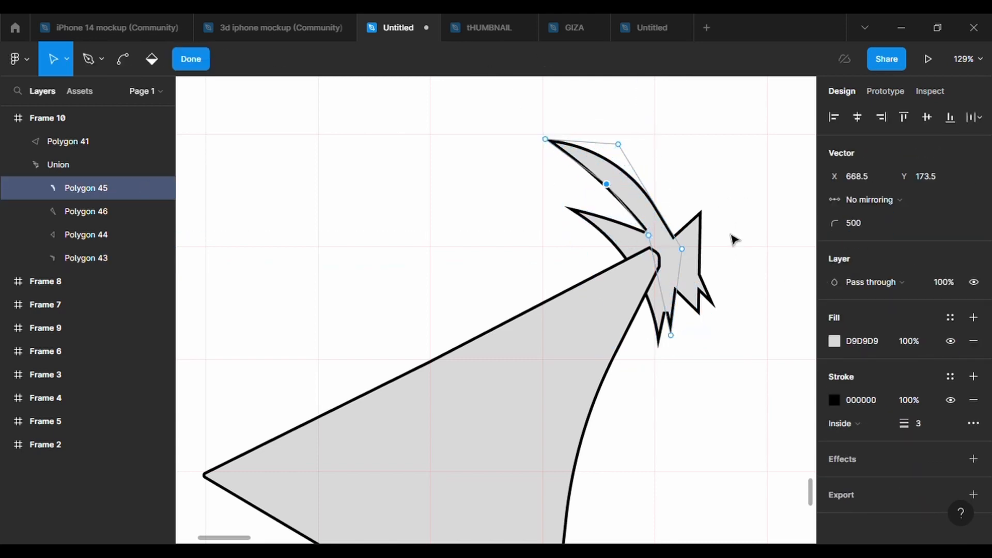
{"action": "key", "text": "Escape"}
Reshape the burst's right triangle by pulling its top corner up and left and bowing its outer edge outward with a corner radius of 500.
{"action": "left_click", "coordinate": [692, 253]}
{"action": "key", "text": "Return"}
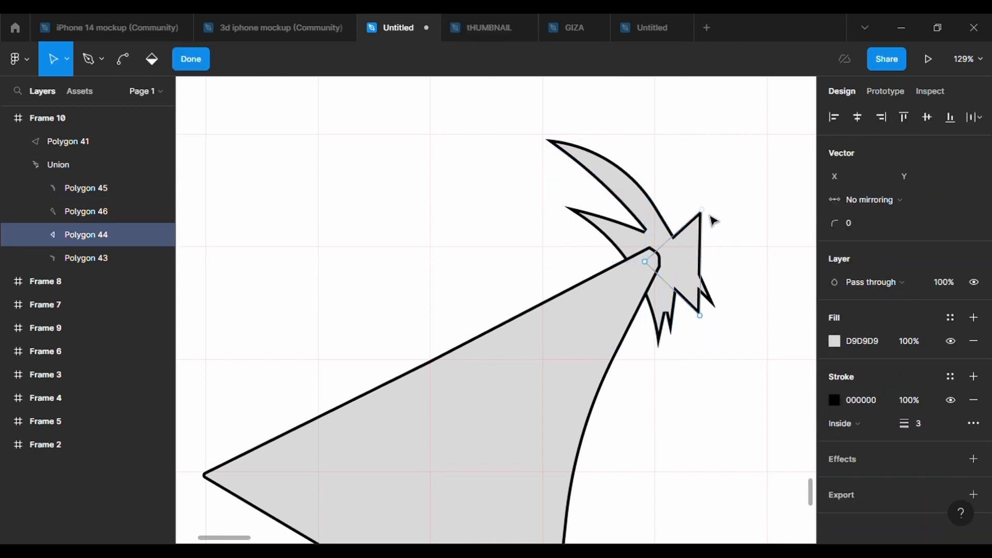
{"action": "left_click_drag", "start_coordinate": [714, 222], "coordinate": [671, 164]}
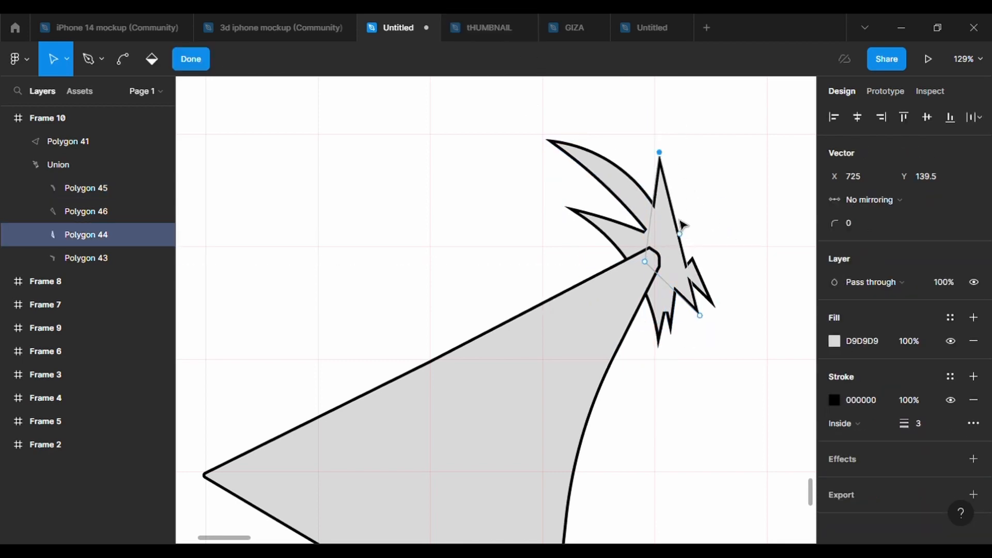
{"action": "left_click_drag", "start_coordinate": [681, 223], "coordinate": [693, 231]}
{"action": "left_click", "coordinate": [858, 224]}
{"action": "type", "text": "500"}
{"action": "key", "text": "Return"}
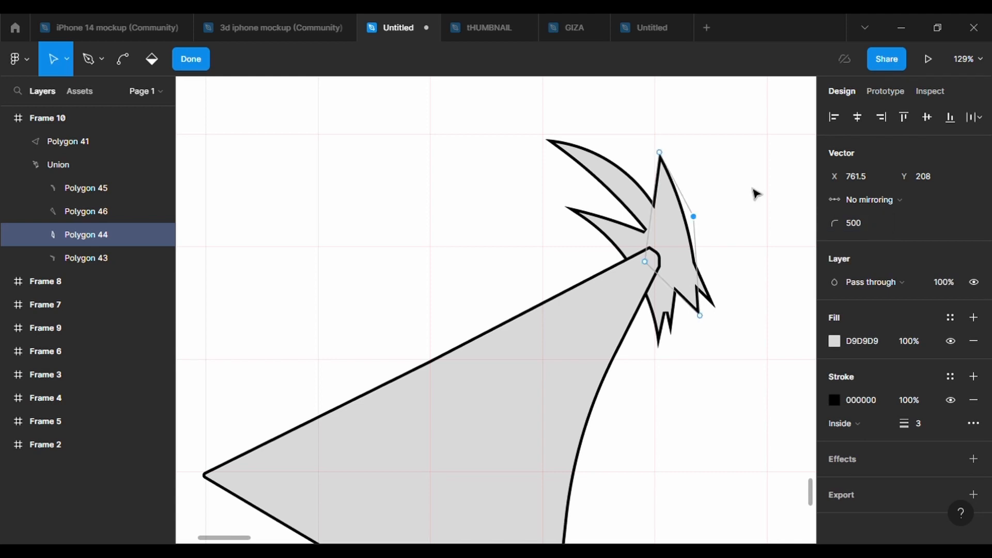
{"action": "left_click_drag", "start_coordinate": [660, 152], "coordinate": [646, 144]}
{"action": "left_click_drag", "start_coordinate": [695, 218], "coordinate": [718, 221]}
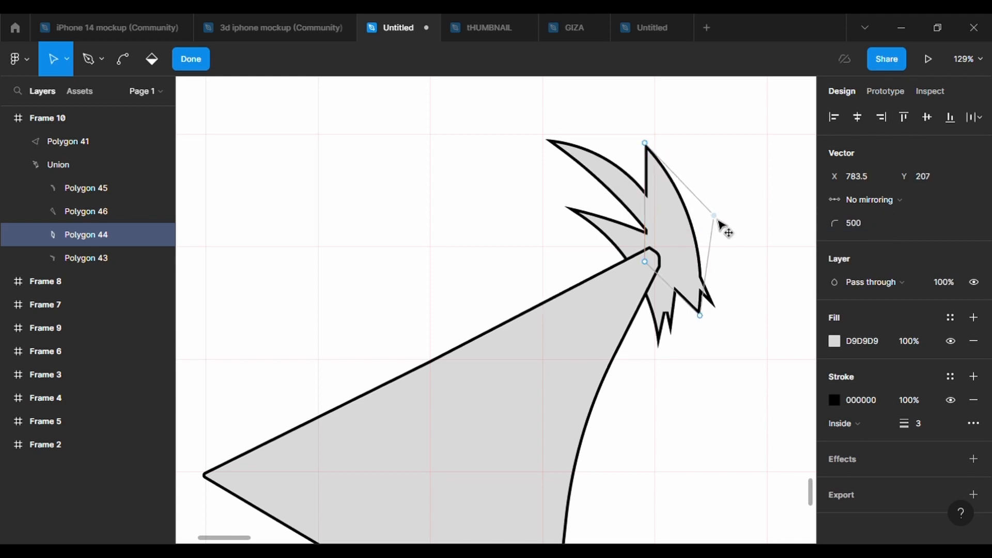
Bend the upright spike's inner edge at two points, about Y 211 and Y 171, and give the upper one a corner radius of 500.
{"action": "left_click_drag", "start_coordinate": [645, 203], "coordinate": [653, 219]}
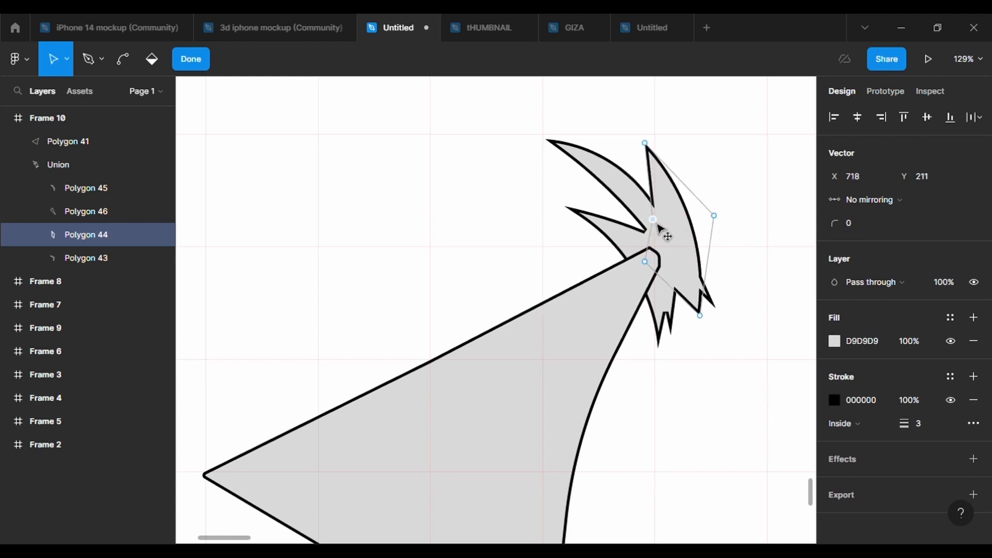
{"action": "scroll", "coordinate": [675, 210], "scroll_direction": "up", "scroll_amount": 2}
{"action": "left_click_drag", "start_coordinate": [644, 176], "coordinate": [648, 177]}
{"action": "left_click", "coordinate": [853, 230]}
{"action": "type", "text": "500"}
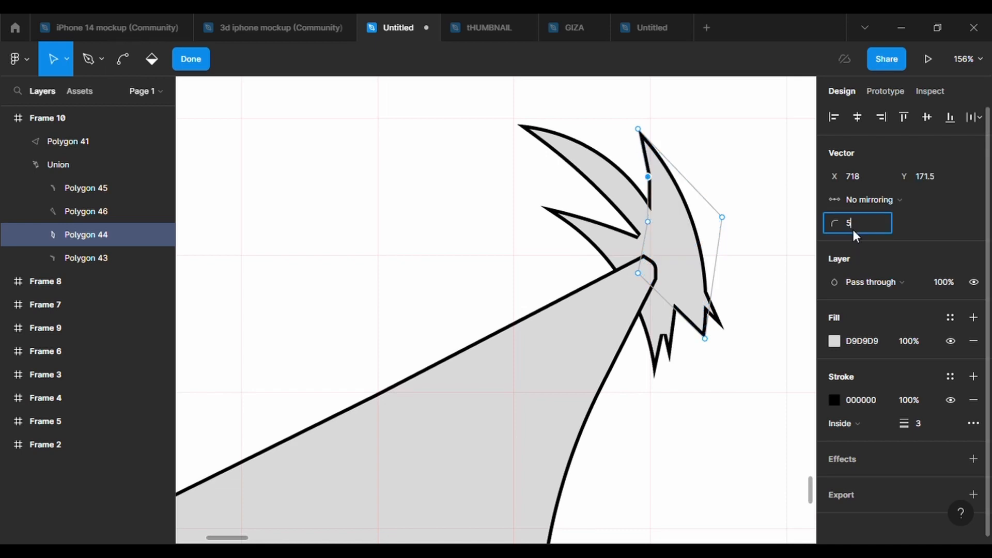
{"action": "key", "text": "Return"}
{"action": "left_click", "coordinate": [762, 361]}
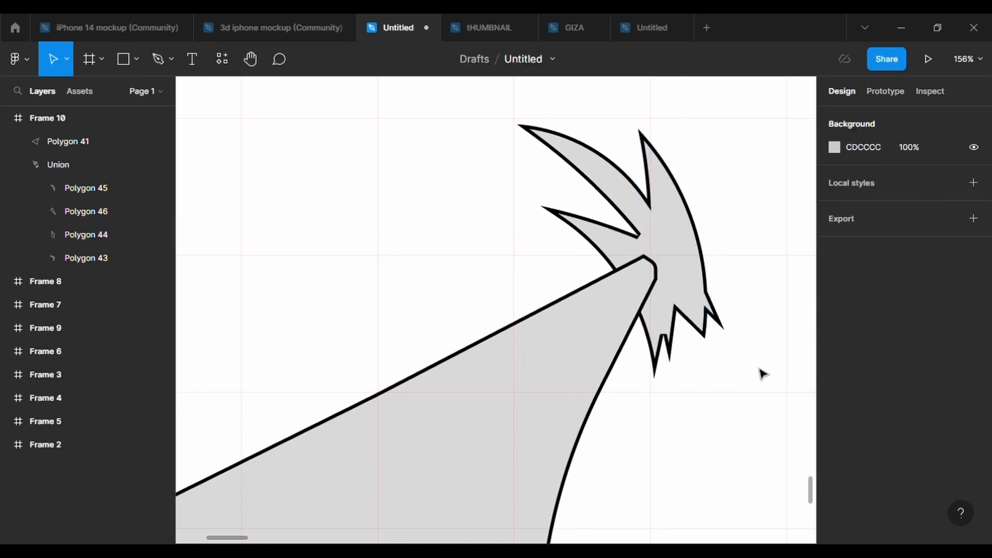
Retract the upper-left spike's bottom corner into the burst to remove the small middle spike at the bottom.
{"action": "left_click", "coordinate": [672, 333]}
{"action": "double_click", "coordinate": [672, 333]}
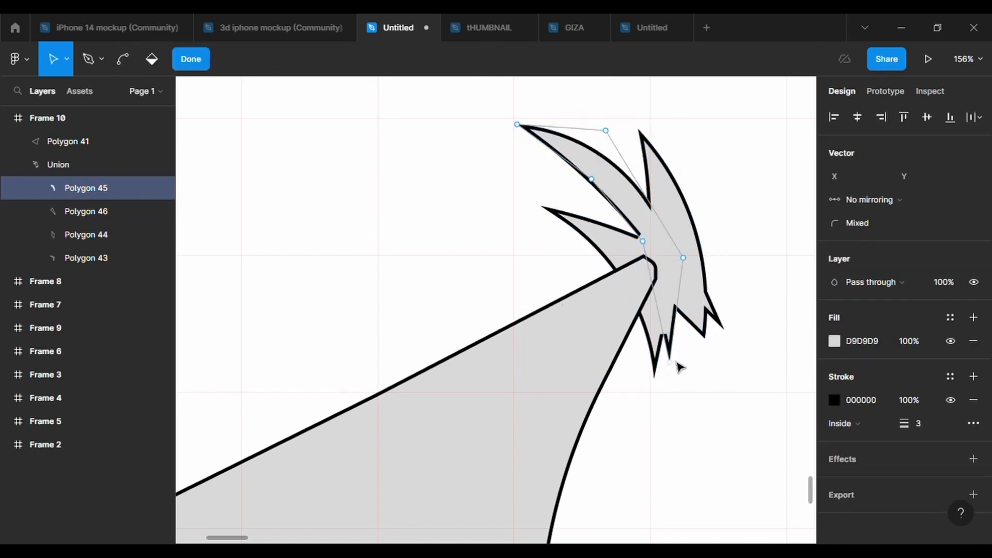
{"action": "left_click", "coordinate": [678, 293]}
{"action": "key", "text": "Escape"}
Extend the upright spike shape's bottom corner further down and slightly left.
{"action": "left_click", "coordinate": [683, 275]}
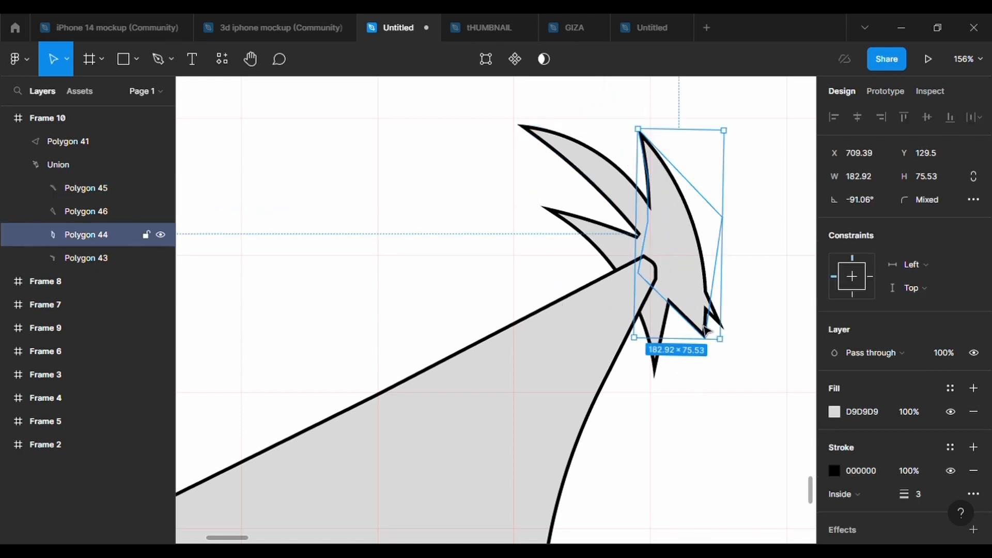
{"action": "double_click", "coordinate": [683, 275]}
{"action": "left_click_drag", "start_coordinate": [705, 338], "coordinate": [691, 375]}
{"action": "key", "text": "Escape"}
{"action": "key", "text": "Escape"}
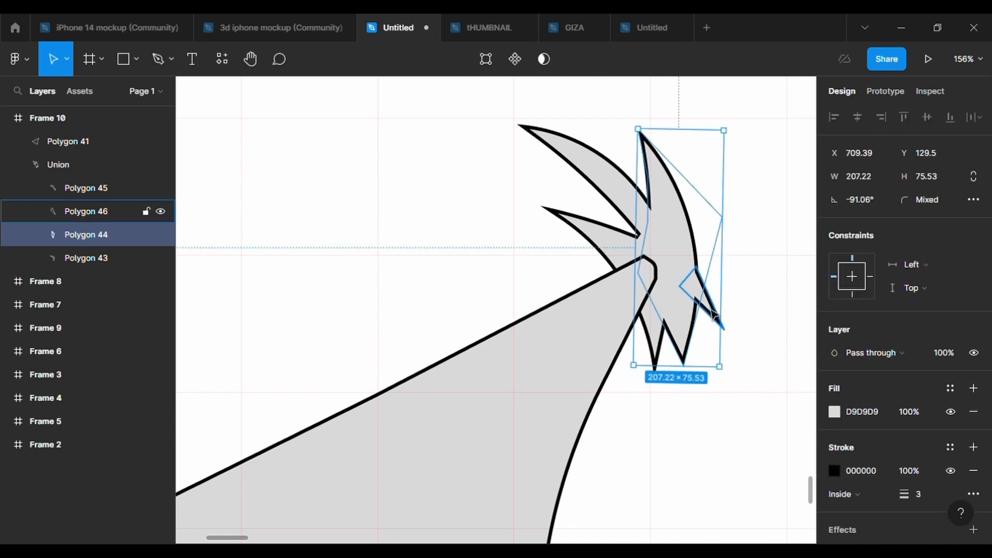
Reshape the small lower-right triangle by pulling its tip outward to the right, its top corner up and left, and adjusting its inner corner.
{"action": "double_click", "coordinate": [720, 318]}
{"action": "left_click", "coordinate": [455, 59]}
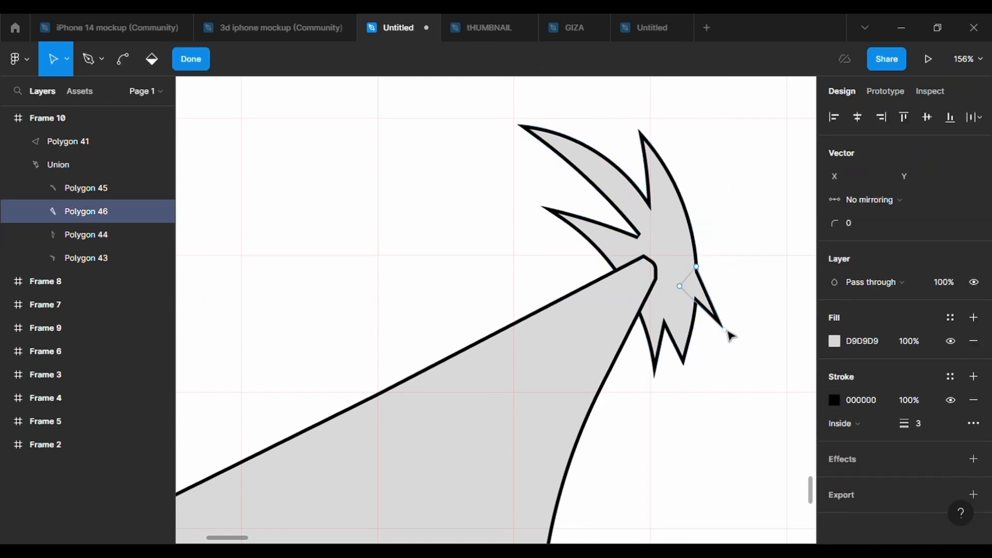
{"action": "left_click_drag", "start_coordinate": [729, 335], "coordinate": [746, 304]}
{"action": "left_click_drag", "start_coordinate": [699, 271], "coordinate": [680, 236]}
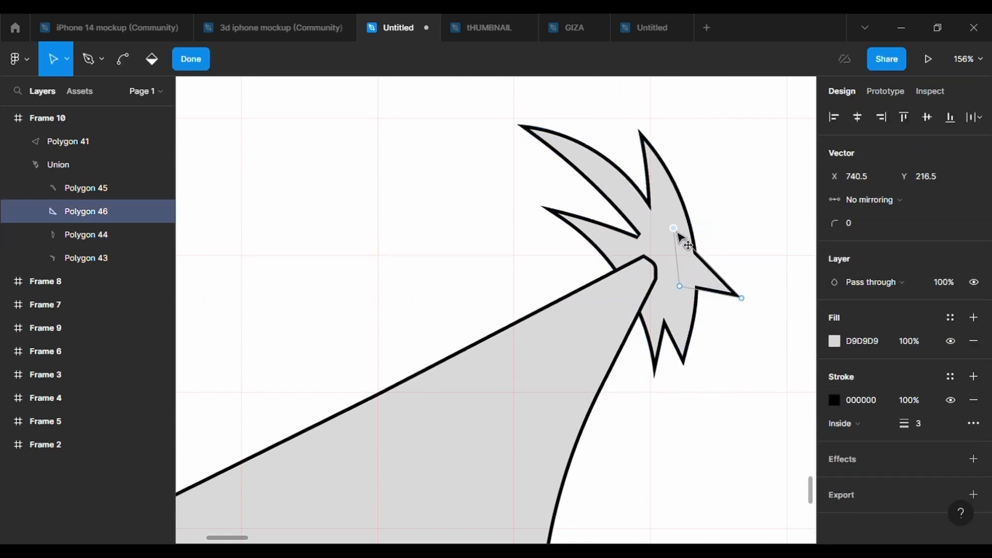
{"action": "left_click_drag", "start_coordinate": [683, 291], "coordinate": [685, 298]}
Curve the right spike's upper and lower edges with corner radius 500 points and move its lower base corner inward.
{"action": "left_click_drag", "start_coordinate": [746, 305], "coordinate": [719, 250]}
{"action": "key", "text": "ctrl+z"}
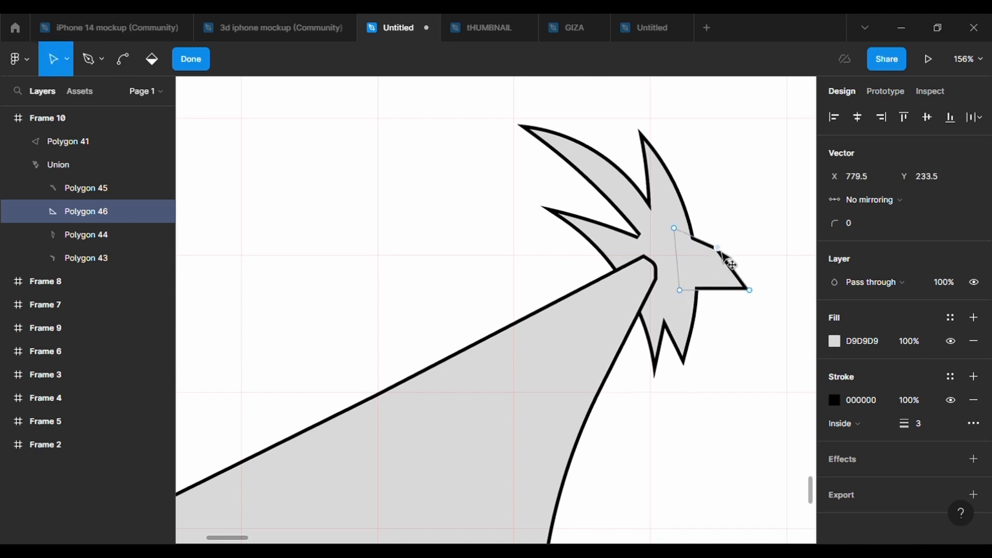
{"action": "left_click", "coordinate": [872, 222]}
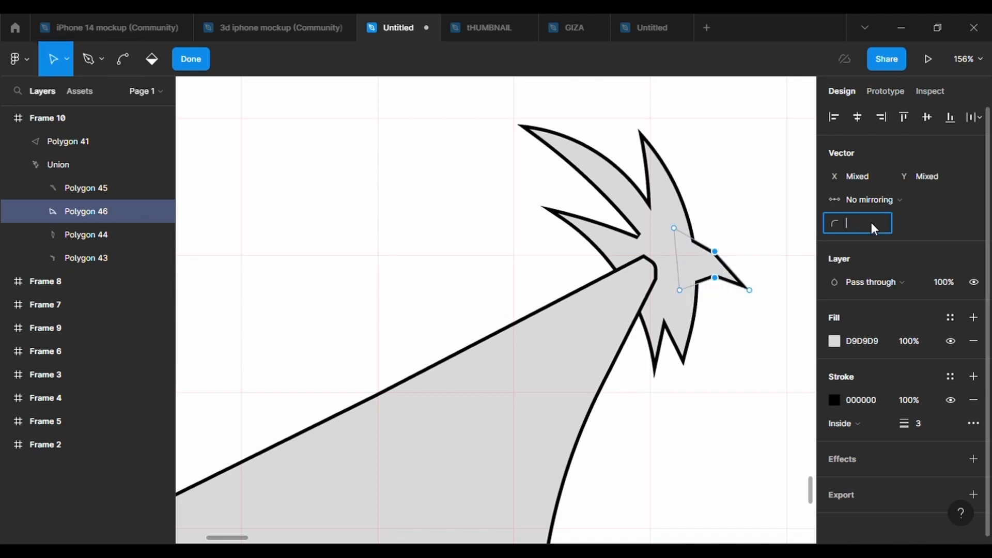
{"action": "type", "text": "500"}
{"action": "key", "text": "Return"}
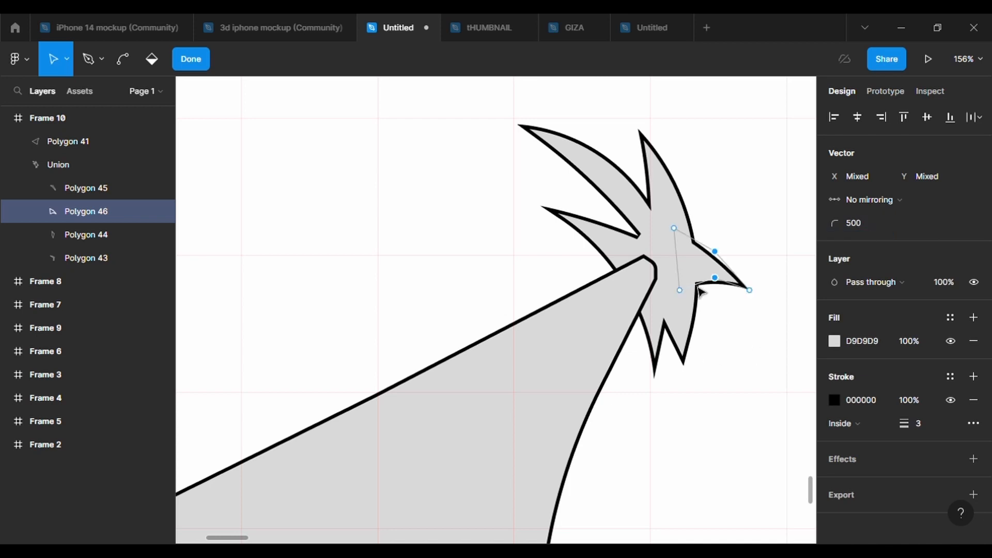
{"action": "left_click_drag", "start_coordinate": [679, 290], "coordinate": [668, 312]}
{"action": "double_click", "coordinate": [749, 385]}
Shift the lower-left spike shape slightly right and down, and place its bottom corner at about X 725, Y 345.
{"action": "double_click", "coordinate": [696, 307]}
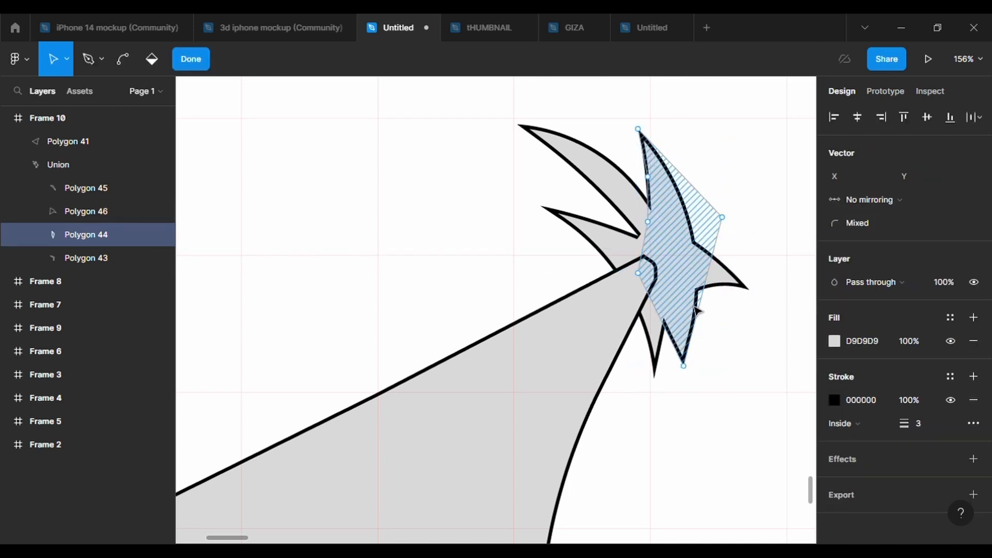
{"action": "left_click", "coordinate": [658, 354]}
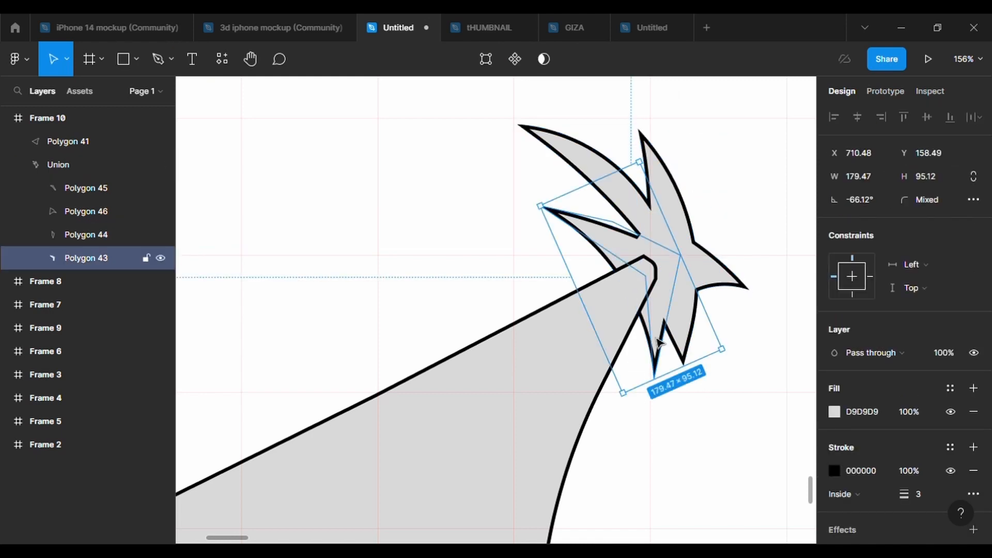
{"action": "double_click", "coordinate": [664, 268]}
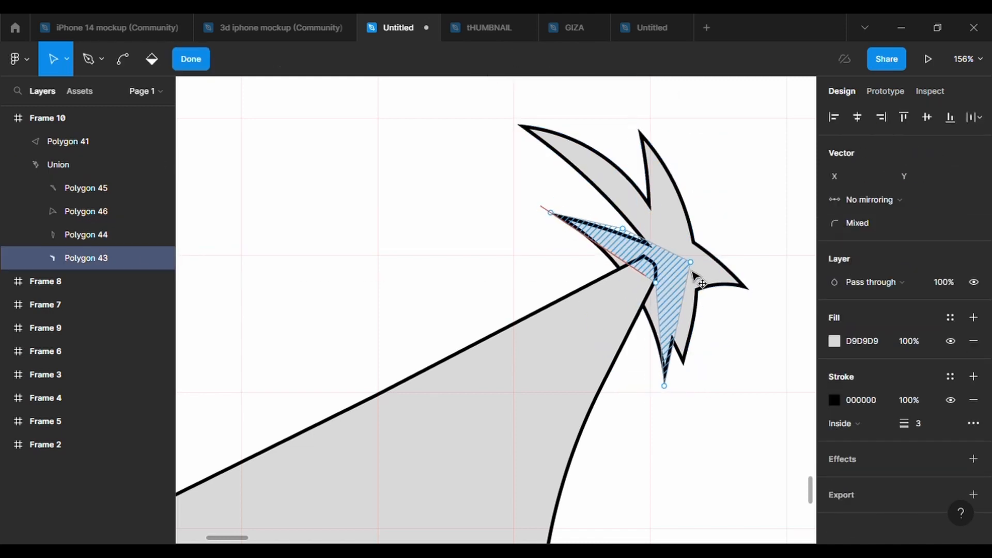
{"action": "left_click_drag", "start_coordinate": [665, 387], "coordinate": [655, 375]}
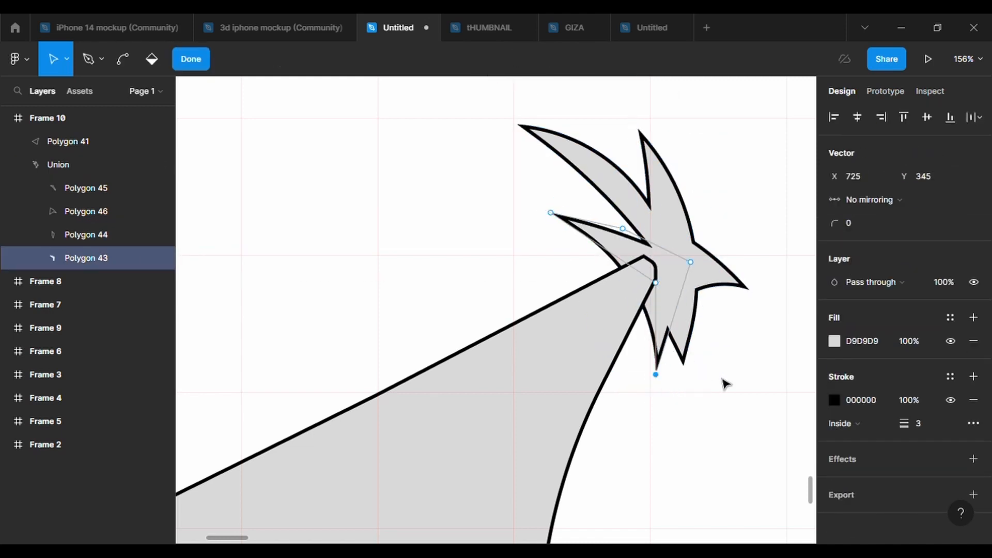
{"action": "left_click", "coordinate": [739, 372]}
{"action": "left_click", "coordinate": [739, 372]}
Enlarge the whole burst to about 197 × 240 and reposition it at about X 591, Y 114 behind the large shape's tip.
{"action": "scroll", "coordinate": [739, 372], "scroll_direction": "down", "scroll_amount": 4}
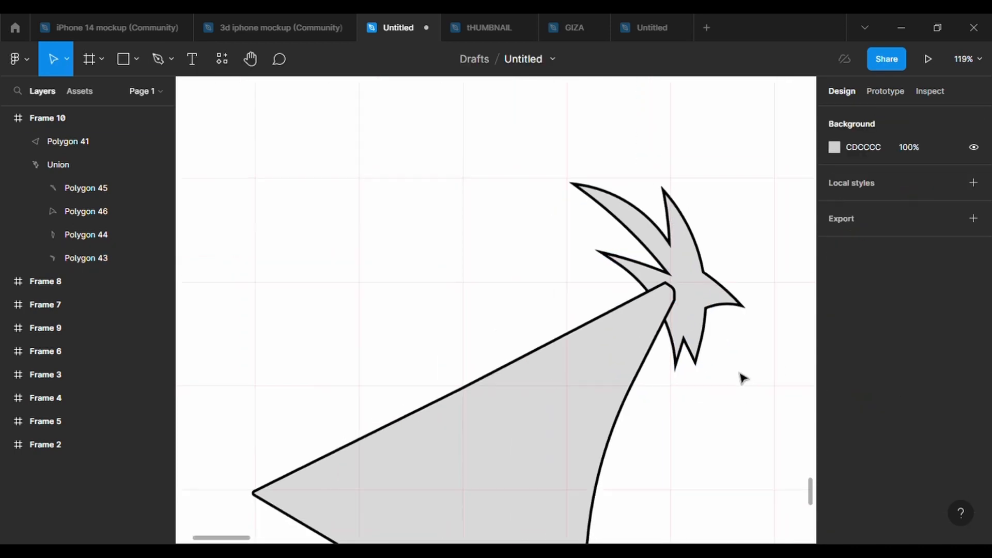
{"action": "left_click", "coordinate": [721, 324]}
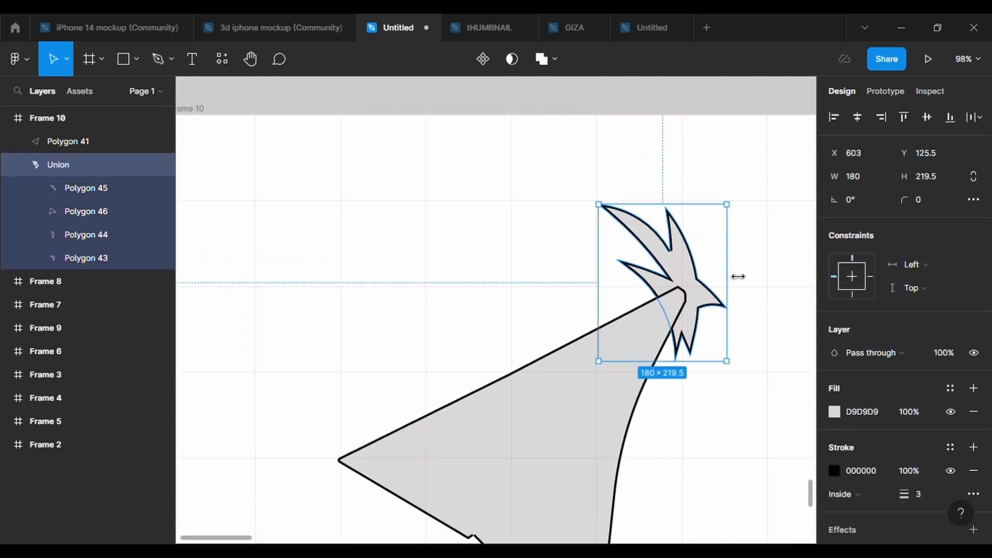
{"action": "left_click_drag", "start_coordinate": [701, 305], "coordinate": [702, 309]}
{"action": "left_click_drag", "start_coordinate": [738, 379], "coordinate": [749, 396]}
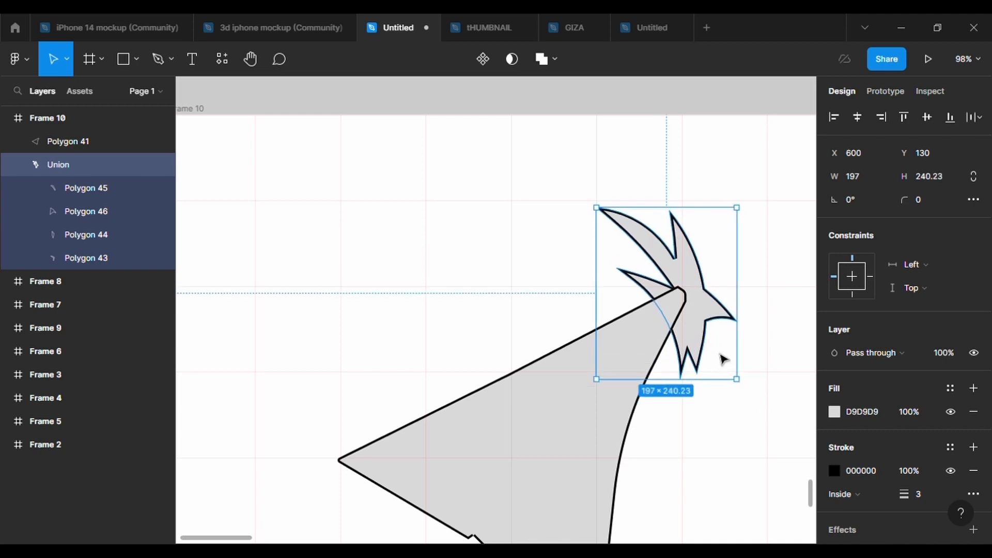
{"action": "left_click_drag", "start_coordinate": [722, 355], "coordinate": [697, 334]}
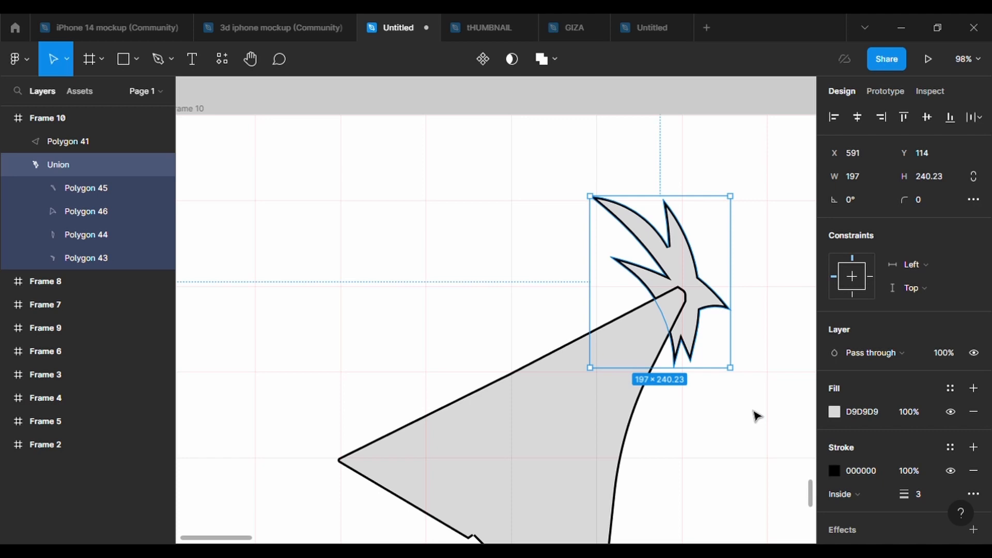
Move the upright spike shape's bottom corner slightly right to about X 748, Y 348.
{"action": "double_click", "coordinate": [695, 344]}
{"action": "left_click", "coordinate": [698, 348]}
{"action": "left_click", "coordinate": [697, 347]}
{"action": "double_click", "coordinate": [696, 345]}
{"action": "double_click", "coordinate": [690, 339]}
{"action": "left_click", "coordinate": [694, 364]}
{"action": "left_click_drag", "start_coordinate": [698, 366], "coordinate": [708, 367]}
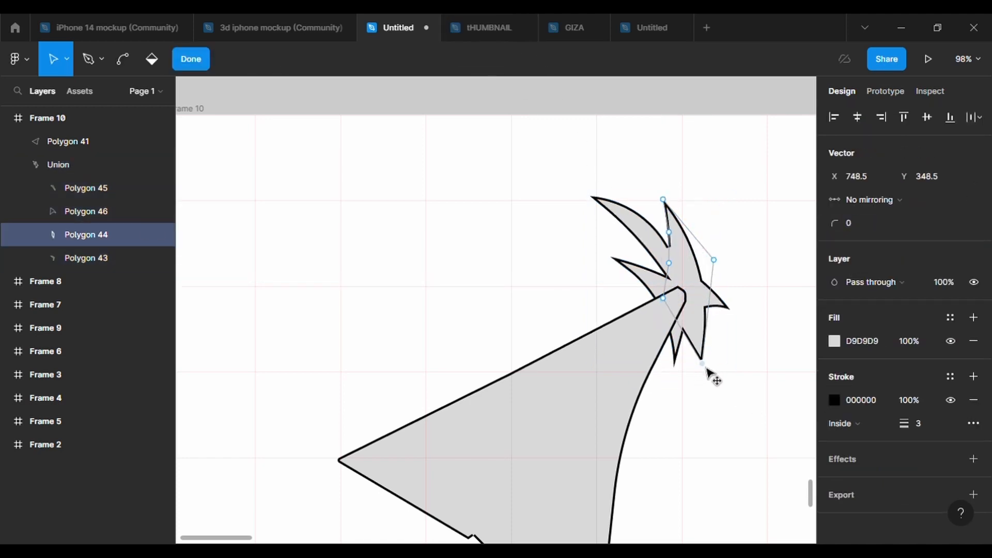
Add a point at about X 735, Y 301 on the upright spike shape's lower-left edge and curve it with corner radius 5000.
{"action": "left_click", "coordinate": [694, 333]}
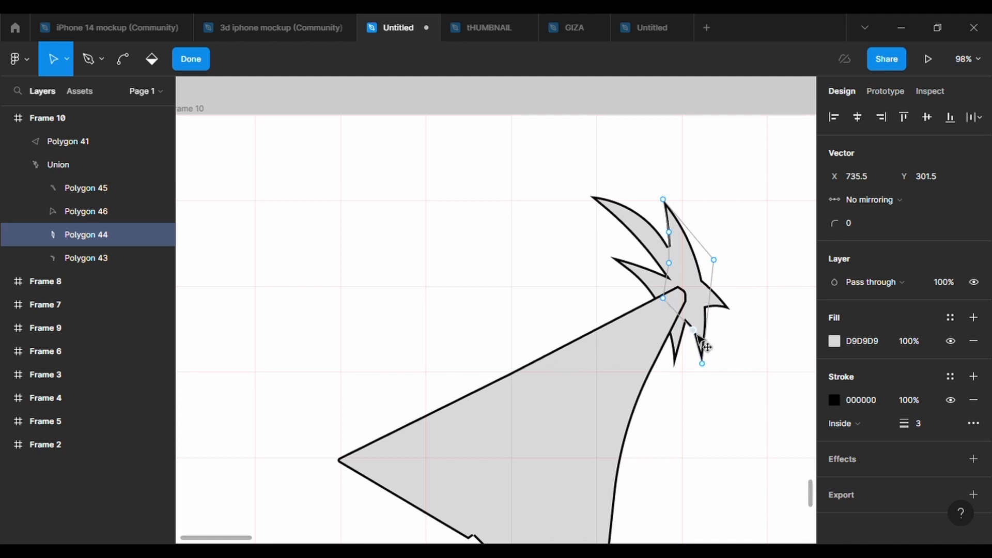
{"action": "left_click", "coordinate": [858, 228]}
{"action": "type", "text": "5000"}
{"action": "key", "text": "Return"}
Move the upright spike's inner left corner to about X 720, Y 230 and set its corner radius to 10.
{"action": "left_click_drag", "start_coordinate": [669, 263], "coordinate": [676, 268]}
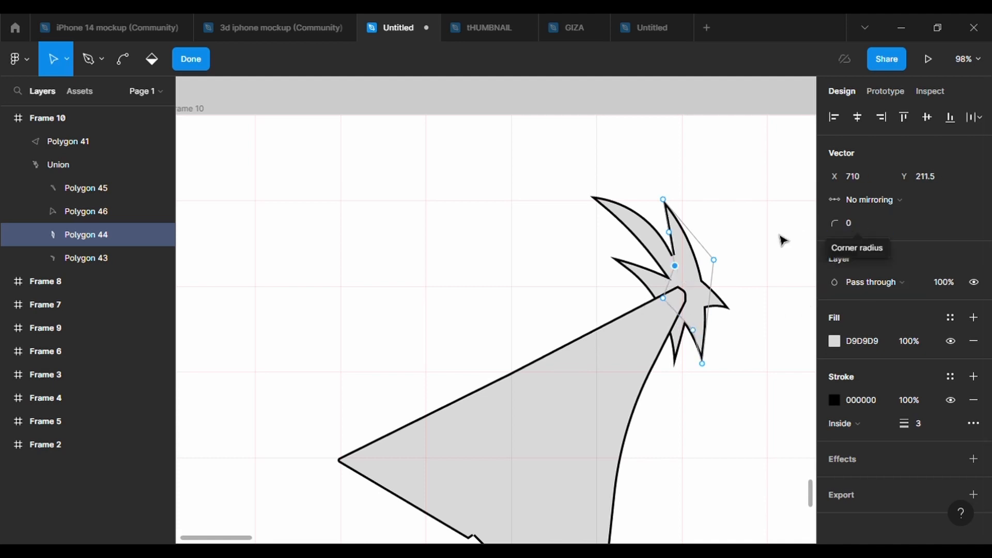
{"action": "mouse_move", "coordinate": [687, 277]}
{"action": "left_mouse_down"}
{"action": "mouse_move", "coordinate": [696, 299]}
{"action": "mouse_move", "coordinate": [685, 285]}
{"action": "left_mouse_up"}
{"action": "left_click", "coordinate": [862, 223]}
{"action": "type", "text": "5"}
{"action": "key", "text": "Return"}
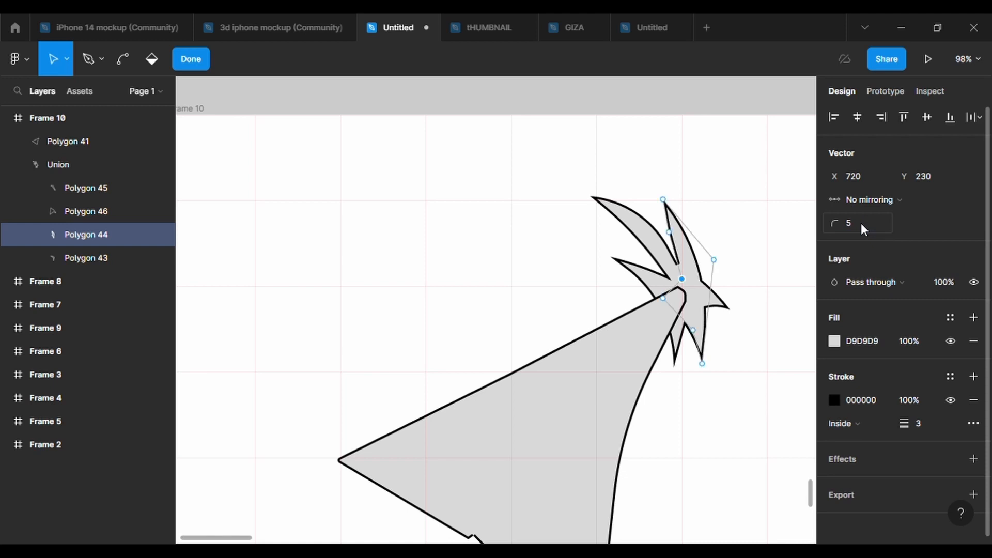
{"action": "left_click", "coordinate": [862, 227]}
{"action": "type", "text": "10"}
{"action": "key", "text": "Return"}
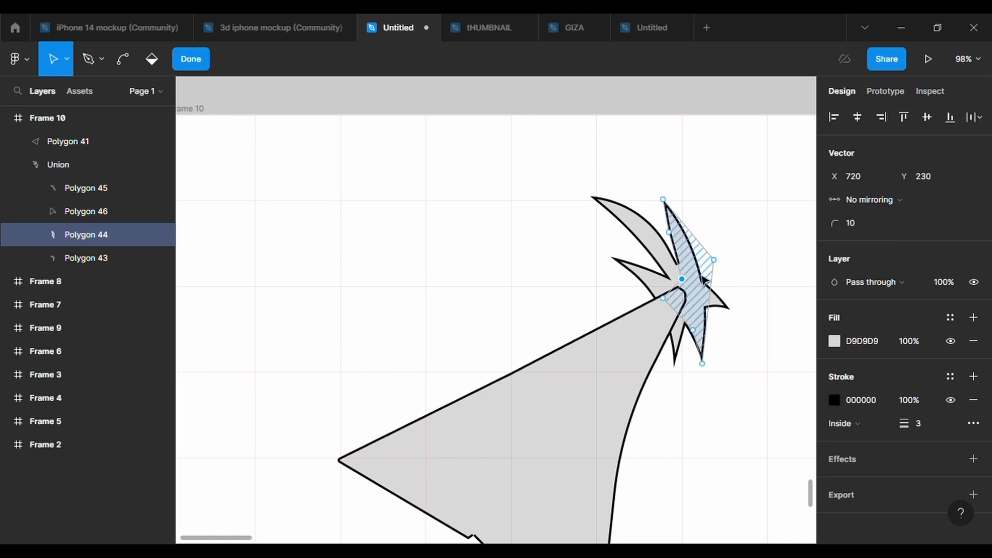
Move the point on the upright spike's left edge slightly inward and place its tip at about X 685, Y 112.
{"action": "mouse_move", "coordinate": [675, 239]}
{"action": "left_mouse_down"}
{"action": "mouse_move", "coordinate": [693, 257]}
{"action": "mouse_move", "coordinate": [679, 245]}
{"action": "left_mouse_up"}
{"action": "key", "text": "ctrl+z"}
{"action": "left_click_drag", "start_coordinate": [667, 204], "coordinate": [662, 201]}
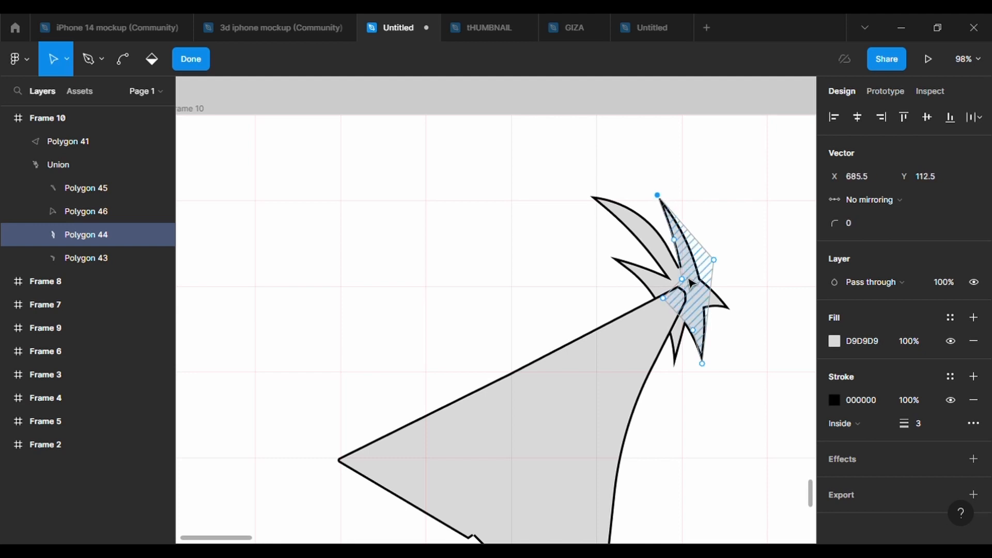
{"action": "left_click", "coordinate": [788, 385]}
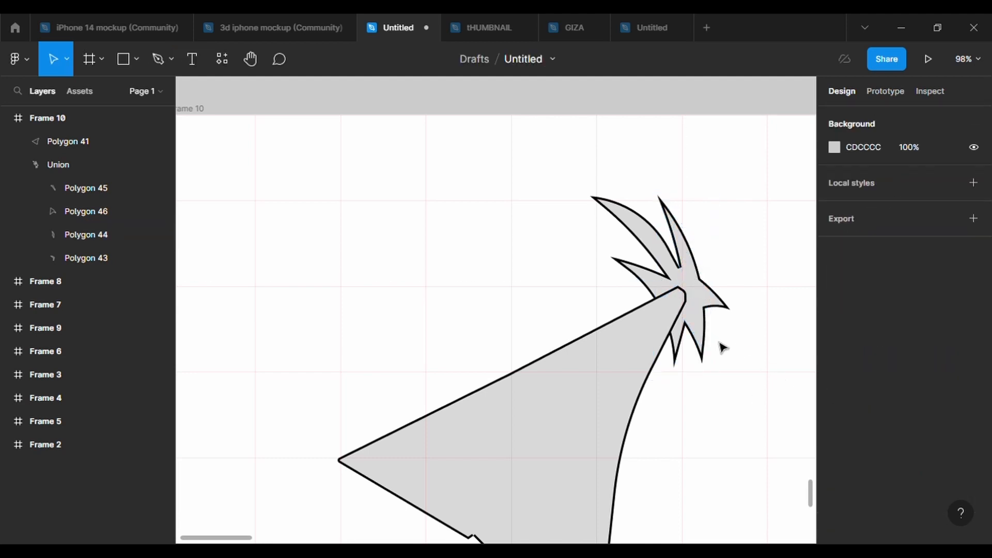
Reshape the right spike by moving the point on its lower edge to about X 759, Y 248.
{"action": "double_click", "coordinate": [714, 315]}
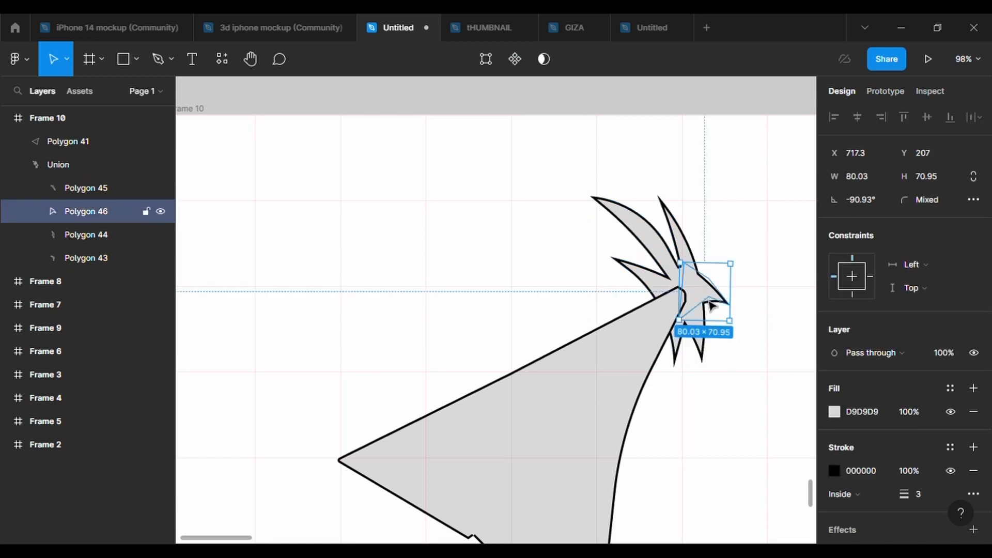
{"action": "key", "text": "Escape"}
{"action": "double_click", "coordinate": [721, 310]}
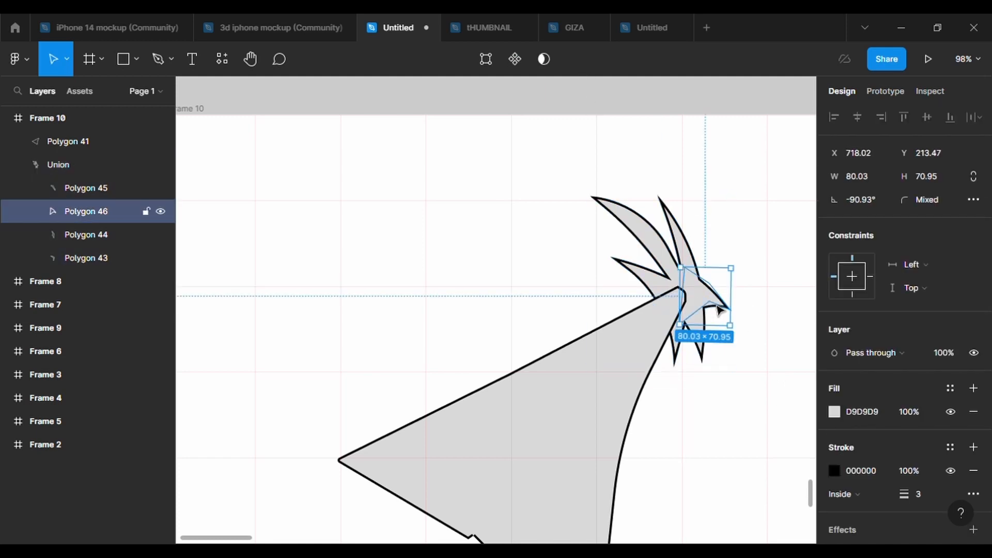
{"action": "double_click", "coordinate": [721, 310]}
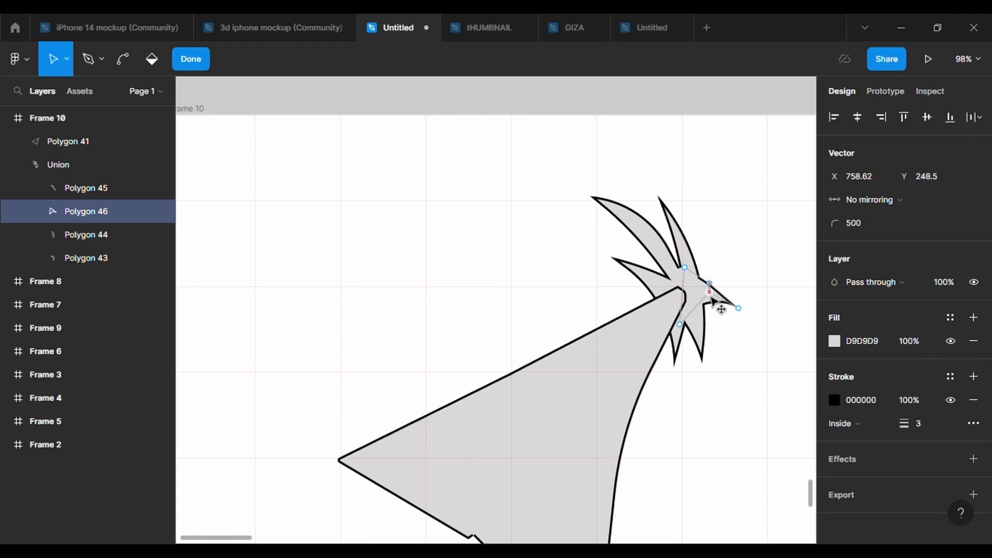
{"action": "left_click", "coordinate": [760, 361]}
{"action": "scroll", "coordinate": [760, 361], "scroll_direction": "down", "scroll_amount": 5}
{"action": "scroll", "coordinate": [760, 362], "scroll_direction": "down", "scroll_amount": 2}
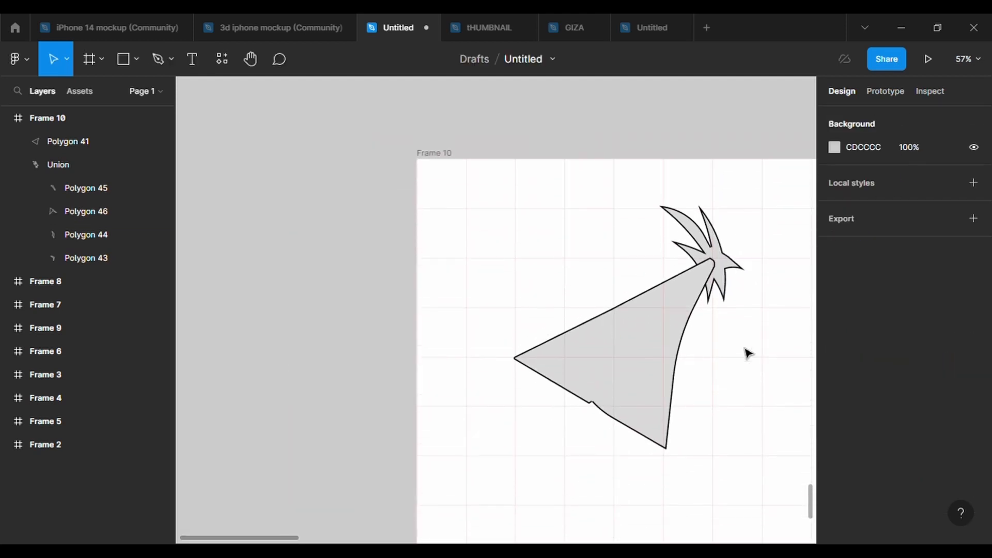
Rotate the whole burst slightly counterclockwise around the large shape's tip.
{"action": "left_click", "coordinate": [724, 293]}
{"action": "left_click_drag", "start_coordinate": [755, 324], "coordinate": [766, 314]}
{"action": "left_click", "coordinate": [750, 340]}
Shorten the burst's long upper-left spike by moving its tip slightly inward.
{"action": "double_click", "coordinate": [689, 229]}
{"action": "left_click", "coordinate": [490, 59]}
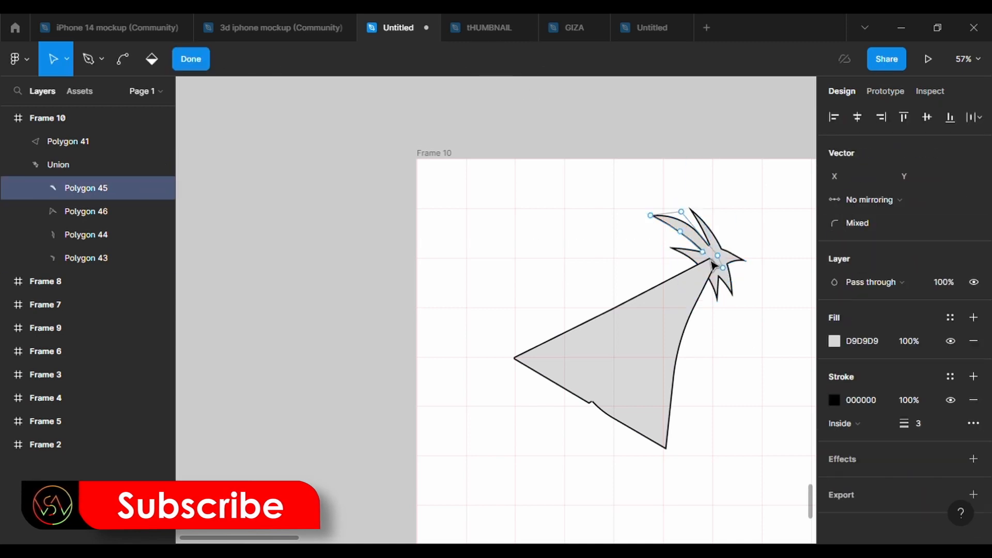
{"action": "left_click_drag", "start_coordinate": [664, 228], "coordinate": [691, 242]}
{"action": "left_click", "coordinate": [744, 416]}
Draw a 10 × 13 ellipse at about X 674, Y 278 just inside the large shape's tip and fill it black.
{"action": "scroll", "coordinate": [745, 417], "scroll_direction": "down", "scroll_amount": 2}
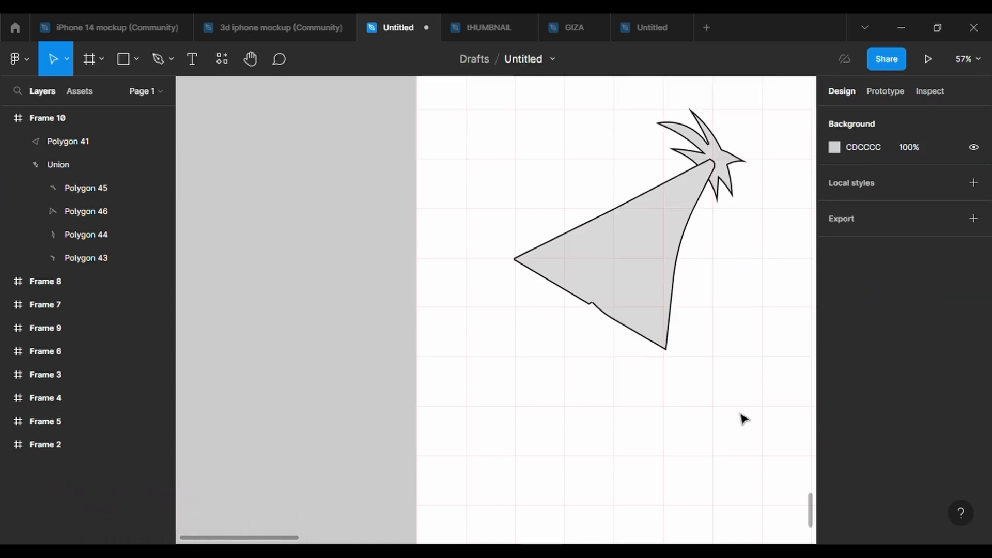
{"action": "left_click", "coordinate": [138, 60]}
{"action": "left_click", "coordinate": [133, 148]}
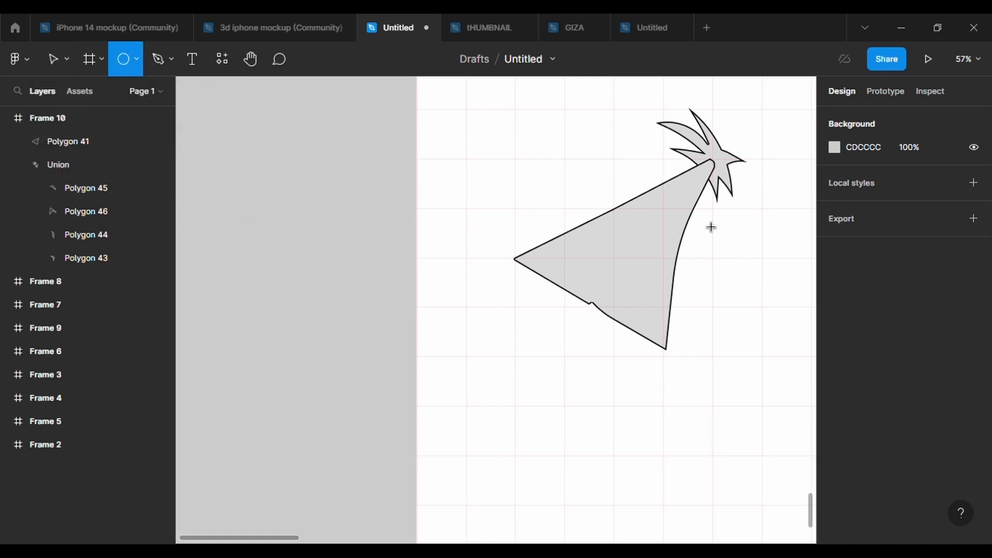
{"action": "scroll", "coordinate": [711, 226], "scroll_direction": "up", "scroll_amount": 3}
{"action": "left_click_drag", "start_coordinate": [702, 187], "coordinate": [697, 184]}
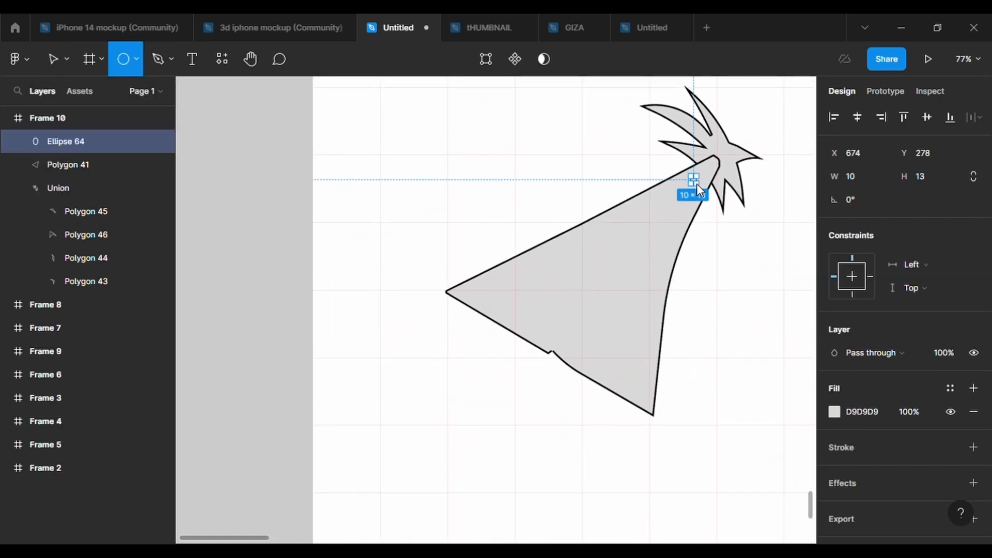
{"action": "left_click", "coordinate": [834, 411]}
{"action": "left_click_drag", "start_coordinate": [724, 329], "coordinate": [726, 377]}
{"action": "key", "text": "Escape"}
Duplicate the black dot twice to form a triangular cluster of three dots near the large shape's tip.
{"action": "scroll", "coordinate": [760, 336], "scroll_direction": "up", "scroll_amount": 2}
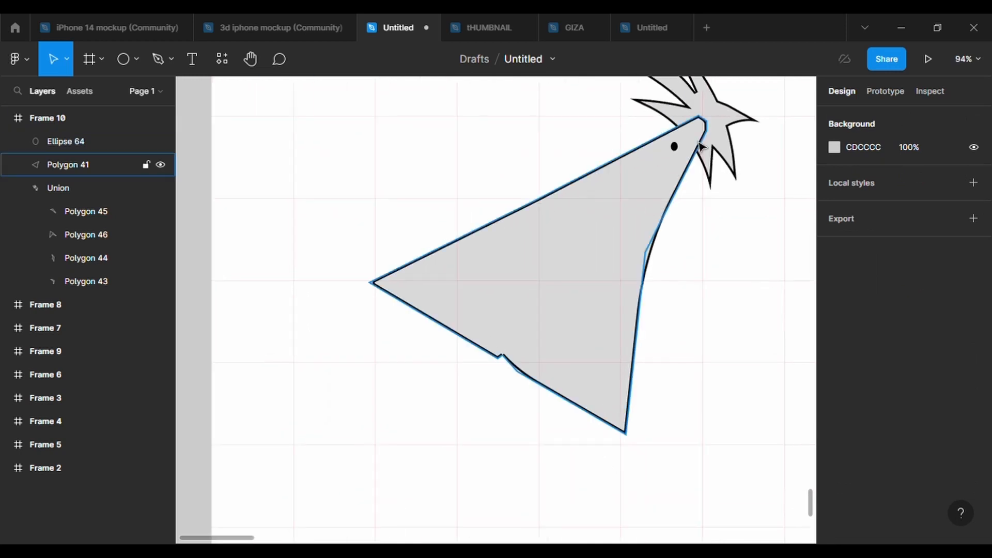
{"action": "left_click", "coordinate": [678, 148]}
{"action": "mouse_move", "coordinate": [678, 150]}
{"action": "left_mouse_down", "text": "alt"}
{"action": "mouse_move", "coordinate": [668, 165]}
{"action": "mouse_move", "coordinate": [679, 169]}
{"action": "left_mouse_up", "text": "alt"}
{"action": "left_click", "coordinate": [740, 219]}
Try corner radii 500, 10 and 100 on the large shape's upper tip corner, ending with 50.
{"action": "left_click", "coordinate": [615, 212]}
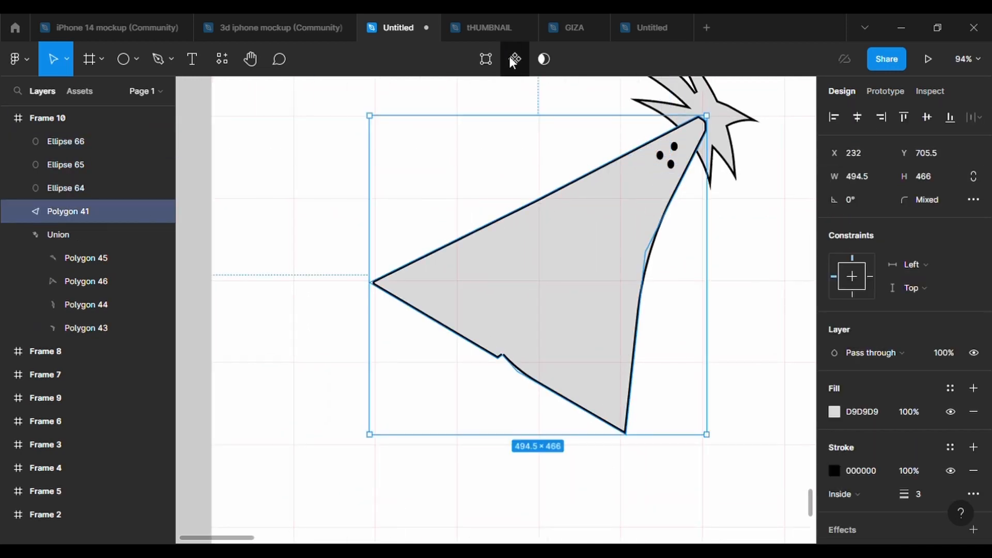
{"action": "left_click", "coordinate": [486, 59]}
{"action": "scroll", "coordinate": [724, 108], "scroll_direction": "up", "scroll_amount": 5}
{"action": "left_click", "coordinate": [669, 118]}
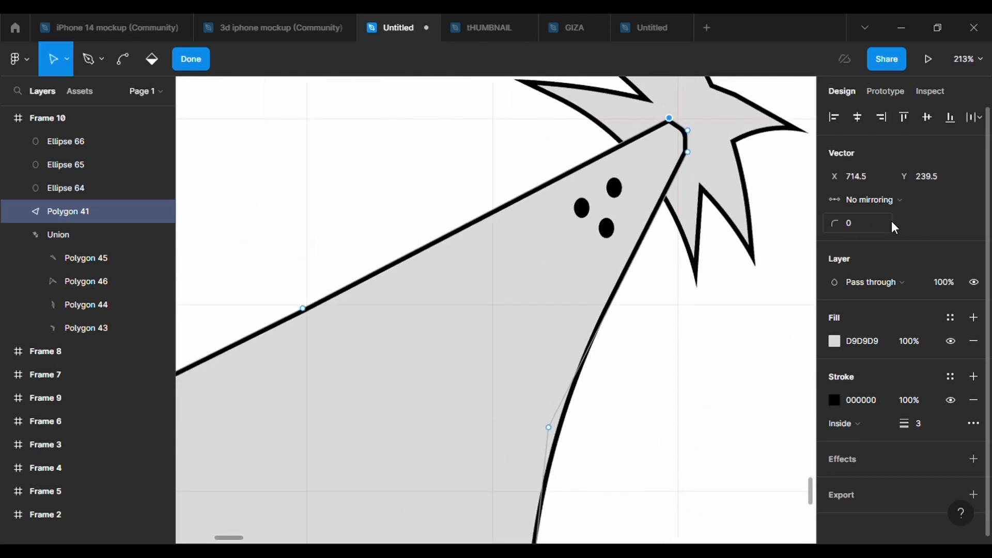
{"action": "type", "text": "500"}
{"action": "key", "text": "Return"}
{"action": "left_click", "coordinate": [871, 221]}
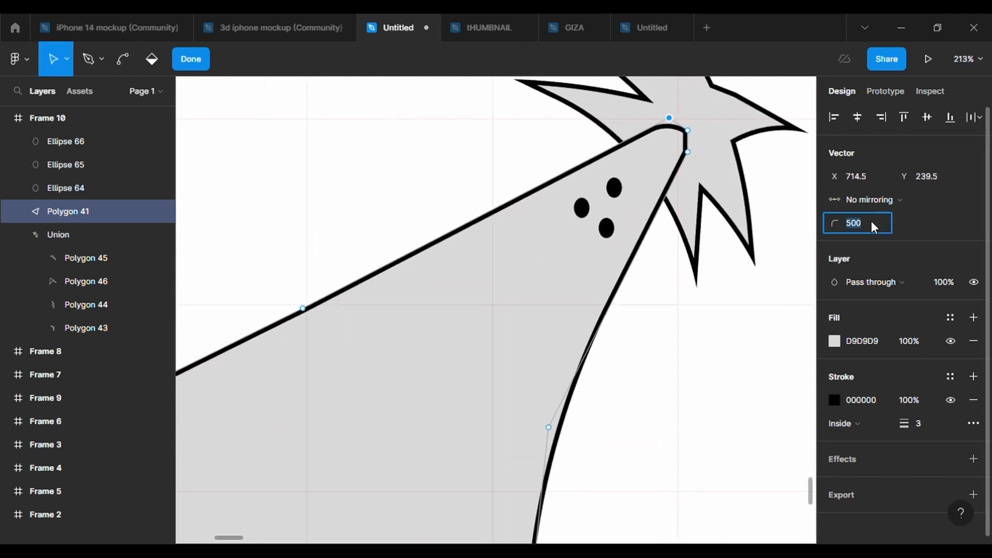
{"action": "key", "text": "BackSpace"}
{"action": "type", "text": "10"}
{"action": "key", "text": "Return"}
{"action": "left_click", "coordinate": [871, 221]}
{"action": "type", "text": "100"}
{"action": "key", "text": "Return"}
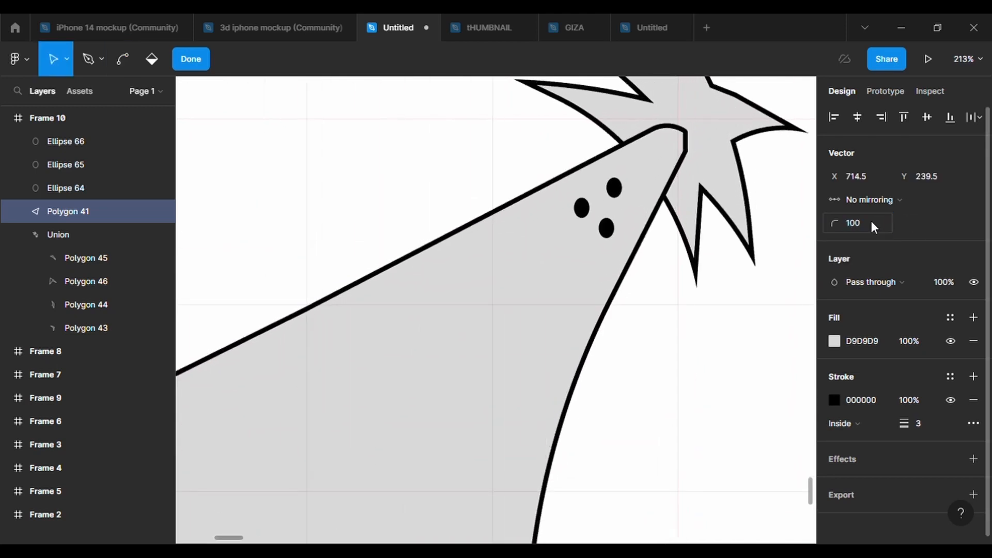
{"action": "left_click", "coordinate": [871, 221]}
{"action": "type", "text": "50"}
{"action": "key", "text": "Return"}
Set the tip's lower corner radius to 50 and move the middle tip corner slightly inward.
{"action": "left_click", "coordinate": [688, 151]}
{"action": "left_click", "coordinate": [861, 222]}
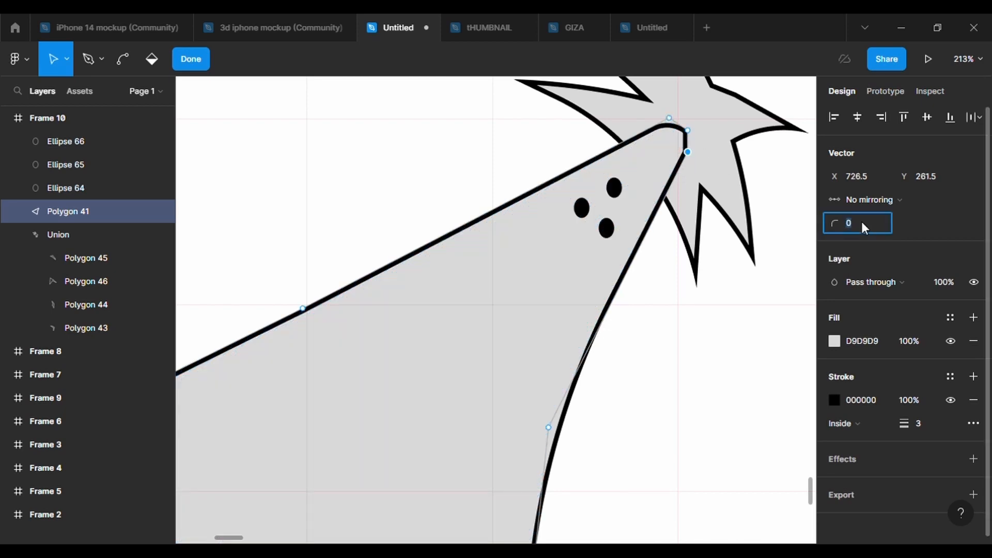
{"action": "type", "text": "50"}
{"action": "key", "text": "Return"}
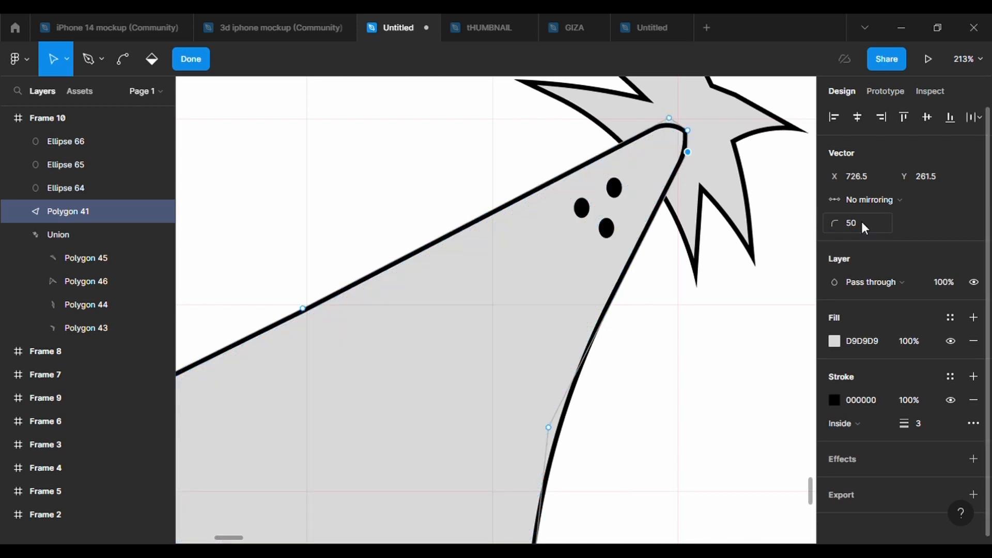
{"action": "left_click", "coordinate": [688, 132]}
{"action": "left_click", "coordinate": [722, 264]}
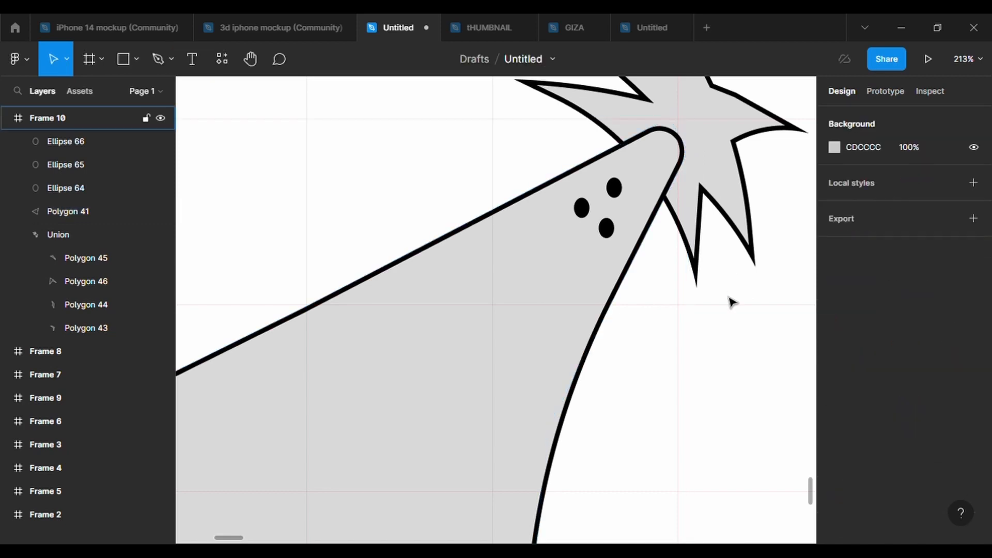
Try corner radii 30, 20 and 10 on the large shape's lower tip corner, ending with 6.
{"action": "scroll", "coordinate": [729, 298], "scroll_direction": "down", "scroll_amount": 5}
{"action": "scroll", "coordinate": [728, 299], "scroll_direction": "up", "scroll_amount": 7}
{"action": "scroll", "coordinate": [669, 137], "scroll_direction": "up", "scroll_amount": 1}
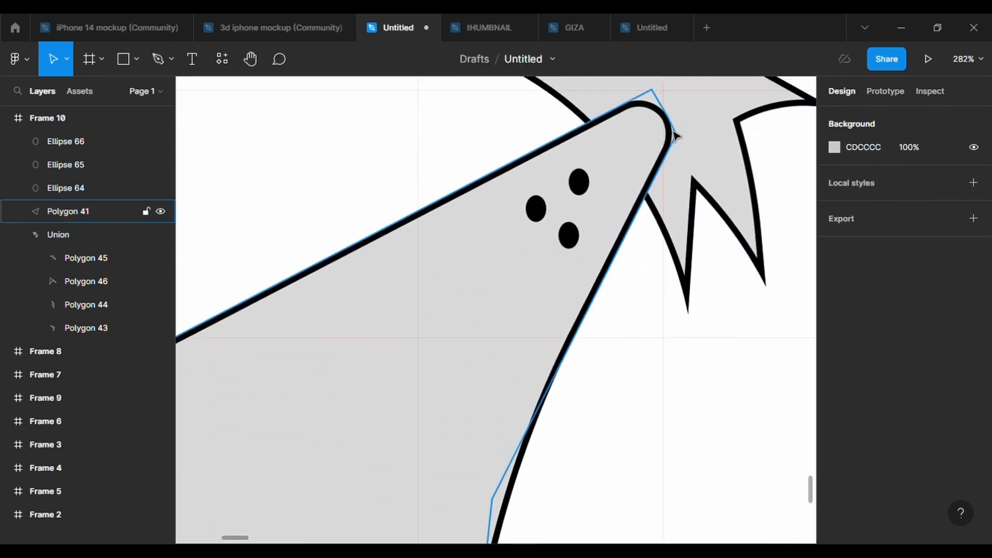
{"action": "left_click", "coordinate": [670, 131]}
{"action": "scroll", "coordinate": [669, 146], "scroll_direction": "up", "scroll_amount": 2}
{"action": "key", "text": "Return"}
{"action": "left_click", "coordinate": [677, 204]}
{"action": "left_click", "coordinate": [873, 224]}
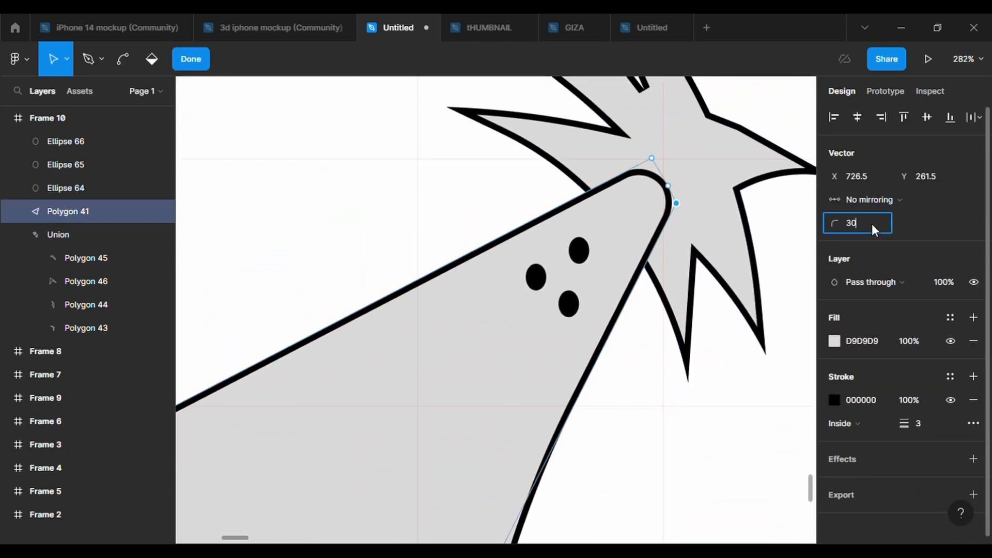
{"action": "key", "text": "BackSpace"}
{"action": "type", "text": "20"}
{"action": "key", "text": "Return"}
{"action": "left_click", "coordinate": [870, 224]}
{"action": "key", "text": "BackSpace"}
{"action": "type", "text": "10"}
{"action": "key", "text": "Return"}
{"action": "left_click", "coordinate": [866, 224]}
{"action": "key", "text": "BackSpace"}
{"action": "type", "text": "6"}
{"action": "key", "text": "Return"}
Set the corner radius of the large shape's upper tip corner to 10 and move the middle tip corner slightly outward.
{"action": "left_click", "coordinate": [652, 159]}
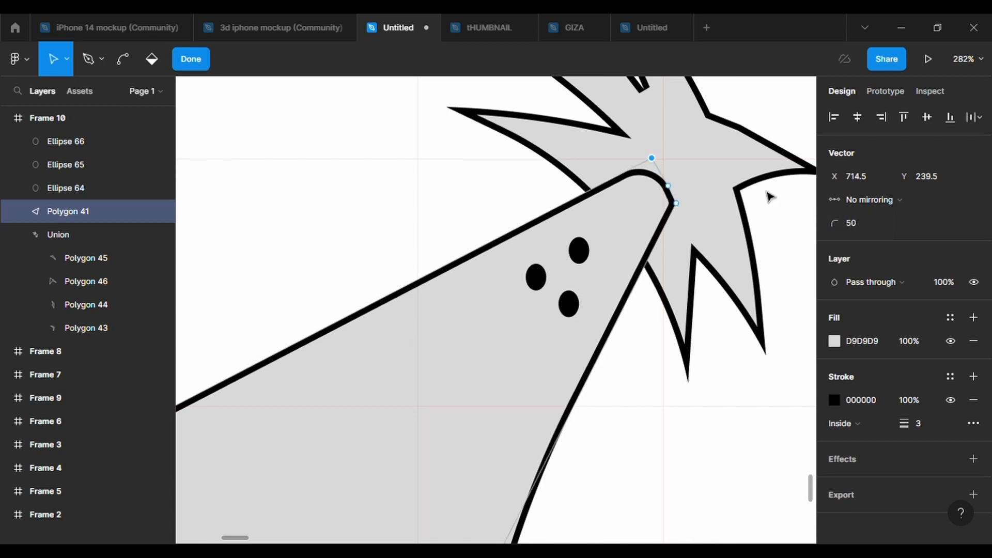
{"action": "left_click", "coordinate": [867, 224]}
{"action": "key", "text": "BackSpace"}
{"action": "type", "text": "10"}
{"action": "key", "text": "Return"}
{"action": "mouse_move", "coordinate": [668, 184]}
{"action": "left_mouse_down"}
{"action": "mouse_move", "coordinate": [675, 177]}
{"action": "mouse_move", "coordinate": [644, 164]}
{"action": "mouse_move", "coordinate": [670, 182]}
{"action": "left_mouse_up"}
Set the corner radius of the large shape's lower tip corner to 10.
{"action": "left_click", "coordinate": [676, 204]}
{"action": "left_click", "coordinate": [871, 223]}
{"action": "key", "text": "BackSpace"}
{"action": "type", "text": "10"}
{"action": "key", "text": "Return"}
{"action": "double_click", "coordinate": [770, 361]}
Place the large shape's middle tip corner at about X 723, Y 248 and set its corner radius to 30.
{"action": "scroll", "coordinate": [770, 361], "scroll_direction": "down", "scroll_amount": 4}
{"action": "scroll", "coordinate": [770, 366], "scroll_direction": "up", "scroll_amount": 3}
{"action": "double_click", "coordinate": [695, 228]}
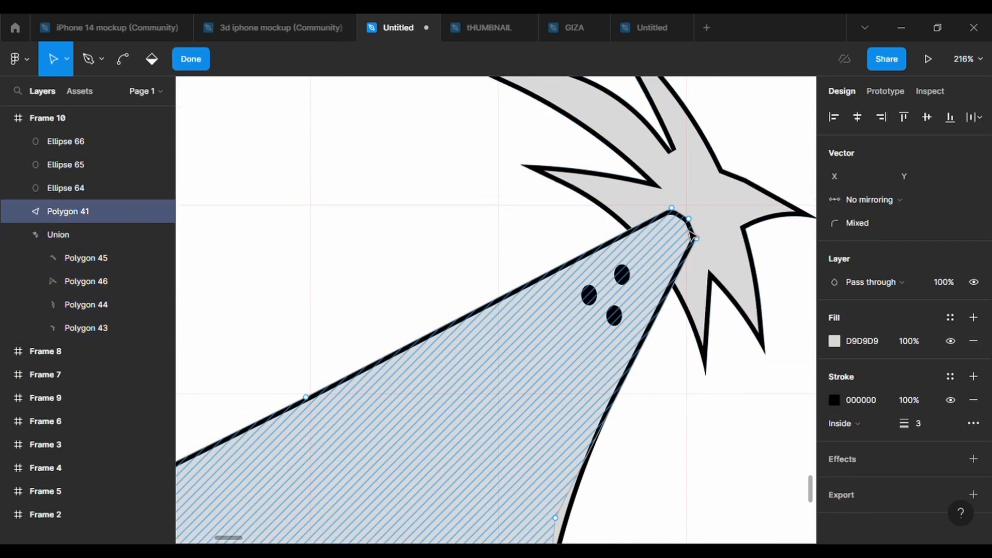
{"action": "left_click", "coordinate": [695, 228]}
{"action": "left_click", "coordinate": [868, 224]}
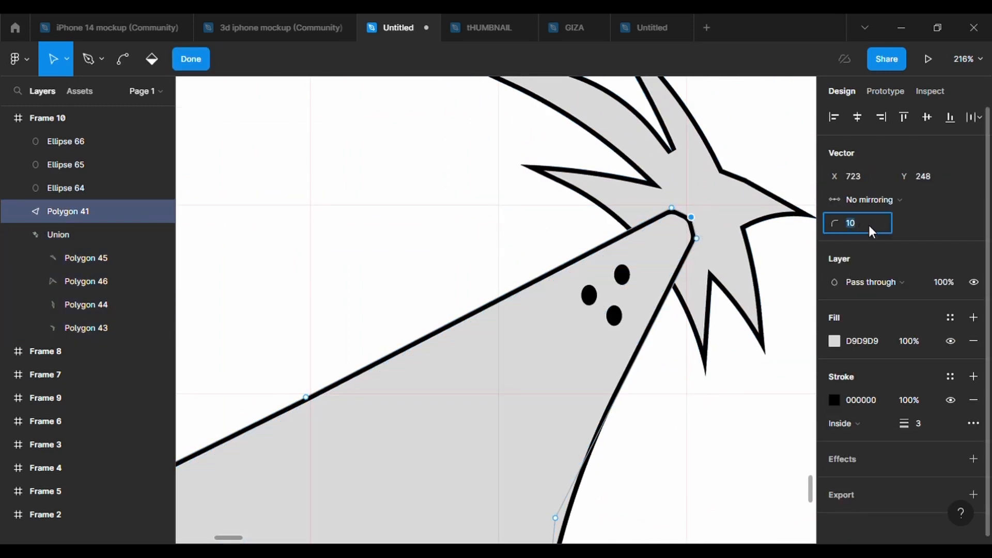
{"action": "type", "text": "30"}
{"action": "key", "text": "Return"}
{"action": "scroll", "coordinate": [673, 458], "scroll_direction": "down", "scroll_amount": 3}
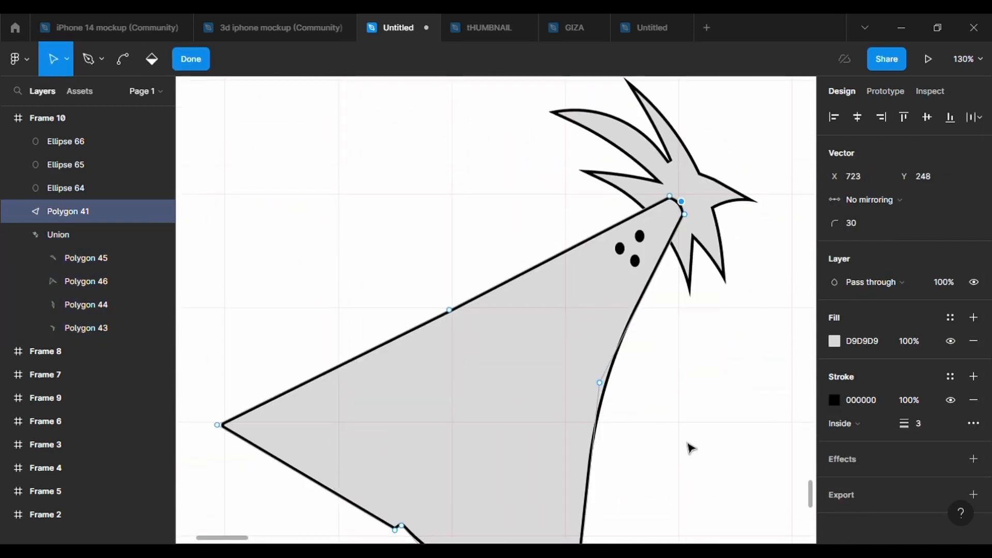
{"action": "key", "text": "Escape"}
{"action": "left_click", "coordinate": [729, 388]}
Shift the small notch on the large shape's lower-left edge slightly right and down along that edge.
{"action": "scroll", "coordinate": [726, 387], "scroll_direction": "down", "scroll_amount": 3}
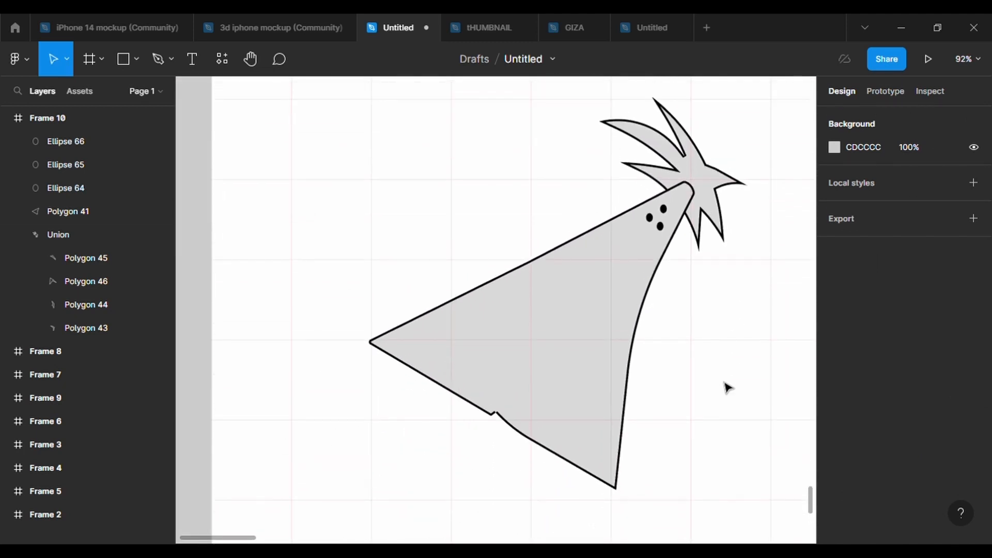
{"action": "double_click", "coordinate": [493, 414]}
{"action": "left_click_drag", "start_coordinate": [489, 405], "coordinate": [509, 426]}
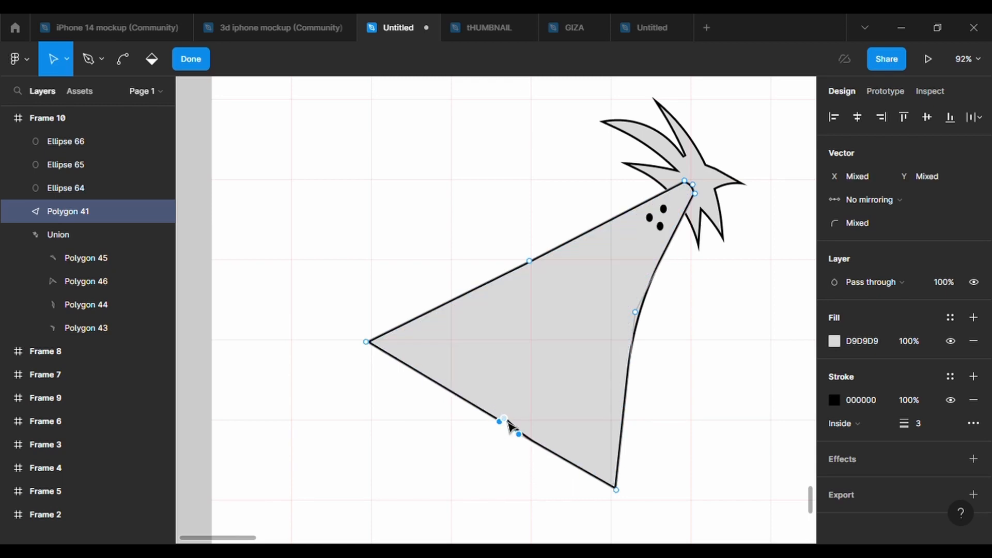
{"action": "key", "text": "Escape"}
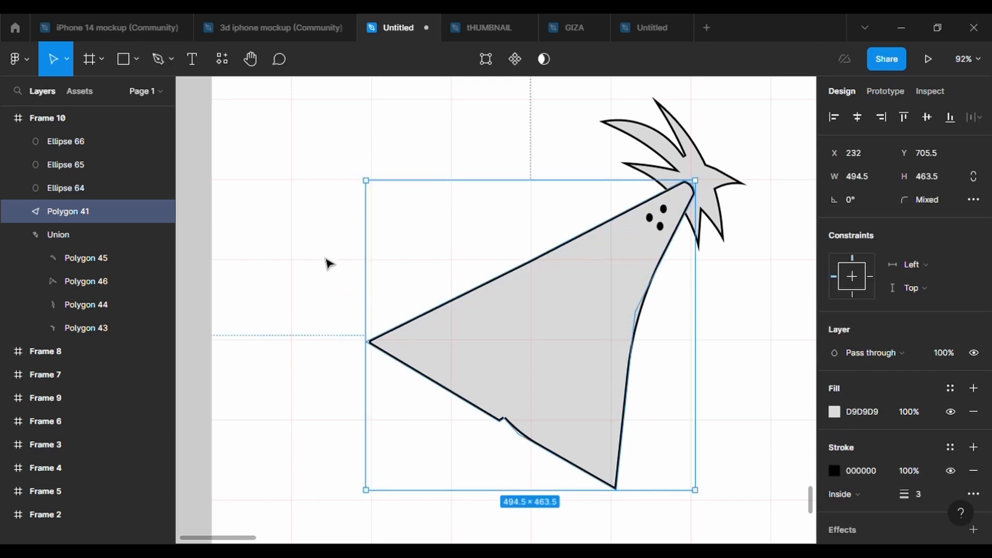
Draw a two-segment Pen path from the notch up into the large shape and set its stroke width to 3.
{"action": "left_click", "coordinate": [157, 59]}
{"action": "scroll", "coordinate": [567, 410], "scroll_direction": "up", "scroll_amount": 5}
{"action": "left_click", "coordinate": [421, 444]}
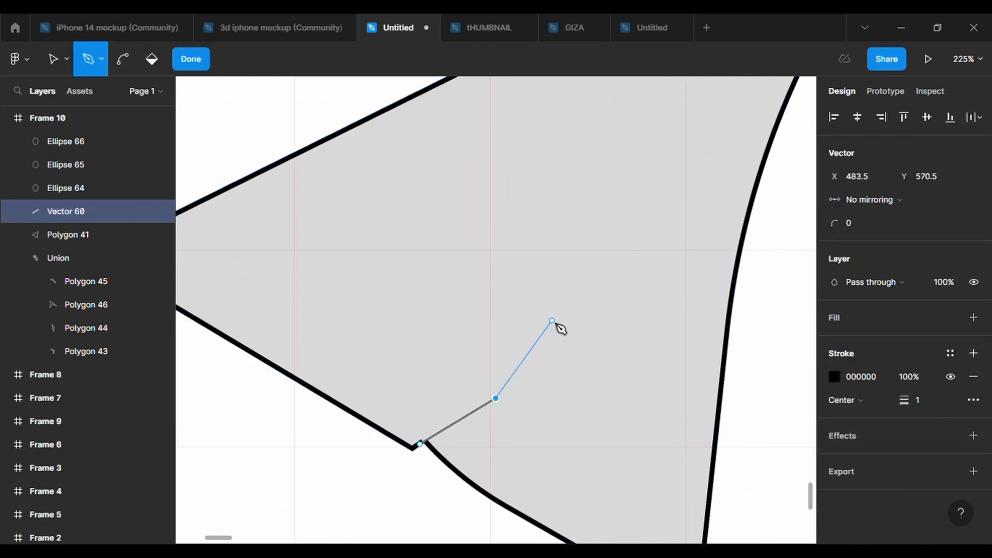
{"action": "left_click", "coordinate": [929, 399]}
{"action": "type", "text": "3"}
{"action": "key", "text": "Return"}
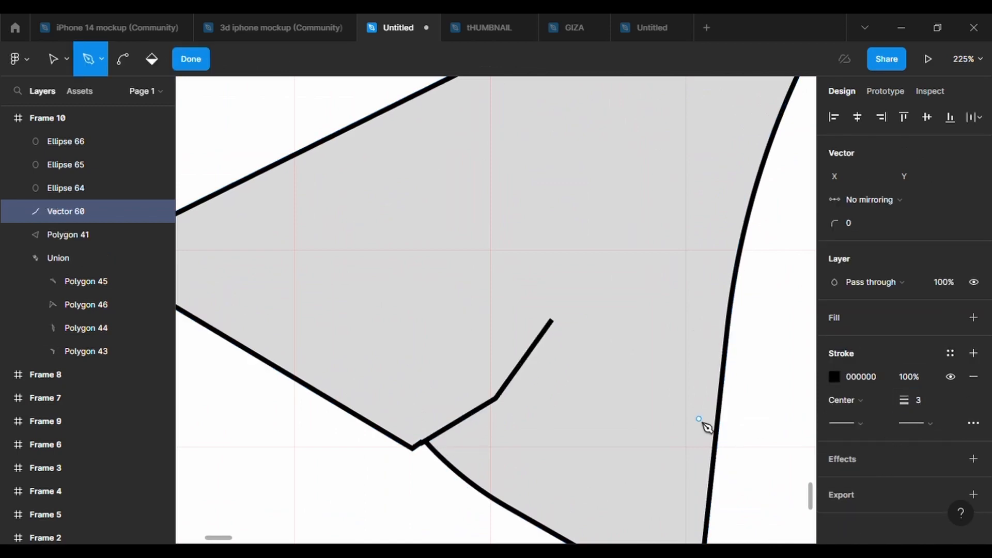
Curve the new path with corner radius 500 and give its start point a round cap.
{"action": "left_click", "coordinate": [876, 225]}
{"action": "type", "text": "500"}
{"action": "key", "text": "Return"}
{"action": "left_click", "coordinate": [847, 423]}
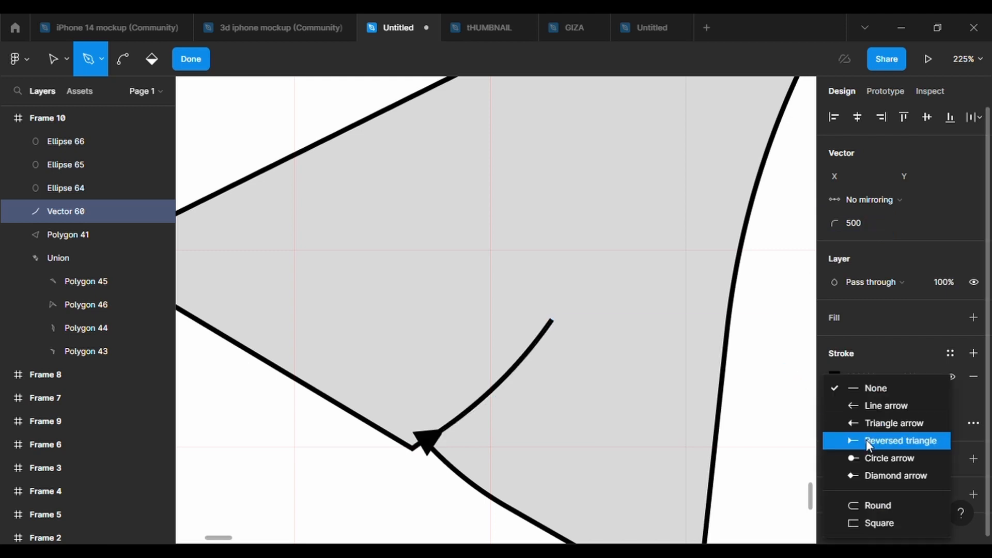
{"action": "left_click", "coordinate": [867, 509]}
{"action": "key", "text": "Escape"}
{"action": "left_click", "coordinate": [486, 60]}
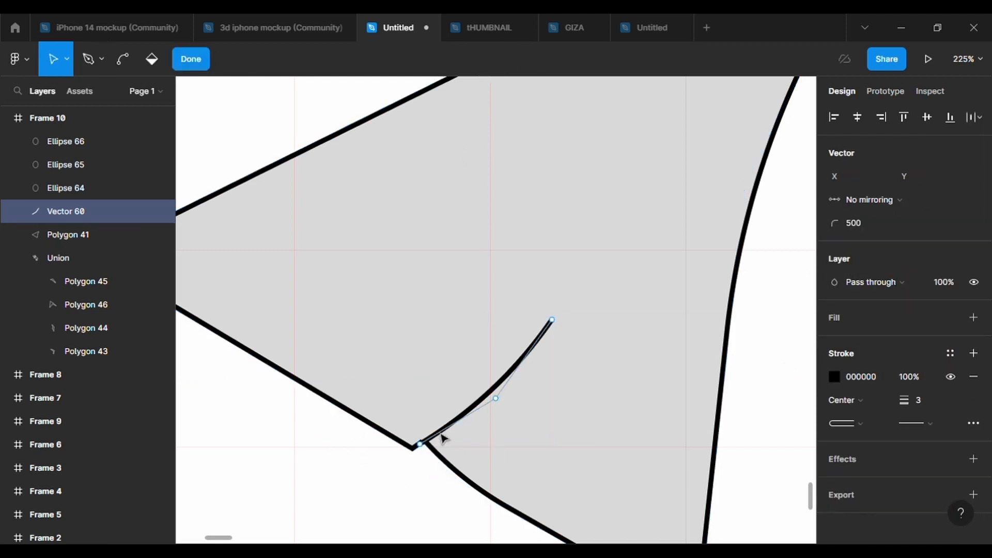
Finish editing the curved path at the notch and leave vector editing.
{"action": "left_click", "coordinate": [424, 446]}
{"action": "key", "text": "Escape"}
{"action": "key", "text": "Escape"}
{"action": "scroll", "coordinate": [440, 495], "scroll_direction": "down", "scroll_amount": 6}
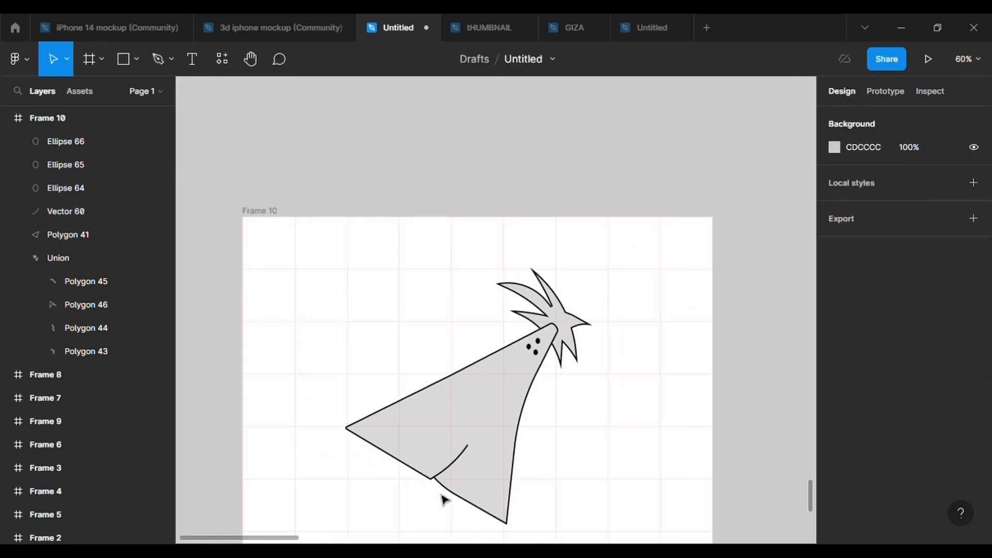
Draw a rectangle about 133 × 117 over the large shape's upper-left edge with a black stroke 3 wide and corner radius 500.
{"action": "scroll", "coordinate": [441, 495], "scroll_direction": "up", "scroll_amount": 1}
{"action": "scroll", "coordinate": [443, 499], "scroll_direction": "up", "scroll_amount": 2}
{"action": "left_click", "coordinate": [136, 59]}
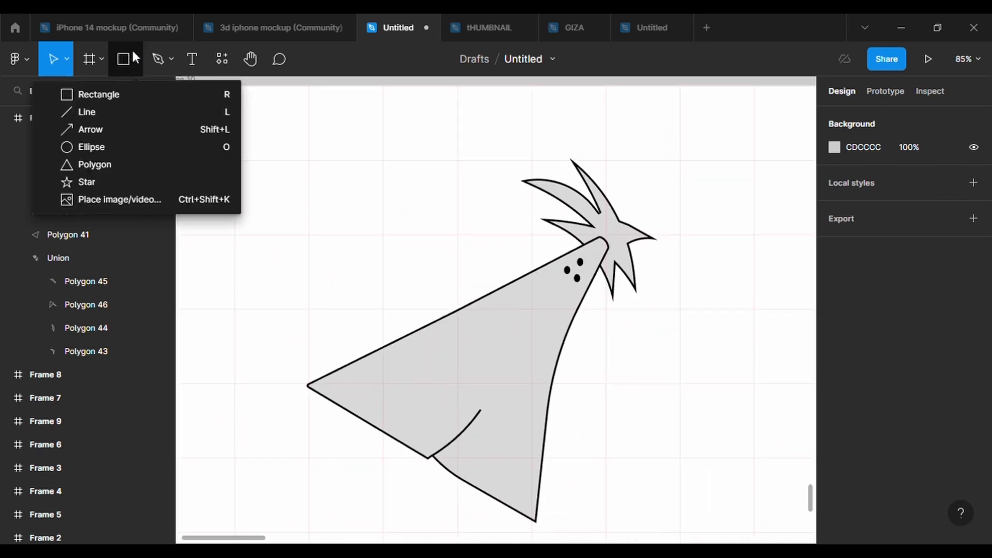
{"action": "left_click", "coordinate": [67, 147]}
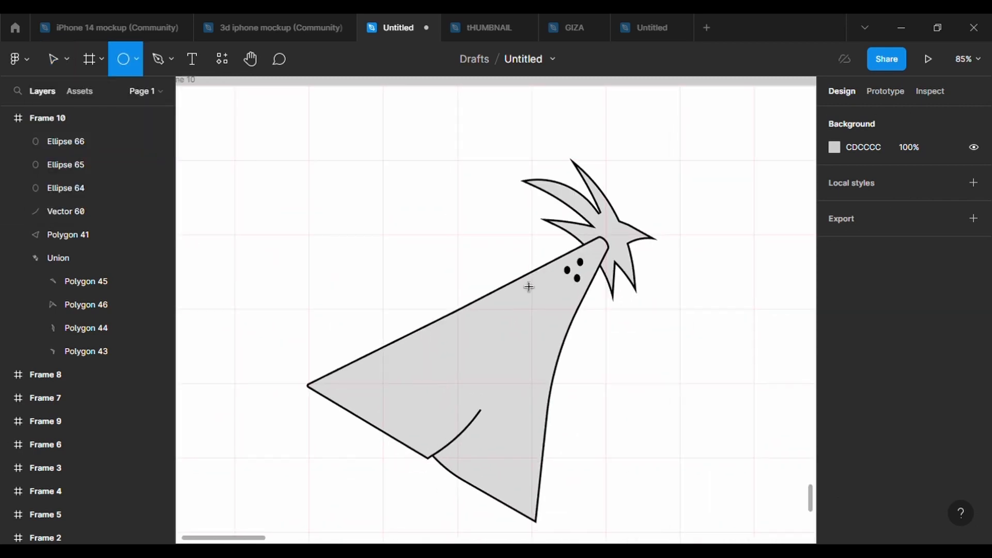
{"action": "left_click", "coordinate": [136, 69]}
{"action": "left_click", "coordinate": [67, 93]}
{"action": "mouse_move", "coordinate": [407, 295]}
{"action": "left_mouse_down"}
{"action": "mouse_move", "coordinate": [490, 367]}
{"action": "mouse_move", "coordinate": [481, 349]}
{"action": "left_mouse_up"}
{"action": "left_click", "coordinate": [973, 447]}
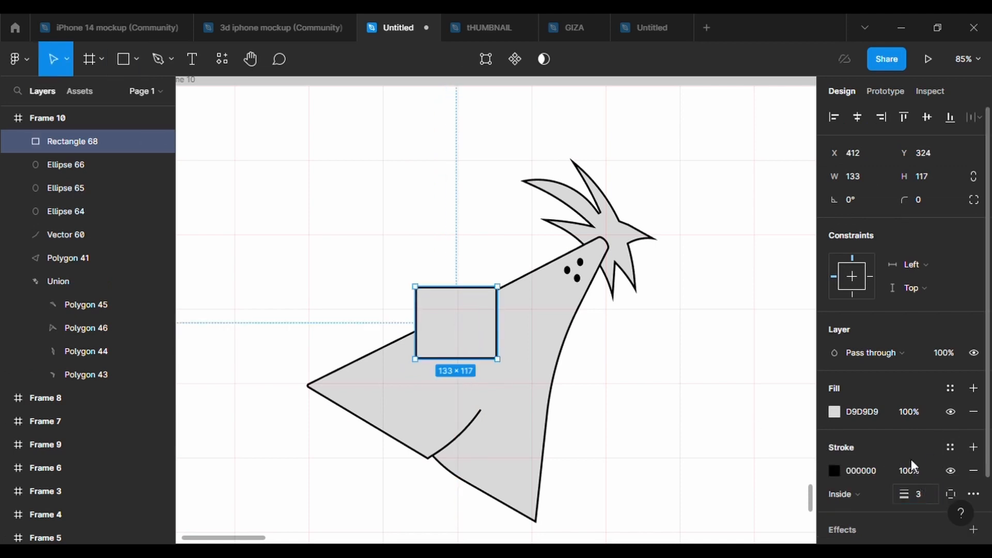
{"action": "type", "text": "500"}
{"action": "key", "text": "Return"}
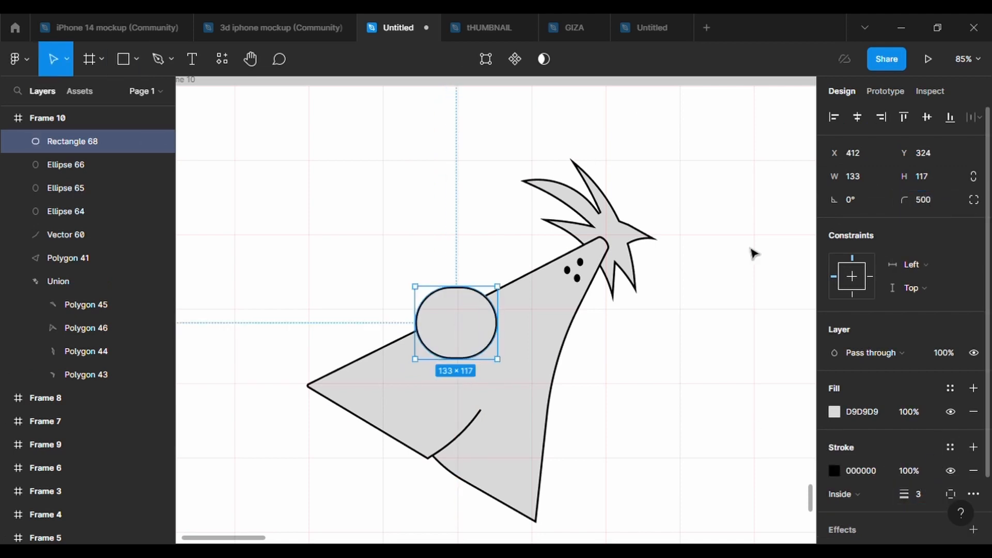
Set the rounded rectangle's upper-right corner radius to 200 and its lower-left corner radius to 100.
{"action": "key", "text": "Return"}
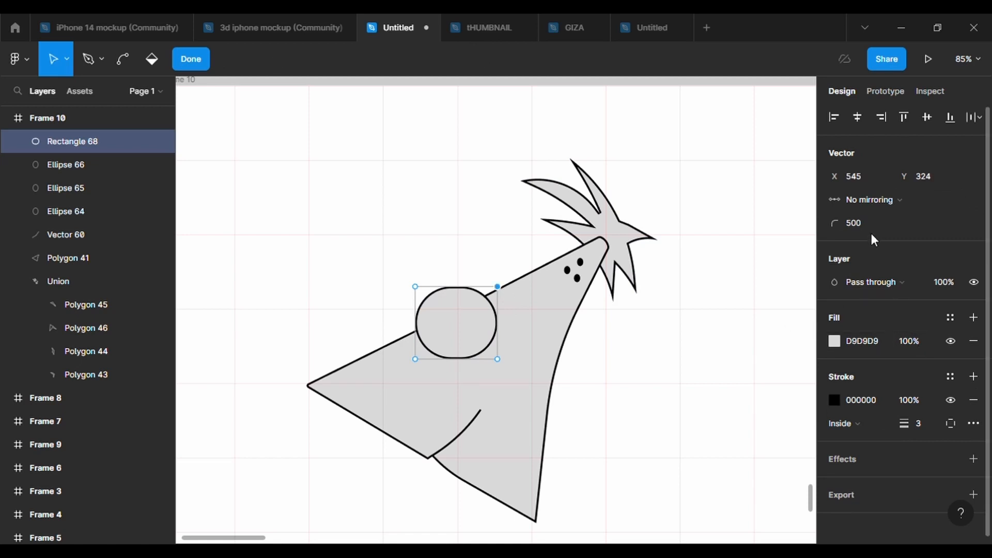
{"action": "left_click", "coordinate": [872, 227]}
{"action": "type", "text": "200"}
{"action": "key", "text": "Return"}
{"action": "left_click", "coordinate": [415, 359]}
{"action": "left_click", "coordinate": [870, 228]}
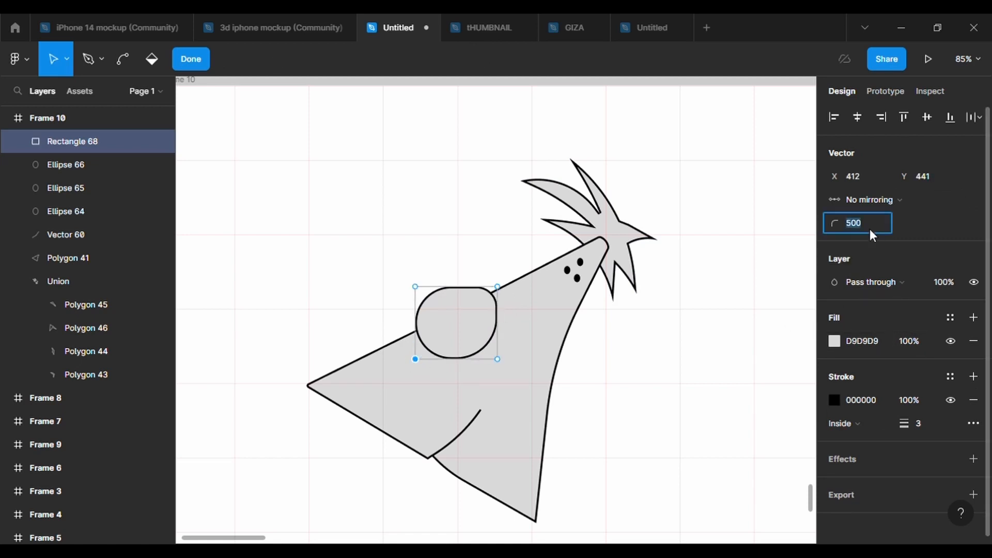
{"action": "type", "text": "100"}
{"action": "key", "text": "Return"}
Pull the rounded rectangle's lower-right corner outward and down, and set its upper-right corner radius to 100.
{"action": "left_click", "coordinate": [498, 359]}
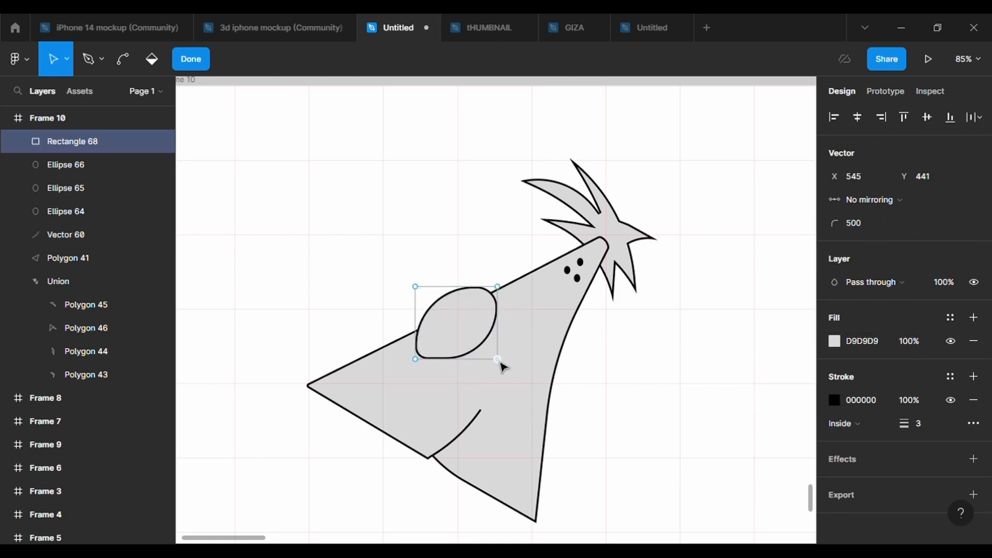
{"action": "left_click_drag", "start_coordinate": [501, 367], "coordinate": [522, 423]}
{"action": "left_click", "coordinate": [864, 227]}
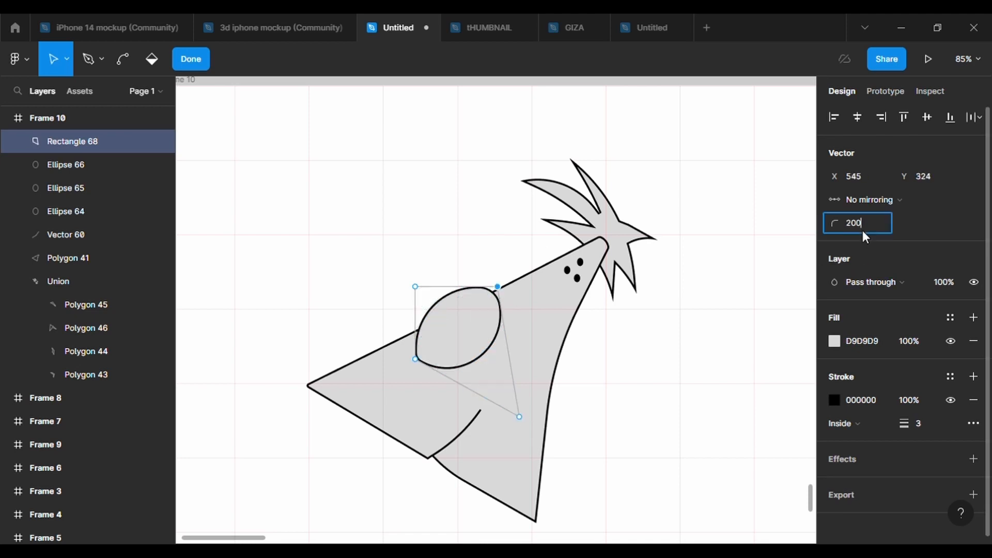
{"action": "type", "text": "100"}
{"action": "key", "text": "Return"}
Pull the upper-left corner out to about X 293.5, Y 205, and move the whole eye shape to X 334, Y 186.
{"action": "left_click", "coordinate": [418, 292]}
{"action": "left_click_drag", "start_coordinate": [415, 288], "coordinate": [346, 217]}
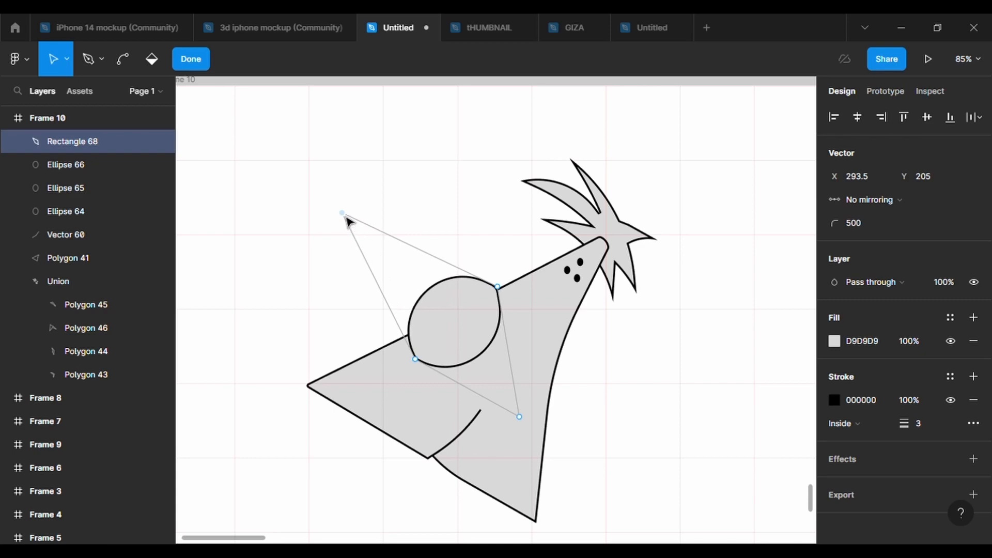
{"action": "double_click", "coordinate": [663, 506]}
{"action": "left_click_drag", "start_coordinate": [474, 338], "coordinate": [501, 329]}
Set the corner radius of the eye shape's upper-right point to 150.
{"action": "scroll", "coordinate": [511, 325], "scroll_direction": "up", "scroll_amount": 3}
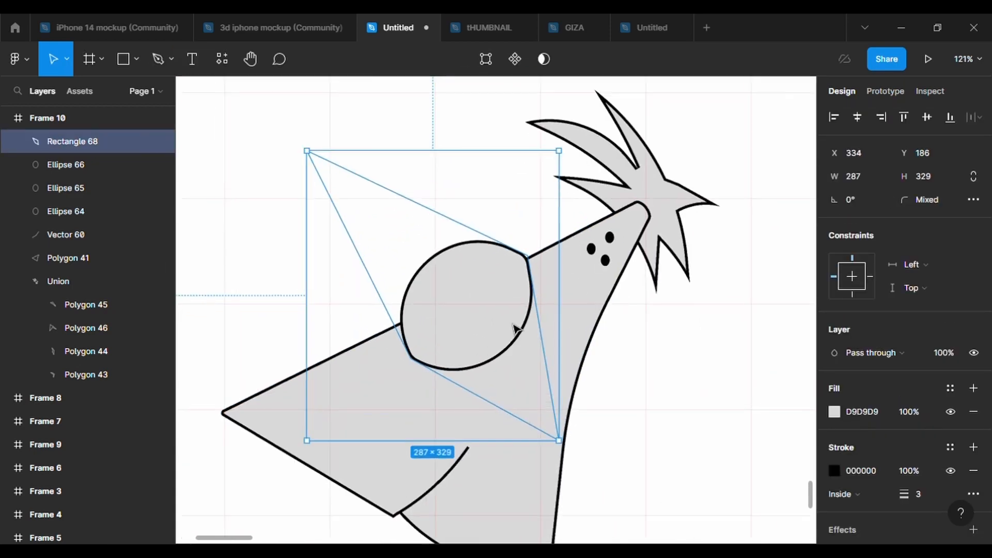
{"action": "double_click", "coordinate": [515, 328]}
{"action": "left_click", "coordinate": [528, 255]}
{"action": "left_click", "coordinate": [871, 222]}
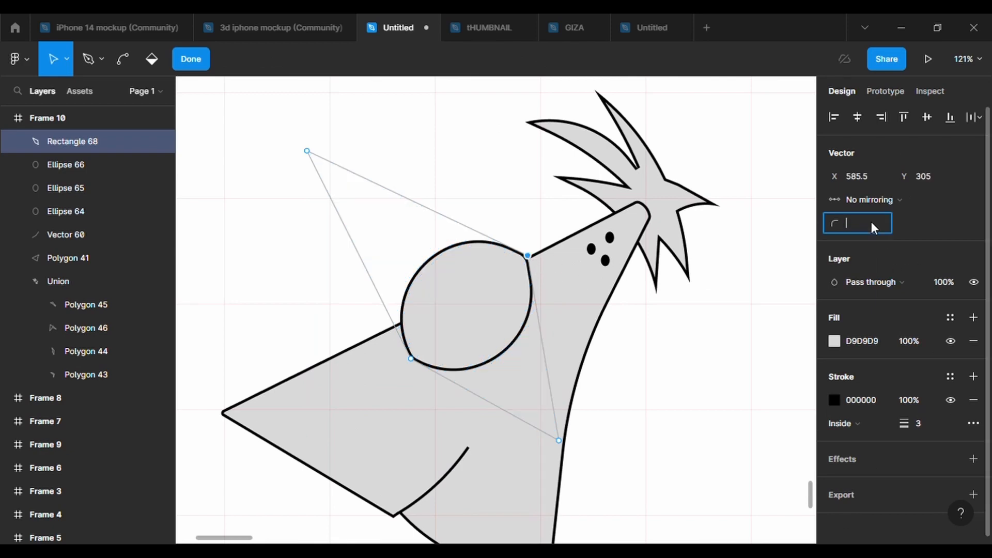
{"action": "type", "text": "150"}
{"action": "key", "text": "Return"}
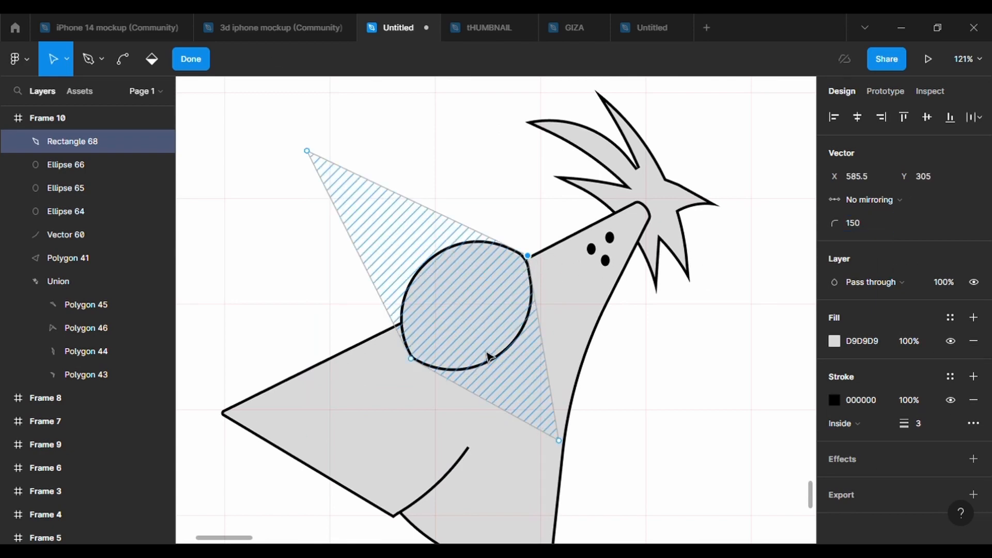
{"action": "key", "text": "Escape"}
Duplicate the eye shape, place the copy at about X 253, Y 194, and send it to the back.
{"action": "key", "text": "ctrl+d"}
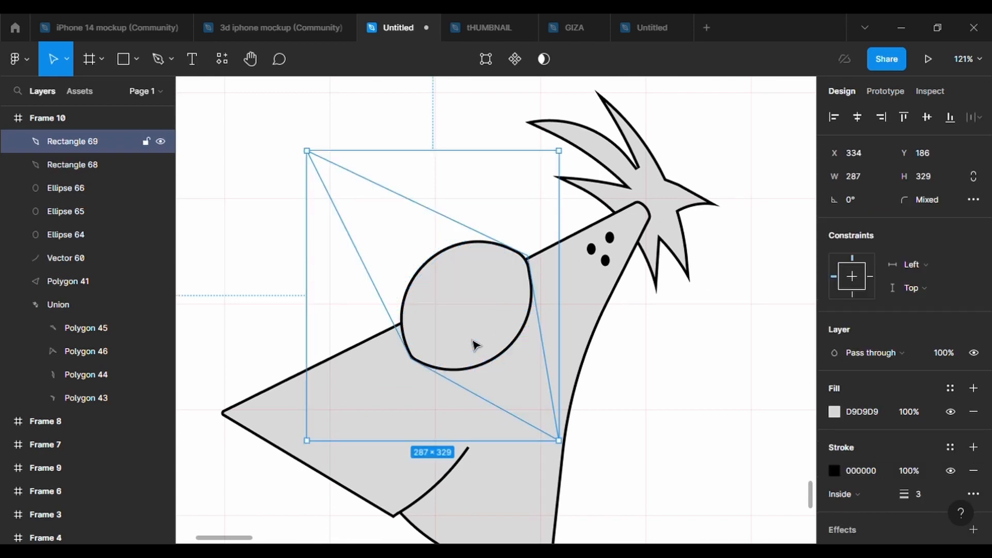
{"action": "left_click_drag", "start_coordinate": [472, 343], "coordinate": [395, 357]}
{"action": "right_click", "coordinate": [393, 357]}
{"action": "left_click", "coordinate": [433, 247]}
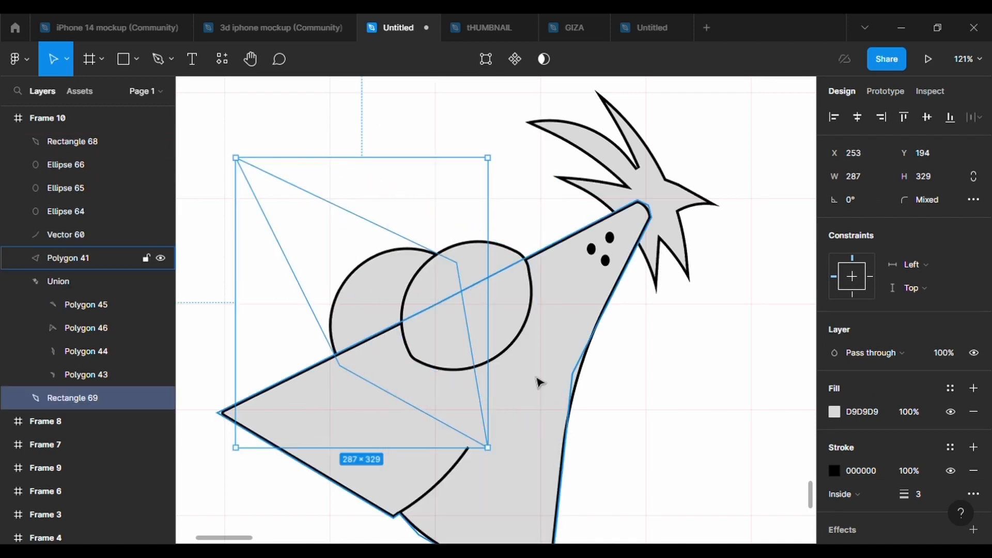
{"action": "scroll", "coordinate": [538, 383], "scroll_direction": "down", "scroll_amount": 2}
{"action": "left_click", "coordinate": [671, 388]}
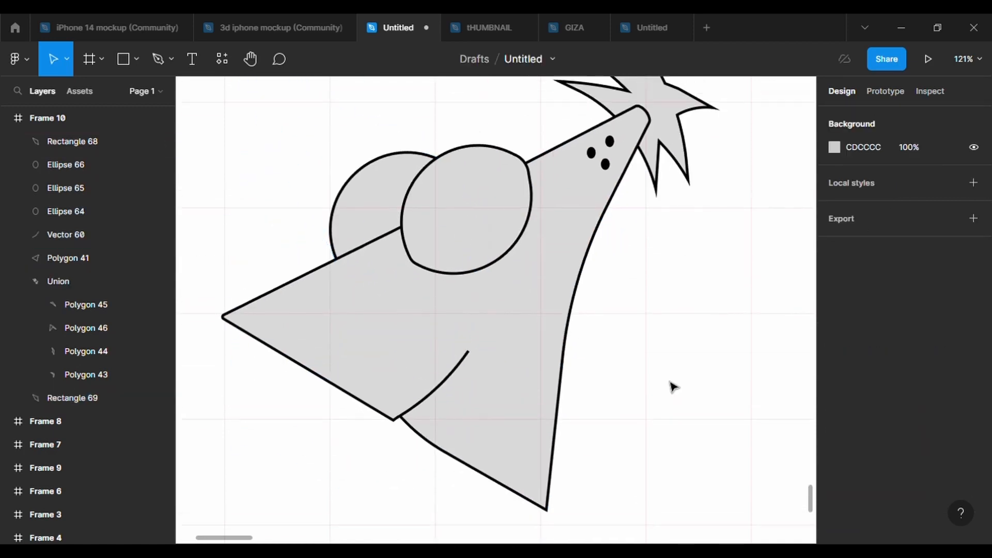
Draw an ellipse about 33 × 56 near the front eye's right edge and rotate it to about -33.77°.
{"action": "scroll", "coordinate": [671, 387], "scroll_direction": "down", "scroll_amount": 6}
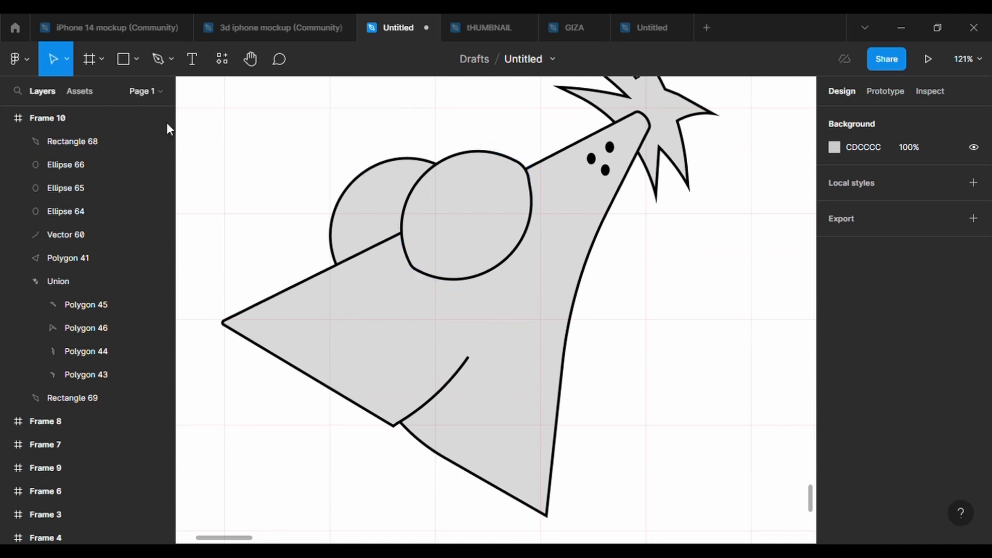
{"action": "left_click", "coordinate": [136, 59]}
{"action": "left_click", "coordinate": [143, 143]}
{"action": "scroll", "coordinate": [527, 226], "scroll_direction": "up", "scroll_amount": 5}
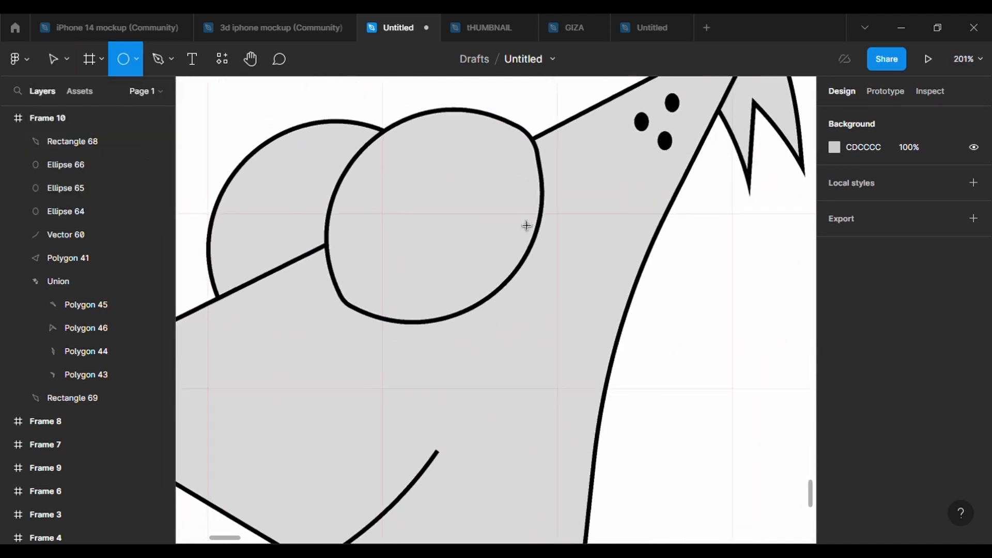
{"action": "scroll", "coordinate": [526, 225], "scroll_direction": "up", "scroll_amount": 1}
{"action": "mouse_move", "coordinate": [480, 187]}
{"action": "left_mouse_down"}
{"action": "mouse_move", "coordinate": [530, 257]}
{"action": "mouse_move", "coordinate": [514, 278]}
{"action": "left_mouse_up"}
{"action": "mouse_move", "coordinate": [521, 234]}
{"action": "left_mouse_down"}
{"action": "mouse_move", "coordinate": [525, 248]}
{"action": "mouse_move", "coordinate": [497, 293]}
{"action": "left_mouse_up"}
Give the tilted ellipse a black stroke 3 wide and widen it to about 38.91.
{"action": "left_click", "coordinate": [861, 447]}
{"action": "left_click", "coordinate": [921, 494]}
{"action": "type", "text": "3"}
{"action": "key", "text": "Return"}
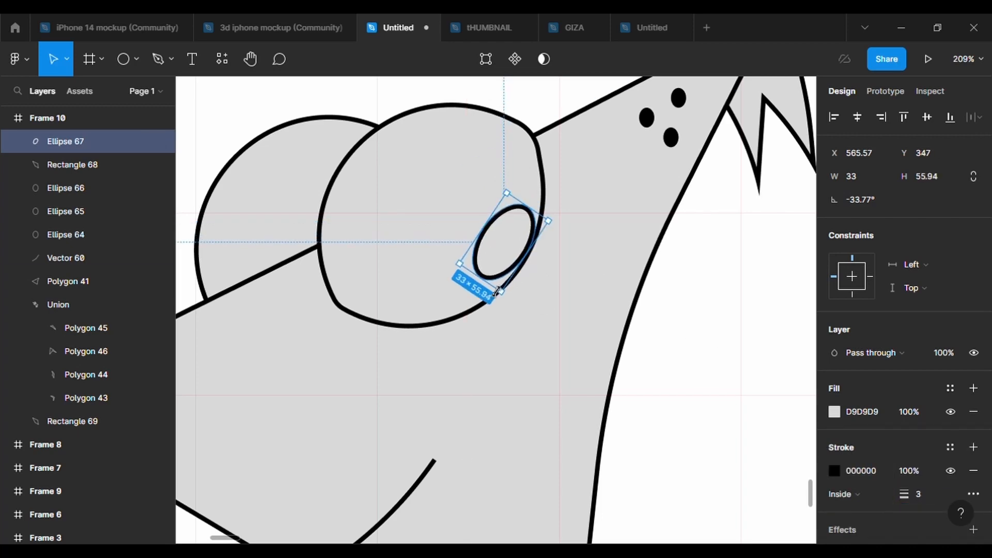
{"action": "left_click_drag", "start_coordinate": [493, 235], "coordinate": [489, 231]}
Fill the tilted ellipse with black (000000) and duplicate that fill.
{"action": "left_click", "coordinate": [834, 412]}
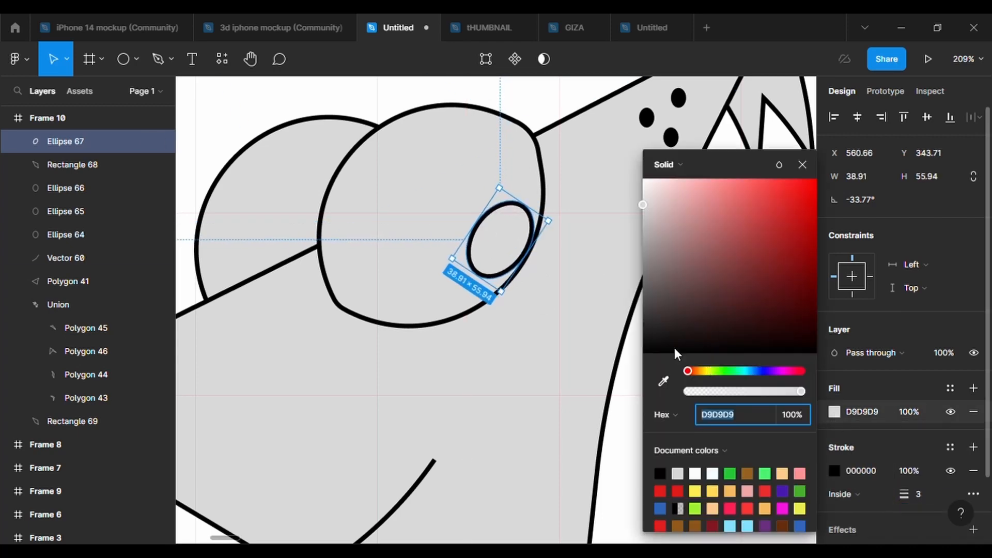
{"action": "left_click_drag", "start_coordinate": [674, 349], "coordinate": [644, 371]}
{"action": "key", "text": "ctrl+d"}
{"action": "mouse_move", "coordinate": [502, 293]}
{"action": "left_mouse_down"}
{"action": "mouse_move", "coordinate": [509, 284]}
{"action": "mouse_move", "coordinate": [512, 293]}
{"action": "left_mouse_up"}
{"action": "left_click", "coordinate": [412, 95]}
Draw a highlight circle about 8 × 8 in the upper right of the black pupil and fill it white (FFFFFF).
{"action": "left_click", "coordinate": [136, 59]}
{"action": "left_click", "coordinate": [67, 147]}
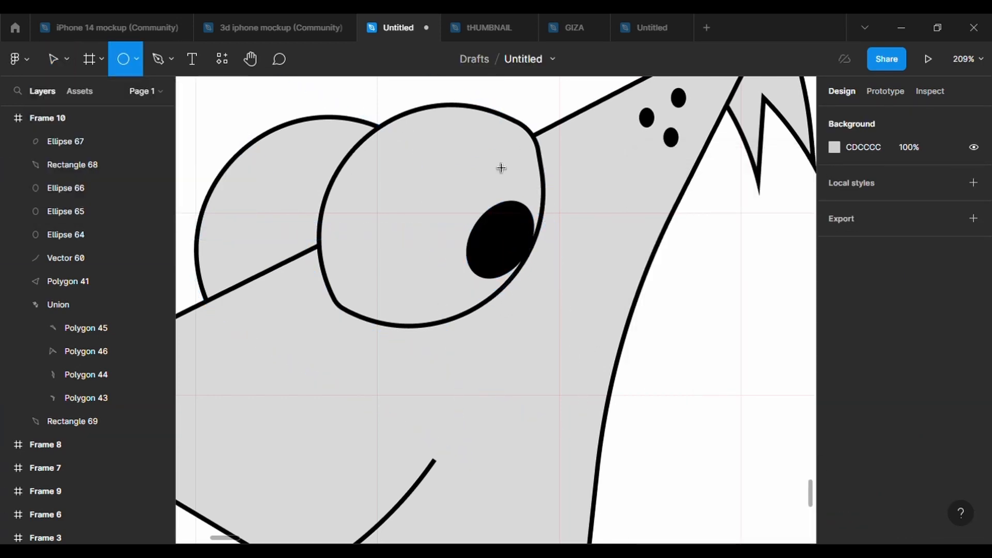
{"action": "left_click_drag", "start_coordinate": [525, 229], "coordinate": [515, 214]}
{"action": "left_click", "coordinate": [833, 412]}
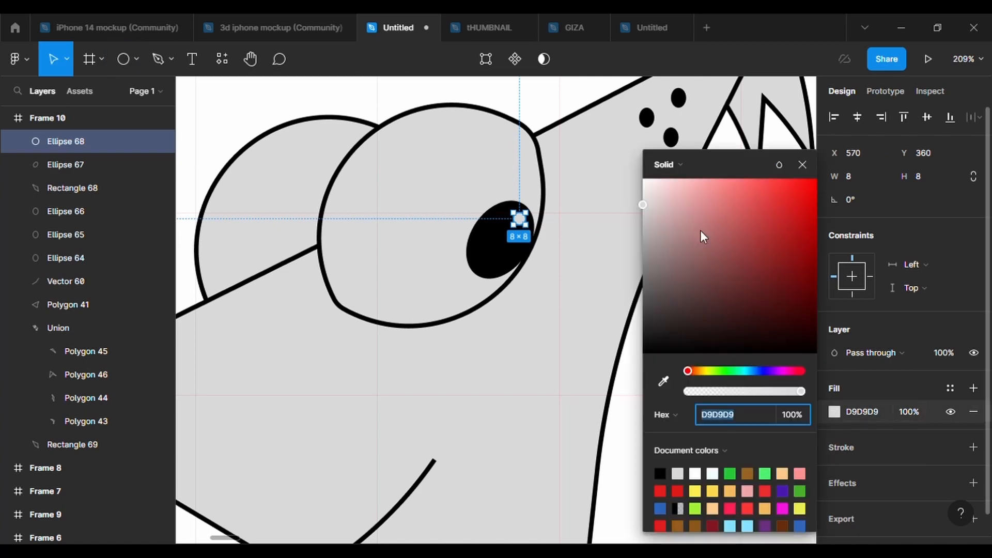
{"action": "left_click_drag", "start_coordinate": [702, 237], "coordinate": [599, 144]}
{"action": "key", "text": "Escape"}
Resize the white highlight circle to 14 × 14.
{"action": "scroll", "coordinate": [561, 144], "scroll_direction": "down", "scroll_amount": 5}
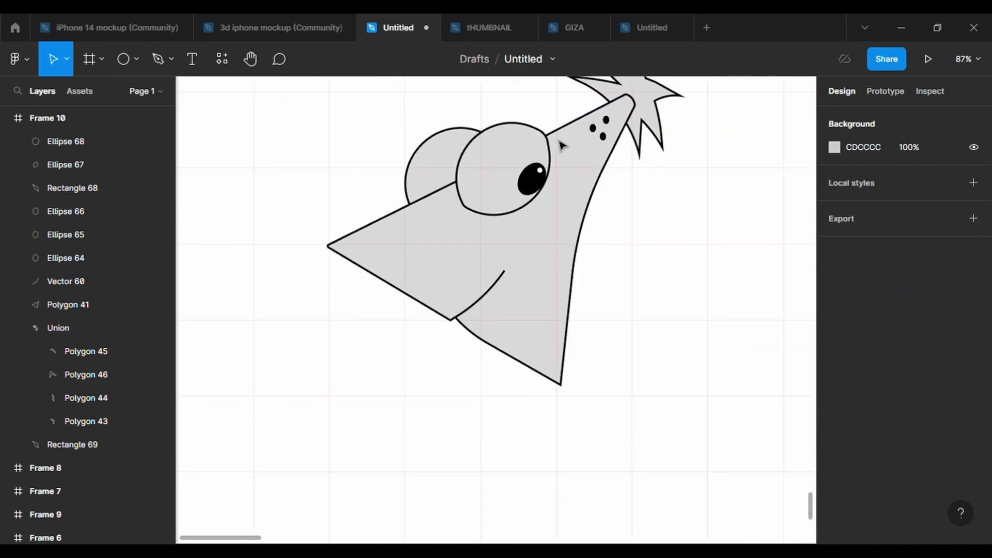
{"action": "left_click", "coordinate": [548, 175]}
{"action": "left_click", "coordinate": [866, 172]}
{"action": "type", "text": "14"}
{"action": "key", "text": "Return"}
{"action": "left_click", "coordinate": [941, 183]}
{"action": "type", "text": "14"}
{"action": "key", "text": "Return"}
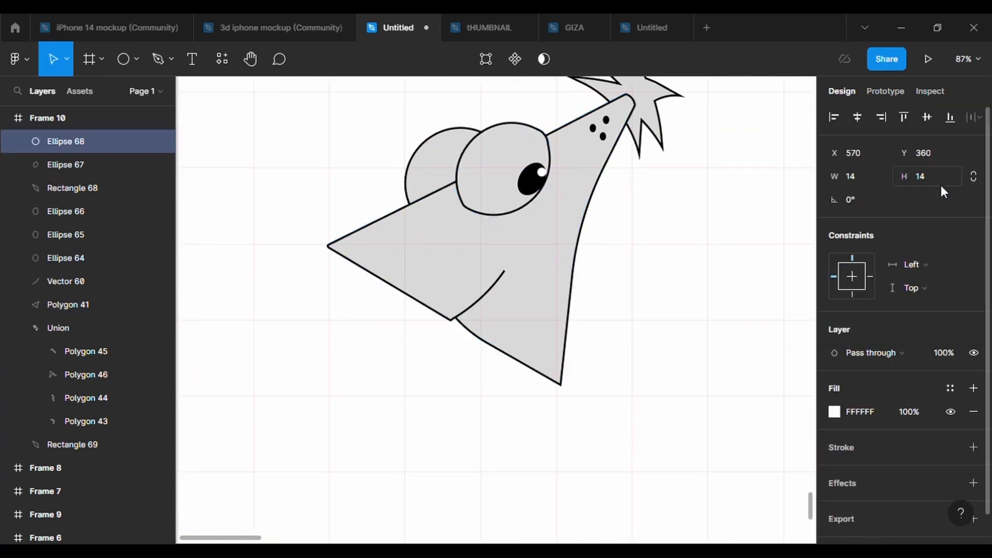
Narrow the white highlight to 12 × 14, rotate it about 14.73°, and place it at about X 561, Y 359 on the pupil.
{"action": "scroll", "coordinate": [705, 215], "scroll_direction": "up", "scroll_amount": 4}
{"action": "left_click_drag", "start_coordinate": [437, 154], "coordinate": [429, 155]}
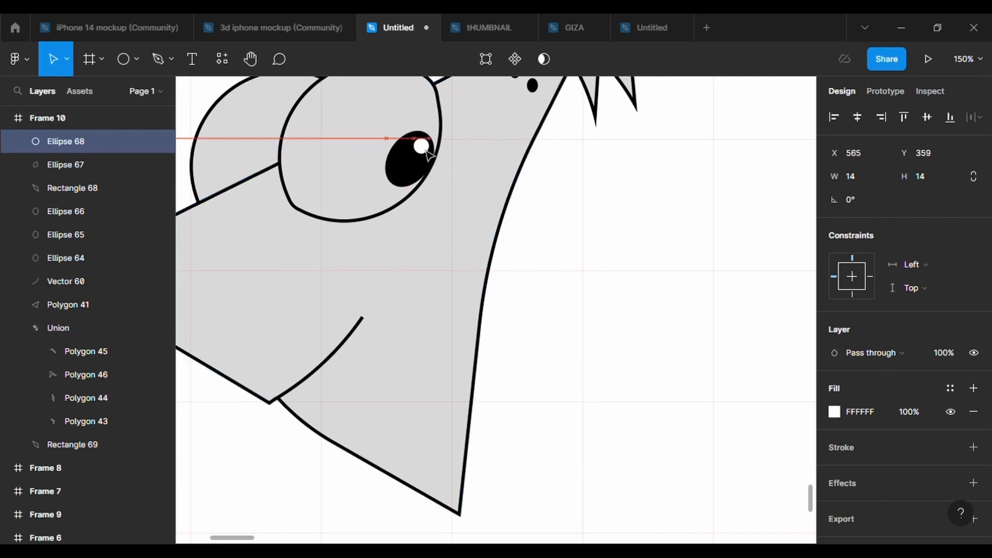
{"action": "scroll", "coordinate": [424, 151], "scroll_direction": "up", "scroll_amount": 2}
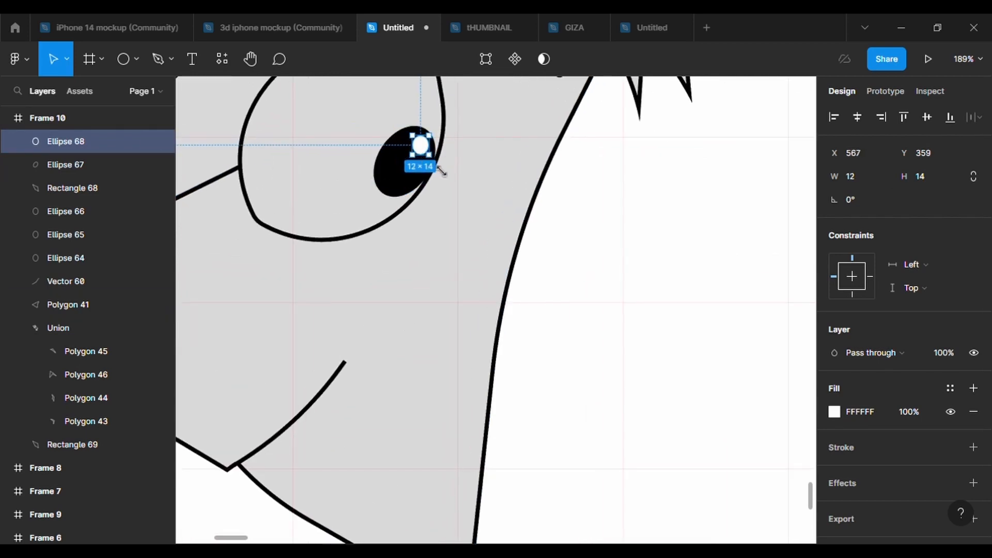
{"action": "left_click_drag", "start_coordinate": [431, 157], "coordinate": [427, 155]}
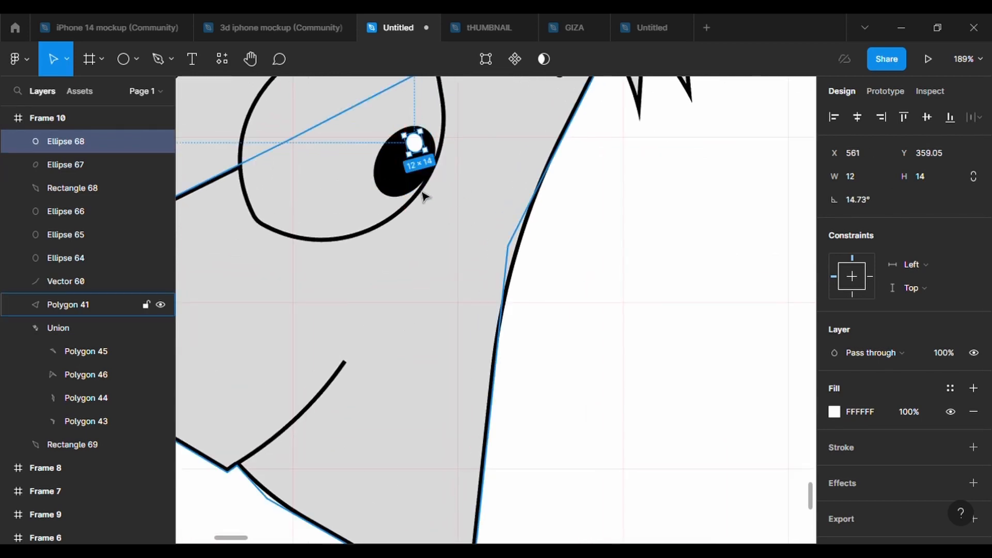
Draw an ellipse about 44 × 52 where the rear eye meets the front eye and send it to the back.
{"action": "scroll", "coordinate": [532, 235], "scroll_direction": "down", "scroll_amount": 5}
{"action": "left_click", "coordinate": [532, 239]}
{"action": "left_click", "coordinate": [491, 213]}
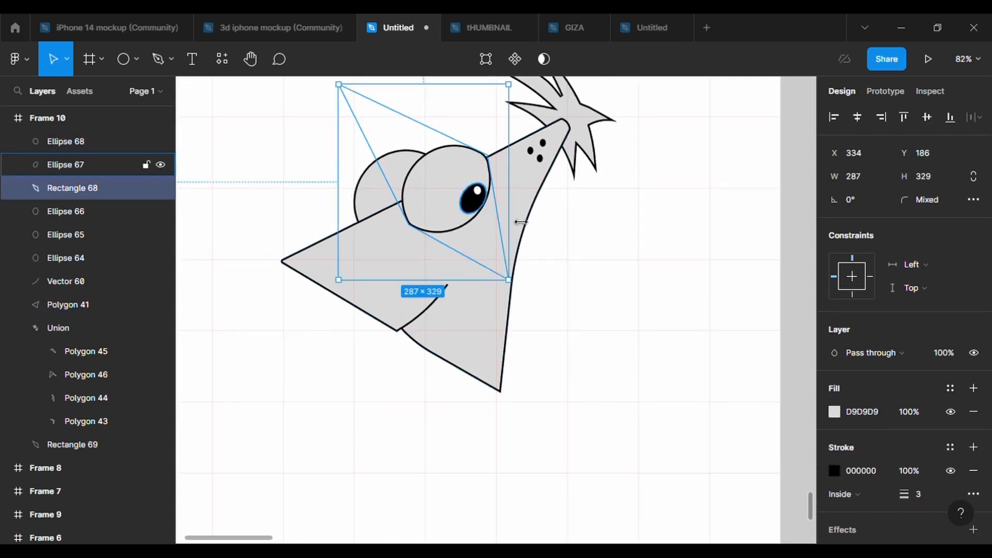
{"action": "key", "text": "Escape"}
{"action": "left_click", "coordinate": [391, 199]}
{"action": "key", "text": "o"}
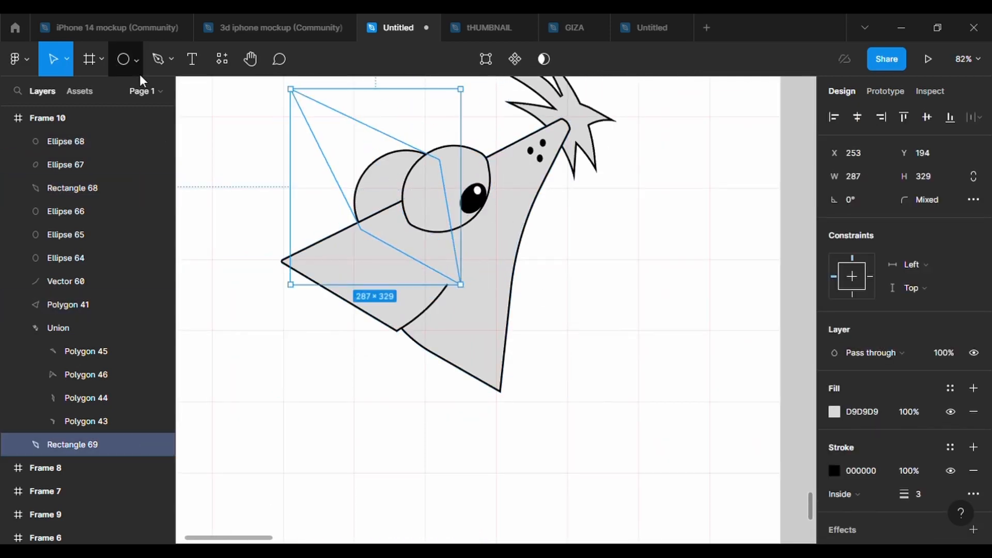
{"action": "scroll", "coordinate": [405, 235], "scroll_direction": "up", "scroll_amount": 2}
{"action": "left_click_drag", "start_coordinate": [390, 174], "coordinate": [421, 210]}
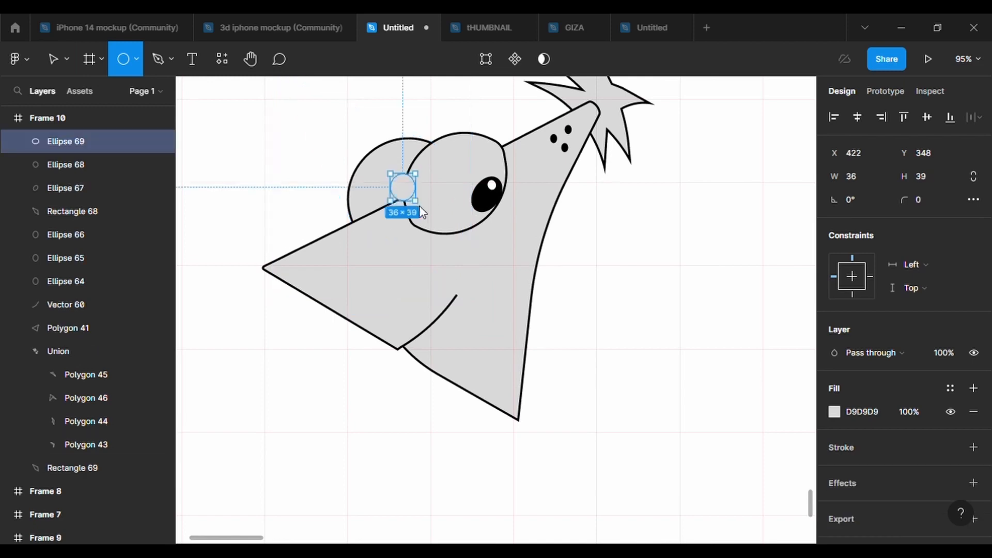
{"action": "right_click", "coordinate": [394, 194]}
{"action": "left_click", "coordinate": [454, 246]}
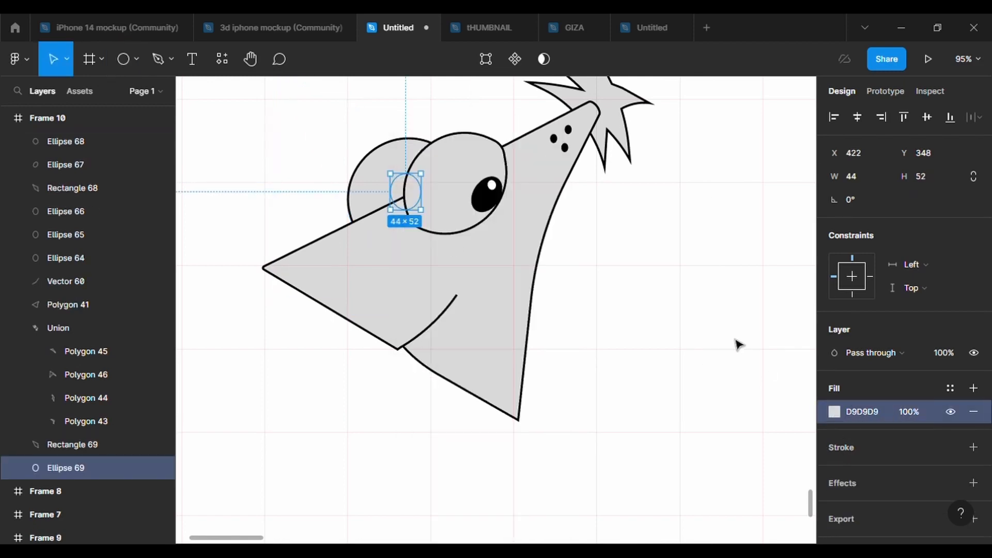
Fill the new ellipse black (000000) and send the rear eye shape behind it.
{"action": "left_click", "coordinate": [833, 415]}
{"action": "left_click_drag", "start_coordinate": [656, 345], "coordinate": [629, 379]}
{"action": "right_click", "coordinate": [355, 194]}
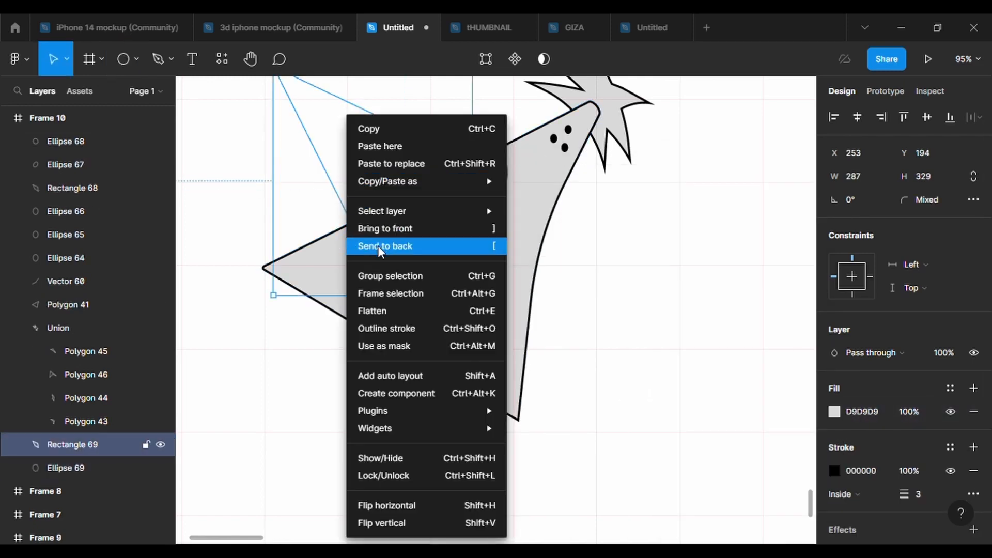
{"action": "left_click", "coordinate": [392, 246]}
{"action": "left_click", "coordinate": [607, 383]}
Move the rear pupil to about X 410, Y 344, and stretch its height to about 61.
{"action": "scroll", "coordinate": [607, 383], "scroll_direction": "up", "scroll_amount": 2}
{"action": "left_click", "coordinate": [376, 174]}
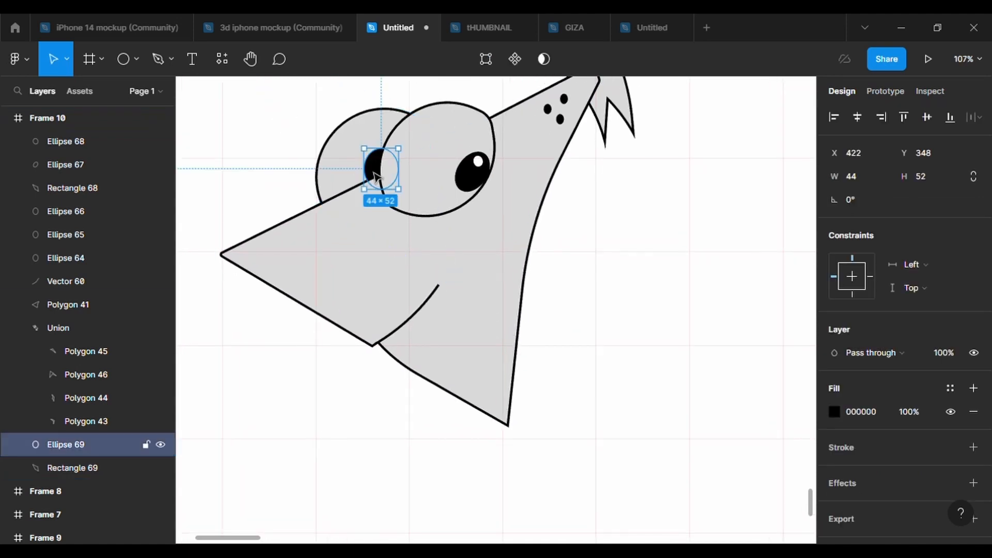
{"action": "left_click_drag", "start_coordinate": [378, 175], "coordinate": [385, 205]}
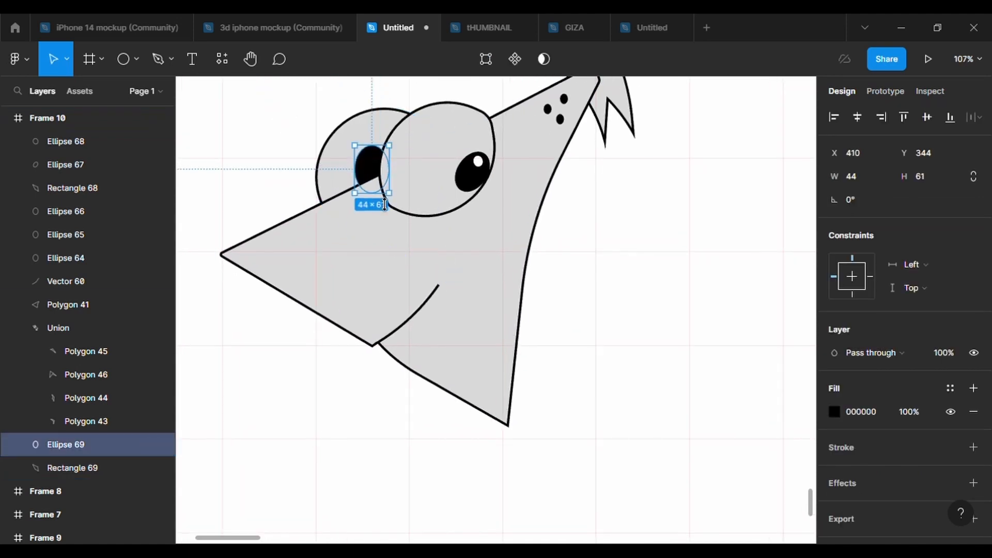
Place a copy of the white eye highlight on the rear pupil and send the copy to the back.
{"action": "left_click", "coordinate": [479, 168]}
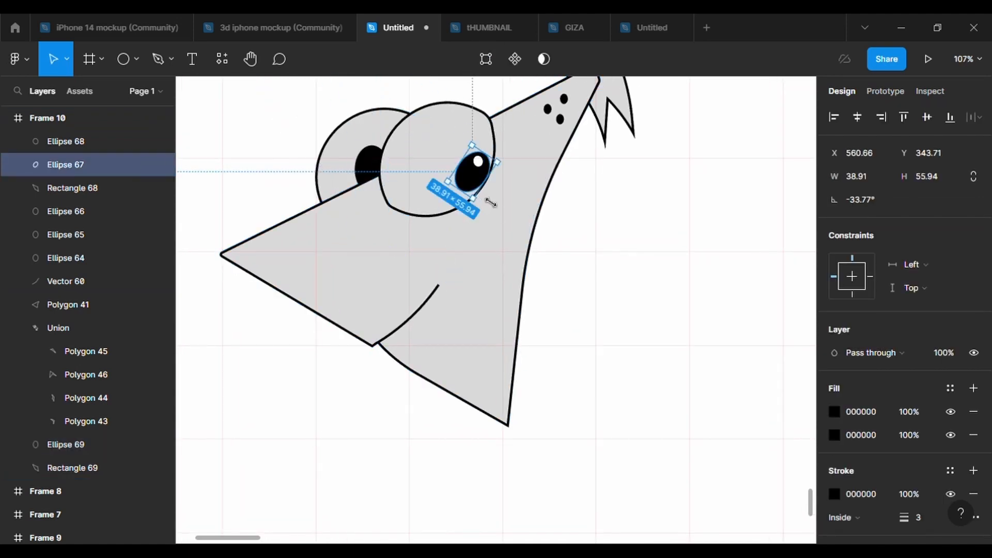
{"action": "left_click", "coordinate": [480, 255]}
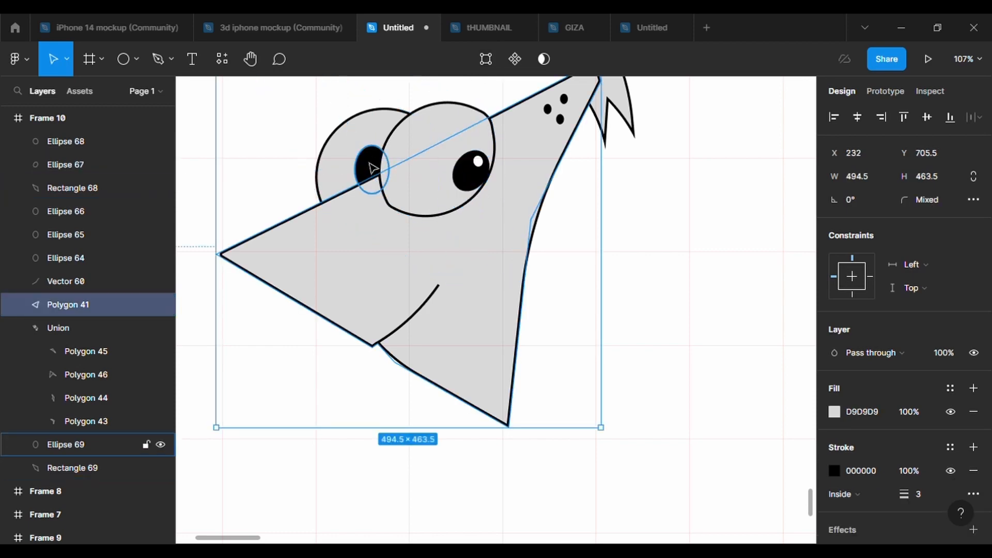
{"action": "left_click", "coordinate": [367, 164]}
{"action": "left_click", "coordinate": [478, 162]}
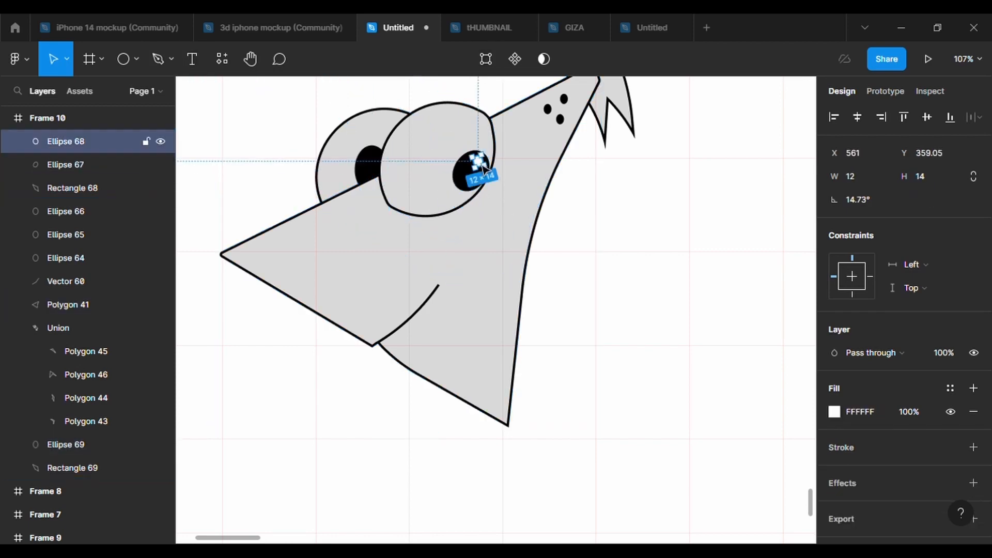
{"action": "left_click_drag", "start_coordinate": [478, 162], "coordinate": [377, 160]}
{"action": "right_click", "coordinate": [377, 159]}
{"action": "left_click", "coordinate": [414, 247]}
Send the rear pupil and the rear eye shape behind the copied highlight.
{"action": "right_click", "coordinate": [363, 164]}
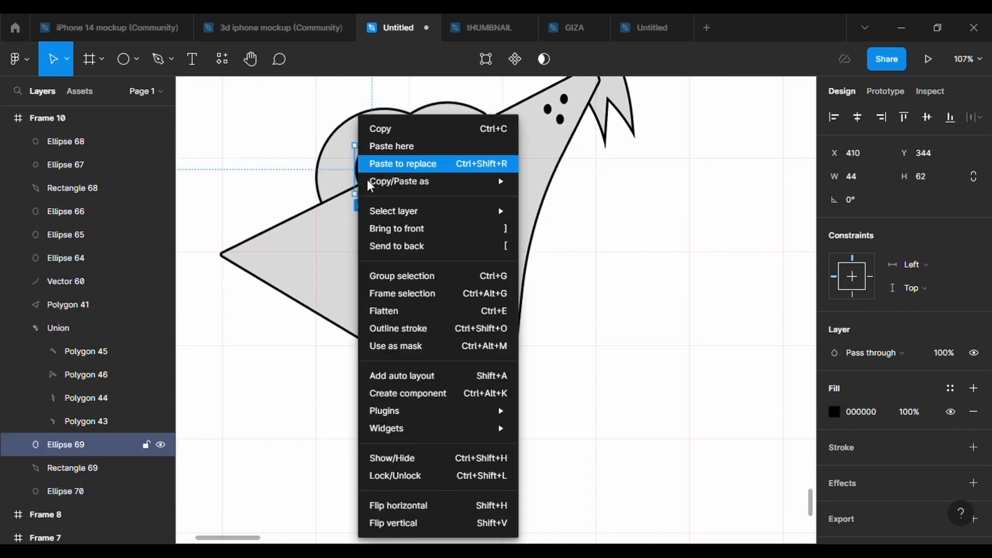
{"action": "left_click", "coordinate": [373, 246]}
{"action": "right_click", "coordinate": [334, 170]}
{"action": "left_click", "coordinate": [372, 247]}
{"action": "left_click", "coordinate": [771, 311]}
Reshape the head by moving its pointed front tip outward and its lowest corner down and toward the back.
{"action": "scroll", "coordinate": [766, 248], "scroll_direction": "down", "scroll_amount": 2}
{"action": "double_click", "coordinate": [486, 248]}
{"action": "left_click_drag", "start_coordinate": [384, 236], "coordinate": [356, 241]}
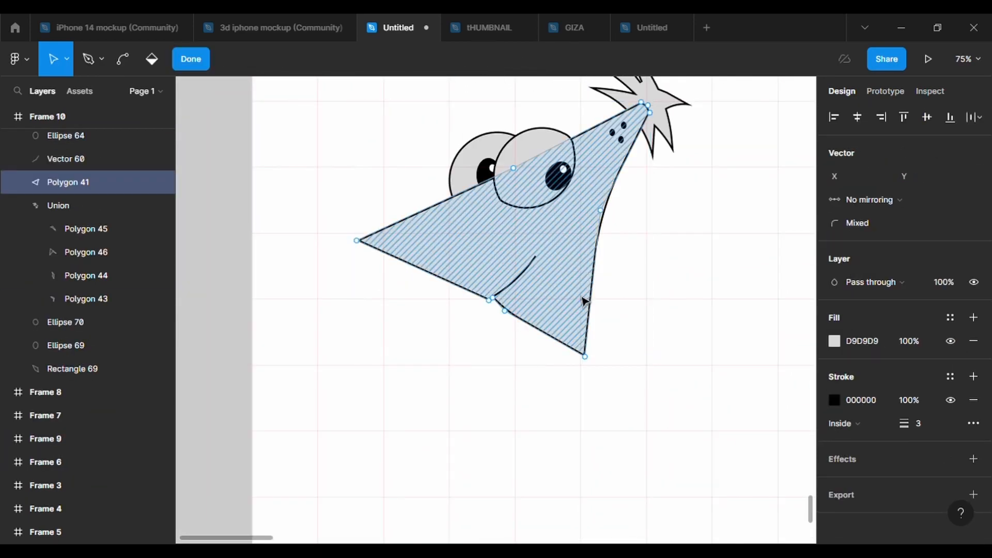
{"action": "left_click_drag", "start_coordinate": [588, 358], "coordinate": [604, 379]}
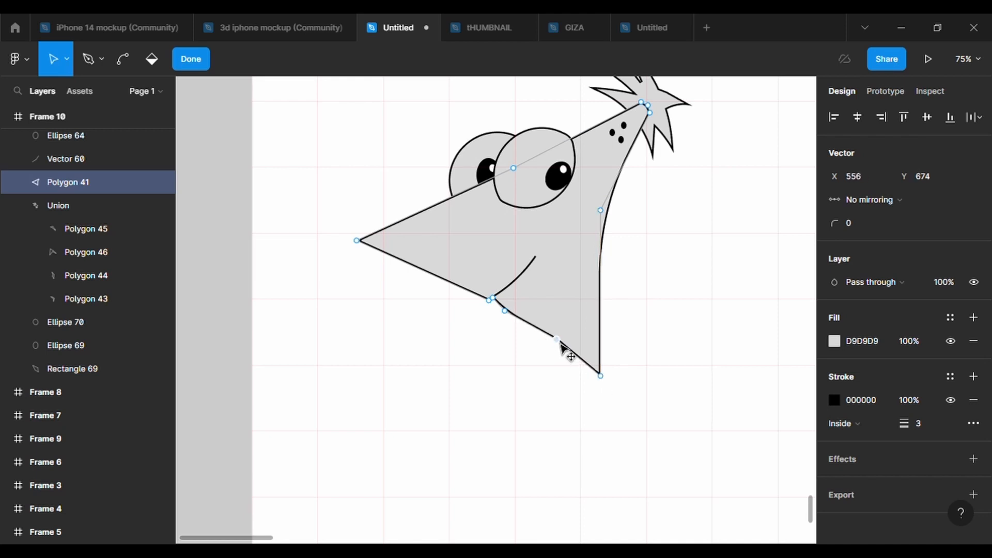
Round the head's lower-edge point at X 556, Y 674 with a corner radius of 100.
{"action": "left_click", "coordinate": [877, 224]}
{"action": "type", "text": "100"}
{"action": "key", "text": "Return"}
{"action": "key", "text": "Escape"}
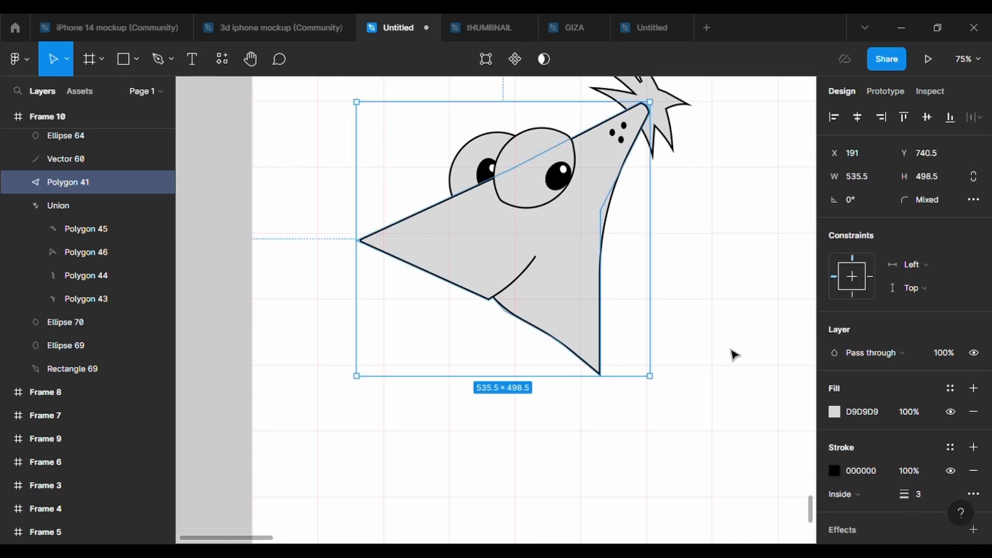
{"action": "left_click", "coordinate": [683, 322]}
Draw a closed ear outline about 59.5 × 77 on the head's back edge and fill one copy of it D9D9D9.
{"action": "scroll", "coordinate": [683, 321], "scroll_direction": "up", "scroll_amount": 2}
{"action": "scroll", "coordinate": [683, 322], "scroll_direction": "down", "scroll_amount": 1}
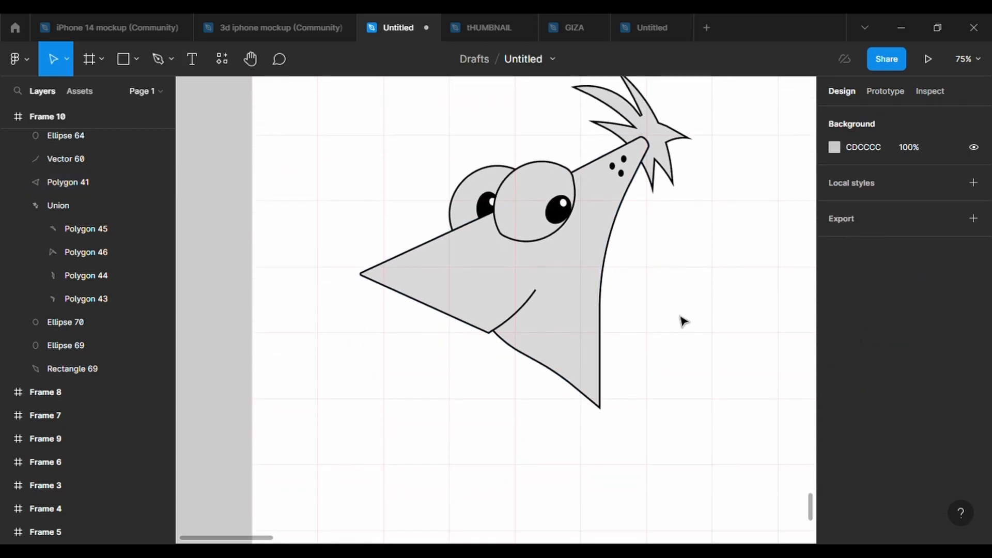
{"action": "left_click", "coordinate": [160, 59]}
{"action": "left_click", "coordinate": [596, 255]}
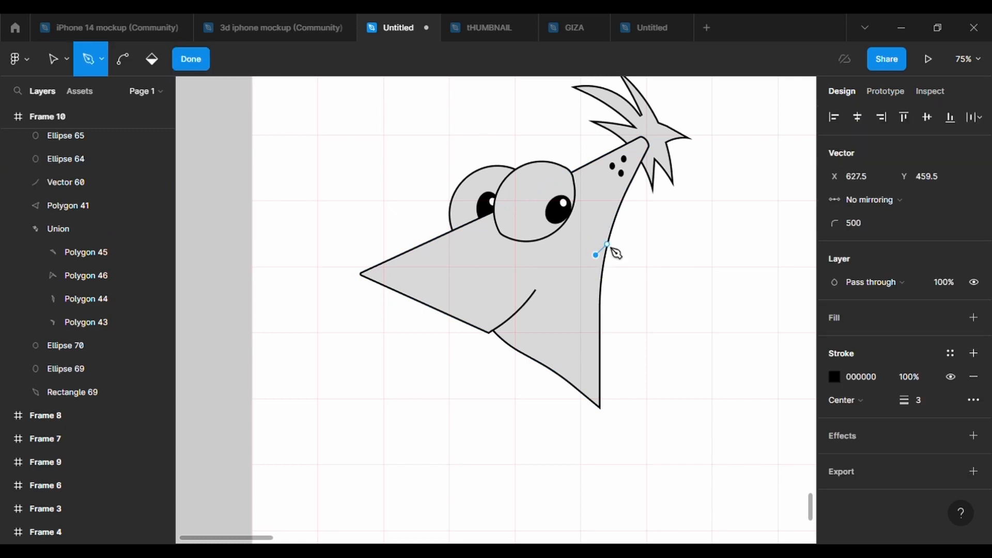
{"action": "left_click", "coordinate": [607, 244]}
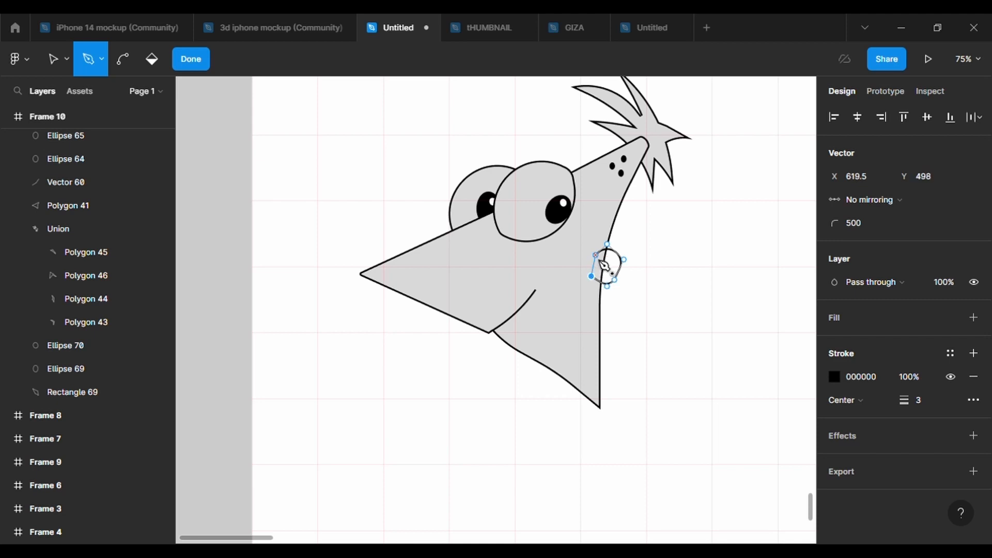
{"action": "key", "text": "Escape"}
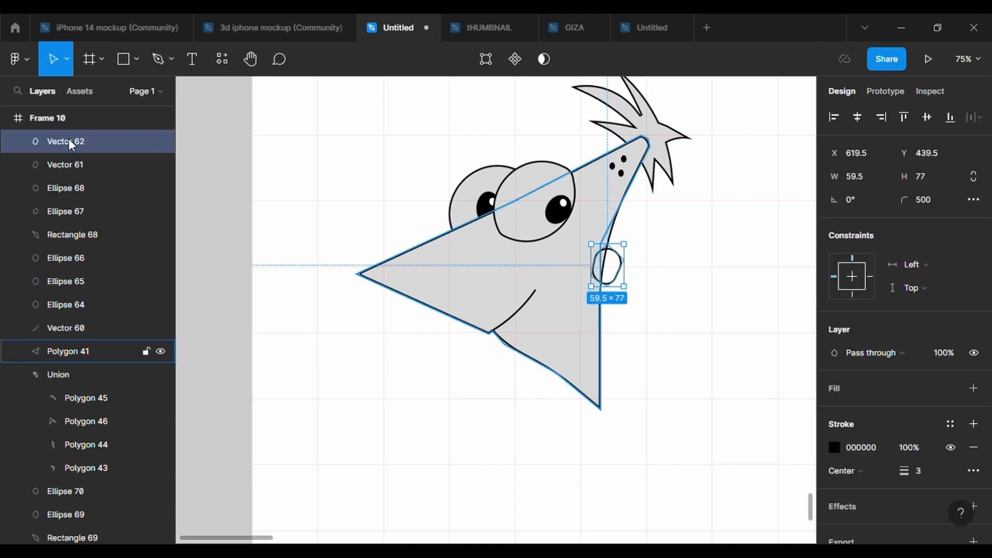
{"action": "left_click", "coordinate": [974, 389]}
{"action": "left_click", "coordinate": [73, 142]}
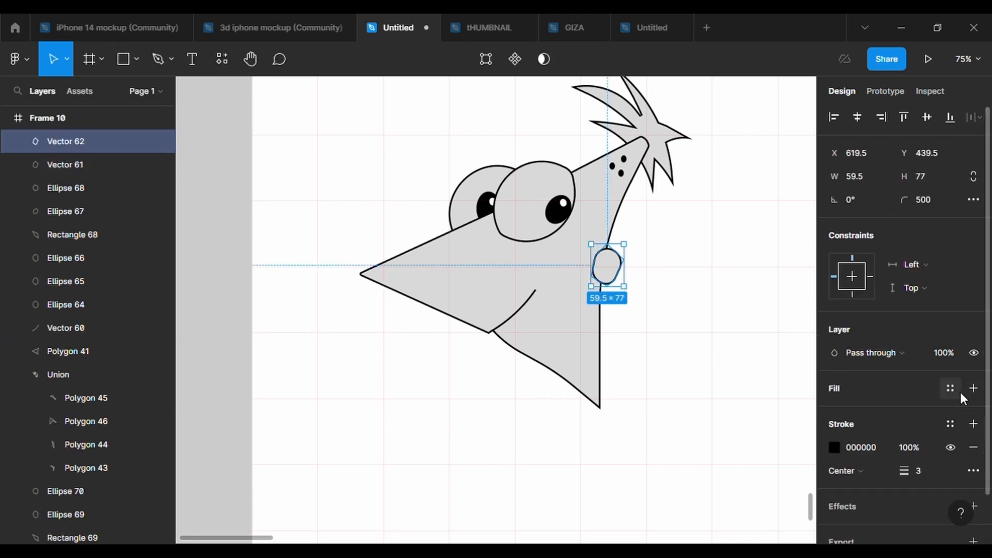
Open the unfilled ear outline on its inner side and pull its outer point out to about 70.5 total width.
{"action": "key", "text": "Return"}
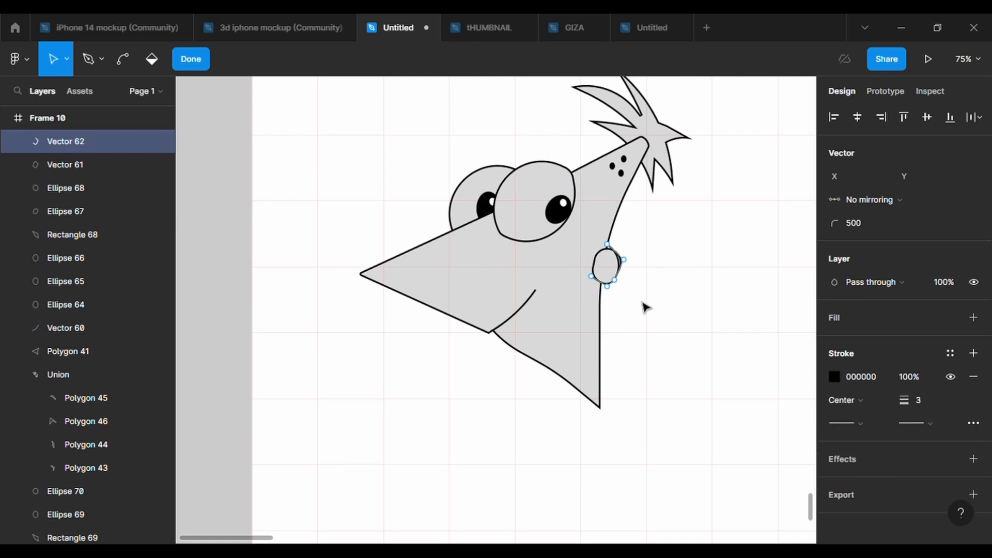
{"action": "scroll", "coordinate": [645, 308], "scroll_direction": "up", "scroll_amount": 5}
{"action": "left_click", "coordinate": [625, 235]}
{"action": "key", "text": "Escape"}
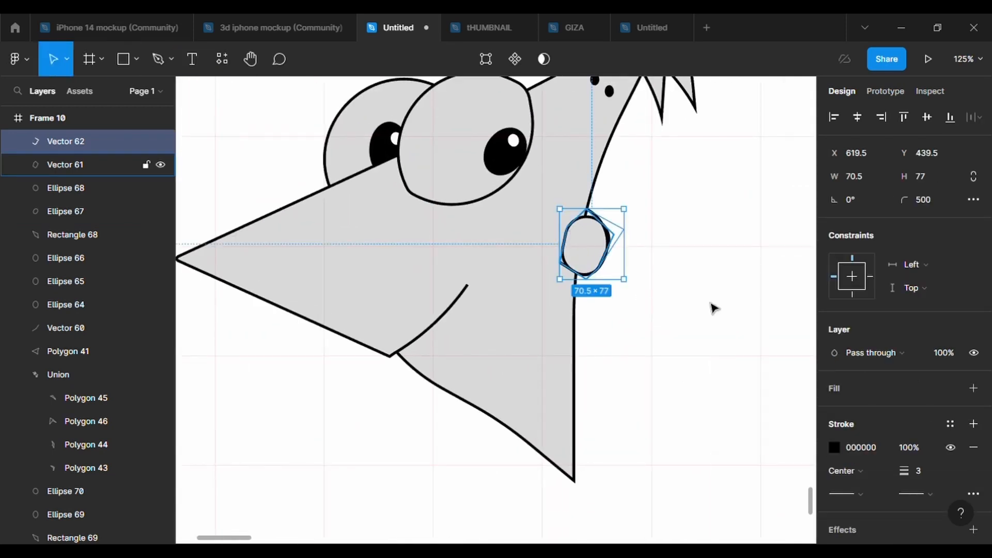
Remove the stroke from the filled ear copy, keeping the stroke on the open outline.
{"action": "left_click", "coordinate": [974, 447]}
{"action": "key", "text": "ctrl+z"}
{"action": "left_click", "coordinate": [96, 173]}
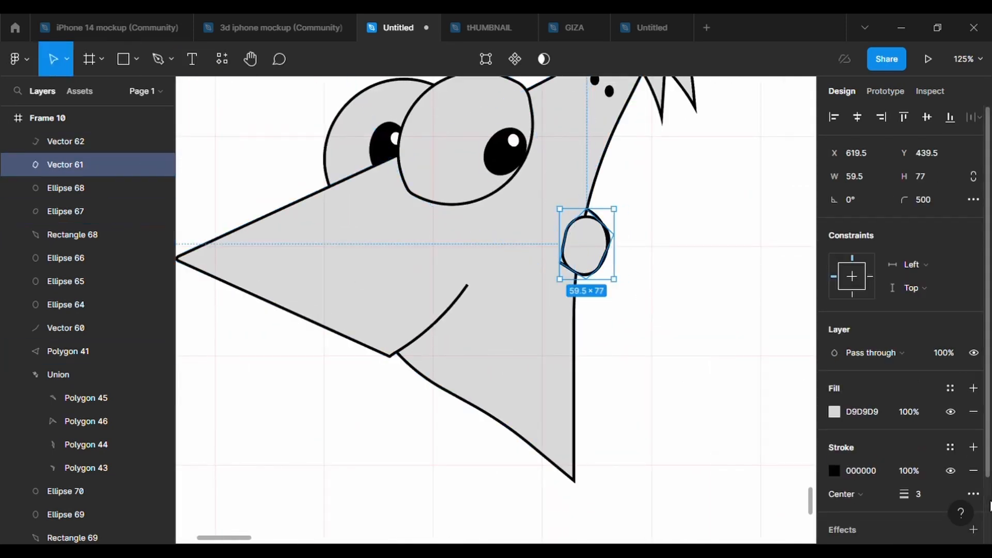
{"action": "left_click", "coordinate": [974, 471]}
Lower the top point of the ear fill and of the ear outline, placing the outline's at X 648.5, Y 446.5.
{"action": "scroll", "coordinate": [678, 370], "scroll_direction": "up", "scroll_amount": 4}
{"action": "left_click", "coordinate": [486, 59]}
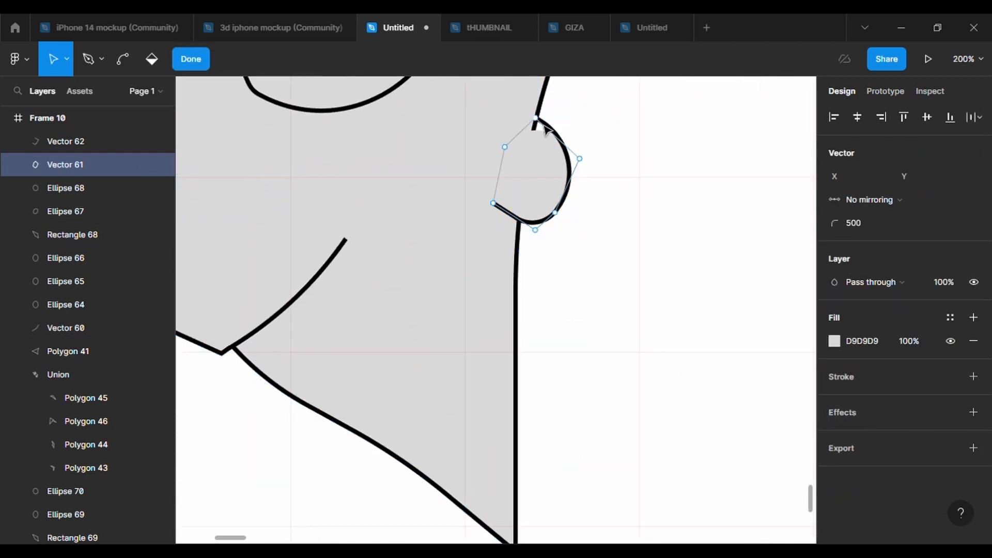
{"action": "left_click", "coordinate": [535, 125]}
{"action": "key", "text": "ctrl"}
{"action": "key", "text": "ctrl"}
{"action": "left_click", "coordinate": [529, 137]}
{"action": "double_click", "coordinate": [551, 127]}
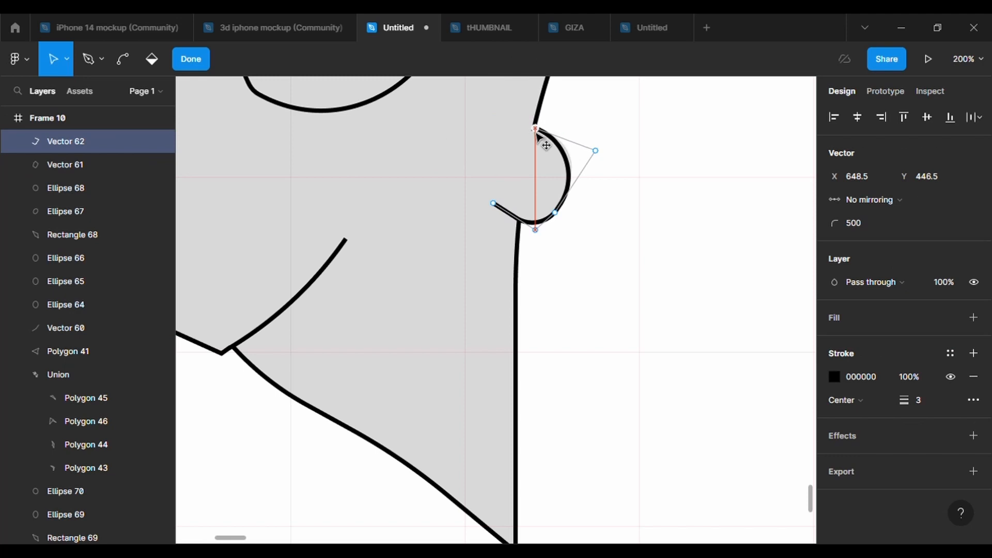
Extend the ear outline's upper end into the head with a Pen point at X 628.5, Y 456.5.
{"action": "key", "text": "p"}
{"action": "left_click", "coordinate": [506, 143]}
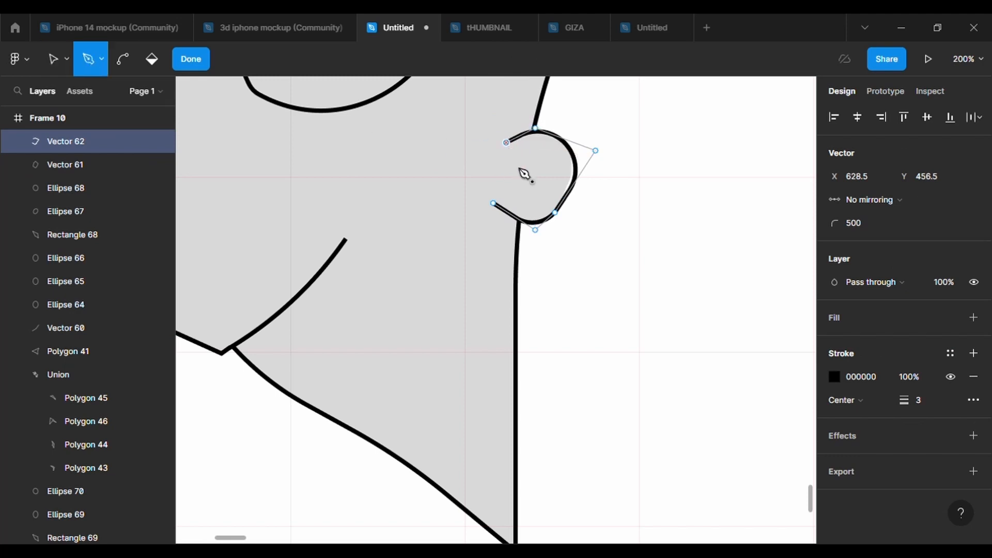
{"action": "key", "text": "Escape"}
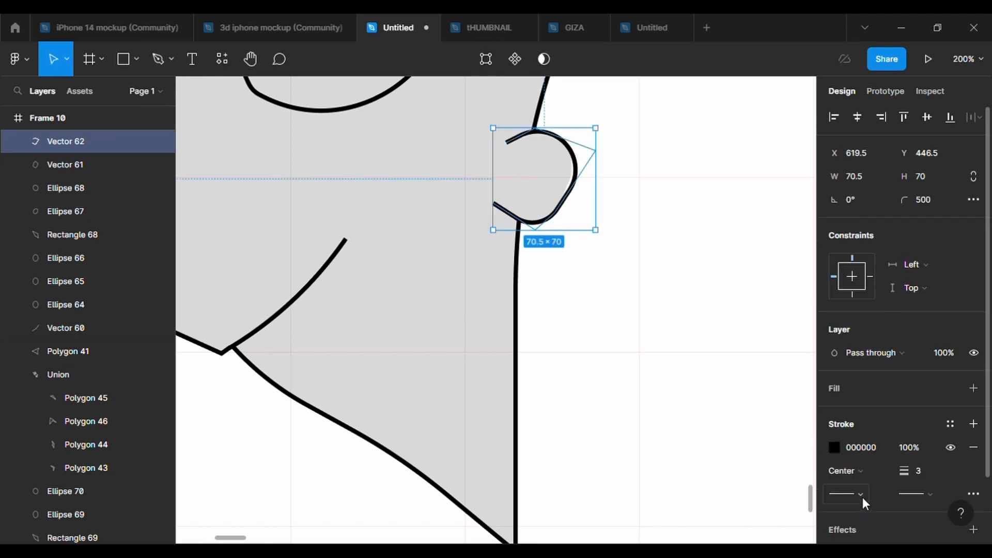
Add a point to the ear outline's lower inner segment and curl that end upward.
{"action": "key", "text": "Return"}
{"action": "left_click_drag", "start_coordinate": [514, 217], "coordinate": [514, 226]}
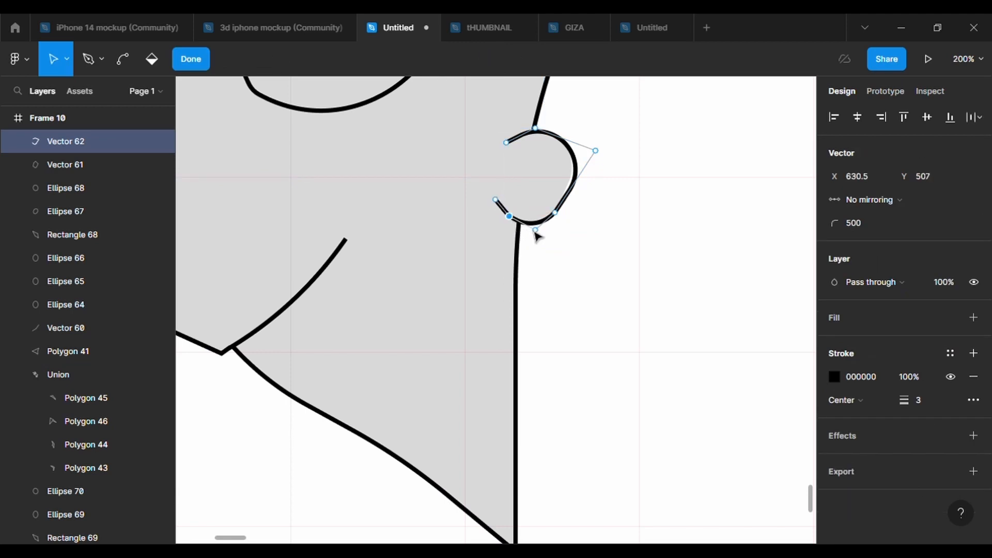
{"action": "left_click_drag", "start_coordinate": [578, 188], "coordinate": [573, 208]}
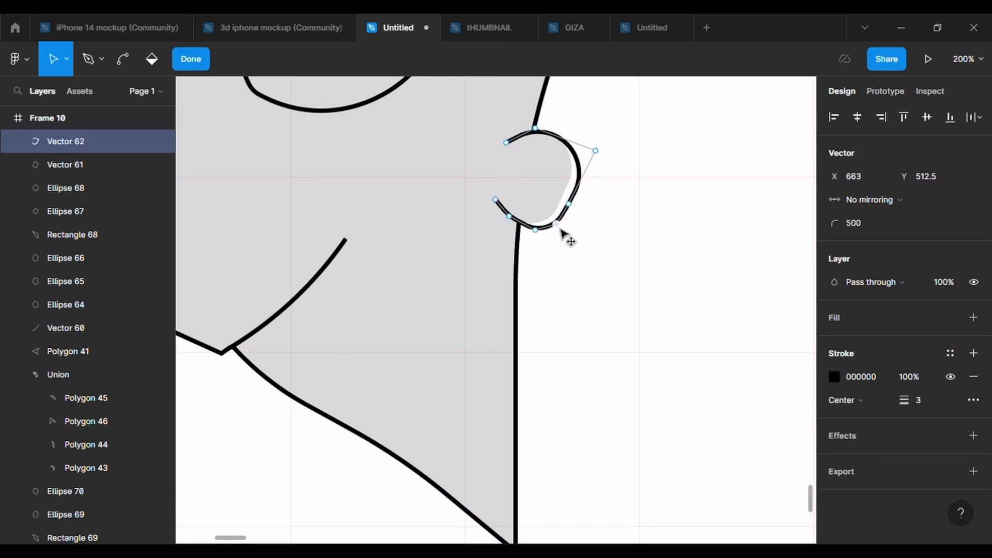
{"action": "key", "text": "ctrl+z"}
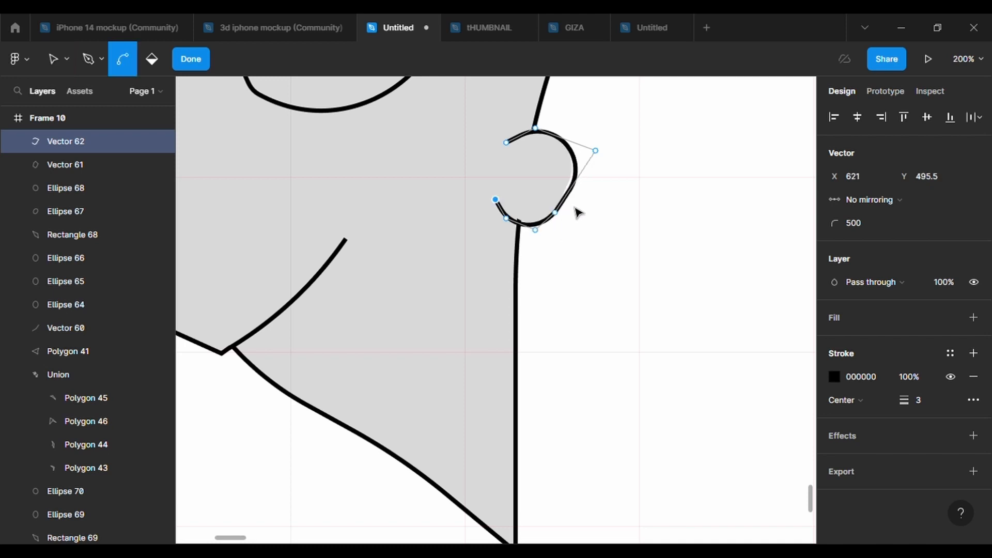
{"action": "key", "text": "ctrl+z"}
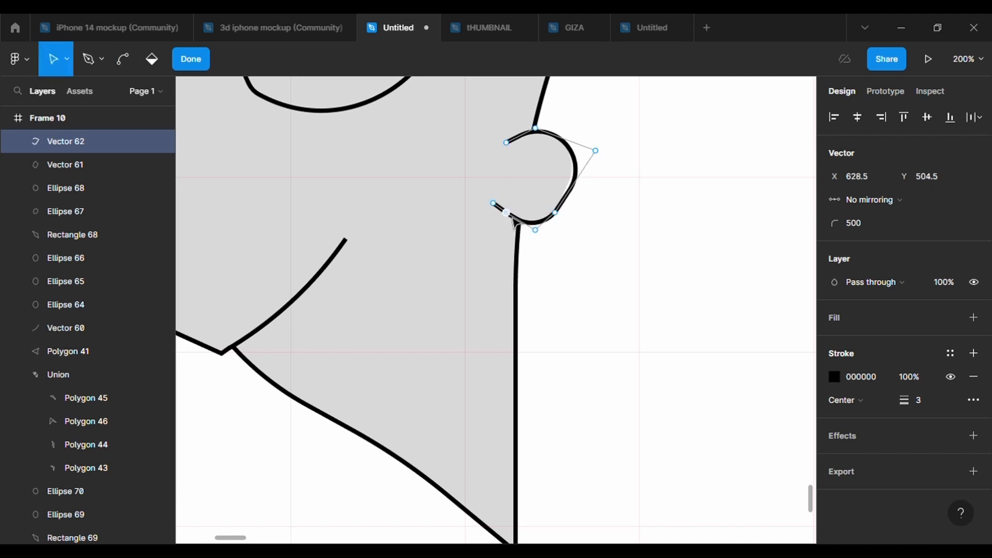
{"action": "key", "text": "Return"}
{"action": "scroll", "coordinate": [627, 317], "scroll_direction": "down", "scroll_amount": 3}
{"action": "left_click", "coordinate": [627, 317]}
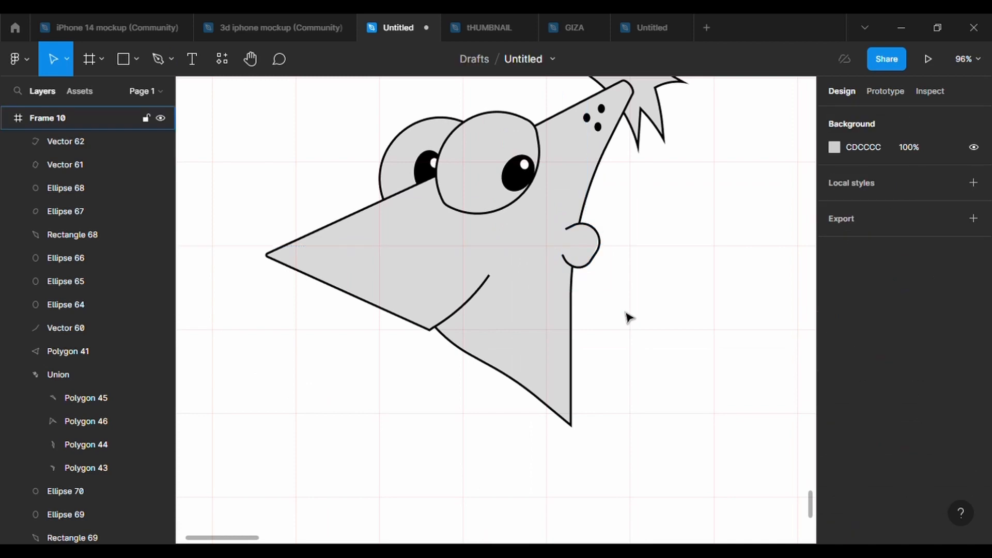
Draw a 3-shaped inner-ear line inside the ear with the Pen tool.
{"action": "key", "text": "p"}
{"action": "scroll", "coordinate": [620, 253], "scroll_direction": "up", "scroll_amount": 2}
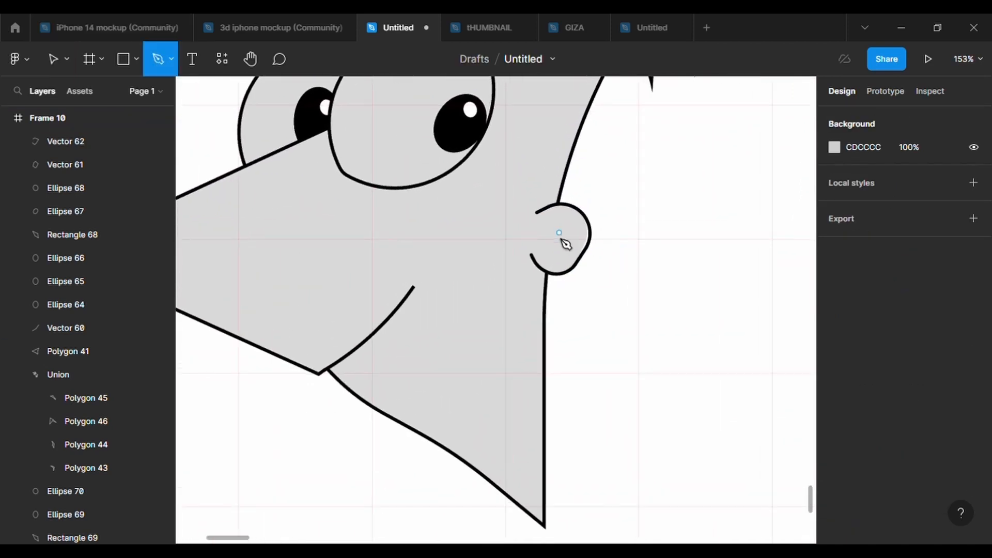
{"action": "left_click", "coordinate": [541, 228]}
{"action": "left_click_drag", "start_coordinate": [560, 222], "coordinate": [571, 233]}
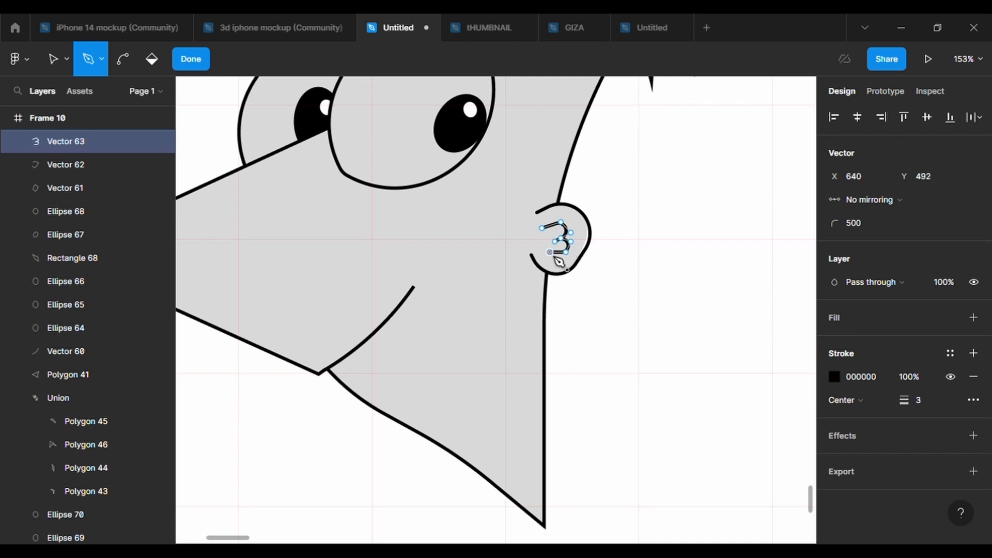
{"action": "key", "text": "Return"}
Adjust the inner-ear line's points and bend its lower segment into a smooth 3 about 23 × 29.2.
{"action": "scroll", "coordinate": [580, 267], "scroll_direction": "up", "scroll_amount": 2}
{"action": "left_click", "coordinate": [486, 60]}
{"action": "left_click_drag", "start_coordinate": [532, 216], "coordinate": [537, 223]}
{"action": "scroll", "coordinate": [549, 219], "scroll_direction": "up", "scroll_amount": 3}
{"action": "left_click", "coordinate": [550, 224]}
{"action": "left_click", "coordinate": [123, 59]}
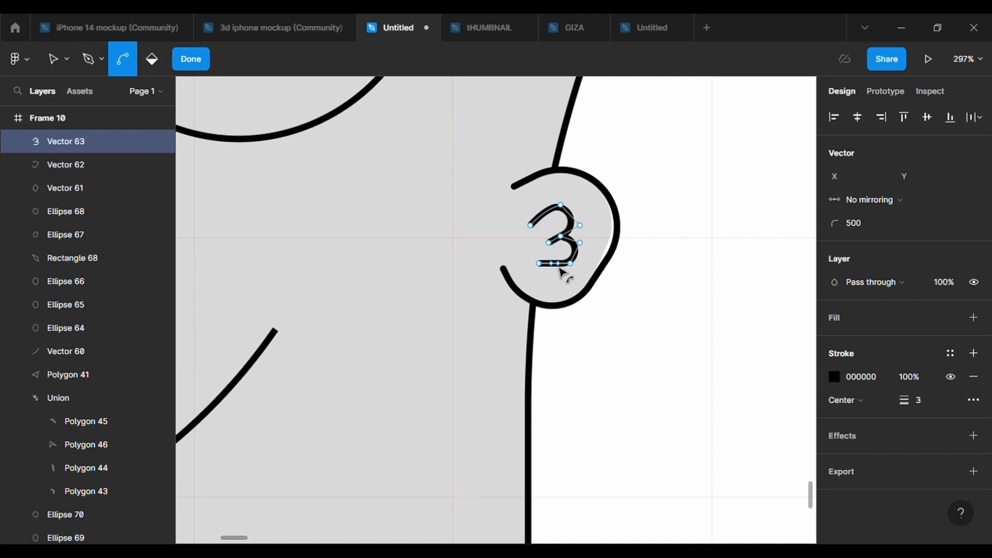
{"action": "key", "text": "Return"}
{"action": "left_click", "coordinate": [626, 321]}
Give the inner-ear line's stroke round end points.
{"action": "double_click", "coordinate": [576, 263]}
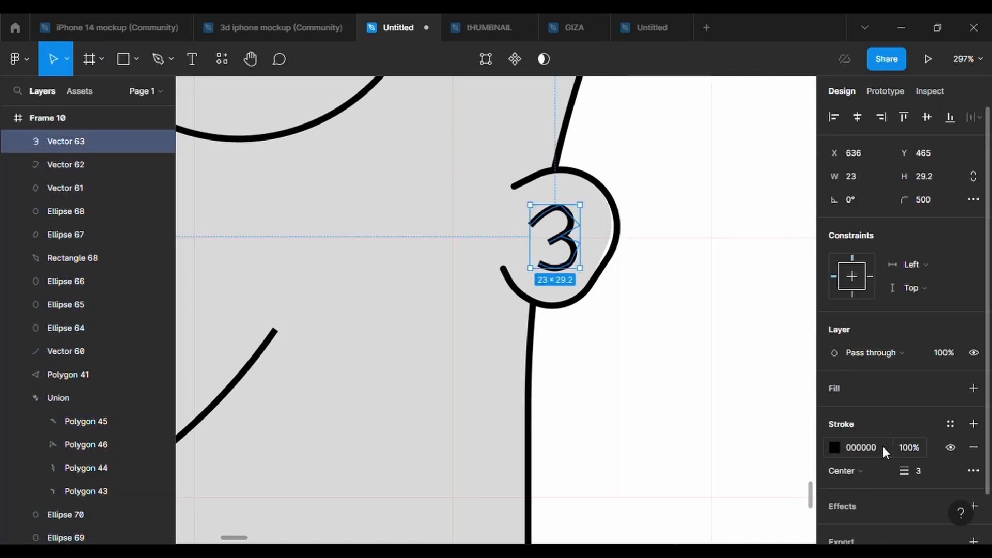
{"action": "scroll", "coordinate": [883, 445], "scroll_direction": "down", "scroll_amount": 2}
{"action": "left_click", "coordinate": [973, 417]}
{"action": "left_click", "coordinate": [791, 420]}
{"action": "left_click", "coordinate": [796, 420]}
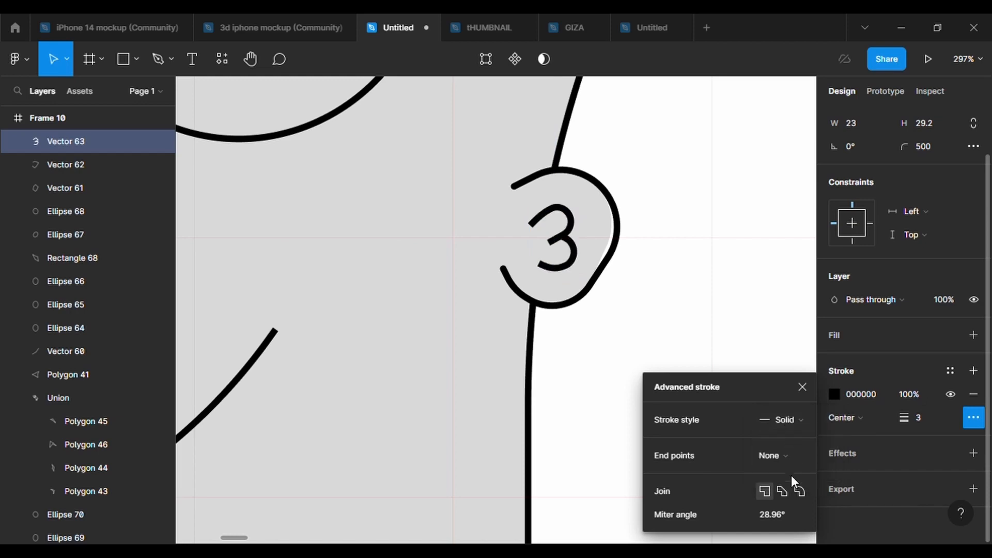
{"action": "left_click", "coordinate": [793, 457]}
{"action": "left_click", "coordinate": [796, 522]}
{"action": "left_click", "coordinate": [704, 253]}
Add a short crossing tick at the upper end of the mouth line with the Pen tool.
{"action": "key", "text": "shift+1"}
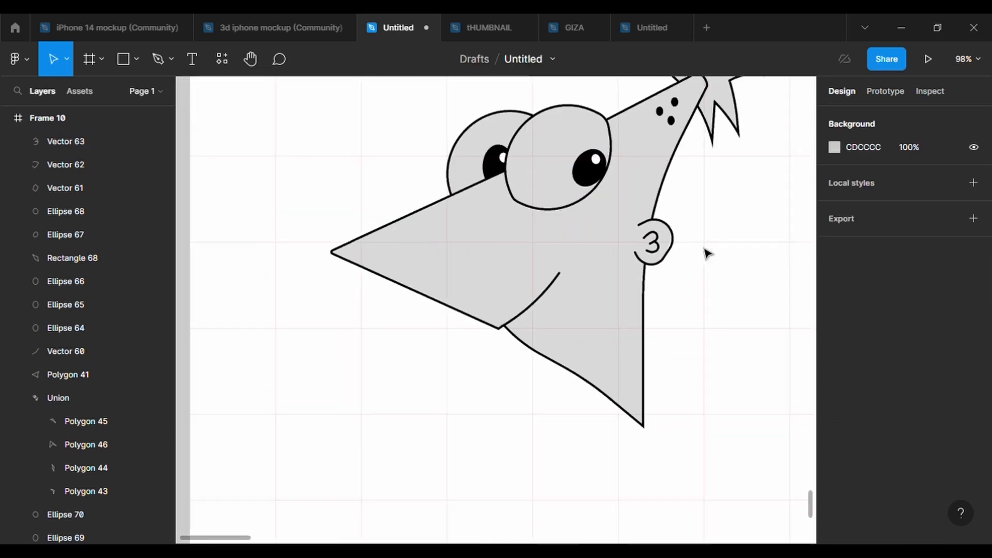
{"action": "left_click", "coordinate": [561, 282]}
{"action": "key", "text": "Return"}
{"action": "key", "text": "p"}
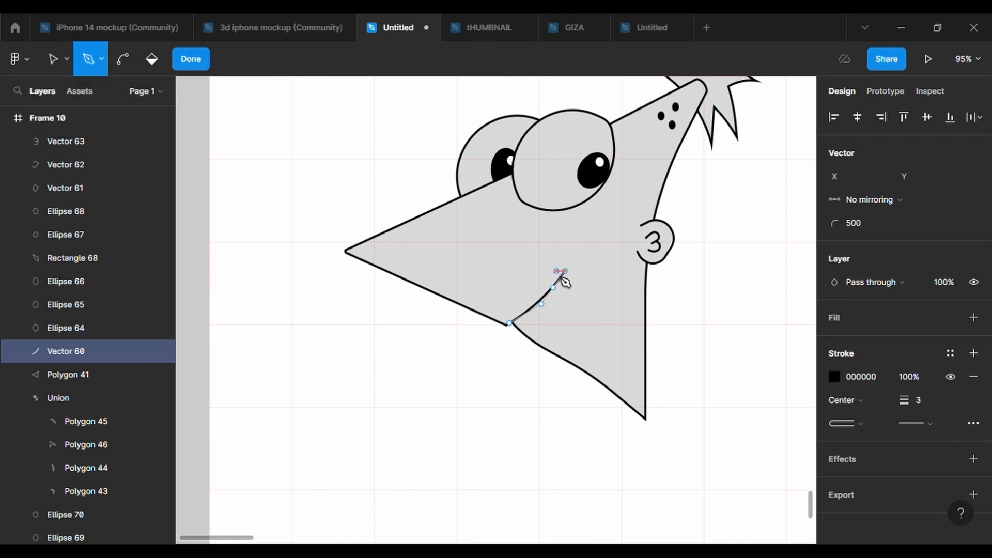
{"action": "left_click", "coordinate": [566, 272]}
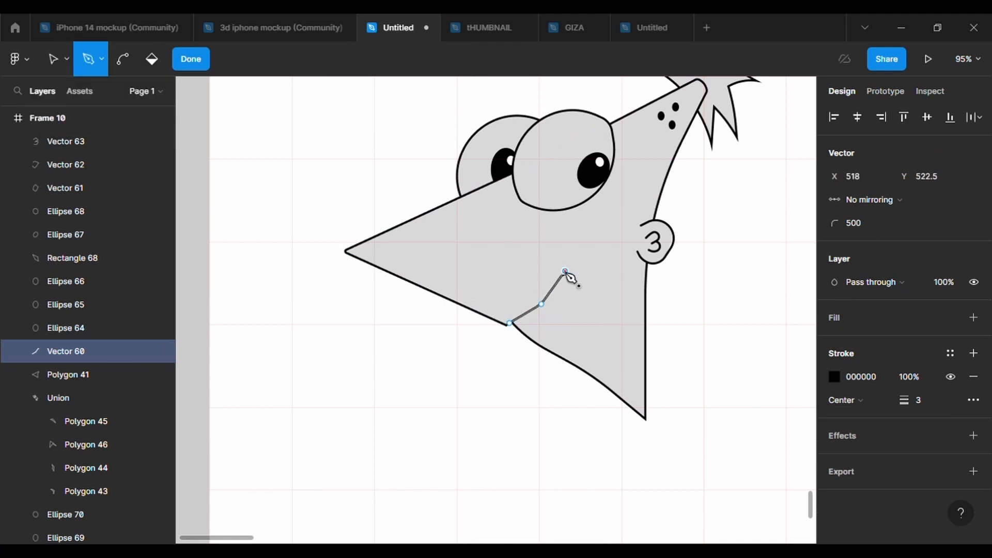
{"action": "key", "text": "Escape"}
{"action": "key", "text": "Escape"}
Shorten the mouth tick, placing its upper end point at X 513, Y 518.
{"action": "scroll", "coordinate": [605, 325], "scroll_direction": "up", "scroll_amount": 5}
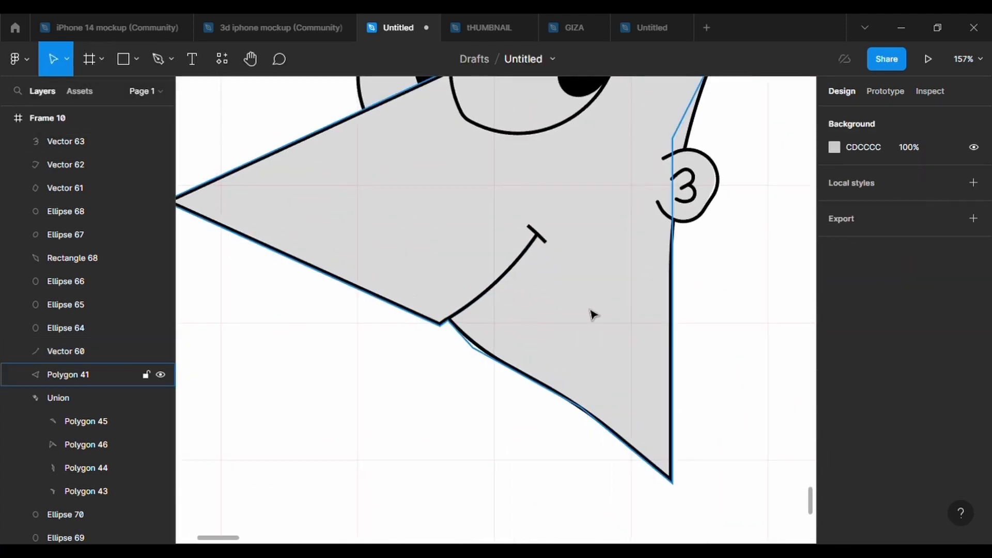
{"action": "left_click", "coordinate": [539, 236]}
{"action": "key", "text": "Return"}
{"action": "scroll", "coordinate": [586, 288], "scroll_direction": "up", "scroll_amount": 3}
{"action": "left_click", "coordinate": [509, 203]}
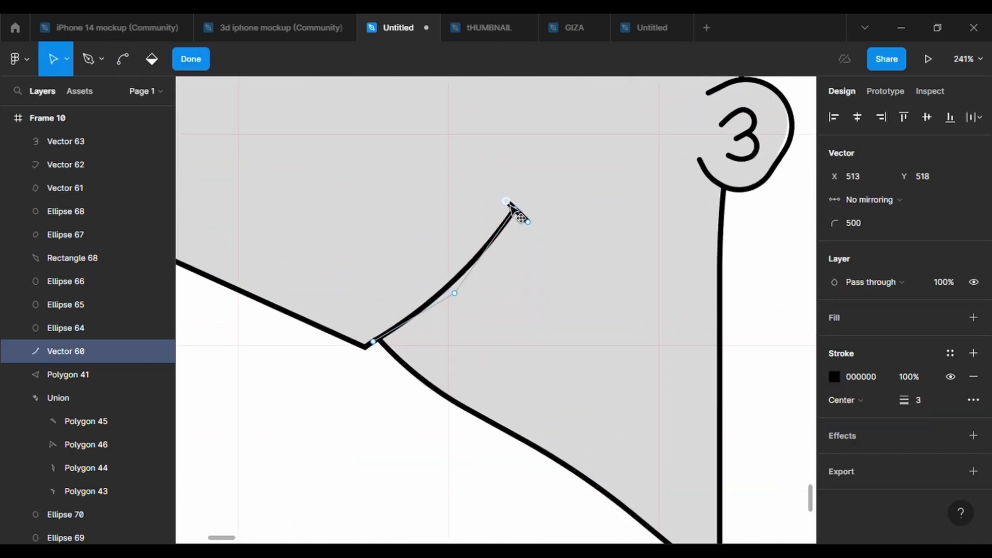
{"action": "key", "text": "Escape"}
{"action": "scroll", "coordinate": [577, 261], "scroll_direction": "down", "scroll_amount": 9}
{"action": "left_click", "coordinate": [578, 261]}
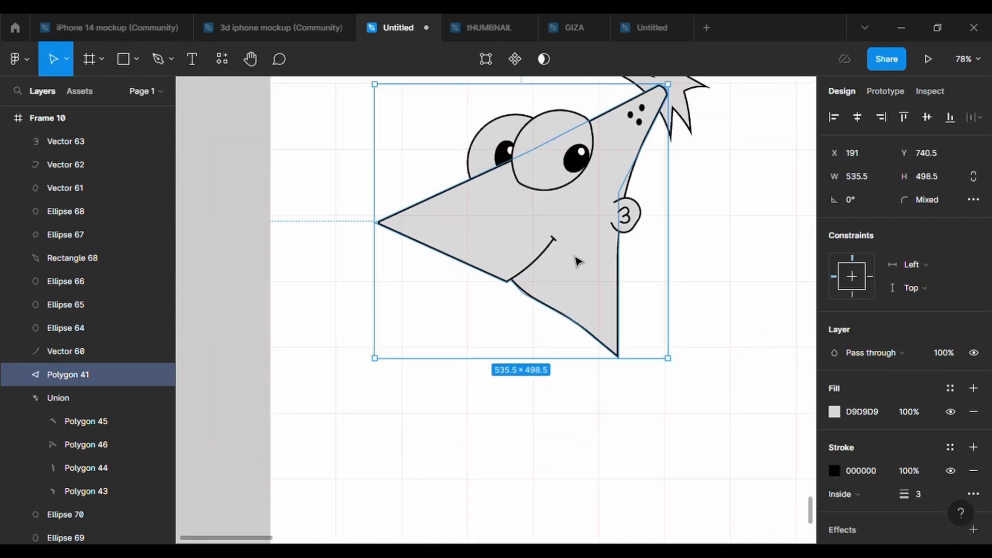
Examine the mouth line and its end tick up close, and against the whole head.
{"action": "scroll", "coordinate": [578, 261], "scroll_direction": "up", "scroll_amount": 5}
{"action": "double_click", "coordinate": [534, 228]}
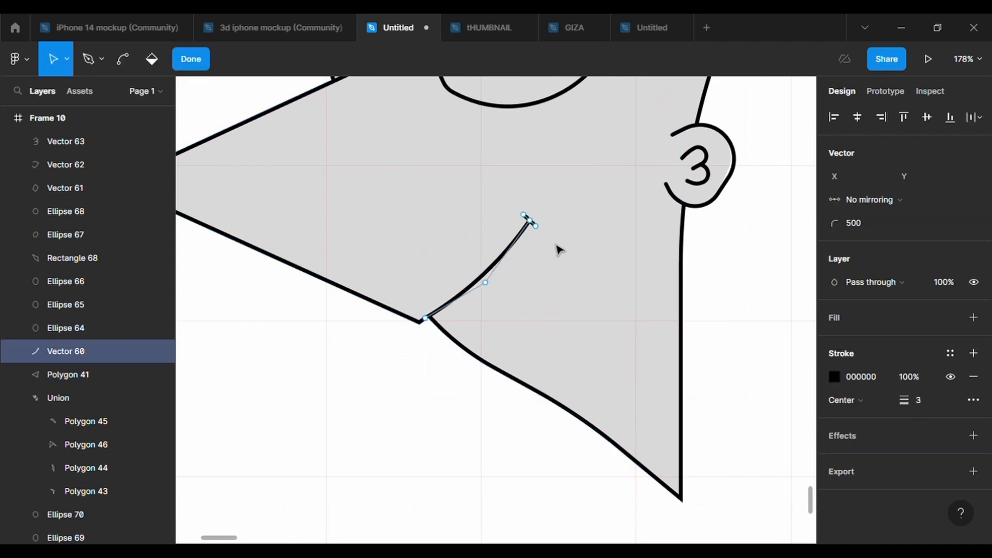
{"action": "scroll", "coordinate": [559, 250], "scroll_direction": "up", "scroll_amount": 5}
{"action": "key", "text": "Escape"}
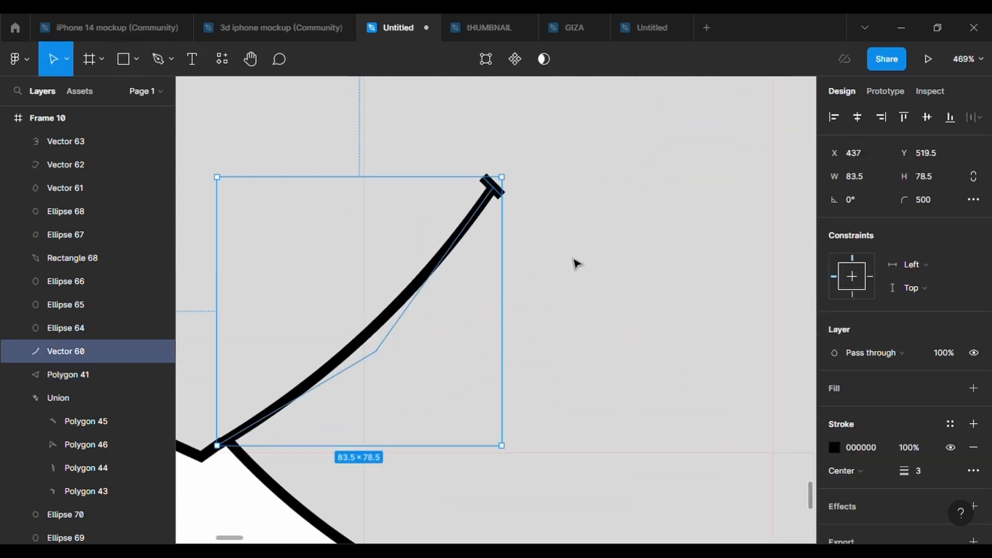
{"action": "scroll", "coordinate": [574, 262], "scroll_direction": "down", "scroll_amount": 10}
{"action": "left_click", "coordinate": [574, 262]}
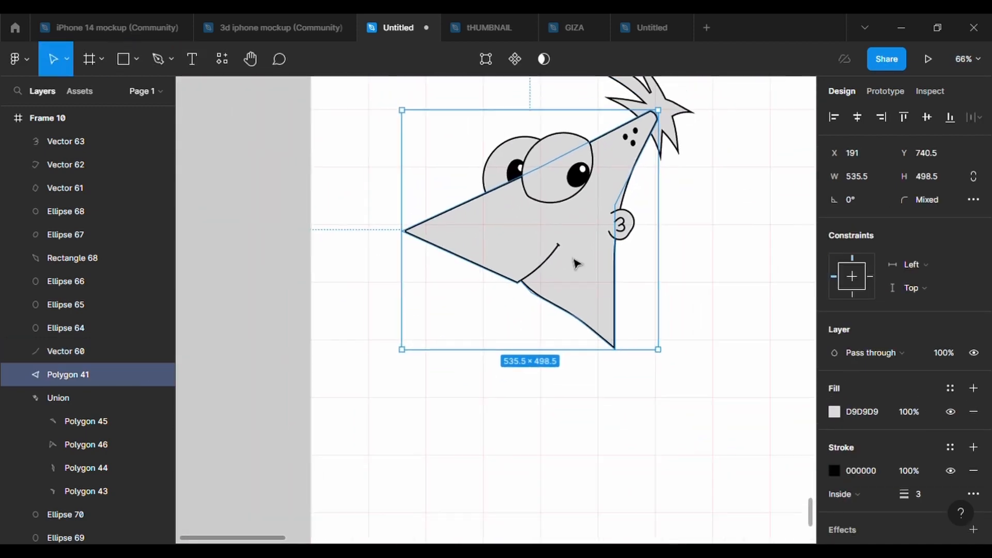
{"action": "scroll", "coordinate": [702, 401], "scroll_direction": "down", "scroll_amount": 3}
{"action": "left_click", "coordinate": [702, 401]}
{"action": "scroll", "coordinate": [702, 402], "scroll_direction": "down", "scroll_amount": 3}
Draw a 115 × 417 rectangle below the head as the body and give it a black inside stroke of 3.
{"action": "left_click", "coordinate": [123, 58]}
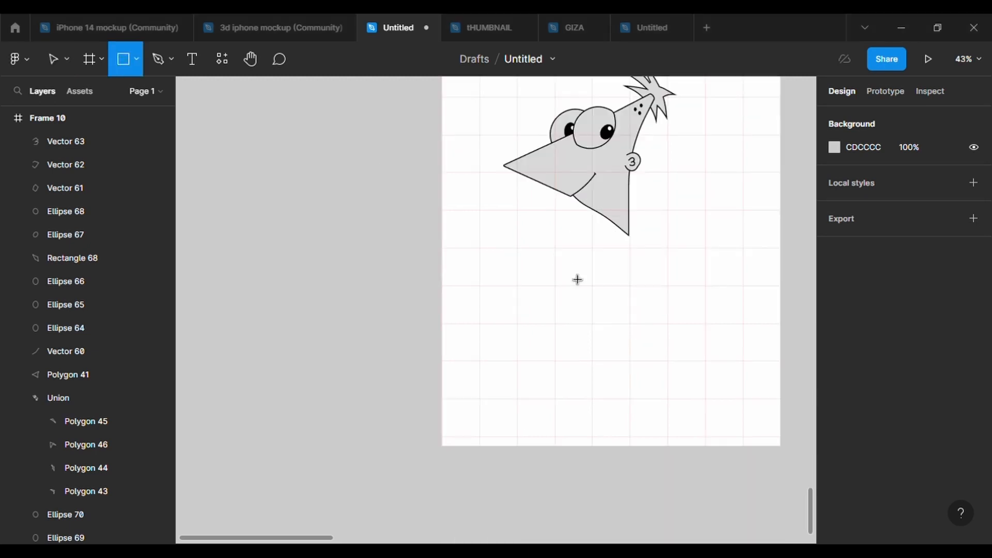
{"action": "mouse_move", "coordinate": [612, 224]}
{"action": "left_mouse_down"}
{"action": "mouse_move", "coordinate": [658, 317]}
{"action": "mouse_move", "coordinate": [647, 355]}
{"action": "left_mouse_up"}
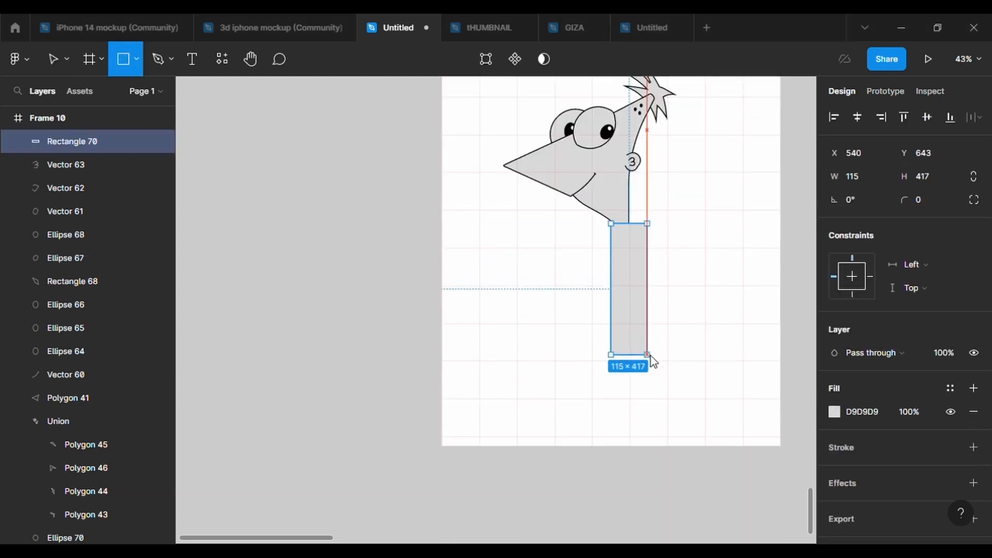
{"action": "type", "text": "3"}
{"action": "key", "text": "Return"}
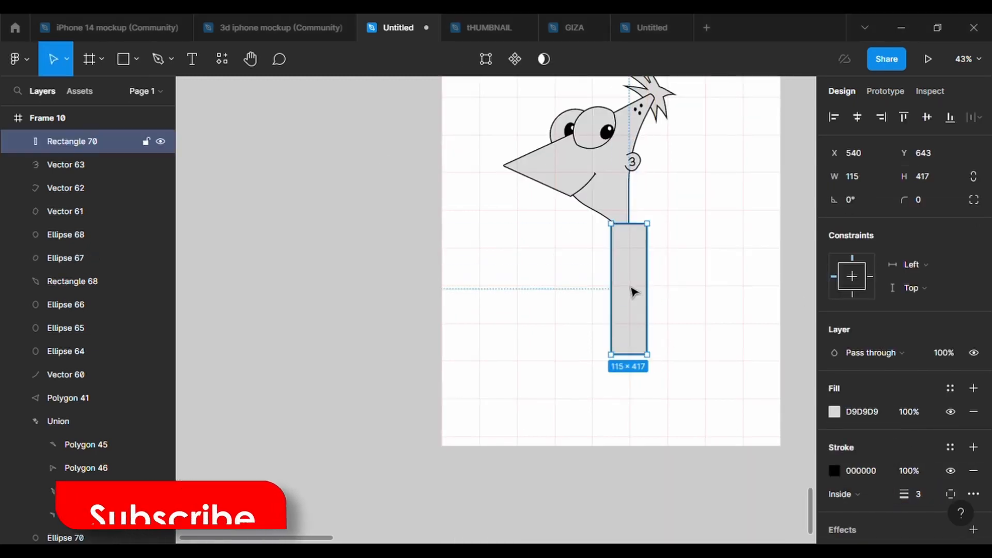
Add points along the body's left edge and pull one inward to X 552, Y 679 to form a collar notch.
{"action": "scroll", "coordinate": [631, 288], "scroll_direction": "up", "scroll_amount": 2}
{"action": "double_click", "coordinate": [609, 207]}
{"action": "scroll", "coordinate": [637, 263], "scroll_direction": "up", "scroll_amount": 3}
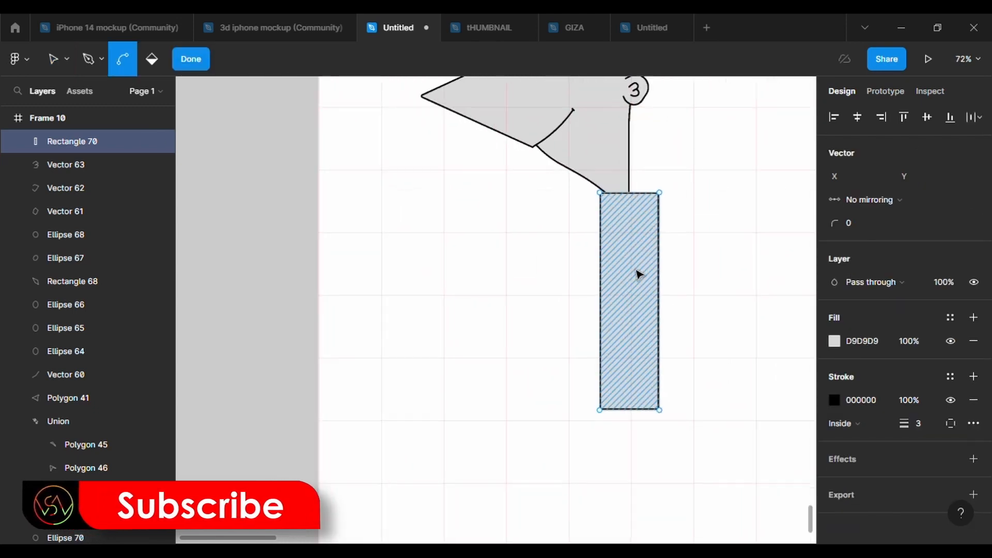
{"action": "left_click", "coordinate": [598, 186]}
{"action": "left_click", "coordinate": [597, 307]}
{"action": "left_click_drag", "start_coordinate": [598, 245], "coordinate": [600, 202]}
{"action": "left_click_drag", "start_coordinate": [598, 254], "coordinate": [608, 218]}
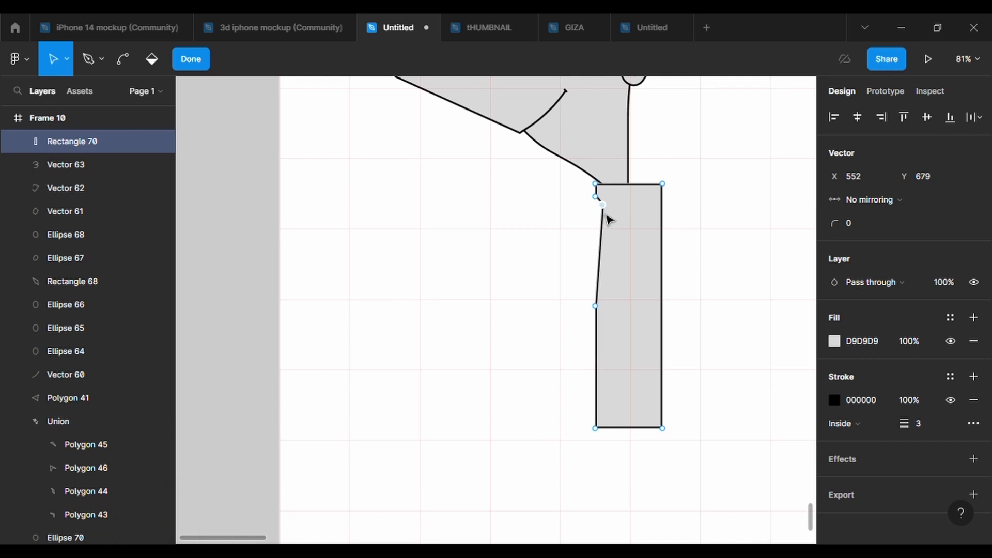
Flare the body's lower end with extra points and notch its bottom edge with a point at X 643.5, Y 1018.
{"action": "left_click_drag", "start_coordinate": [598, 312], "coordinate": [605, 445]}
{"action": "left_click_drag", "start_coordinate": [663, 428], "coordinate": [658, 406]}
{"action": "scroll", "coordinate": [741, 426], "scroll_direction": "down", "scroll_amount": 4}
{"action": "scroll", "coordinate": [747, 433], "scroll_direction": "up", "scroll_amount": 3}
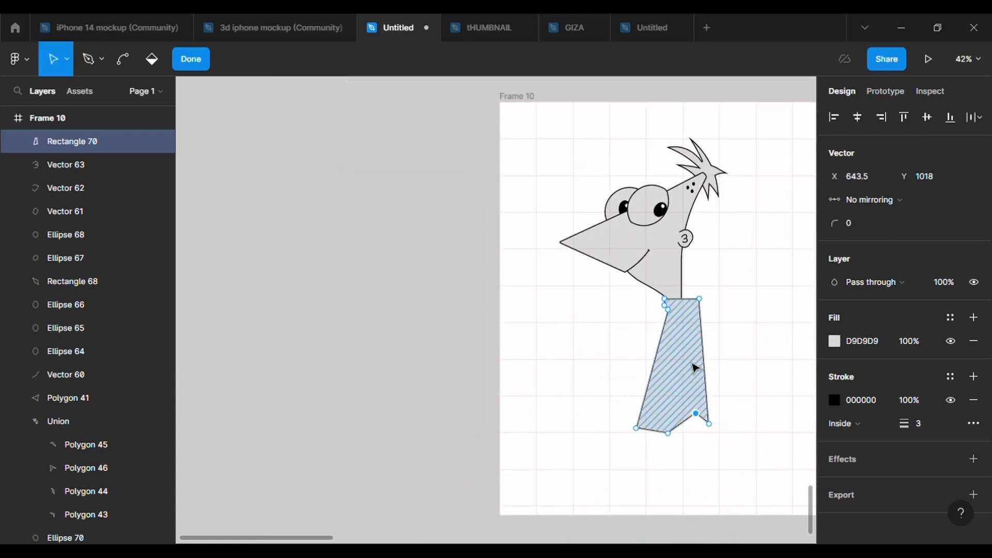
Curve the body's hem by giving its lowest point, at X 552, Y 1083.5, a corner radius of 500.
{"action": "left_click", "coordinate": [854, 224]}
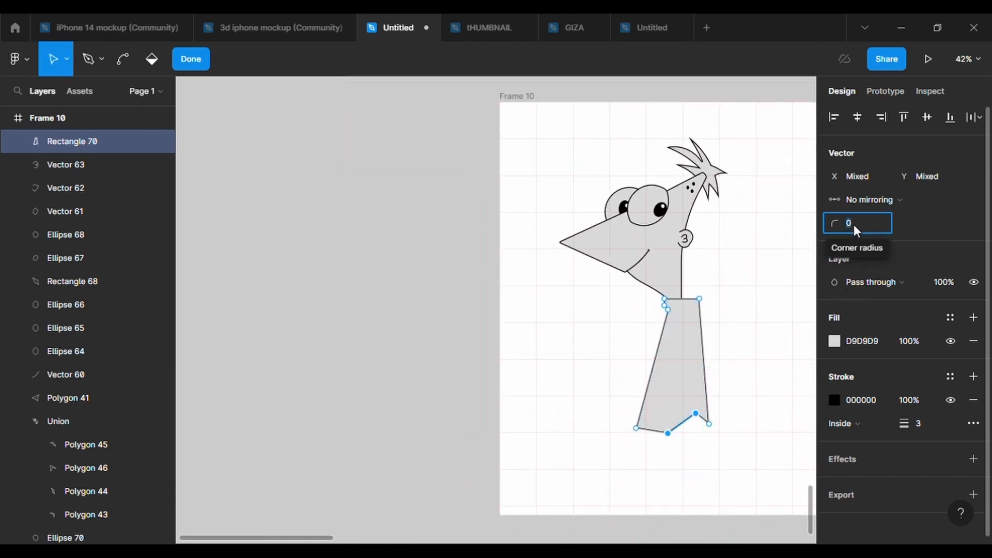
{"action": "left_click", "coordinate": [668, 434]}
{"action": "left_click", "coordinate": [855, 225]}
{"action": "type", "text": "500"}
{"action": "key", "text": "Return"}
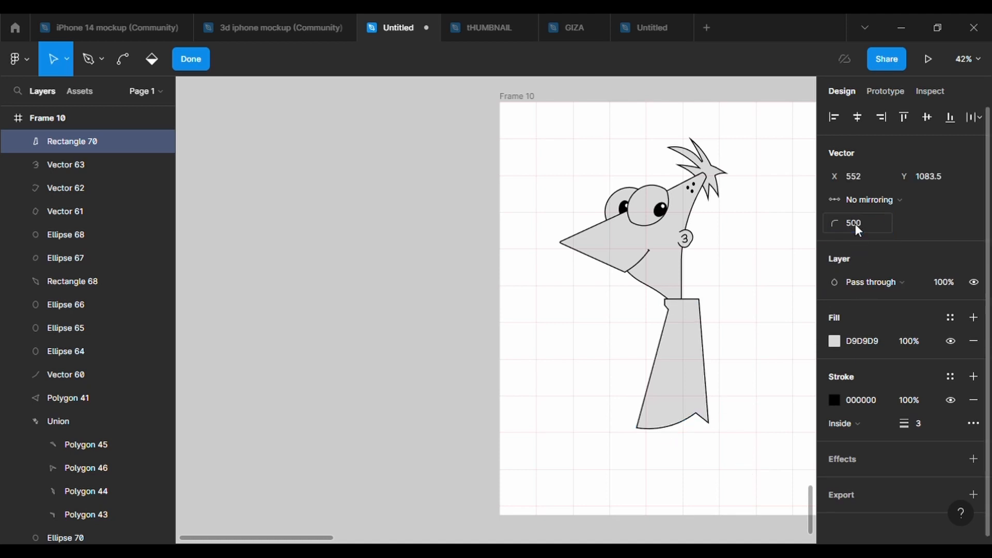
Bend the body's left side with a middle point at about X 522, Y 853 and corner radius 500, and adjust the lower-left corner.
{"action": "left_click_drag", "start_coordinate": [652, 370], "coordinate": [665, 373]}
{"action": "left_click", "coordinate": [855, 225]}
{"action": "type", "text": "500"}
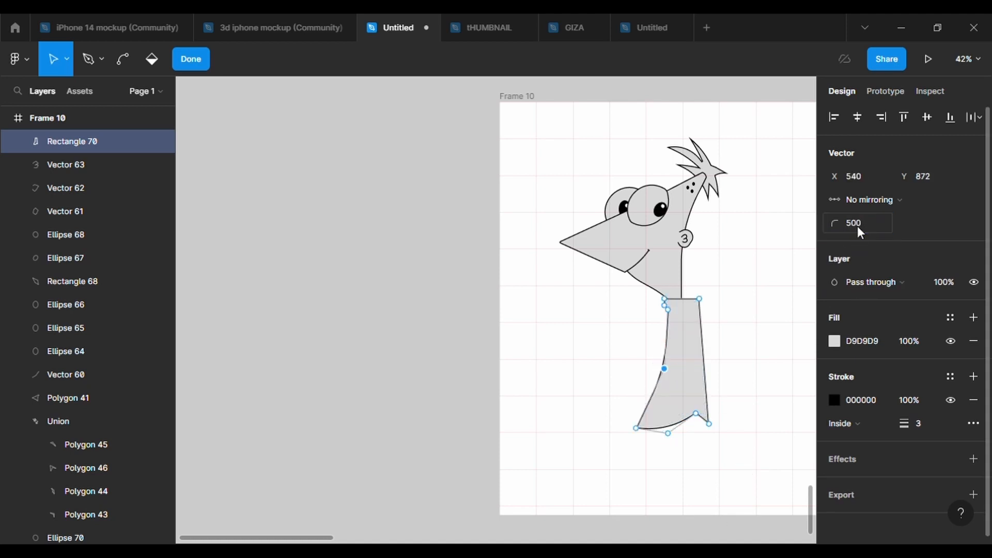
{"action": "key", "text": "Return"}
{"action": "left_click_drag", "start_coordinate": [667, 373], "coordinate": [664, 367]}
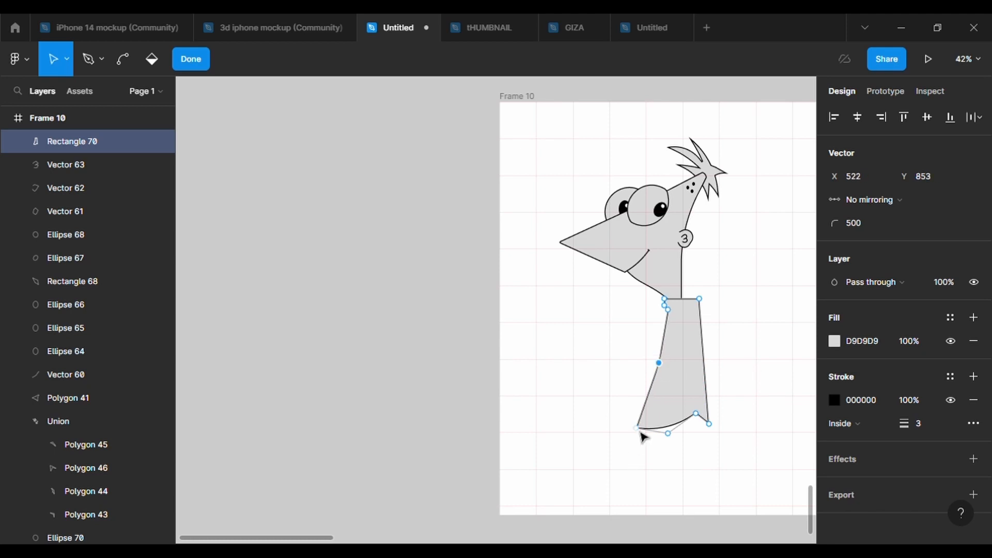
{"action": "left_click_drag", "start_coordinate": [640, 432], "coordinate": [640, 428]}
{"action": "double_click", "coordinate": [786, 375]}
Round the collar notch's points with a corner radius of 10.
{"action": "scroll", "coordinate": [784, 375], "scroll_direction": "up", "scroll_amount": 3}
{"action": "left_click", "coordinate": [583, 263]}
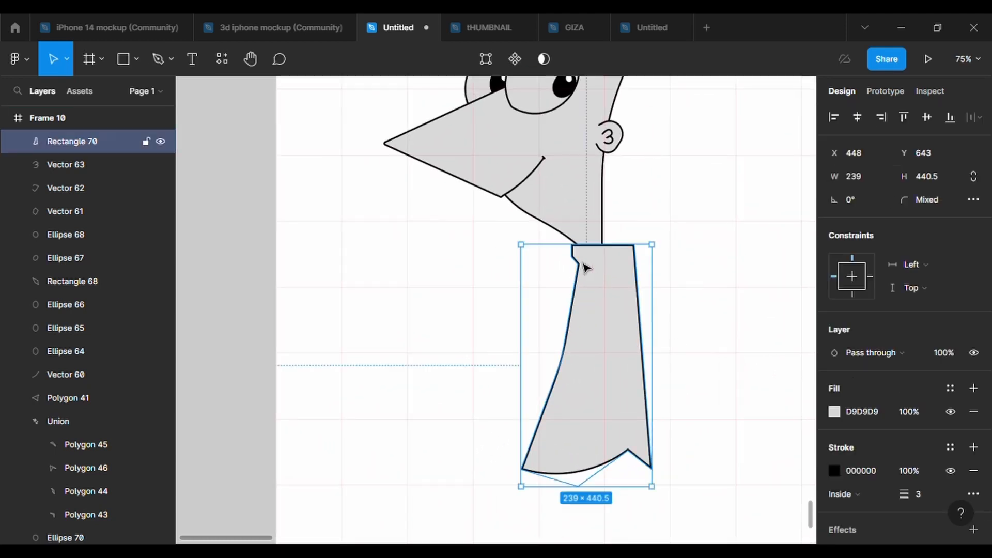
{"action": "double_click", "coordinate": [586, 267]}
{"action": "left_click_drag", "start_coordinate": [561, 249], "coordinate": [589, 274]}
{"action": "left_click", "coordinate": [866, 218]}
{"action": "type", "text": "5"}
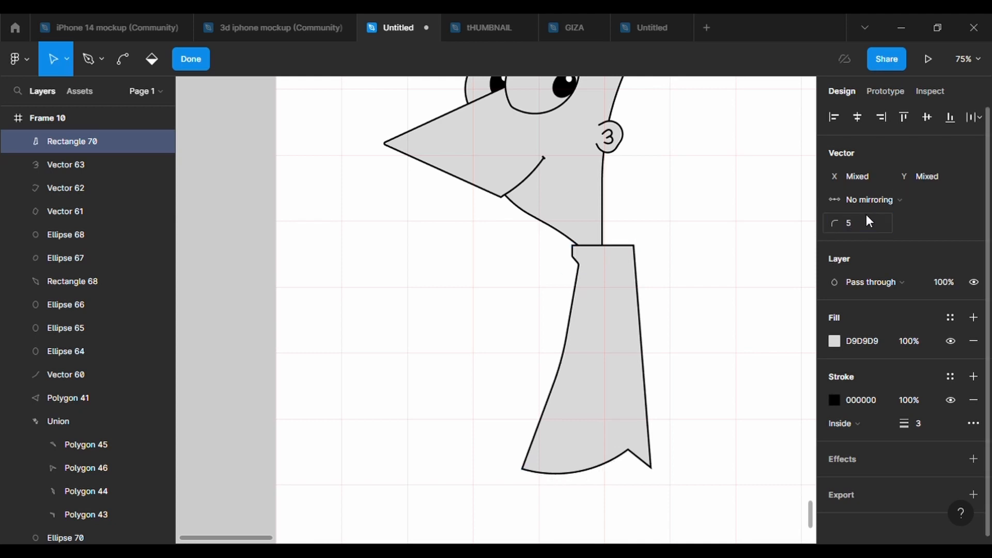
{"action": "left_click", "coordinate": [867, 217]}
{"action": "type", "text": "10"}
{"action": "key", "text": "Return"}
{"action": "left_click", "coordinate": [733, 280]}
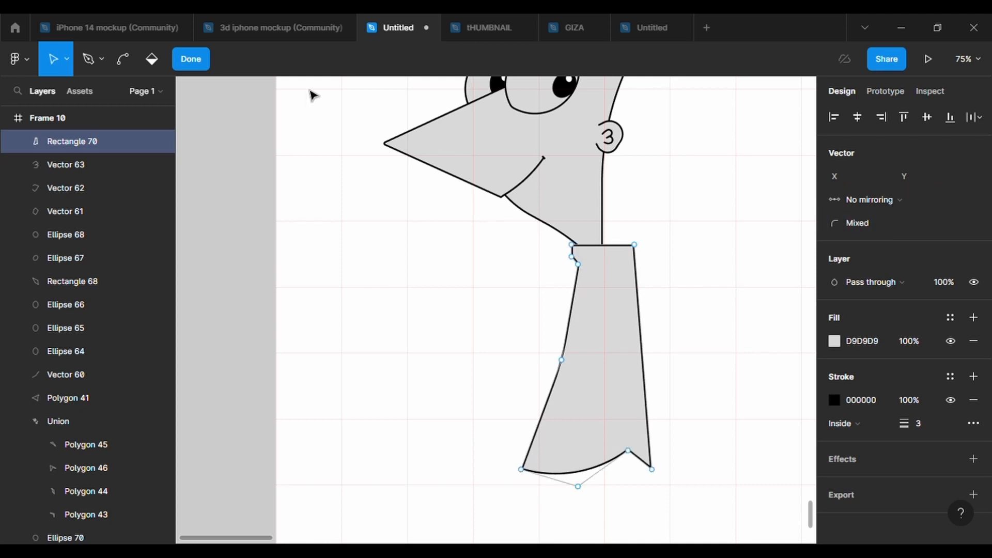
{"action": "left_click", "coordinate": [178, 63]}
Draw a 112 × 199 triangle at X 580, Y 614 over the shoulder with a black inside stroke of 3.
{"action": "left_click", "coordinate": [136, 58]}
{"action": "left_click", "coordinate": [129, 165]}
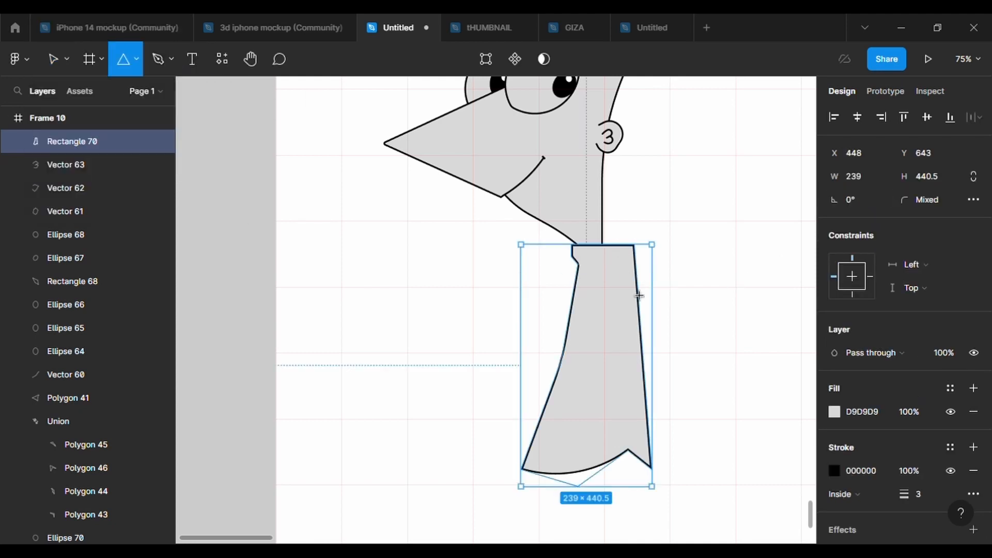
{"action": "left_click_drag", "start_coordinate": [605, 236], "coordinate": [666, 346]}
{"action": "left_click_drag", "start_coordinate": [637, 300], "coordinate": [626, 292]}
{"action": "left_click", "coordinate": [974, 471]}
{"action": "left_click", "coordinate": [921, 525]}
{"action": "type", "text": "3"}
{"action": "key", "text": "Return"}
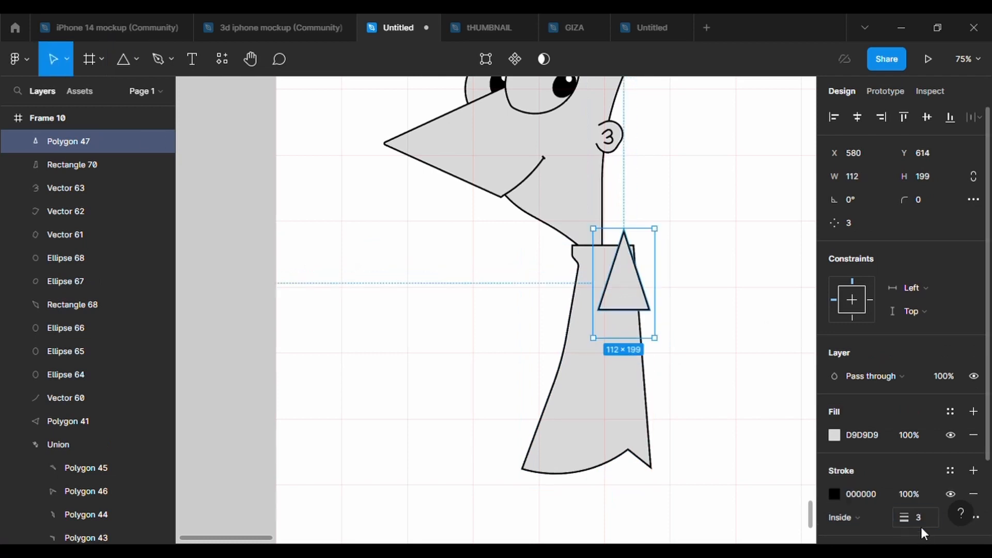
Widen the sleeve triangle's apex into two top points and round them with a corner radius of 500.
{"action": "key", "text": "Return"}
{"action": "left_click_drag", "start_coordinate": [640, 264], "coordinate": [608, 220]}
{"action": "left_click", "coordinate": [868, 226]}
{"action": "type", "text": "500"}
{"action": "key", "text": "Return"}
Reposition the sleeve's two lower corners to give it a slanted lower edge.
{"action": "scroll", "coordinate": [675, 295], "scroll_direction": "up", "scroll_amount": 5}
{"action": "left_click_drag", "start_coordinate": [568, 321], "coordinate": [577, 359]}
{"action": "left_click_drag", "start_coordinate": [644, 322], "coordinate": [663, 341]}
Add a point on the sleeve's left edge at X 590.5, Y 732 and smooth it with corner radius 500.
{"action": "left_click_drag", "start_coordinate": [579, 291], "coordinate": [574, 302]}
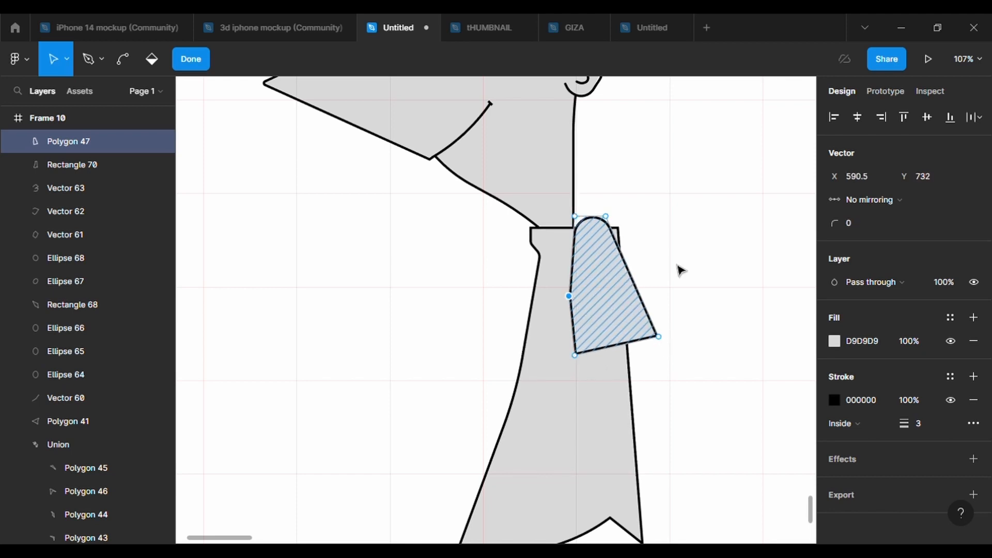
{"action": "left_click", "coordinate": [858, 225]}
{"action": "type", "text": "500"}
{"action": "key", "text": "Return"}
{"action": "left_click", "coordinate": [748, 242]}
{"action": "left_click", "coordinate": [748, 242]}
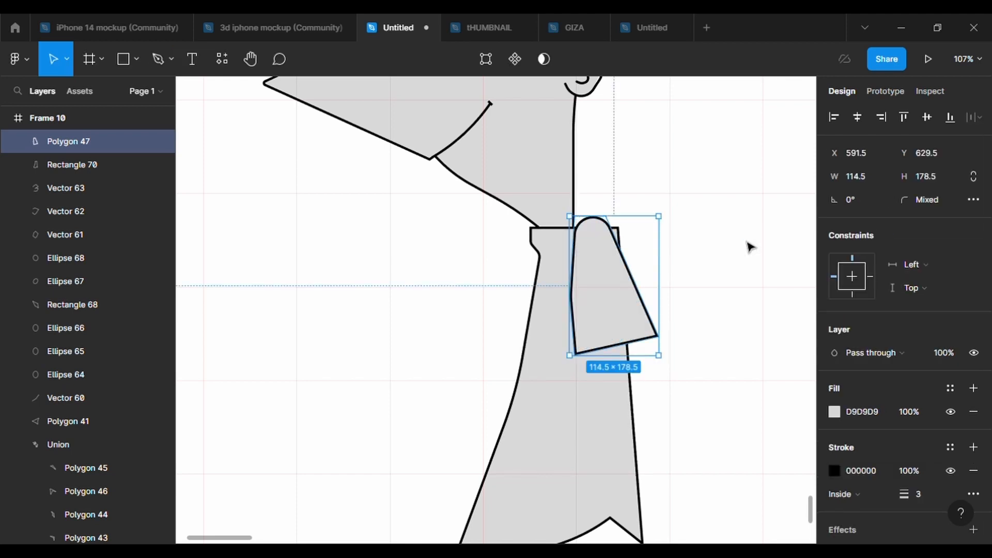
{"action": "left_click", "coordinate": [748, 241]}
Move the sleeve's left-edge point to about X 592, Y 721.5.
{"action": "left_click", "coordinate": [588, 289]}
{"action": "left_click", "coordinate": [487, 61]}
{"action": "left_click_drag", "start_coordinate": [575, 302], "coordinate": [575, 282]}
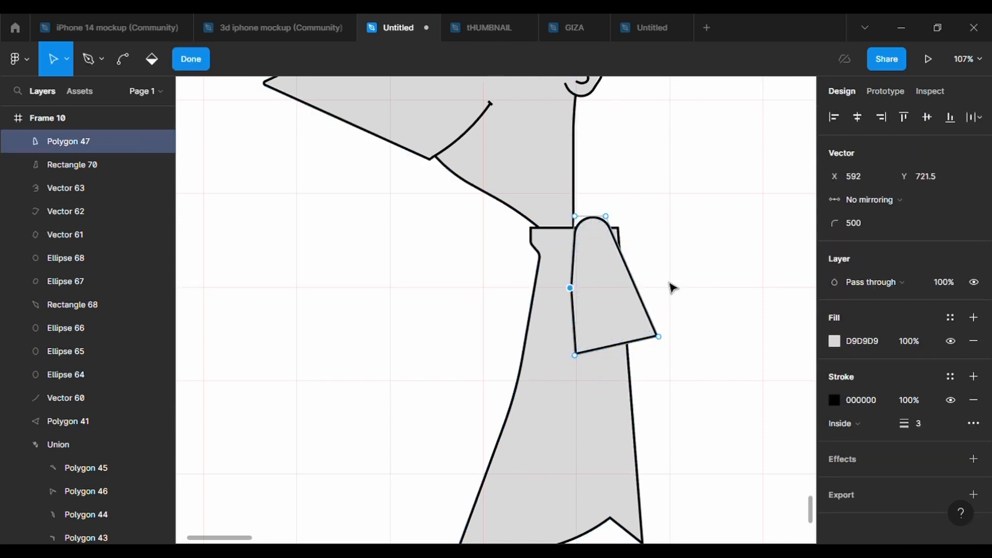
Curve the sleeve's right edge with added points at corner radius 500 and pull its lower-right corner inward.
{"action": "left_click", "coordinate": [631, 276]}
{"action": "left_click_drag", "start_coordinate": [659, 250], "coordinate": [651, 333]}
{"action": "left_click", "coordinate": [854, 221]}
{"action": "type", "text": "500"}
{"action": "key", "text": "Return"}
{"action": "left_click", "coordinate": [721, 314]}
{"action": "double_click", "coordinate": [681, 326]}
{"action": "left_click", "coordinate": [682, 326]}
Spread the sleeve's left edge over two points, the lower at X 592, Y 753, and smooth it with corner radius 500.
{"action": "left_click", "coordinate": [581, 286]}
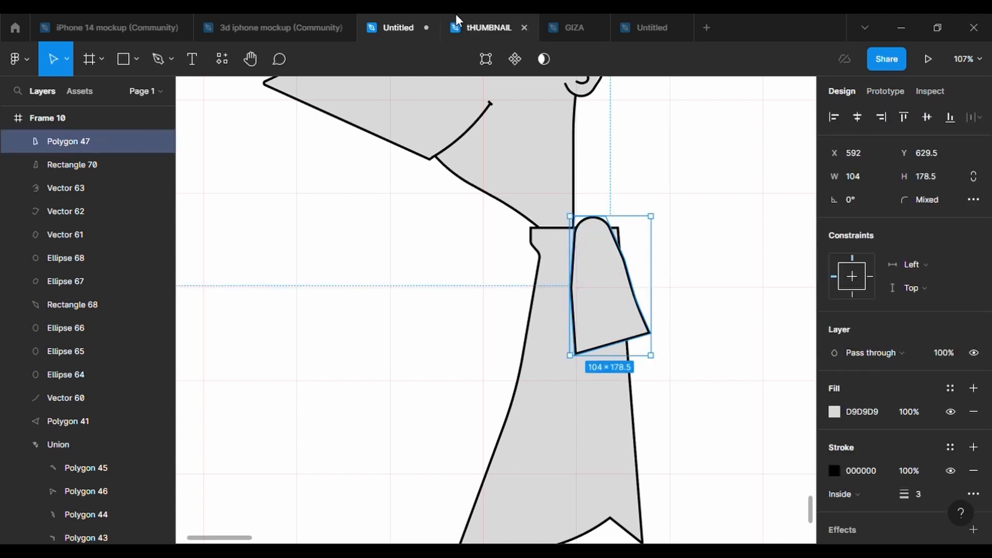
{"action": "double_click", "coordinate": [578, 292]}
{"action": "left_click", "coordinate": [571, 267]}
{"action": "left_click_drag", "start_coordinate": [575, 273], "coordinate": [575, 319]}
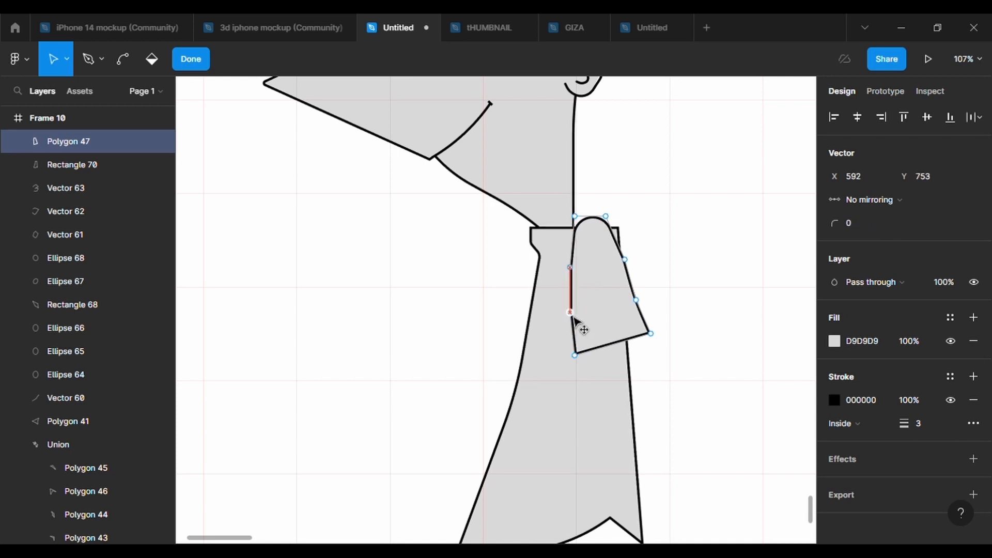
{"action": "left_click", "coordinate": [860, 223]}
{"action": "type", "text": "500"}
{"action": "key", "text": "Return"}
{"action": "left_click", "coordinate": [784, 310]}
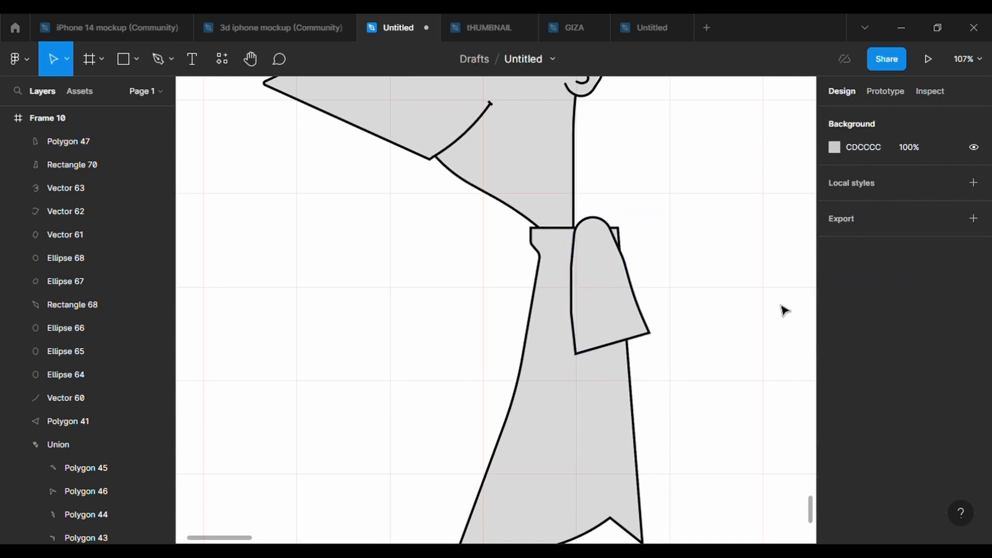
Move the body's upper-right corner to about X 630.5, Y 643 so it is hidden behind the sleeve.
{"action": "double_click", "coordinate": [569, 274]}
{"action": "left_click_drag", "start_coordinate": [613, 233], "coordinate": [605, 234]}
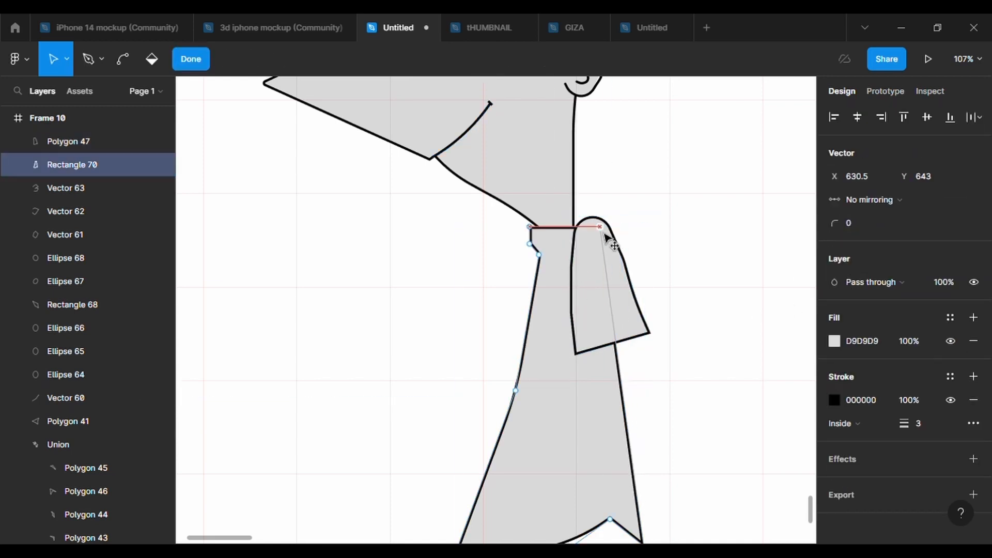
{"action": "double_click", "coordinate": [712, 416]}
Curve the sleeve's lower edge outward with a middle point at X 649, Y 808 and corner radius 500.
{"action": "double_click", "coordinate": [587, 337]}
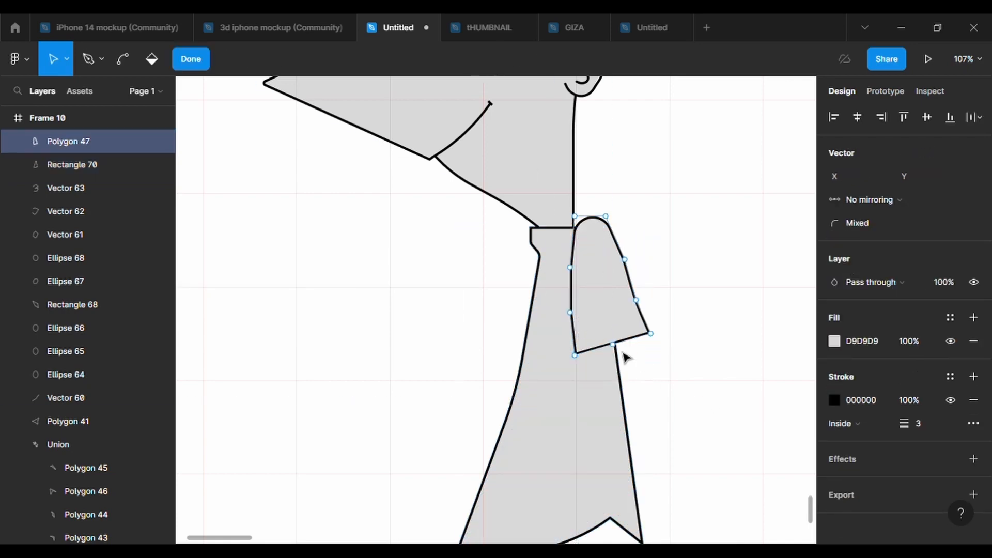
{"action": "left_click_drag", "start_coordinate": [613, 344], "coordinate": [615, 355]}
{"action": "left_click", "coordinate": [858, 227]}
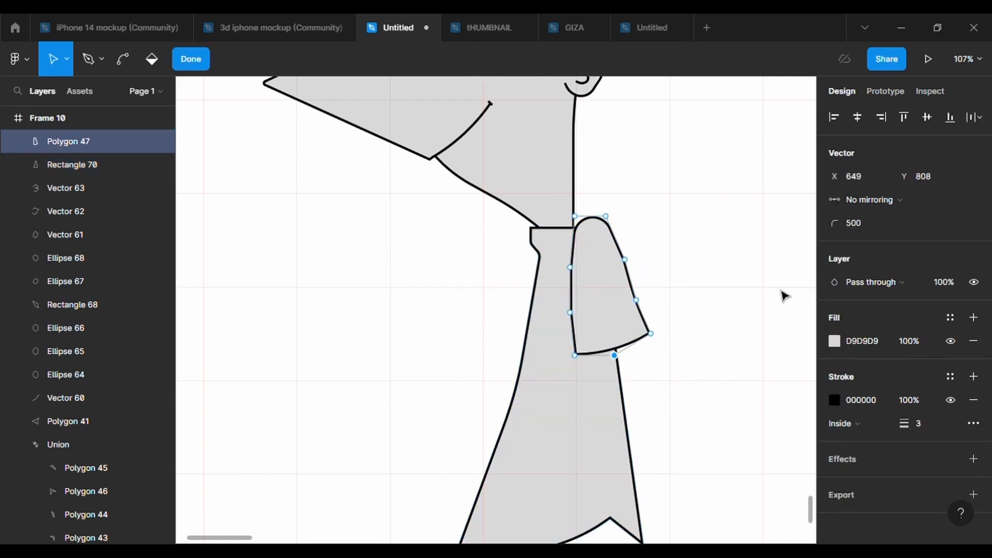
{"action": "double_click", "coordinate": [777, 288]}
{"action": "scroll", "coordinate": [777, 287], "scroll_direction": "down", "scroll_amount": 4}
{"action": "left_click", "coordinate": [777, 288]}
{"action": "right_click", "coordinate": [777, 287]}
{"action": "left_click", "coordinate": [572, 294]}
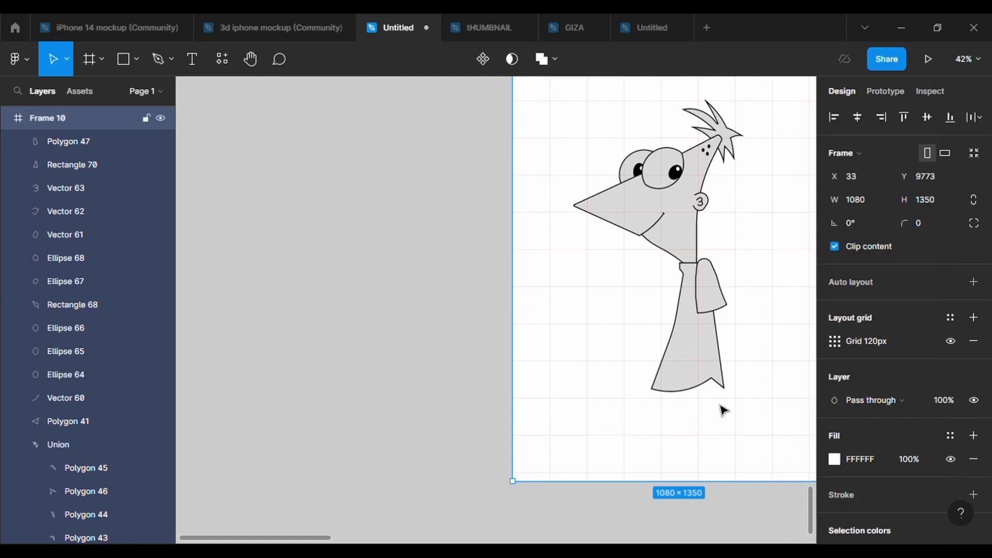
Draw a triangle for the arm at the sleeve opening, flipped point-down and narrowed to 46 × 281, with a black inside stroke of 3.
{"action": "scroll", "coordinate": [722, 407], "scroll_direction": "up", "scroll_amount": 3}
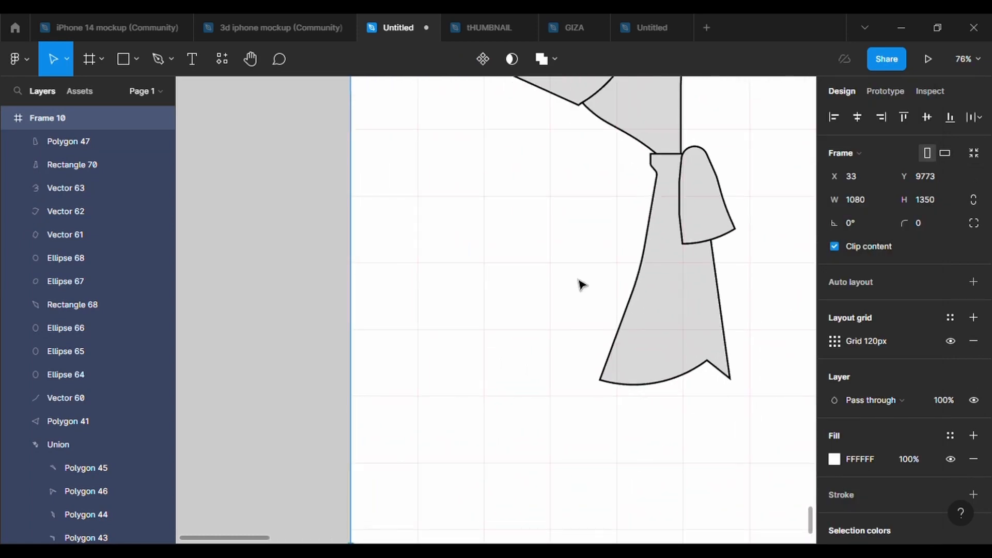
{"action": "left_click", "coordinate": [137, 59]}
{"action": "left_click", "coordinate": [150, 166]}
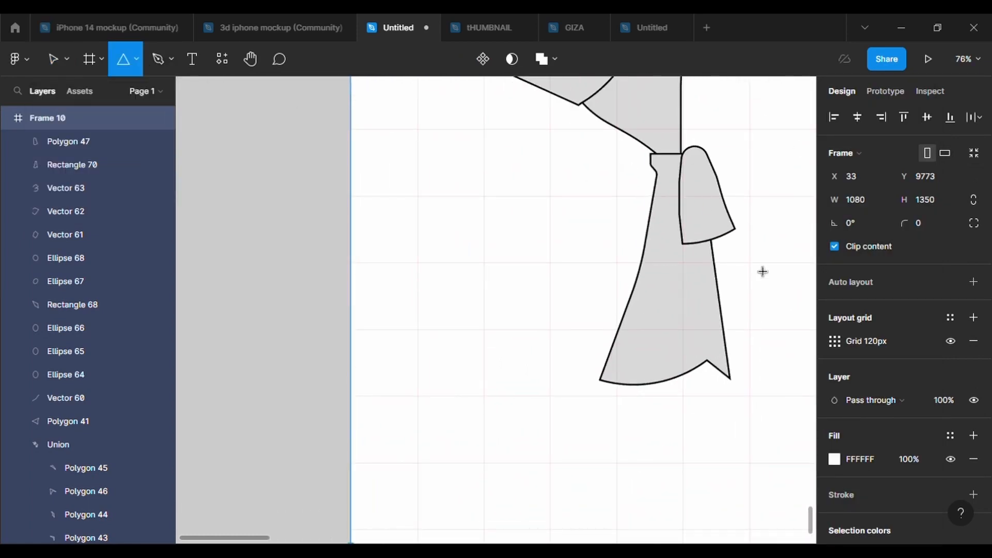
{"action": "left_click_drag", "start_coordinate": [695, 226], "coordinate": [764, 382]}
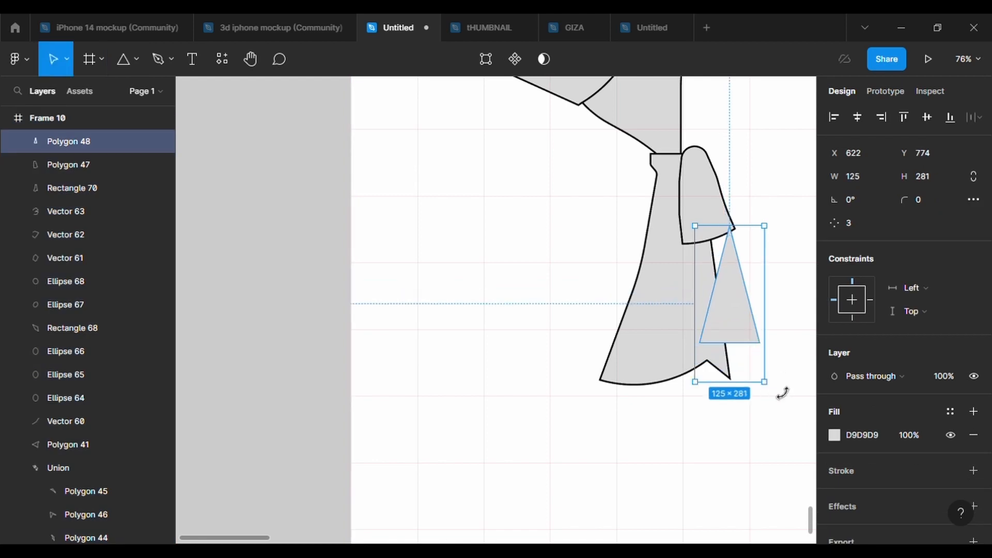
{"action": "left_click", "coordinate": [973, 471]}
{"action": "mouse_move", "coordinate": [764, 326]}
{"action": "left_mouse_down"}
{"action": "mouse_move", "coordinate": [731, 326]}
{"action": "mouse_move", "coordinate": [711, 267]}
{"action": "left_mouse_up"}
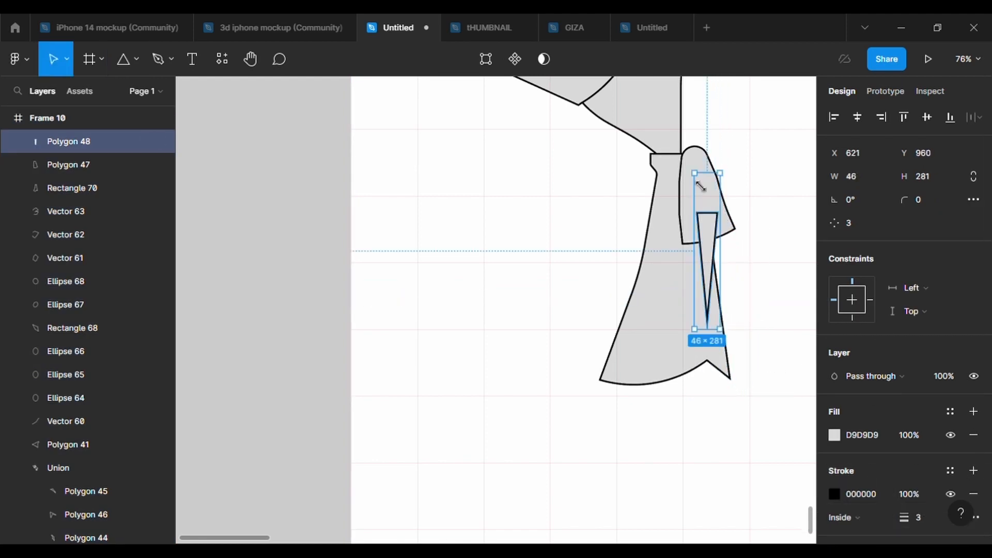
Shift the sleeve to X 583, Y 630 and bring it in front of the arm triangle.
{"action": "left_click", "coordinate": [709, 162]}
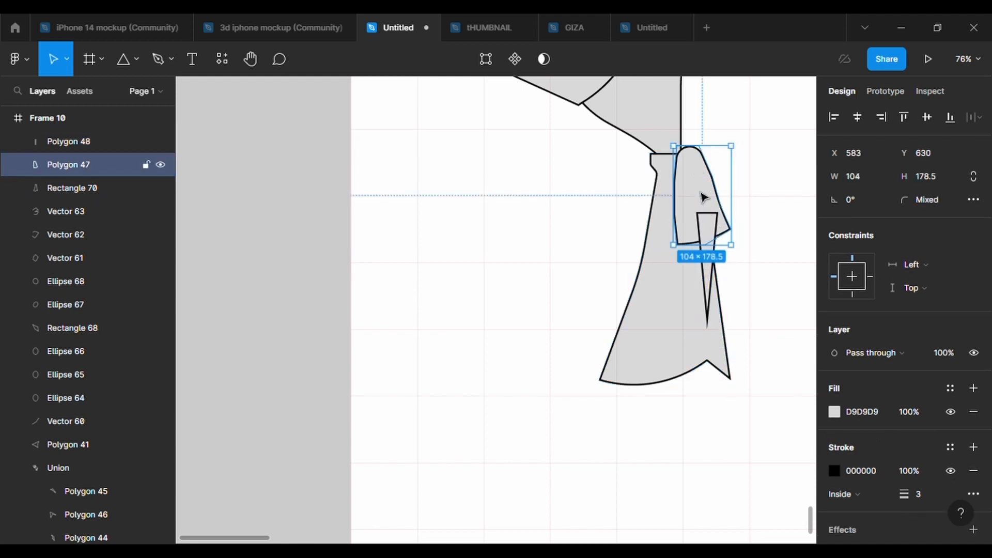
{"action": "right_click", "coordinate": [696, 192]}
{"action": "left_click", "coordinate": [732, 242]}
Tilt the arm triangle and move it down so it emerges from beneath the sleeve.
{"action": "left_click", "coordinate": [709, 289]}
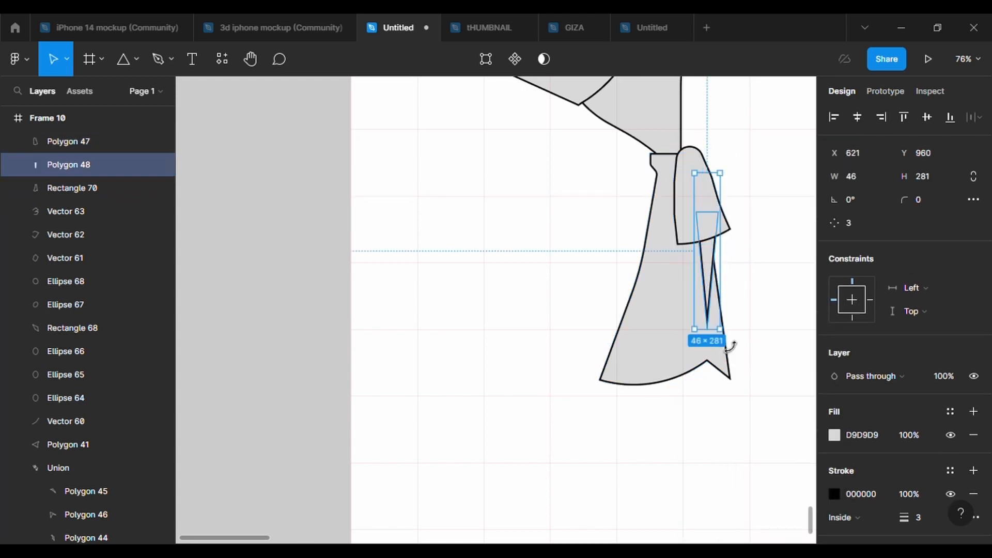
{"action": "left_click_drag", "start_coordinate": [731, 345], "coordinate": [751, 340]}
{"action": "mouse_move", "coordinate": [711, 275]}
{"action": "left_mouse_down"}
{"action": "mouse_move", "coordinate": [723, 279]}
{"action": "mouse_move", "coordinate": [736, 391]}
{"action": "mouse_move", "coordinate": [722, 314]}
{"action": "left_mouse_up"}
Reshape the arm triangle into a bent arm with elbow points and a narrow wrist ending near X 675, Y 1065.
{"action": "scroll", "coordinate": [731, 281], "scroll_direction": "up", "scroll_amount": 1}
{"action": "key", "text": "Return"}
{"action": "key", "text": "ctrl+z"}
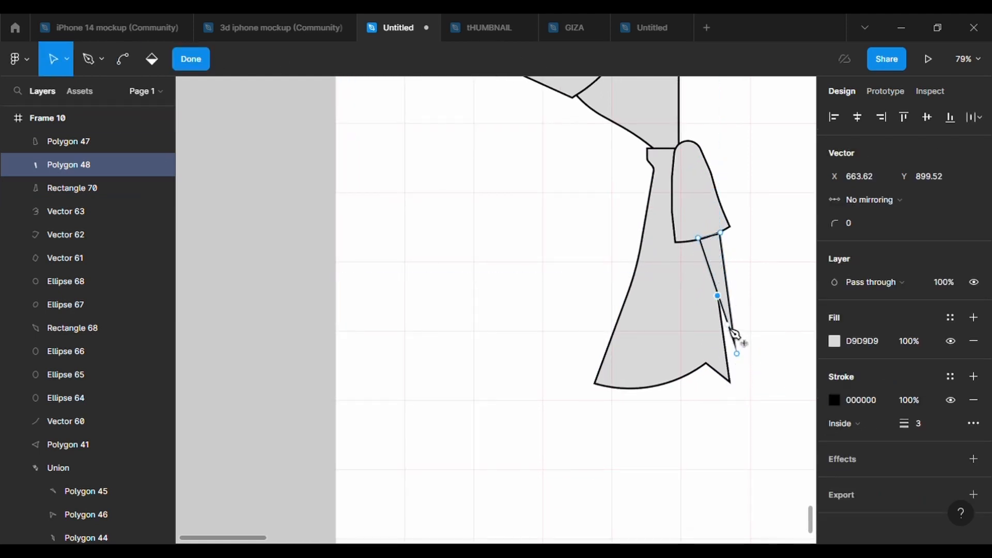
{"action": "left_click_drag", "start_coordinate": [725, 375], "coordinate": [723, 397]}
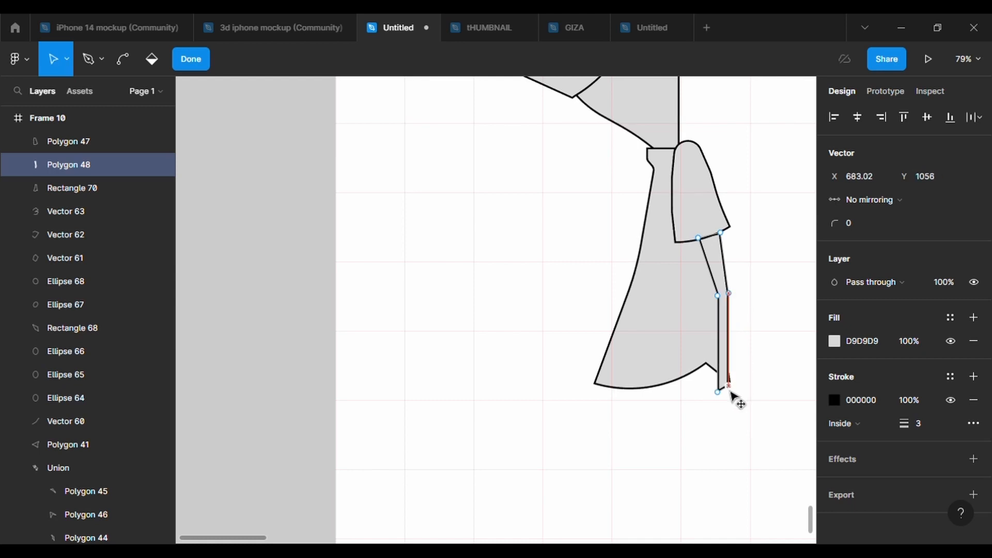
{"action": "scroll", "coordinate": [740, 417], "scroll_direction": "up", "scroll_amount": 5}
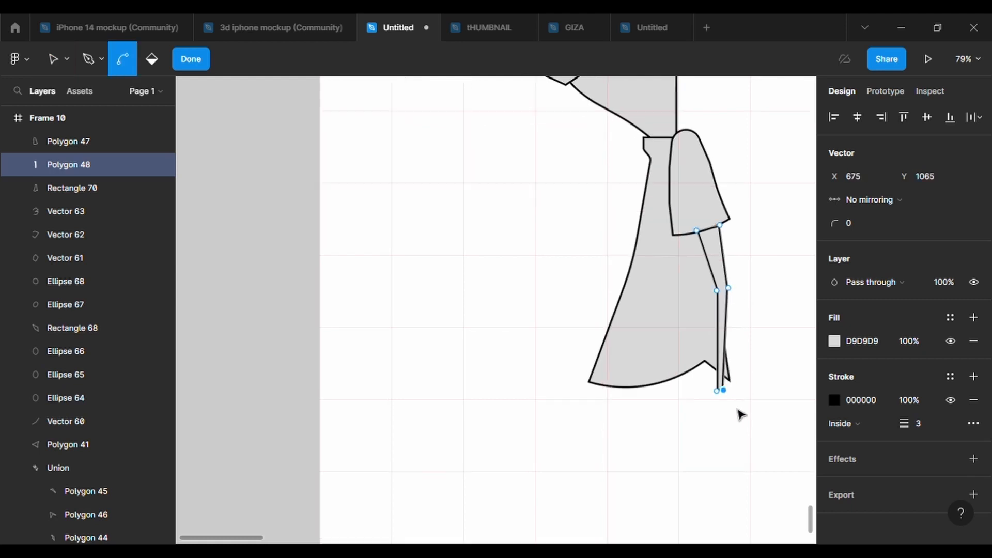
Round both elbow points of the arm with corner radius 500, and shift its upper outer corner and outer elbow point.
{"action": "left_click", "coordinate": [879, 220]}
{"action": "type", "text": "500"}
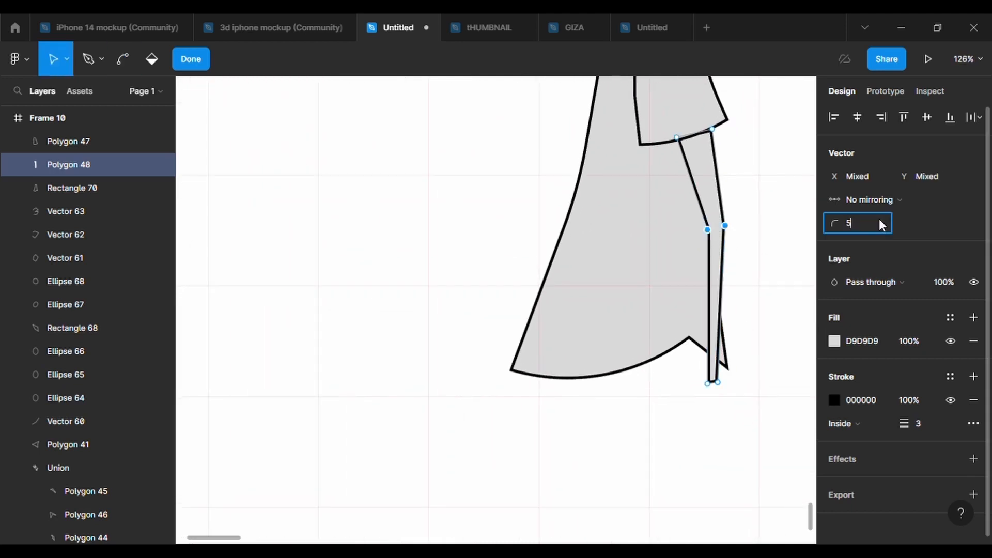
{"action": "key", "text": "Return"}
{"action": "left_click_drag", "start_coordinate": [714, 132], "coordinate": [715, 127]}
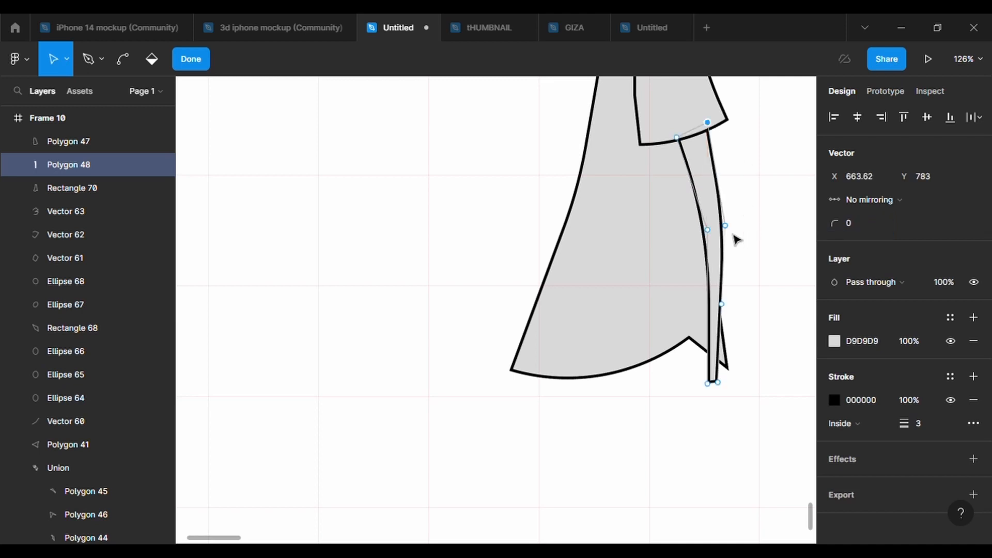
{"action": "left_click_drag", "start_coordinate": [726, 226], "coordinate": [746, 223]}
{"action": "double_click", "coordinate": [769, 285]}
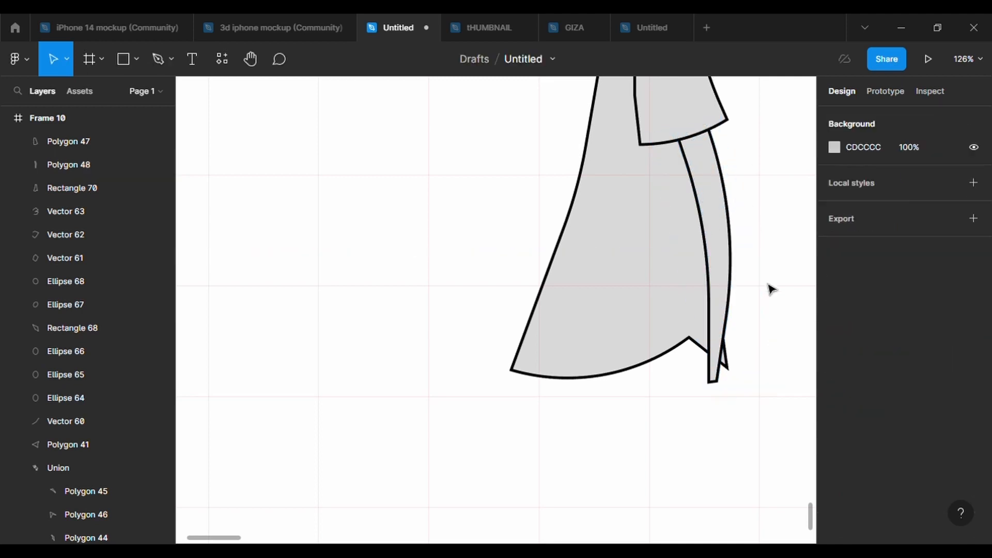
Rotate the arm slightly and adjust its outline points so its upper end sits under the sleeve.
{"action": "scroll", "coordinate": [770, 288], "scroll_direction": "down", "scroll_amount": 4}
{"action": "scroll", "coordinate": [770, 288], "scroll_direction": "down", "scroll_amount": 2}
{"action": "left_click", "coordinate": [743, 306]}
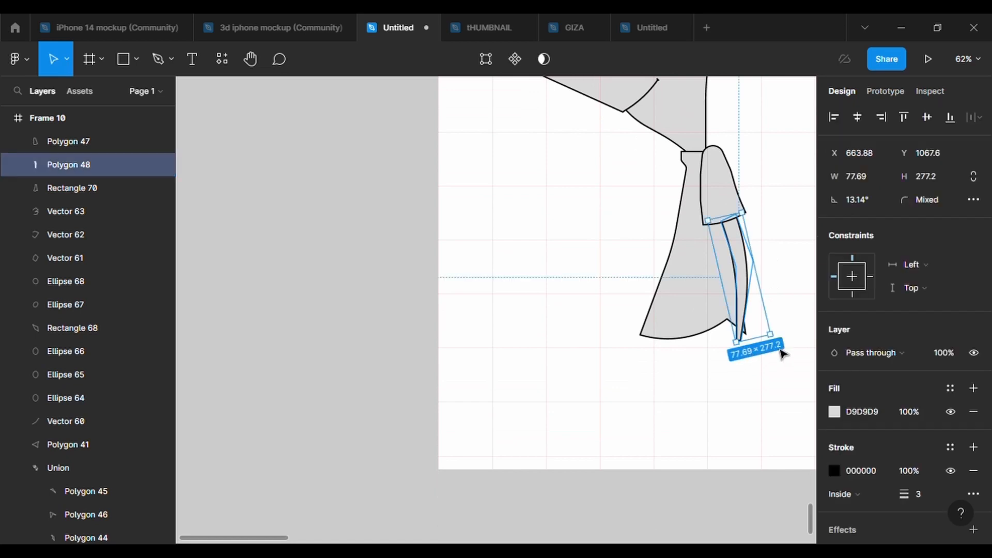
{"action": "left_click_drag", "start_coordinate": [786, 347], "coordinate": [779, 351]}
{"action": "double_click", "coordinate": [742, 300]}
{"action": "left_click_drag", "start_coordinate": [774, 218], "coordinate": [724, 215]}
{"action": "key", "text": "Escape"}
{"action": "left_click", "coordinate": [786, 373]}
Draw a rectangle about 246 × 200 below the body for the shorts and send it to the back.
{"action": "scroll", "coordinate": [708, 397], "scroll_direction": "down", "scroll_amount": 1}
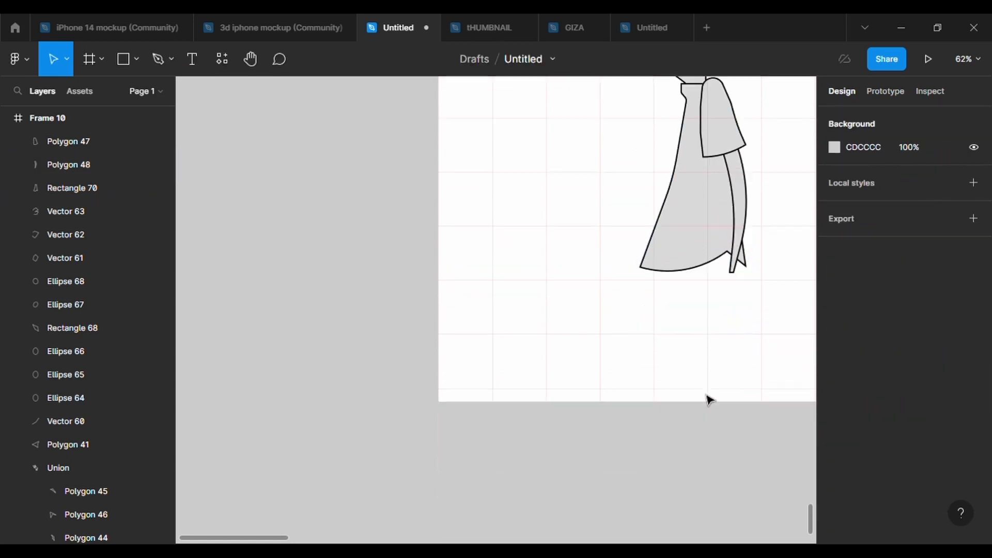
{"action": "scroll", "coordinate": [707, 397], "scroll_direction": "right", "scroll_amount": 1}
{"action": "scroll", "coordinate": [707, 396], "scroll_direction": "up", "scroll_amount": 2}
{"action": "scroll", "coordinate": [710, 399], "scroll_direction": "down", "scroll_amount": 2}
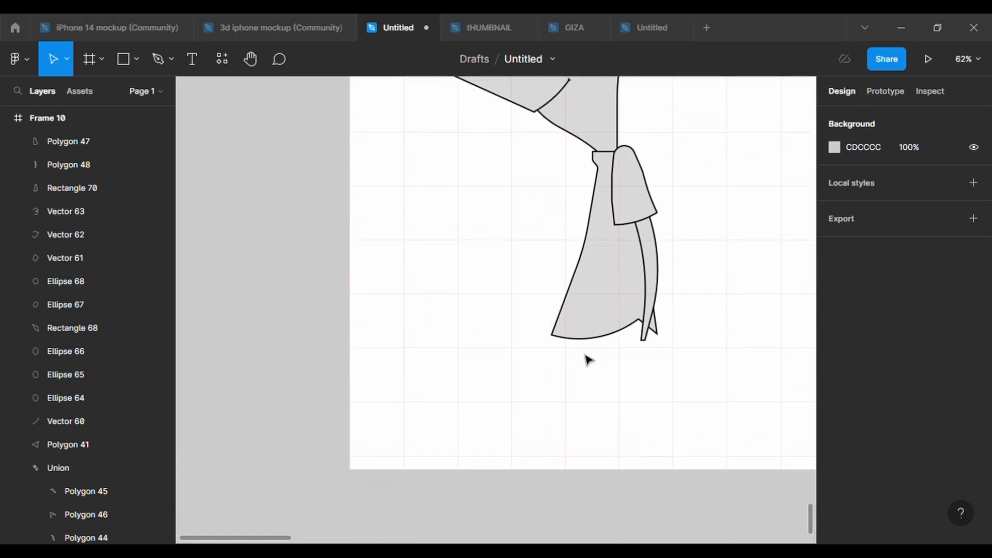
{"action": "left_click", "coordinate": [123, 59]}
{"action": "left_click_drag", "start_coordinate": [557, 329], "coordinate": [667, 419]}
{"action": "right_click", "coordinate": [645, 356]}
{"action": "left_click", "coordinate": [678, 274]}
Give the shorts rectangle a black inside stroke of 3 and resize it to 219 × 231.
{"action": "left_click", "coordinate": [973, 447]}
{"action": "left_click", "coordinate": [925, 494]}
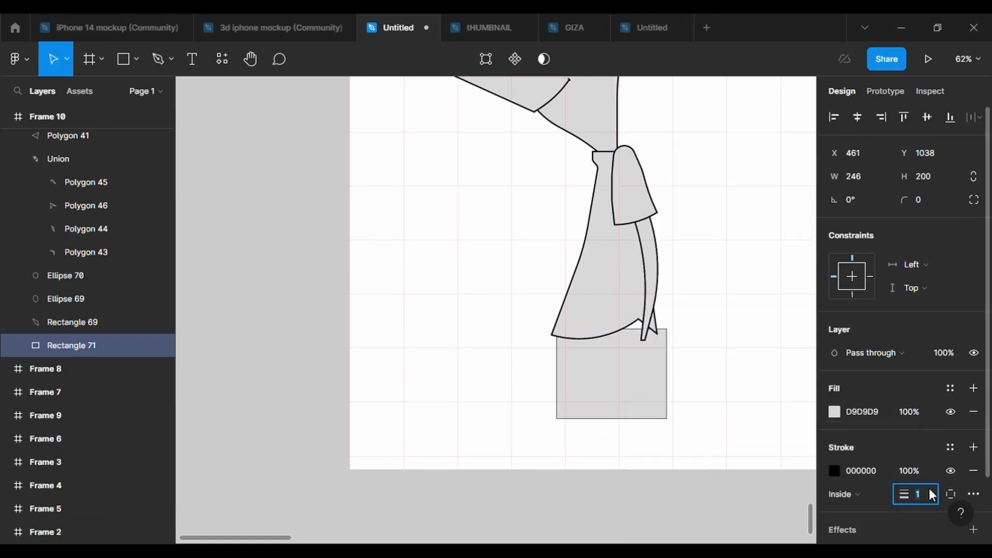
{"action": "type", "text": "3"}
{"action": "key", "text": "Return"}
{"action": "left_click_drag", "start_coordinate": [672, 400], "coordinate": [660, 401]}
{"action": "left_click_drag", "start_coordinate": [628, 340], "coordinate": [628, 326]}
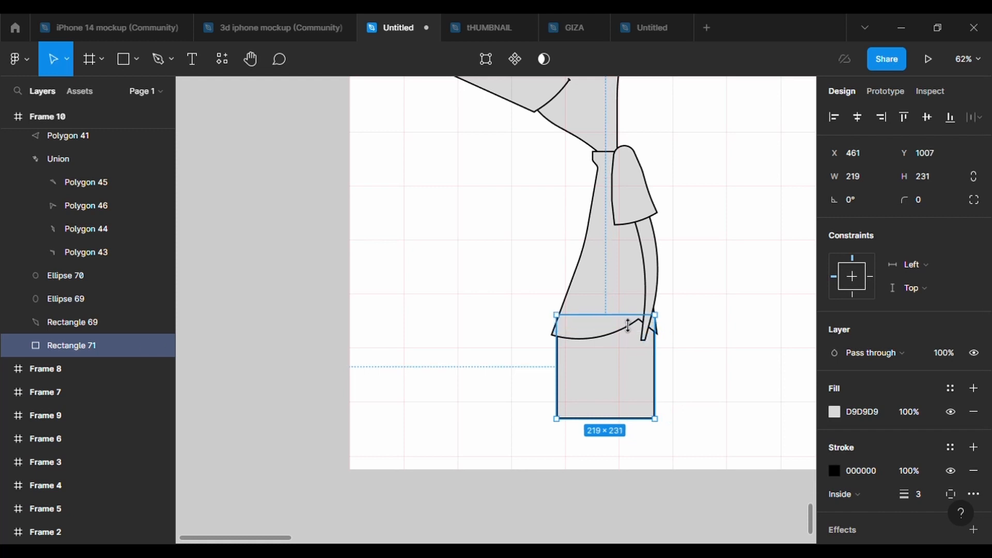
Draw a rectangle of about 86 × 101 for a pocket at the shorts' upper right, with a black inside stroke of 3.
{"action": "scroll", "coordinate": [641, 348], "scroll_direction": "up", "scroll_amount": 5}
{"action": "left_click", "coordinate": [130, 59]}
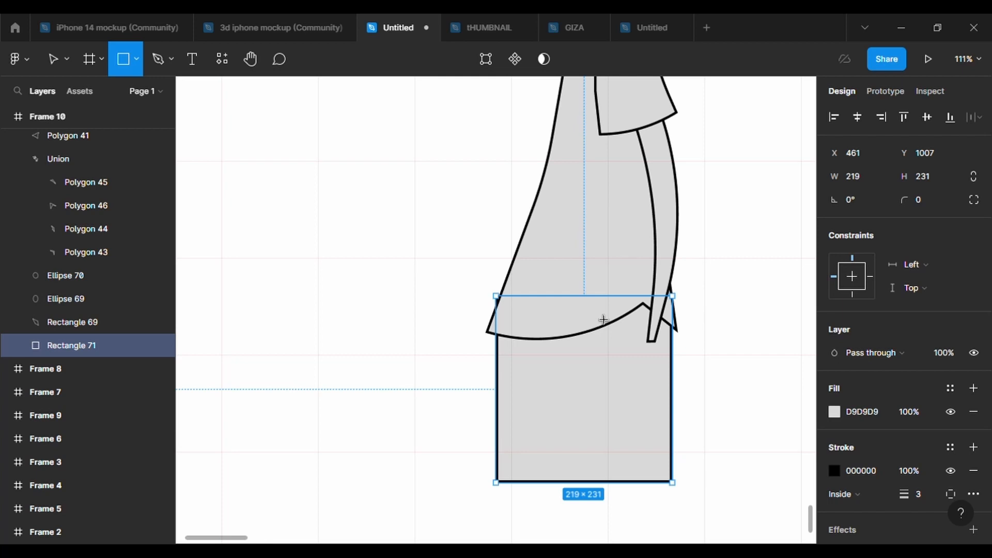
{"action": "left_click_drag", "start_coordinate": [604, 308], "coordinate": [672, 389]}
{"action": "left_click", "coordinate": [974, 447]}
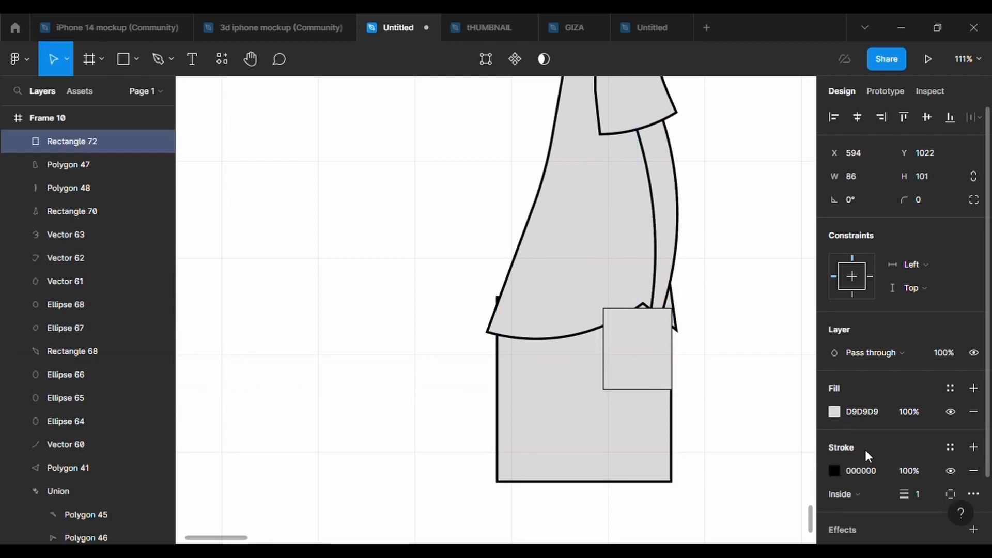
{"action": "left_click", "coordinate": [916, 497]}
{"action": "type", "text": "3"}
{"action": "key", "text": "Return"}
Reshape the pocket's top to follow the garment's hem, rounding the edge point at X 620.5, Y 1032.5 with radius 500.
{"action": "double_click", "coordinate": [665, 369]}
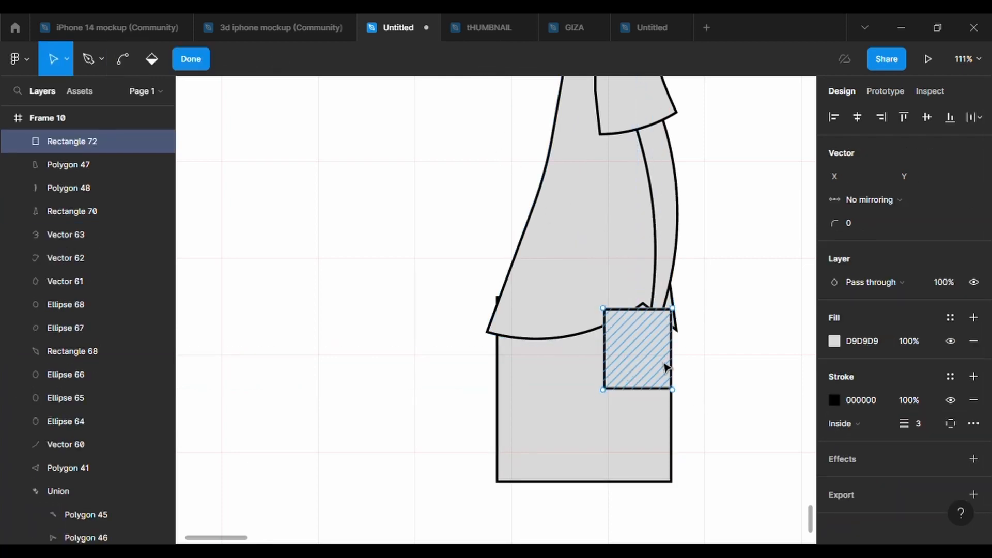
{"action": "scroll", "coordinate": [667, 357], "scroll_direction": "up", "scroll_amount": 5}
{"action": "left_click_drag", "start_coordinate": [689, 289], "coordinate": [688, 303]}
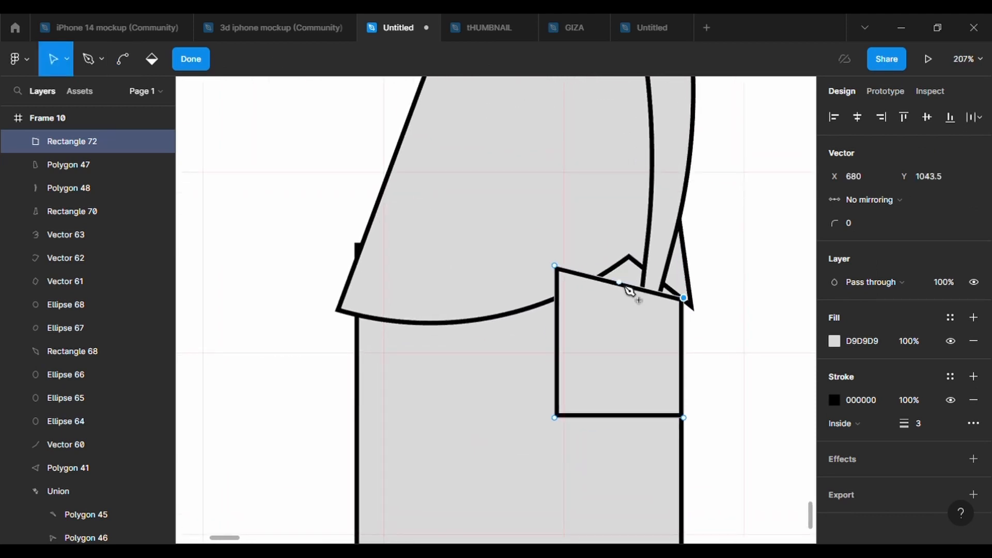
{"action": "left_click_drag", "start_coordinate": [624, 286], "coordinate": [634, 259]}
{"action": "left_click_drag", "start_coordinate": [554, 266], "coordinate": [550, 298]}
{"action": "left_click_drag", "start_coordinate": [590, 276], "coordinate": [594, 281]}
{"action": "left_click", "coordinate": [866, 227]}
{"action": "type", "text": "500"}
{"action": "key", "text": "Return"}
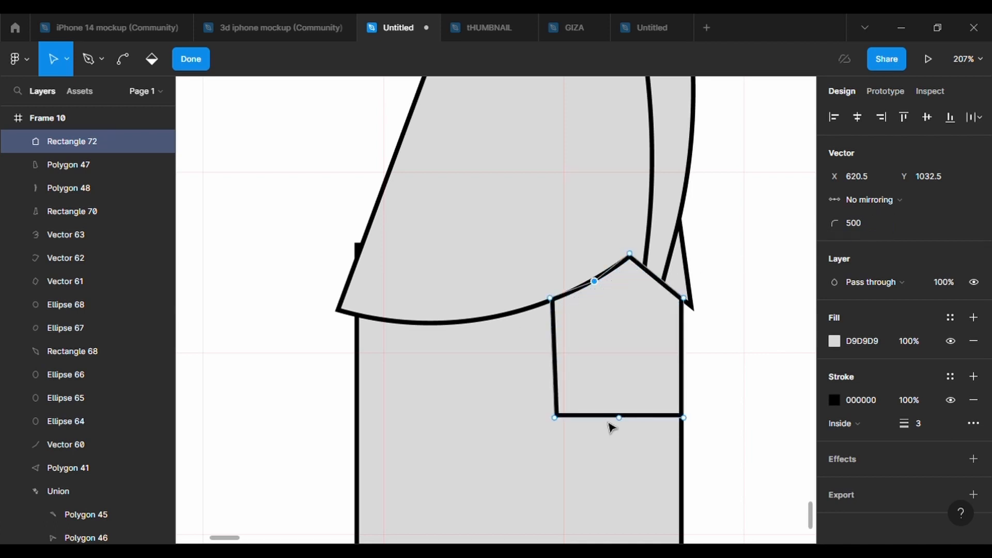
Round the pocket's lower-left corner with a radius of 10.
{"action": "left_click", "coordinate": [555, 418]}
{"action": "left_click", "coordinate": [861, 228]}
{"action": "type", "text": "10"}
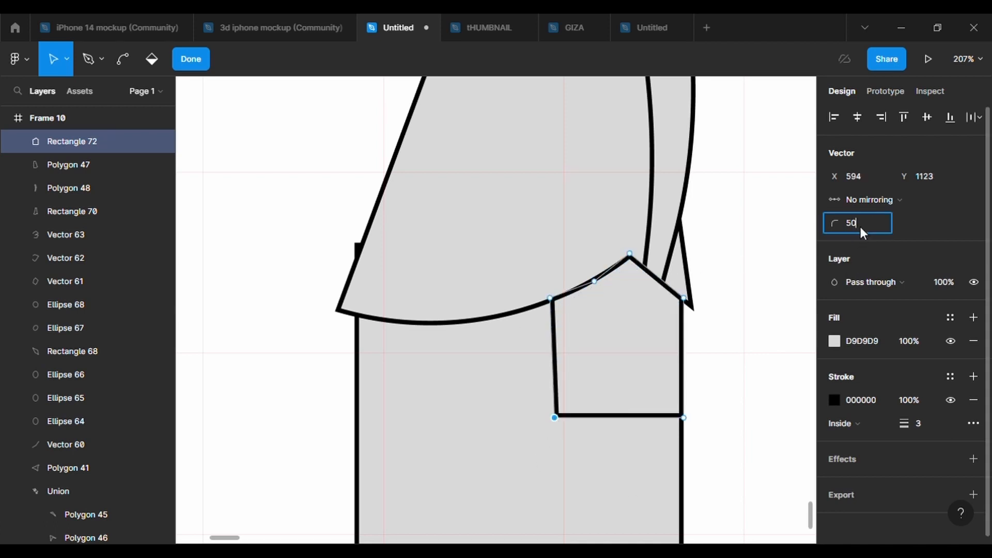
{"action": "key", "text": "Return"}
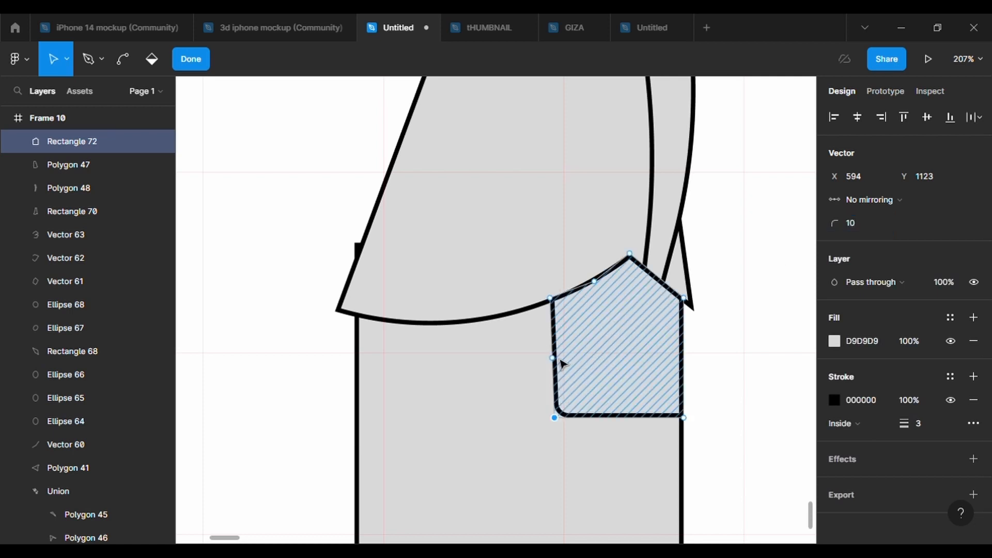
Bow the pocket's left and bottom edges outward with middle points at X 591, Y 1082.5 and X 635, Y 1126.5, radius 500.
{"action": "left_click", "coordinate": [551, 357]}
{"action": "left_click", "coordinate": [863, 224]}
{"action": "type", "text": "500"}
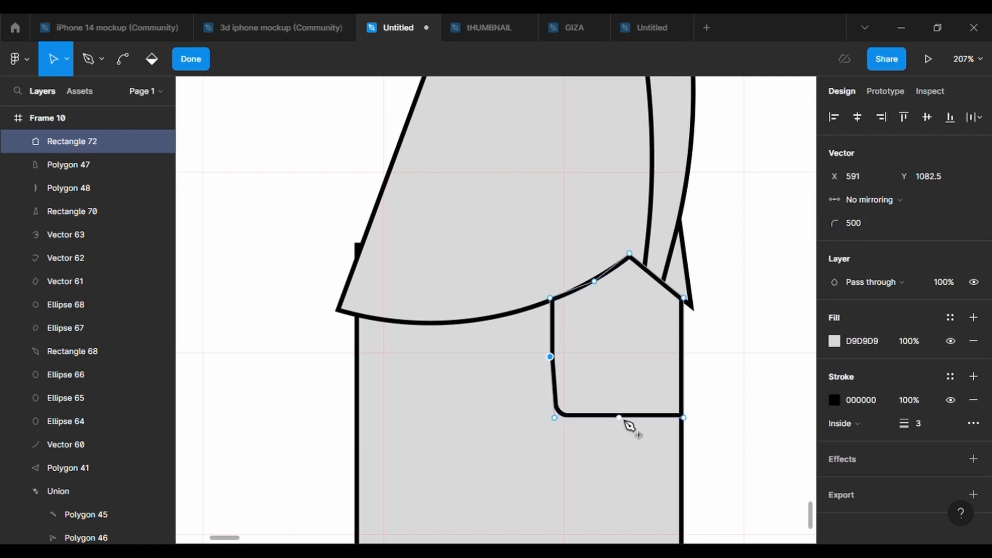
{"action": "left_click", "coordinate": [619, 427]}
{"action": "type", "text": "500"}
{"action": "key", "text": "Return"}
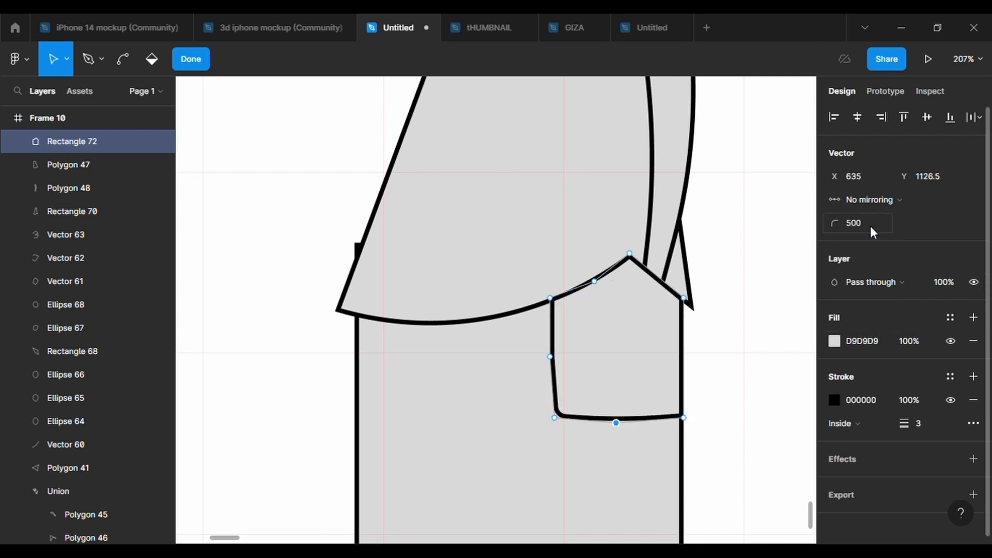
{"action": "key", "text": "Escape"}
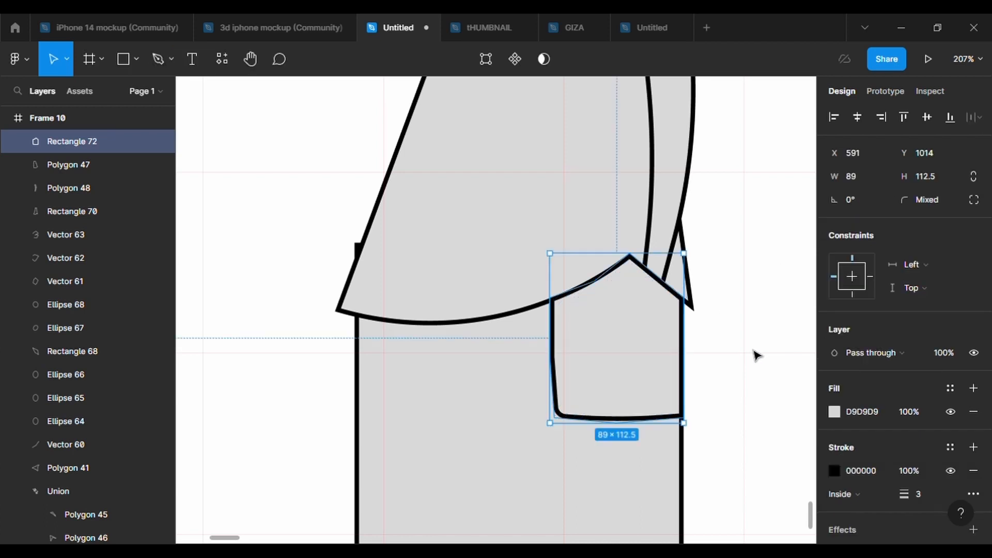
Draw a slightly curved line with stroke 3 across the lower part of the pocket, with its middle point at radius 500.
{"action": "left_click", "coordinate": [752, 354]}
{"action": "scroll", "coordinate": [755, 356], "scroll_direction": "down", "scroll_amount": 3}
{"action": "left_click", "coordinate": [613, 293]}
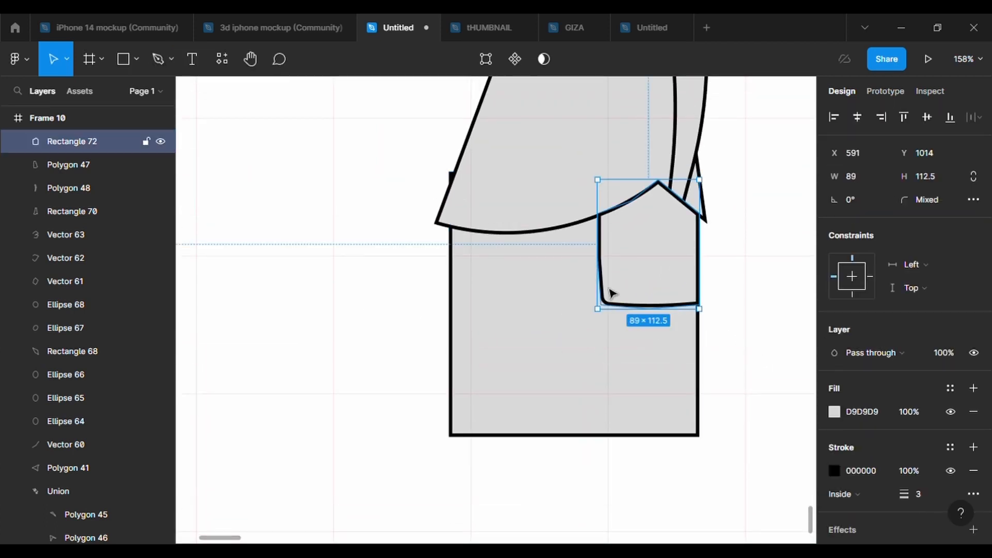
{"action": "key", "text": "p"}
{"action": "left_click", "coordinate": [698, 281]}
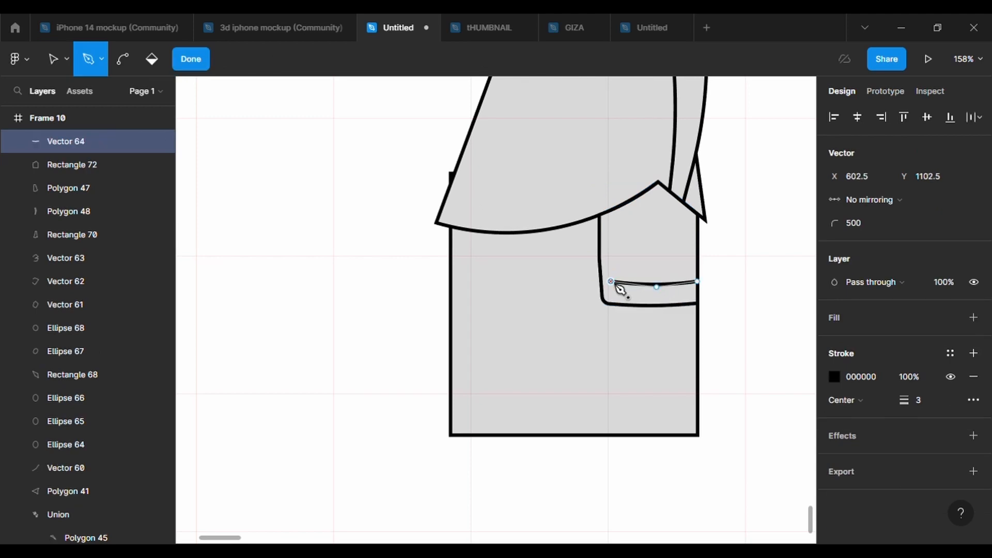
{"action": "key", "text": "Escape"}
Reshape the shorts' left edge below the hem and round its point at X 456.5, Y 1058.5 with radius 500.
{"action": "left_click", "coordinate": [551, 377]}
{"action": "scroll", "coordinate": [551, 379], "scroll_direction": "down", "scroll_amount": 2}
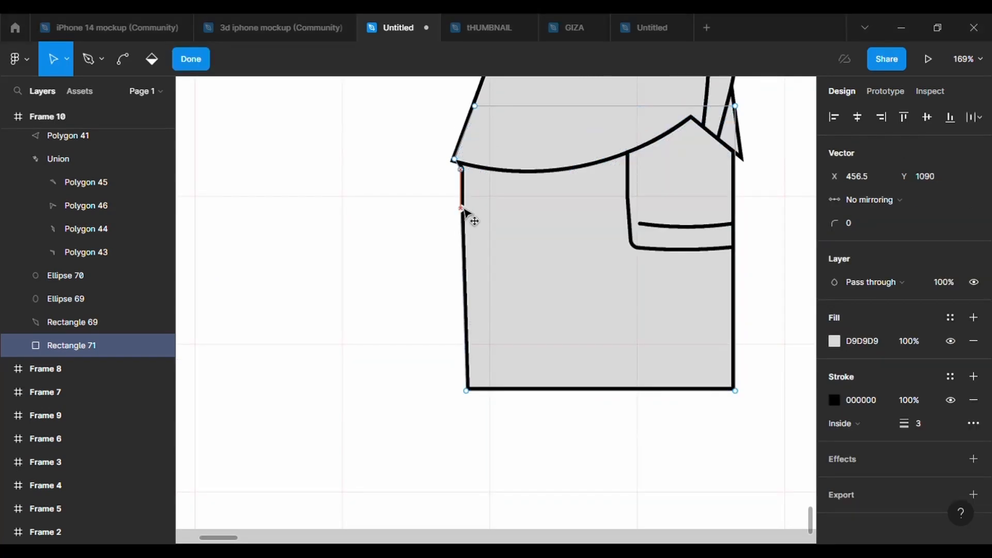
{"action": "left_click_drag", "start_coordinate": [463, 208], "coordinate": [455, 187]}
{"action": "left_click", "coordinate": [464, 171]}
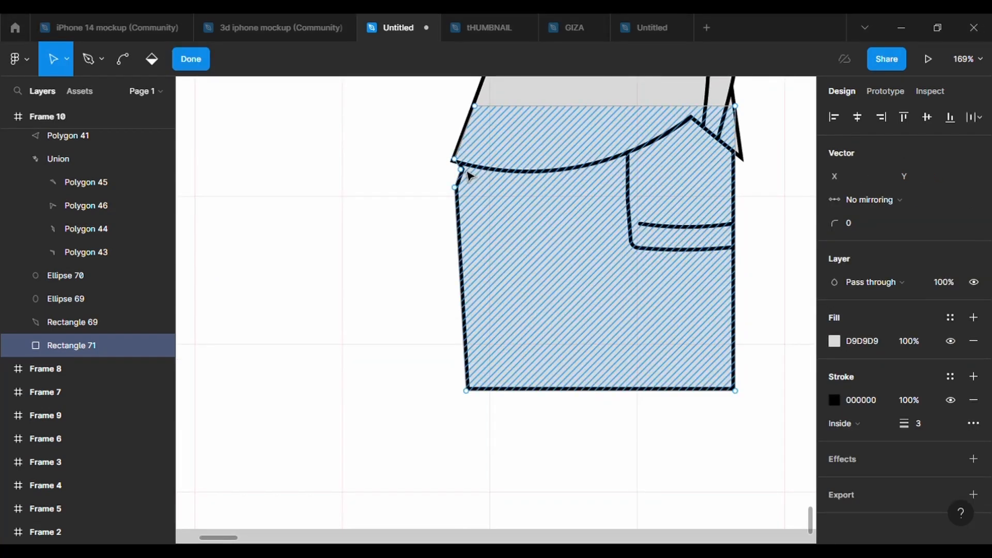
{"action": "left_click", "coordinate": [461, 170]}
{"action": "left_click", "coordinate": [864, 225]}
{"action": "type", "text": "500"}
{"action": "key", "text": "Return"}
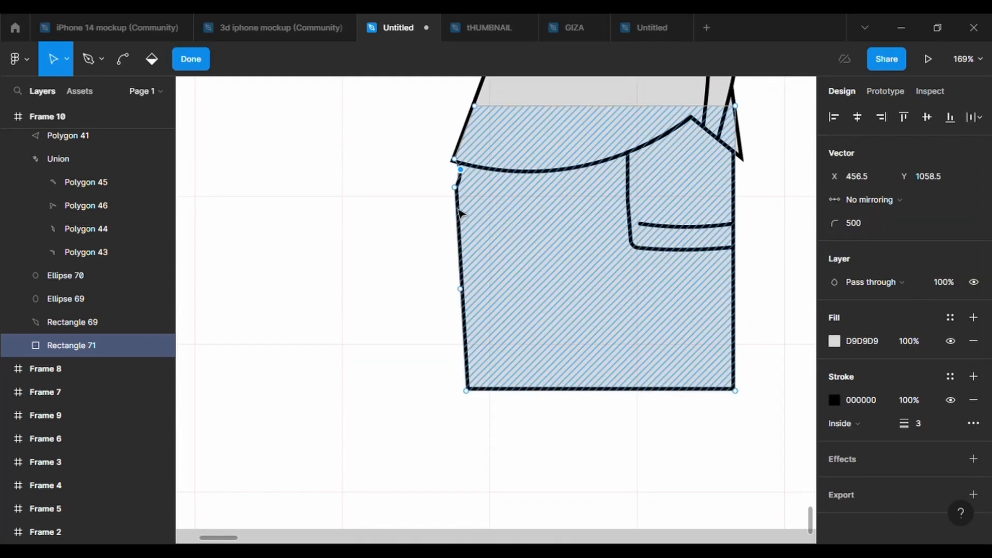
Flare the shorts' left side outward, notch the bottom edge at X 534.5, and lower the right leg's hem point to Y 1242.5.
{"action": "left_click_drag", "start_coordinate": [462, 290], "coordinate": [562, 369]}
{"action": "left_click_drag", "start_coordinate": [647, 376], "coordinate": [557, 380]}
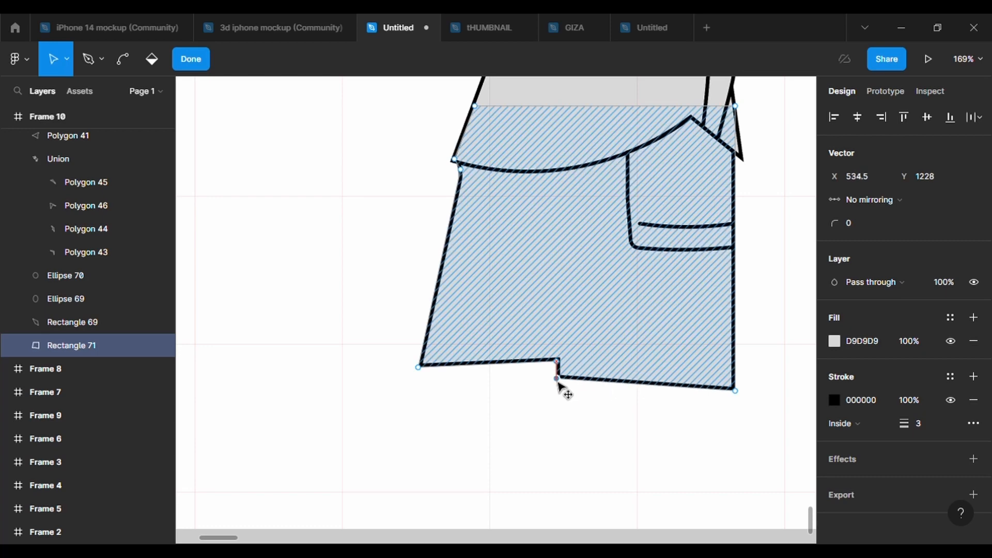
{"action": "left_click_drag", "start_coordinate": [647, 387], "coordinate": [651, 398]}
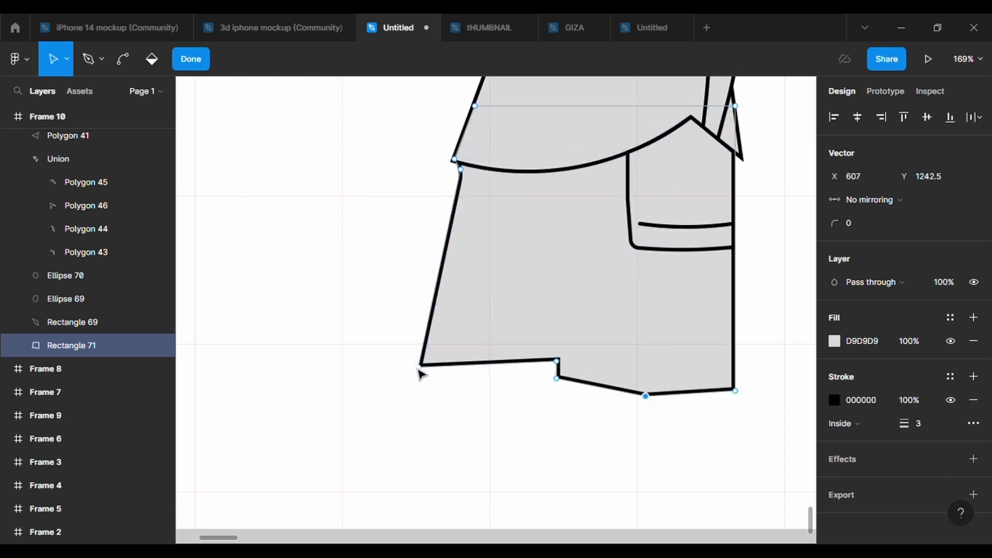
Curve the left leg's hem by raising its outer corner and adding a middle point at X 472, Y 1225 with radius 500.
{"action": "left_click_drag", "start_coordinate": [419, 367], "coordinate": [419, 360]}
{"action": "left_click_drag", "start_coordinate": [488, 361], "coordinate": [484, 367]}
{"action": "left_click", "coordinate": [858, 224]}
{"action": "type", "text": "50"}
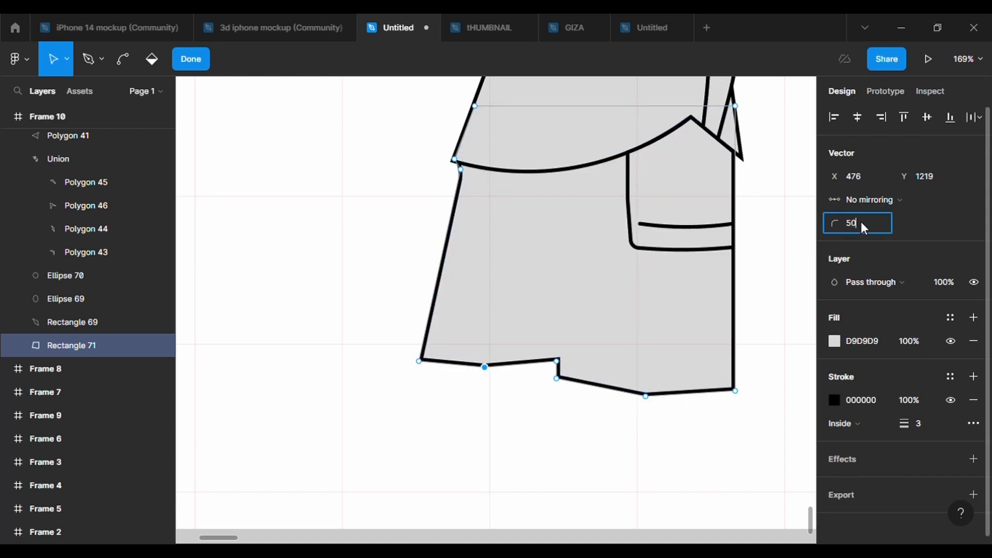
{"action": "type", "text": "0"}
{"action": "key", "text": "Return"}
{"action": "left_click_drag", "start_coordinate": [419, 360], "coordinate": [419, 353]}
{"action": "left_click_drag", "start_coordinate": [484, 367], "coordinate": [480, 375]}
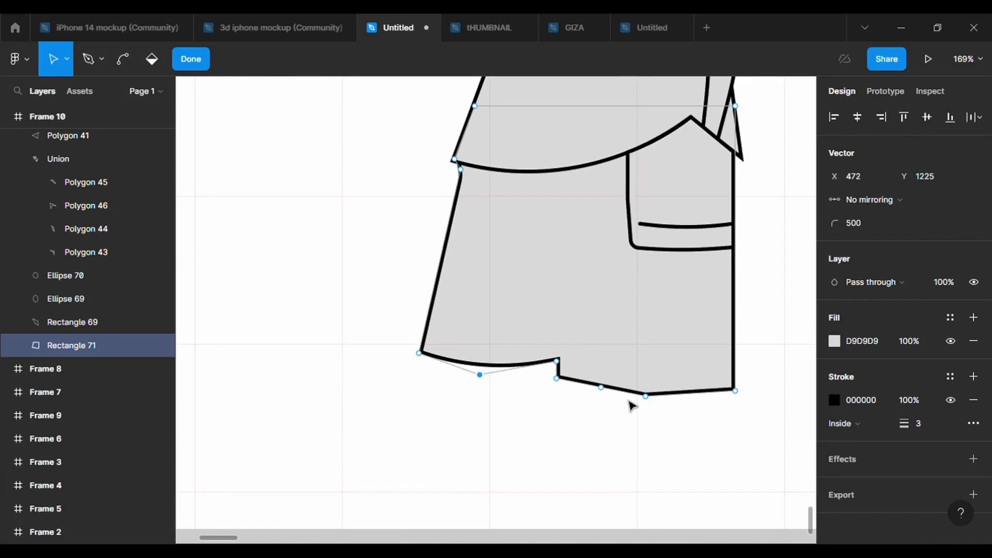
Round the middle point of the right leg's hem with a radius of 500.
{"action": "left_click", "coordinate": [646, 396]}
{"action": "type", "text": "500"}
{"action": "key", "text": "Return"}
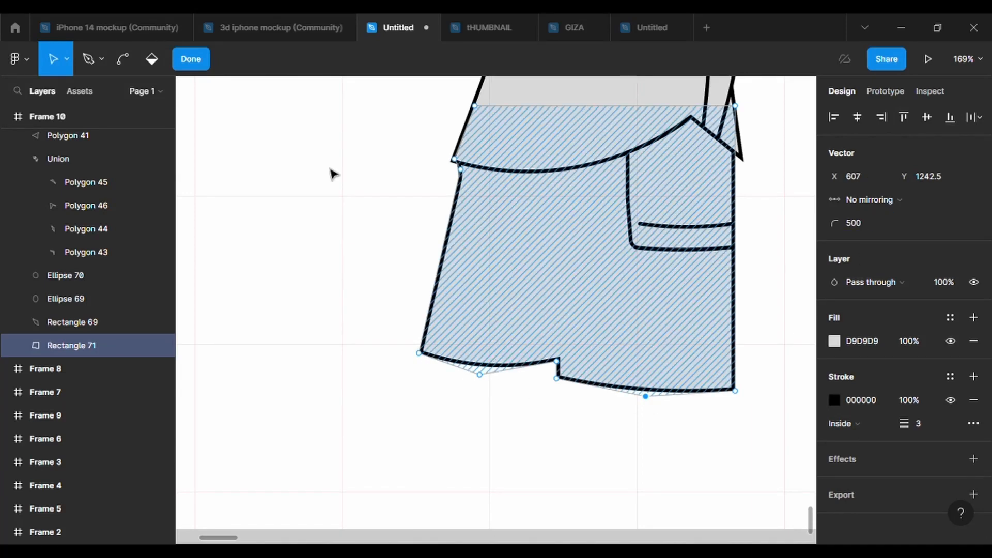
Draw a pen line from the hem notch up between the legs, bending left through X 517.5, Y 1132 as a crease.
{"action": "key", "text": "p"}
{"action": "left_click", "coordinate": [503, 271]}
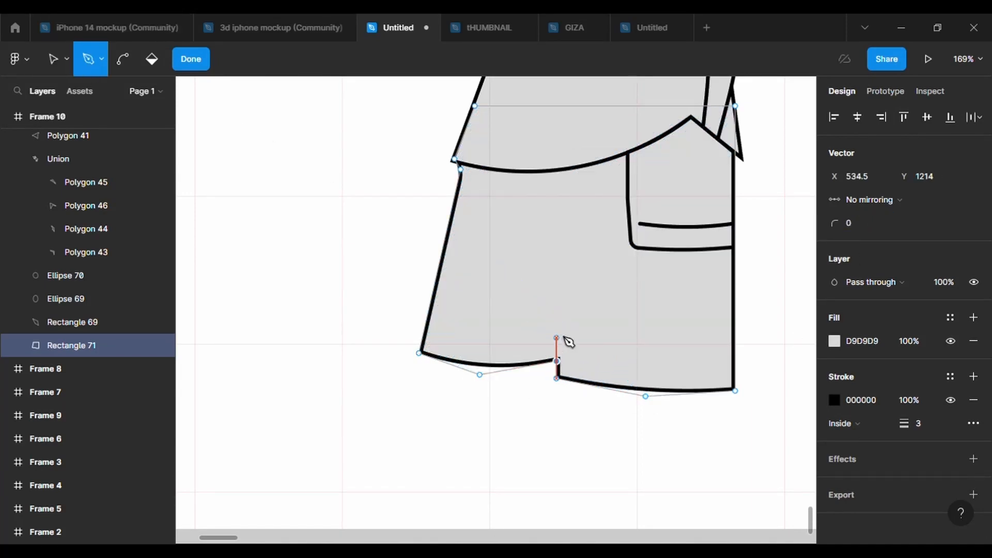
{"action": "key", "text": "ctrl+z"}
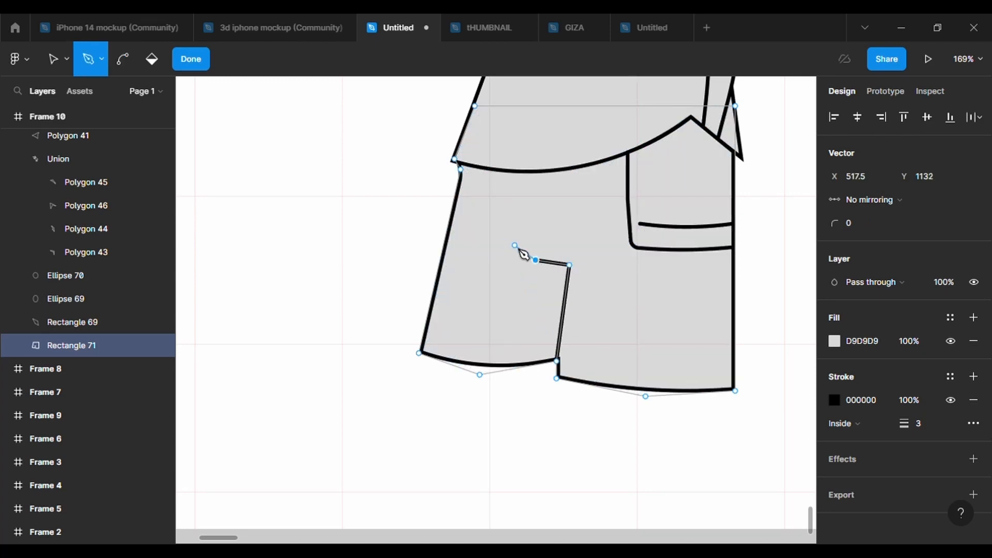
{"action": "key", "text": "Return"}
Round the crease's middle point at X 517.5, Y 1132 with radius 500.
{"action": "left_click", "coordinate": [486, 59]}
{"action": "left_click", "coordinate": [536, 261]}
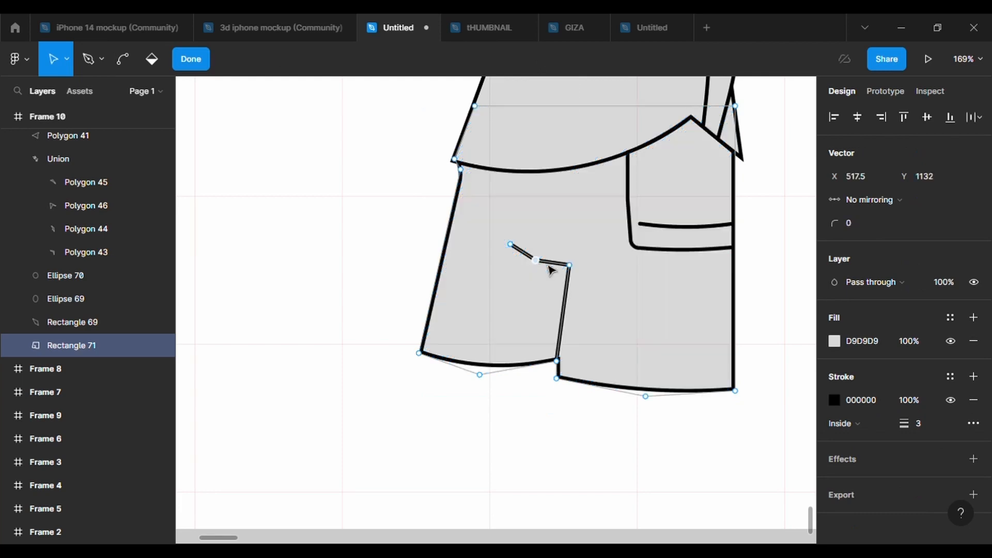
{"action": "left_click", "coordinate": [853, 218]}
{"action": "type", "text": "500"}
{"action": "key", "text": "Return"}
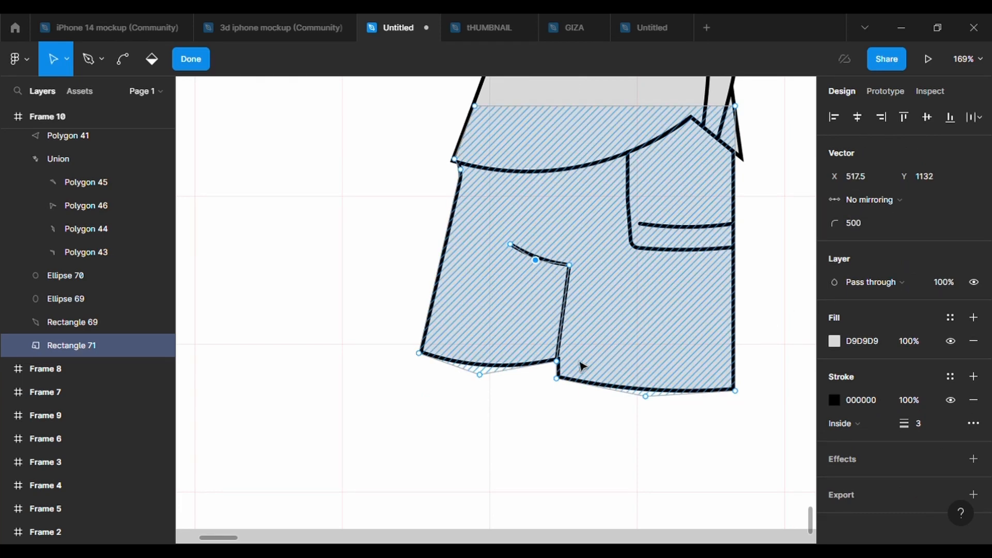
Give the open end of the shorts' crease line a Round end point in the advanced stroke settings.
{"action": "left_click", "coordinate": [974, 423]}
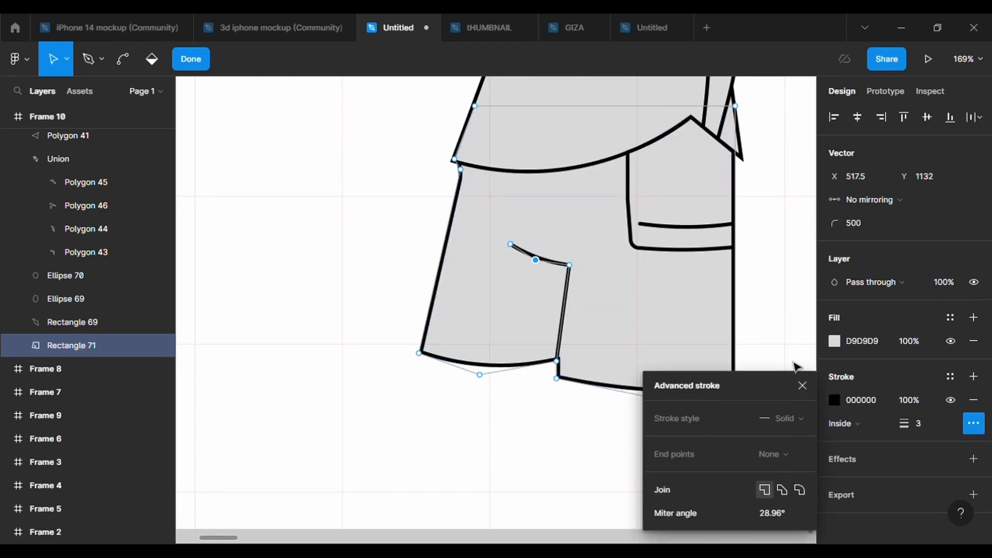
{"action": "key", "text": "Escape"}
{"action": "left_click", "coordinate": [791, 416]}
{"action": "left_click", "coordinate": [731, 419]}
{"action": "left_click", "coordinate": [775, 410]}
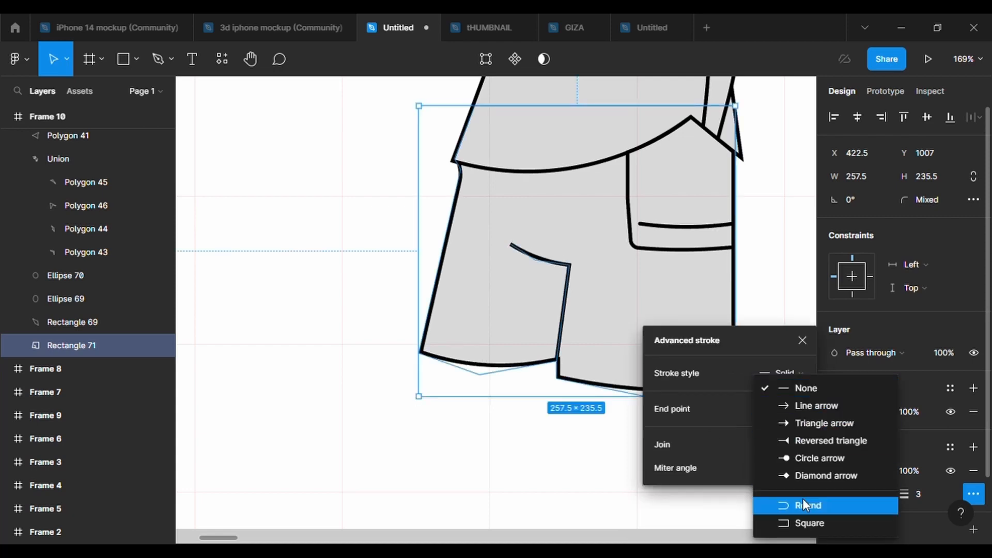
{"action": "left_click", "coordinate": [802, 503]}
{"action": "double_click", "coordinate": [626, 337]}
{"action": "left_click", "coordinate": [561, 364]}
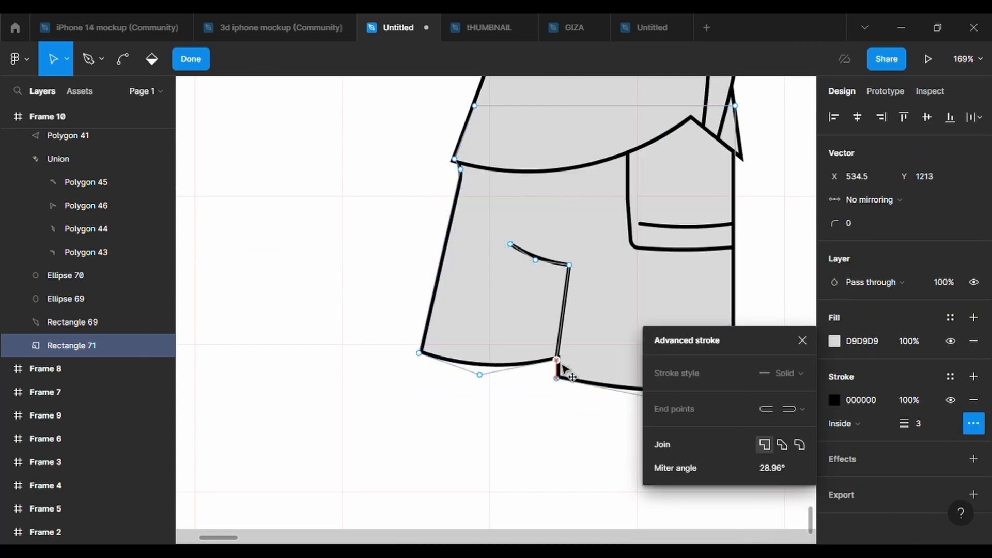
{"action": "double_click", "coordinate": [571, 429]}
{"action": "left_click", "coordinate": [570, 429]}
Draw a narrow rectangle under the right leg's hem as the lower leg, send it to the back and size it 28 × 101.
{"action": "scroll", "coordinate": [571, 429], "scroll_direction": "down", "scroll_amount": 7}
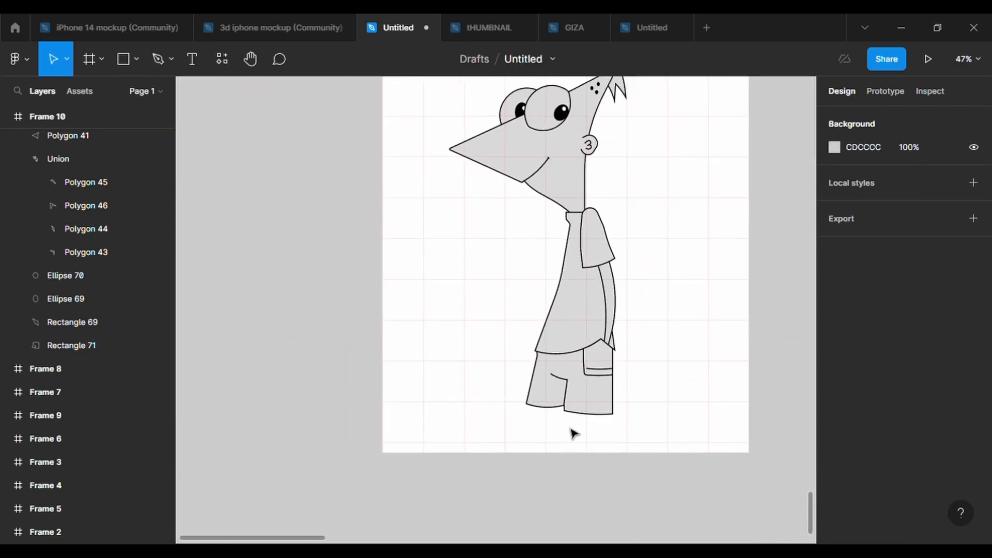
{"action": "scroll", "coordinate": [641, 398], "scroll_direction": "down", "scroll_amount": 2}
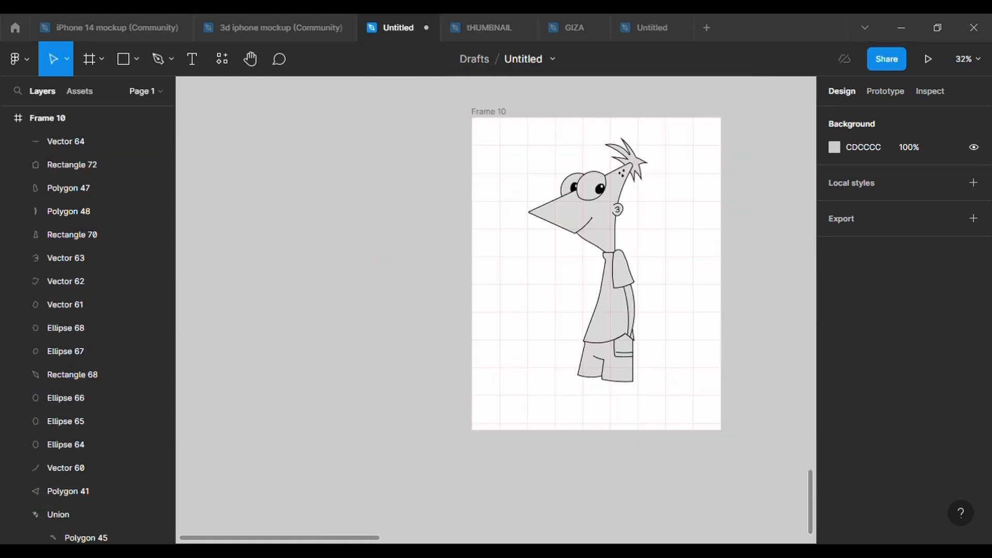
{"action": "scroll", "coordinate": [604, 366], "scroll_direction": "up", "scroll_amount": 4}
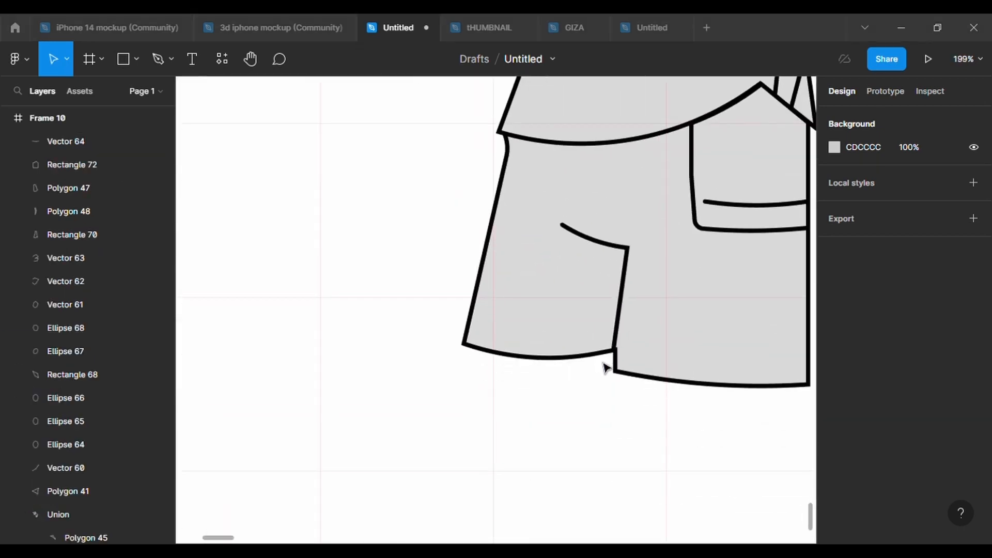
{"action": "scroll", "coordinate": [604, 365], "scroll_direction": "down", "scroll_amount": 1}
{"action": "scroll", "coordinate": [604, 366], "scroll_direction": "right", "scroll_amount": 3}
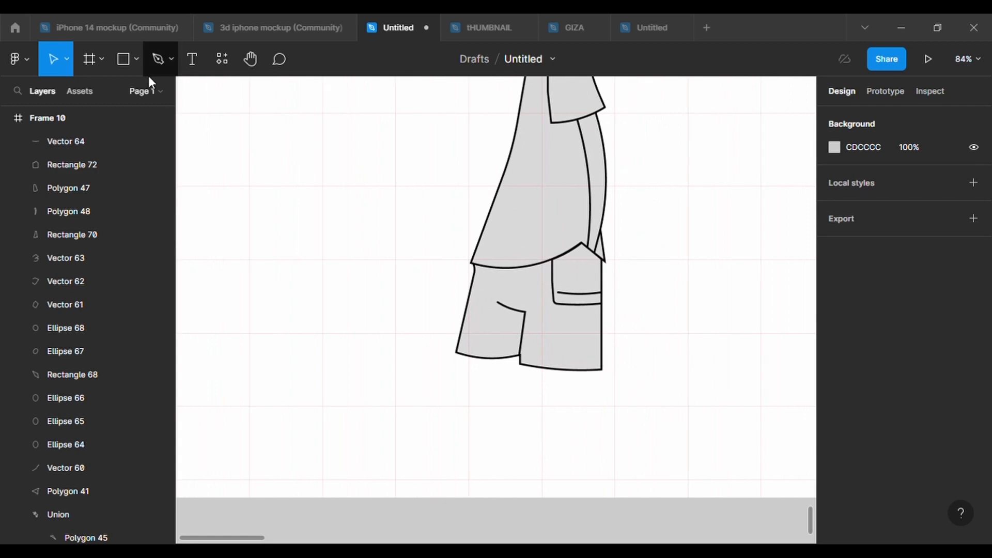
{"action": "key", "text": "r"}
{"action": "left_click_drag", "start_coordinate": [556, 357], "coordinate": [580, 418]}
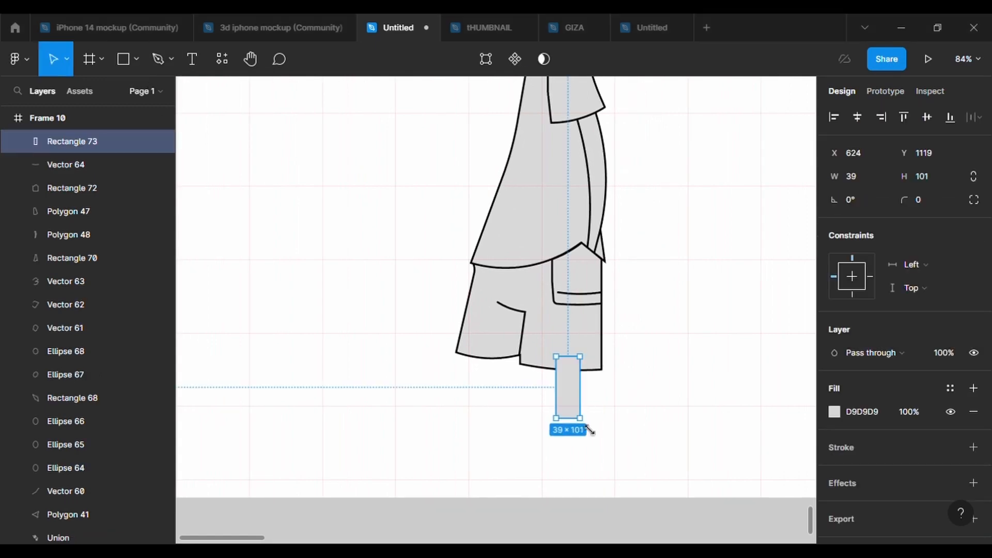
{"action": "right_click", "coordinate": [572, 411]}
{"action": "left_click", "coordinate": [600, 243]}
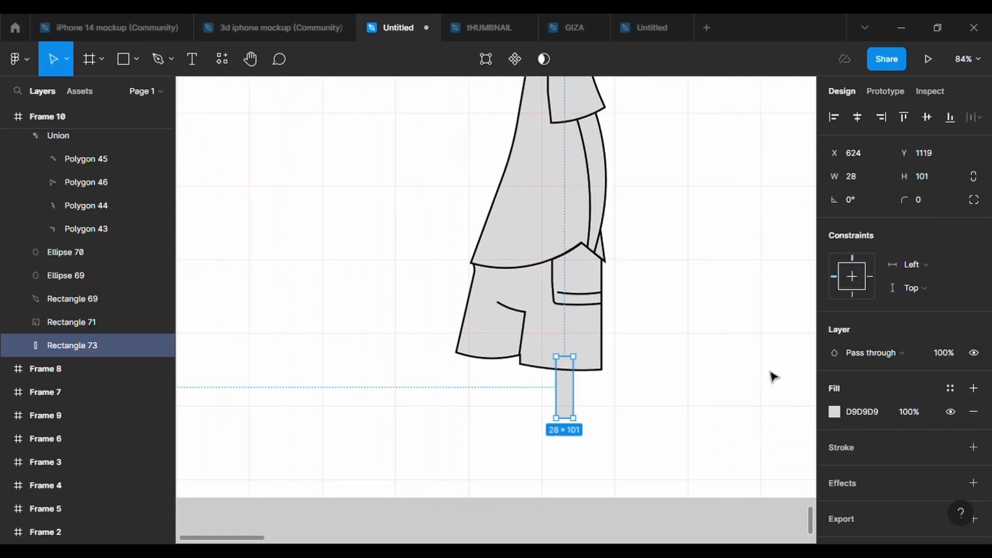
Outline the lower leg with a 3 px black stroke and shorten a duplicate of it to 28 × 39 at the lower end as a sock.
{"action": "left_click", "coordinate": [974, 447]}
{"action": "left_click", "coordinate": [919, 494]}
{"action": "type", "text": "3"}
{"action": "key", "text": "Return"}
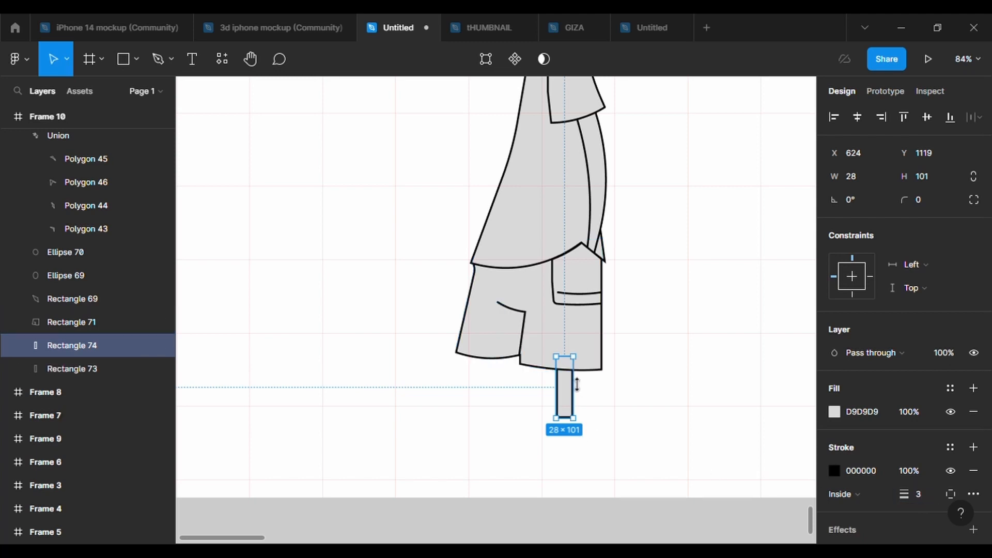
{"action": "left_click_drag", "start_coordinate": [569, 357], "coordinate": [577, 408]}
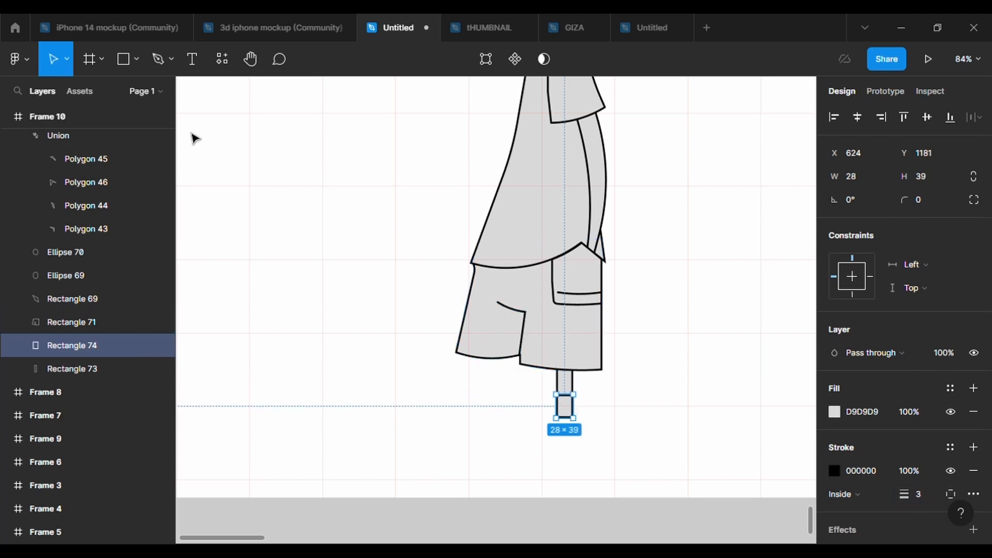
Draw a flat ellipse about 112 wide at the foot of the leg and reshape its points into a shoe with a flatter underside.
{"action": "left_click", "coordinate": [135, 59]}
{"action": "left_click", "coordinate": [129, 145]}
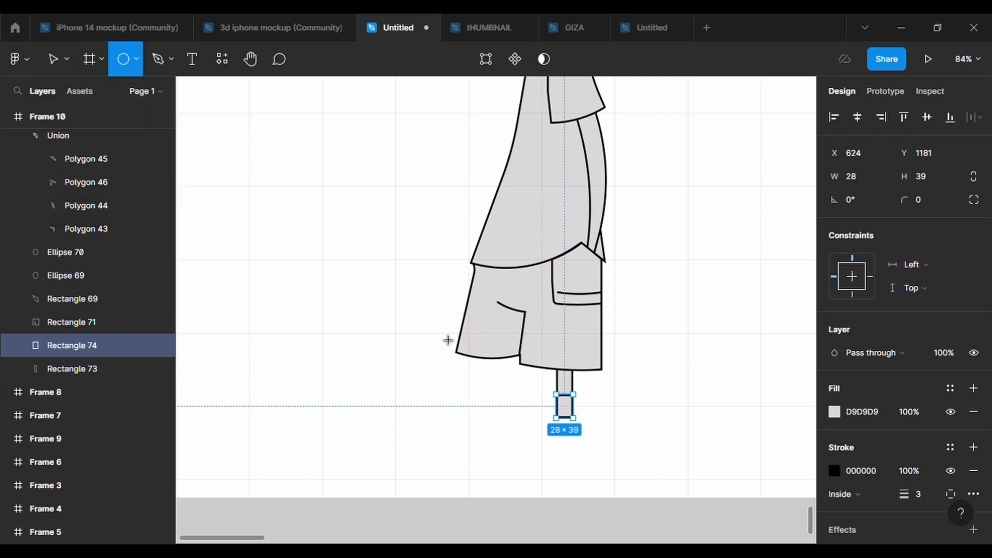
{"action": "mouse_move", "coordinate": [506, 407]}
{"action": "left_mouse_down"}
{"action": "mouse_move", "coordinate": [597, 455]}
{"action": "mouse_move", "coordinate": [574, 447]}
{"action": "mouse_move", "coordinate": [574, 435]}
{"action": "left_mouse_up"}
{"action": "scroll", "coordinate": [554, 433], "scroll_direction": "up", "scroll_amount": 1}
{"action": "scroll", "coordinate": [555, 438], "scroll_direction": "up", "scroll_amount": 2}
{"action": "double_click", "coordinate": [543, 408]}
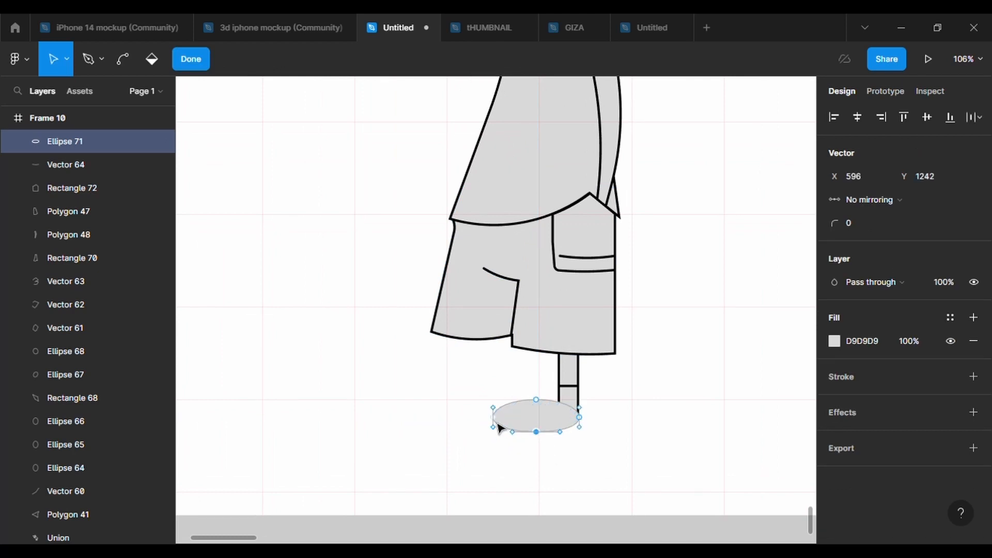
{"action": "left_click", "coordinate": [607, 459]}
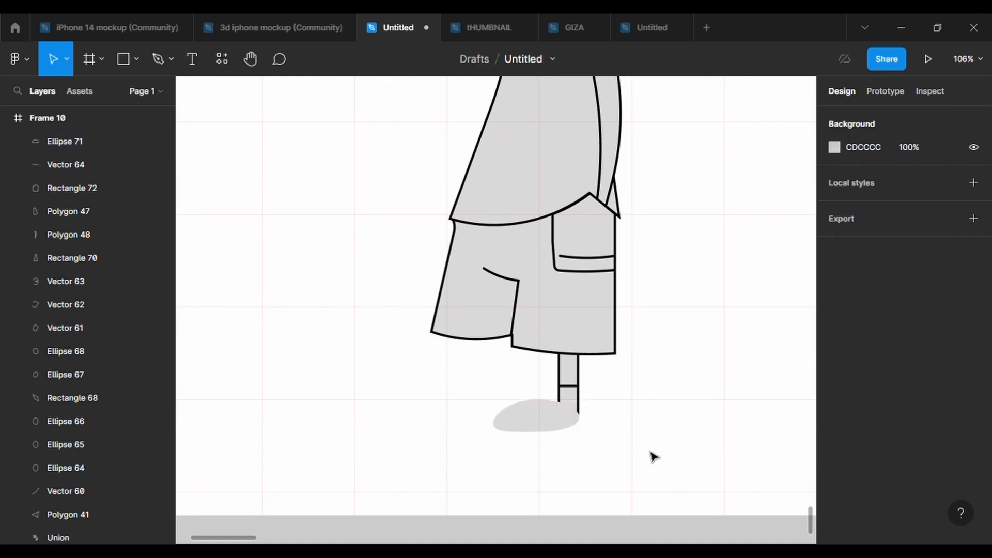
Give the shoe ellipse a 3 px black stroke and combine it with the short sock rectangle using Union.
{"action": "left_click", "coordinate": [561, 428]}
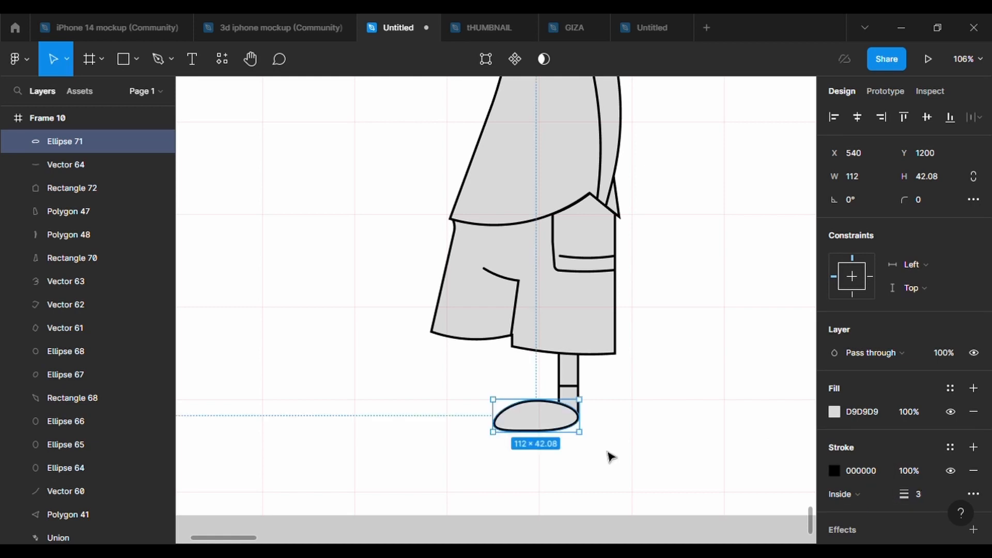
{"action": "left_click", "coordinate": [631, 444]}
{"action": "left_click", "coordinate": [563, 424]}
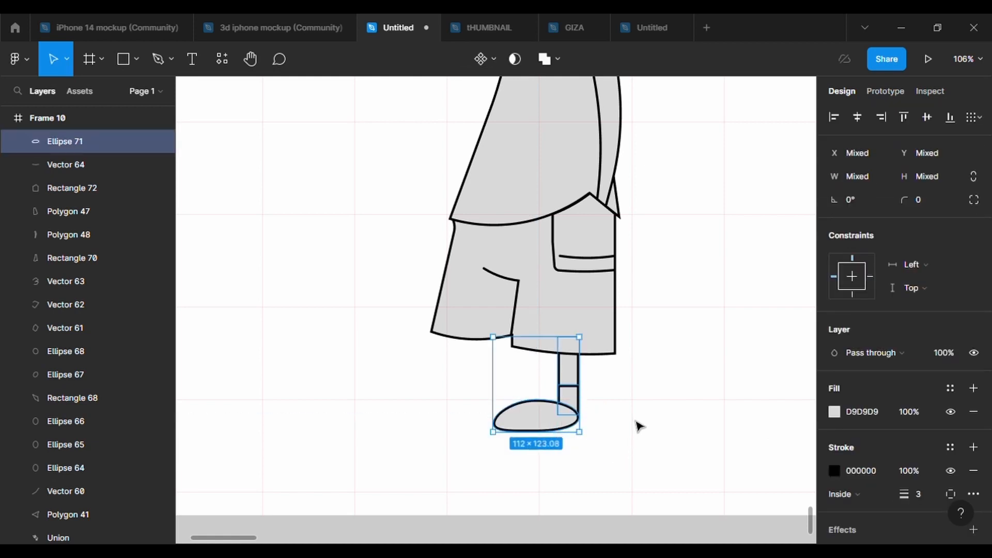
{"action": "left_click", "coordinate": [568, 370]}
{"action": "left_click_drag", "start_coordinate": [607, 438], "coordinate": [565, 412]}
{"action": "left_click", "coordinate": [541, 60]}
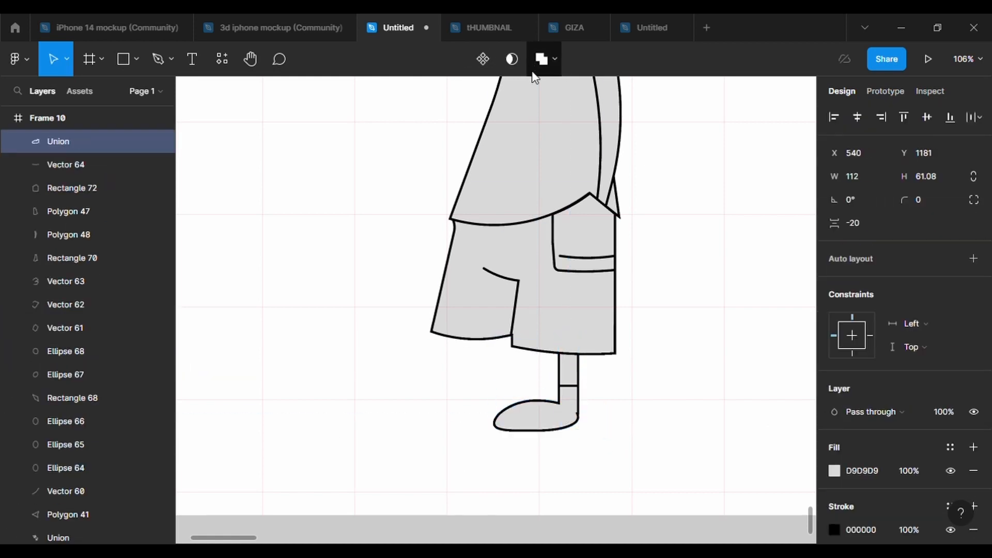
{"action": "scroll", "coordinate": [137, 439], "scroll_direction": "down", "scroll_amount": 7}
{"action": "left_click", "coordinate": [138, 357]}
{"action": "left_click", "coordinate": [532, 418]}
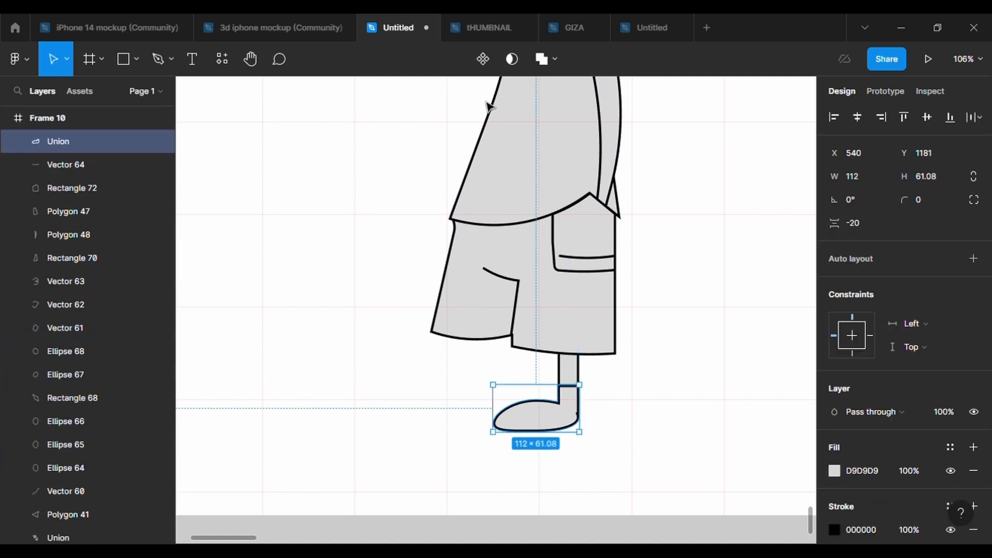
Adjust the heel and bottom points of the ellipse inside the shoe union so it measures 112.29 × 45.5.
{"action": "double_click", "coordinate": [531, 422]}
{"action": "scroll", "coordinate": [611, 417], "scroll_direction": "up", "scroll_amount": 3}
{"action": "key", "text": "Return"}
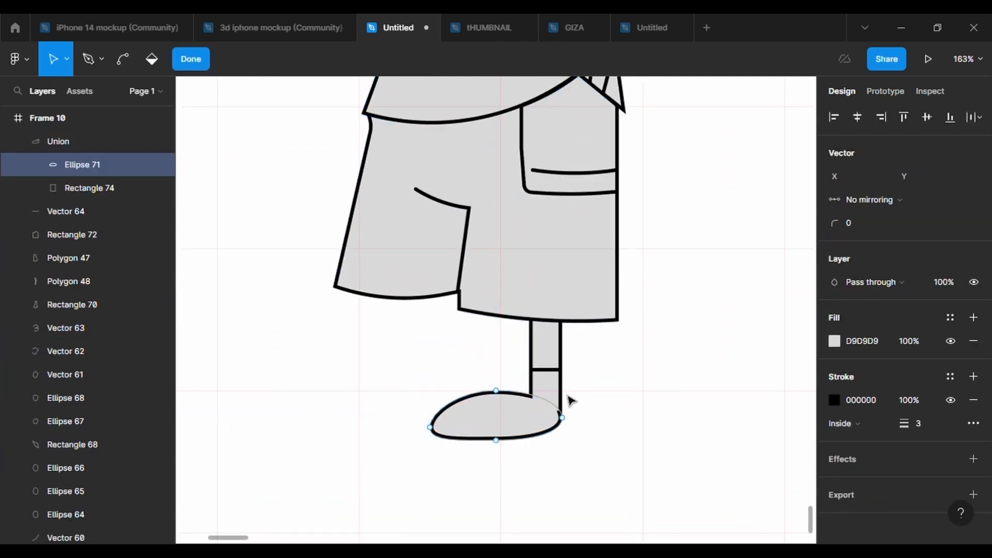
{"action": "left_click", "coordinate": [563, 418]}
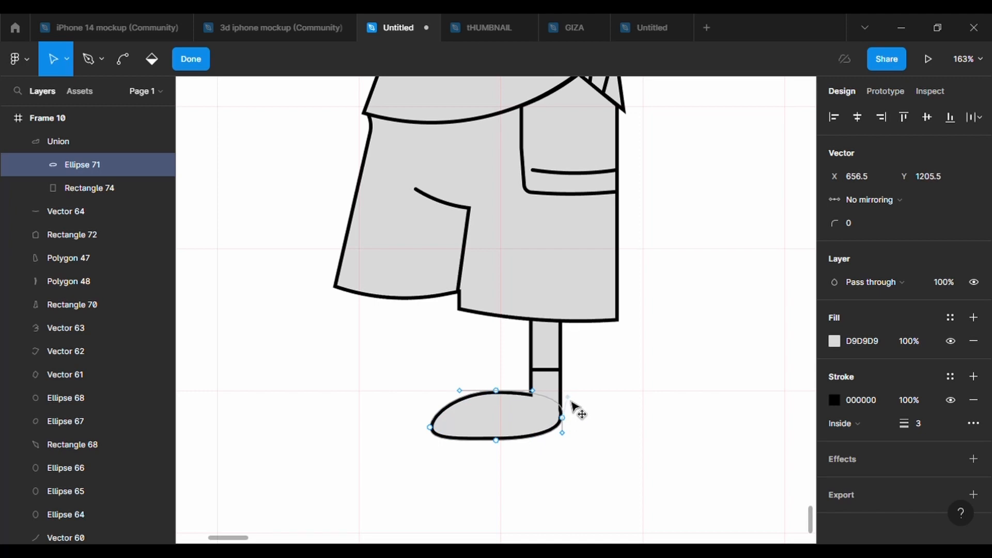
{"action": "key", "text": "Escape"}
{"action": "scroll", "coordinate": [576, 439], "scroll_direction": "up", "scroll_amount": 3}
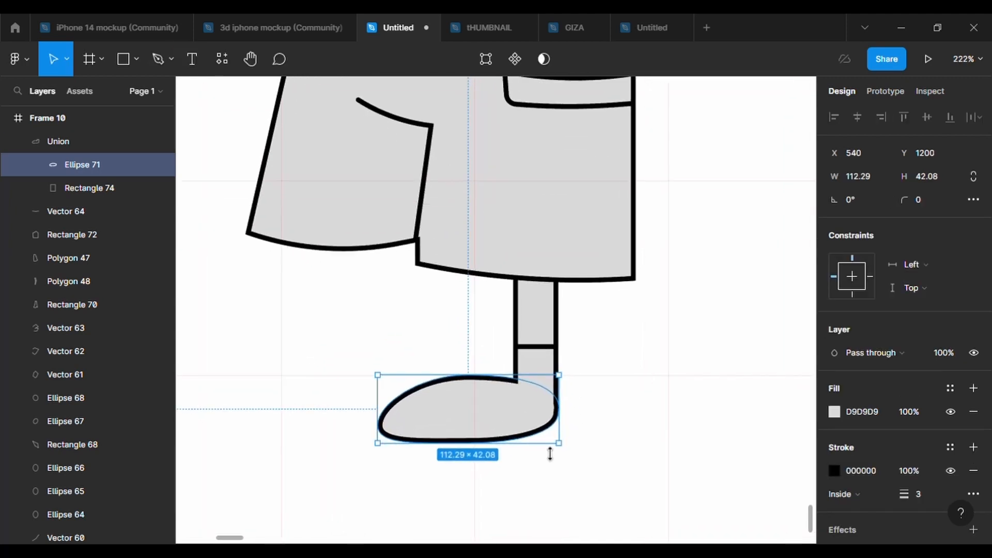
{"action": "key", "text": "Return"}
{"action": "key", "text": "Escape"}
{"action": "scroll", "coordinate": [604, 454], "scroll_direction": "down", "scroll_amount": 5}
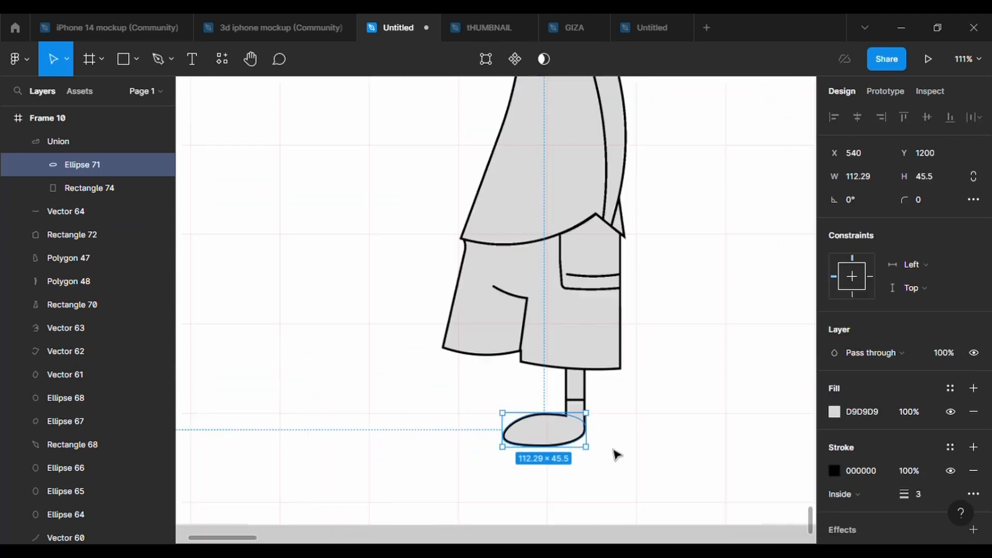
{"action": "left_click", "coordinate": [615, 455]}
Duplicate the shoe ellipse, send the copy to the back and lower it to Y 1207 as the sole.
{"action": "double_click", "coordinate": [541, 431]}
{"action": "key", "text": "ctrl+c"}
{"action": "key", "text": "ctrl+v"}
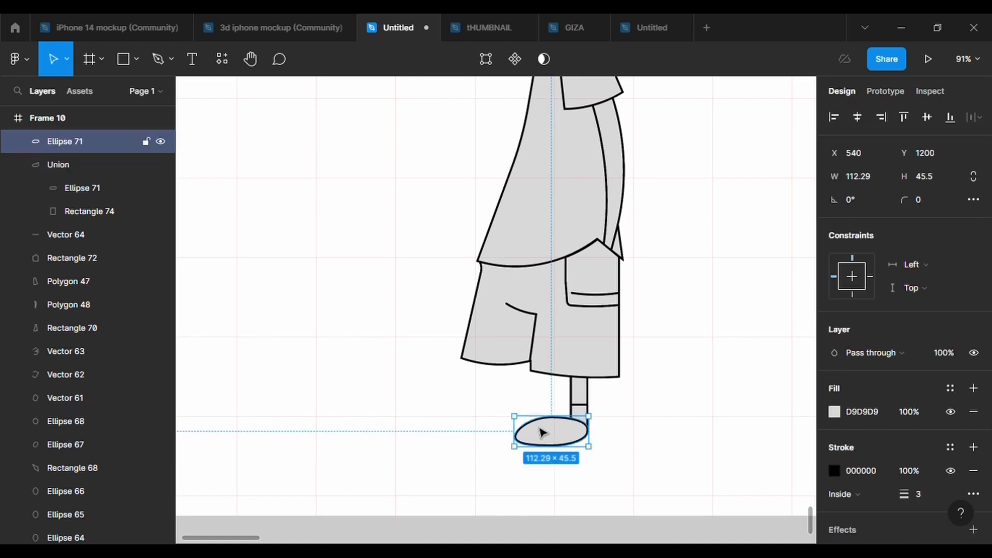
{"action": "right_click", "coordinate": [540, 431]}
{"action": "left_click", "coordinate": [574, 246]}
{"action": "key", "text": "Down"}
{"action": "key", "text": "Down"}
{"action": "key", "text": "Down"}
{"action": "key", "text": "Down"}
{"action": "key", "text": "Down"}
{"action": "key", "text": "Down"}
{"action": "key", "text": "Down"}
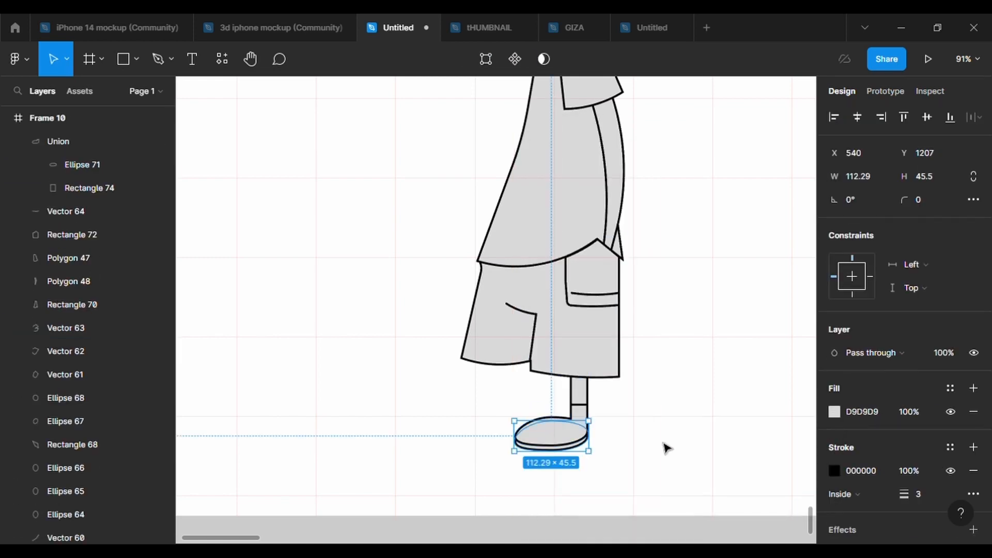
{"action": "left_click", "coordinate": [667, 448]}
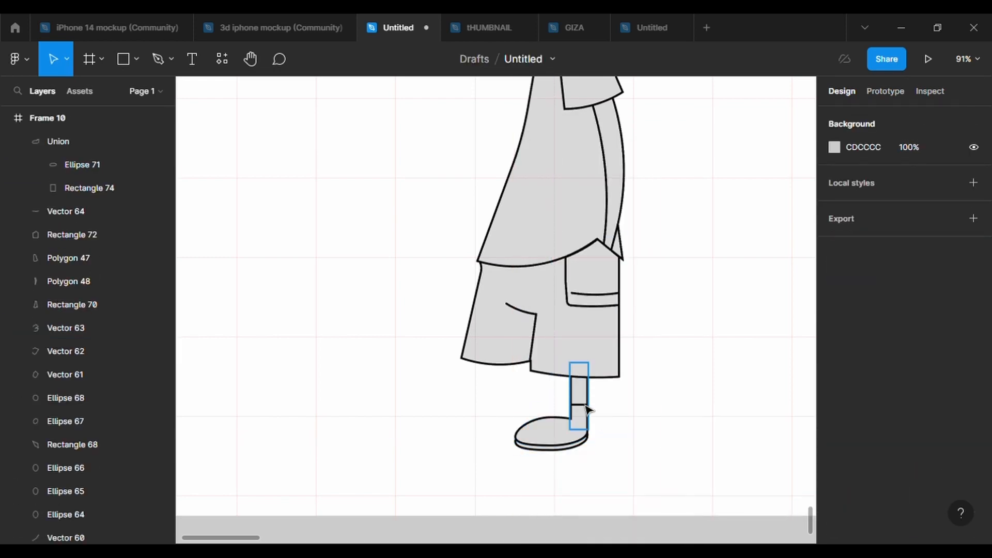
Draw a 24 × 21 ellipse at the tip of the shoe as a toe cap with a 3 px black stroke.
{"action": "scroll", "coordinate": [610, 418], "scroll_direction": "up", "scroll_amount": 4}
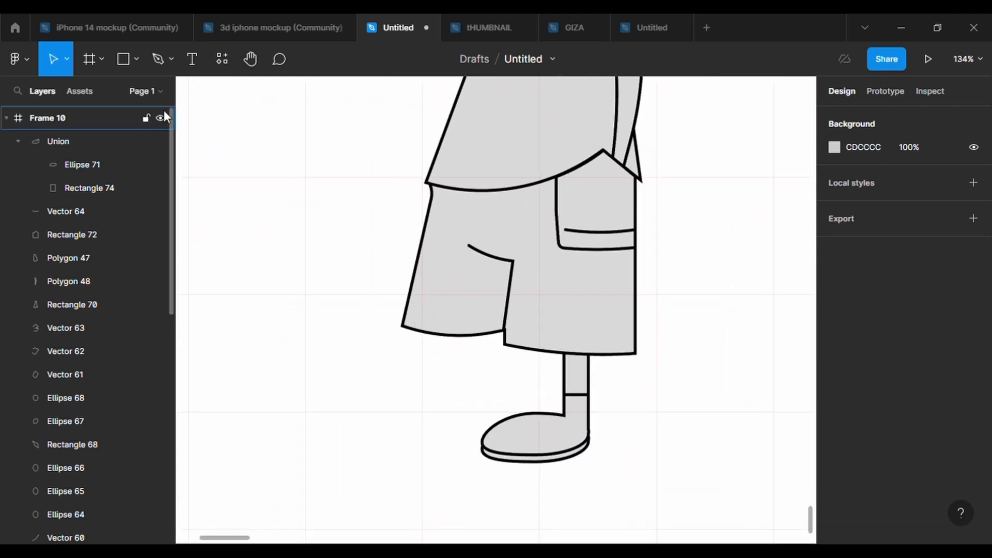
{"action": "left_click", "coordinate": [137, 59]}
{"action": "left_click", "coordinate": [140, 147]}
{"action": "scroll", "coordinate": [540, 425], "scroll_direction": "up", "scroll_amount": 6}
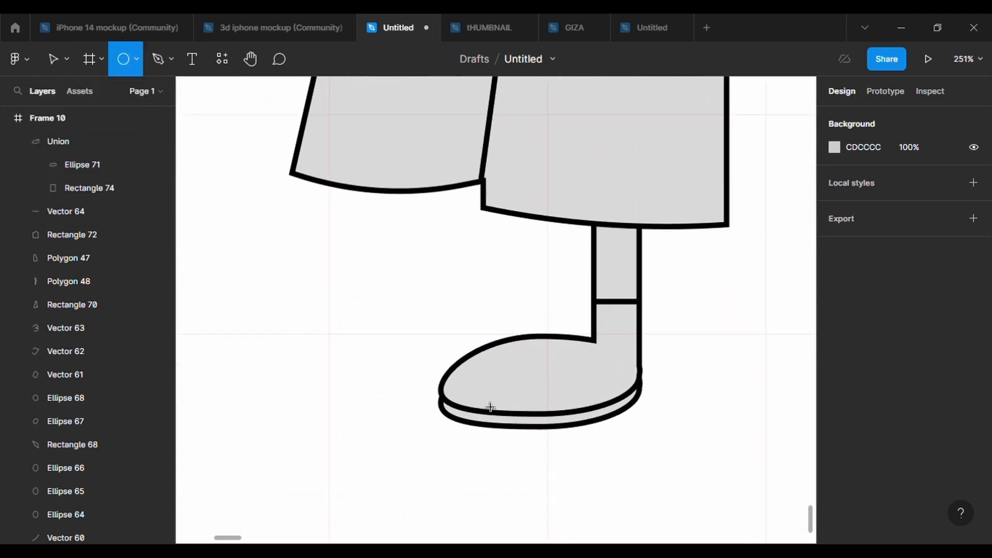
{"action": "left_click_drag", "start_coordinate": [447, 369], "coordinate": [491, 407]}
{"action": "left_click", "coordinate": [914, 459]}
{"action": "left_click", "coordinate": [923, 494]}
{"action": "type", "text": "3"}
{"action": "key", "text": "Return"}
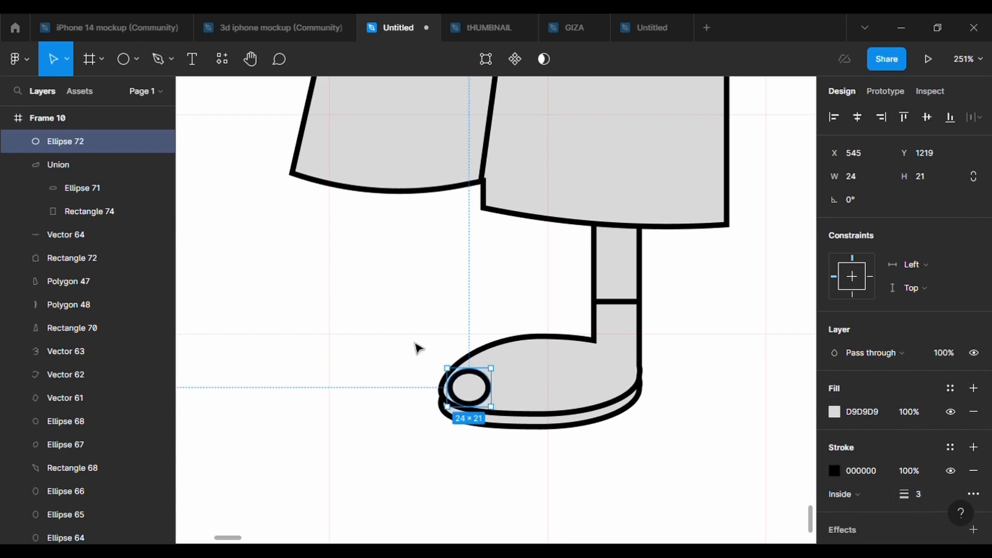
Enlarge the toe cap ellipse by widening it to 30 and raising its upper edge to the shoe's outline.
{"action": "scroll", "coordinate": [487, 421], "scroll_direction": "up", "scroll_amount": 4}
{"action": "left_click_drag", "start_coordinate": [495, 362], "coordinate": [514, 362]}
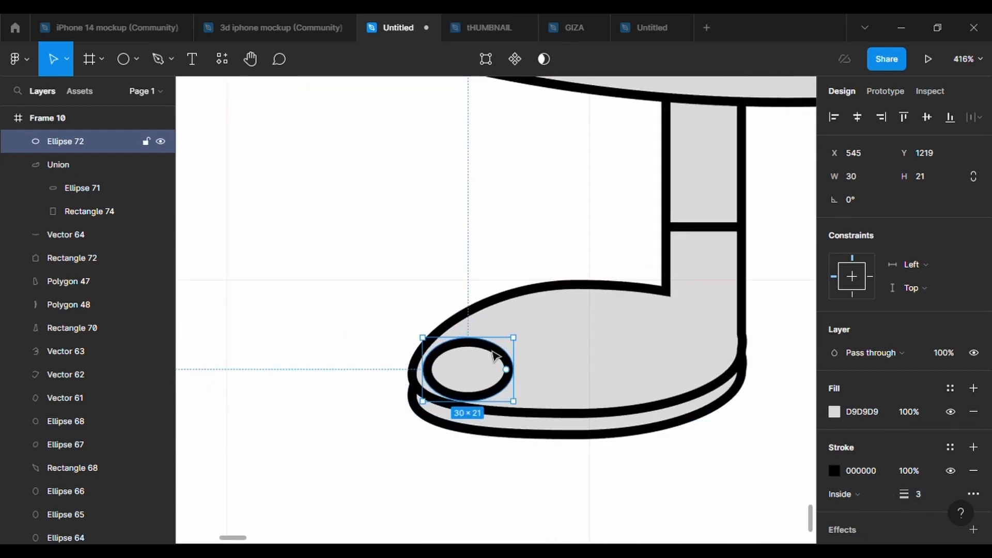
{"action": "left_click_drag", "start_coordinate": [468, 337], "coordinate": [472, 320]}
{"action": "left_click_drag", "start_coordinate": [423, 381], "coordinate": [455, 414]}
Reshape the toe cap to follow the shoe's front, with its left point at X 541.5, Y 1231 and top point at X 557.5, Y 1213.
{"action": "double_click", "coordinate": [460, 350]}
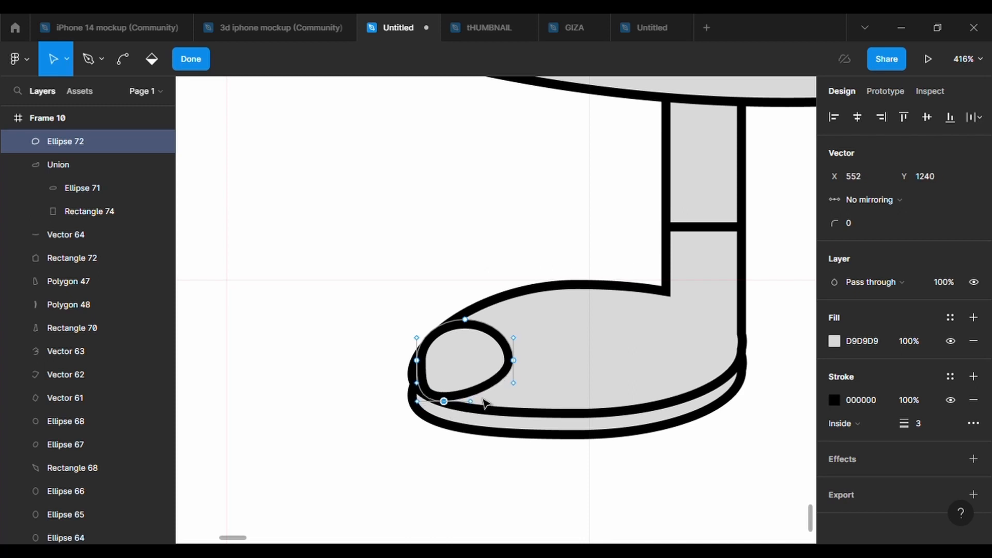
{"action": "key", "text": "ctrl+z"}
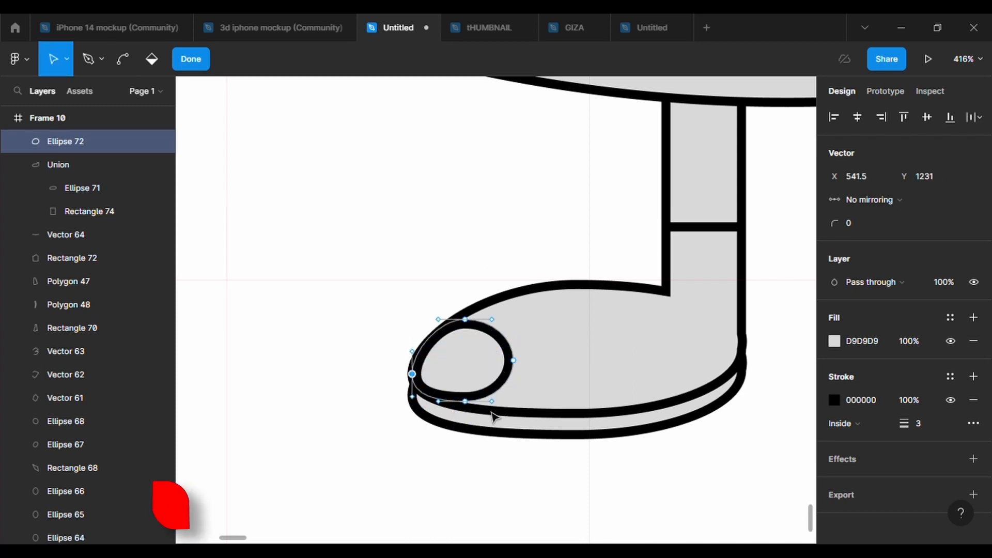
{"action": "left_click_drag", "start_coordinate": [465, 401], "coordinate": [473, 410]}
{"action": "left_click_drag", "start_coordinate": [514, 360], "coordinate": [512, 366]}
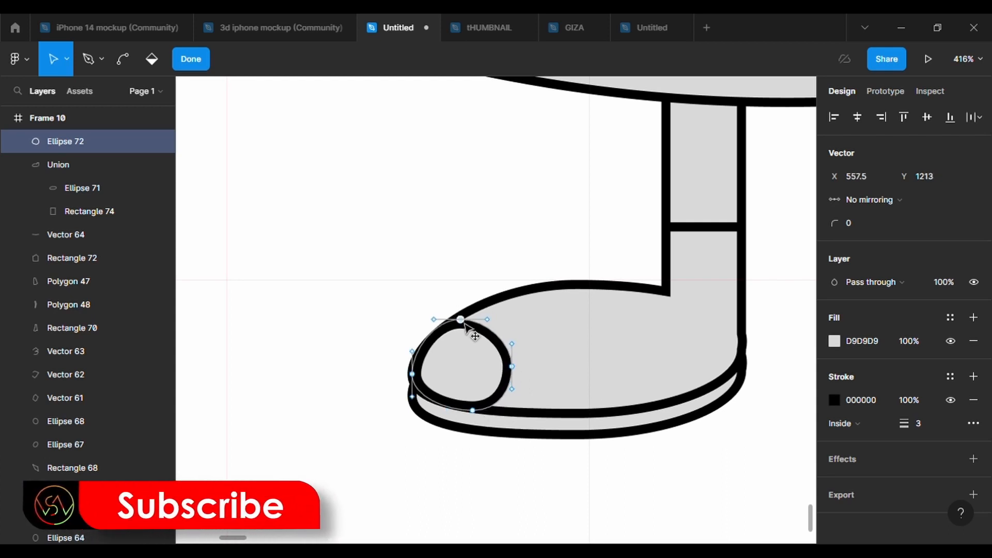
{"action": "left_click", "coordinate": [584, 369]}
{"action": "left_click", "coordinate": [584, 369]}
{"action": "left_click", "coordinate": [584, 369]}
{"action": "left_click", "coordinate": [499, 368]}
{"action": "left_click", "coordinate": [587, 491]}
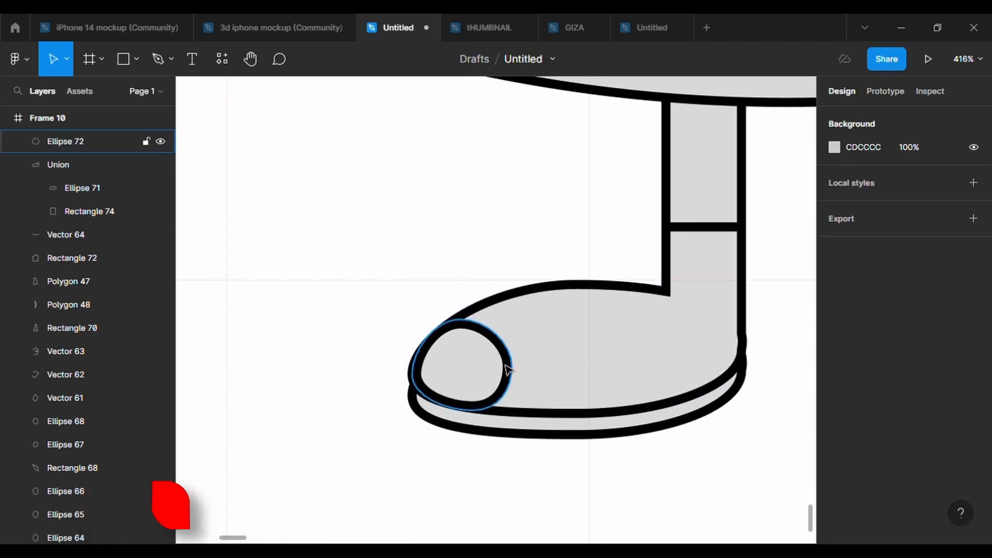
Try a small oval with a 3 px black stroke on the middle of the shoe and undo it.
{"action": "left_click", "coordinate": [136, 59]}
{"action": "left_click", "coordinate": [159, 143]}
{"action": "left_click_drag", "start_coordinate": [531, 305], "coordinate": [638, 359]}
{"action": "double_click", "coordinate": [629, 334]}
{"action": "left_click", "coordinate": [974, 377]}
{"action": "left_click", "coordinate": [921, 427]}
{"action": "type", "text": "3"}
{"action": "key", "text": "Return"}
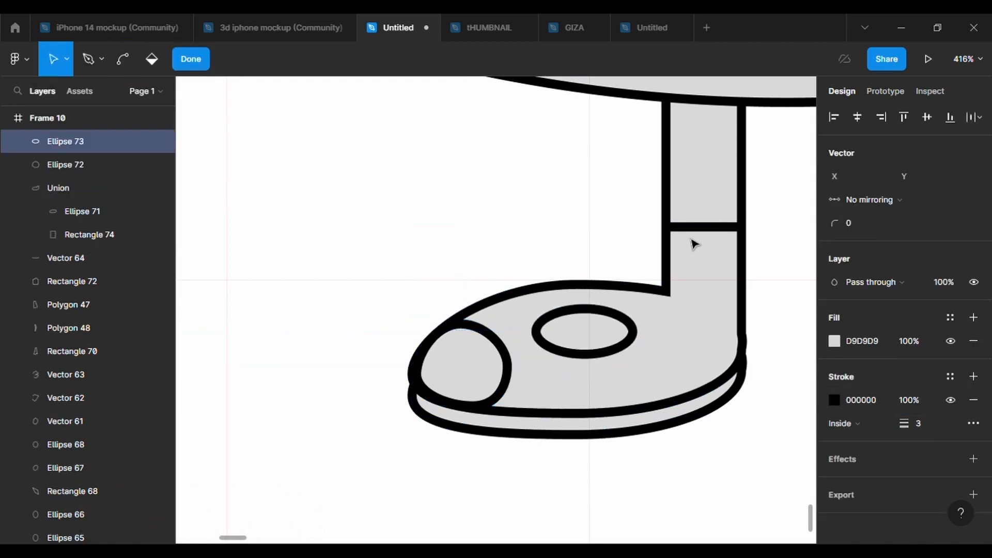
{"action": "key", "text": "ctrl+z"}
{"action": "key", "text": "ctrl+z"}
{"action": "key", "text": "ctrl+z"}
{"action": "key", "text": "ctrl+z"}
Draw an ellipse about 25 × 24 on the middle of the shoe and cut its arc to the lower half (50%).
{"action": "left_click", "coordinate": [137, 59]}
{"action": "left_click", "coordinate": [159, 144]}
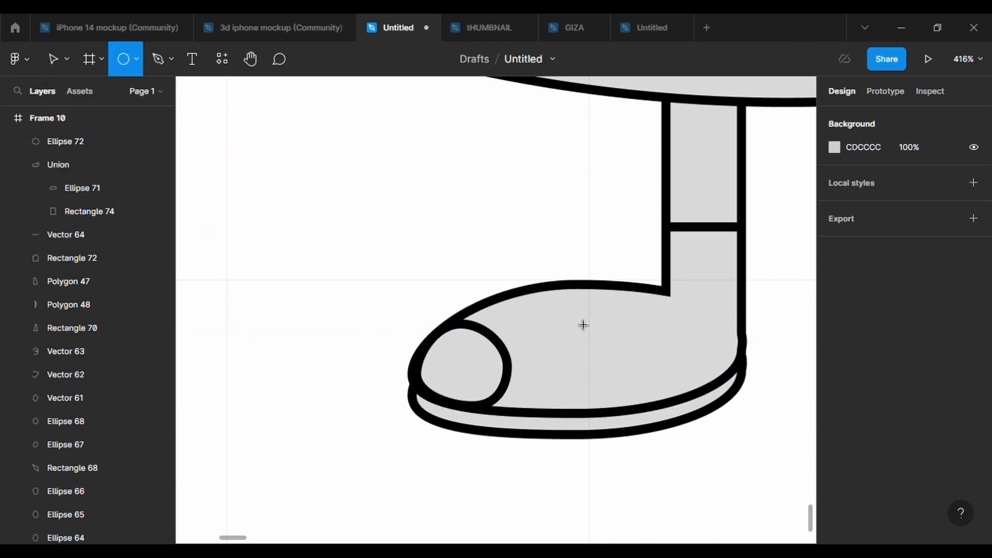
{"action": "left_click_drag", "start_coordinate": [552, 292], "coordinate": [628, 365]}
{"action": "mouse_move", "coordinate": [624, 328]}
{"action": "left_mouse_down"}
{"action": "mouse_move", "coordinate": [572, 310]}
{"action": "mouse_move", "coordinate": [569, 331]}
{"action": "left_mouse_up"}
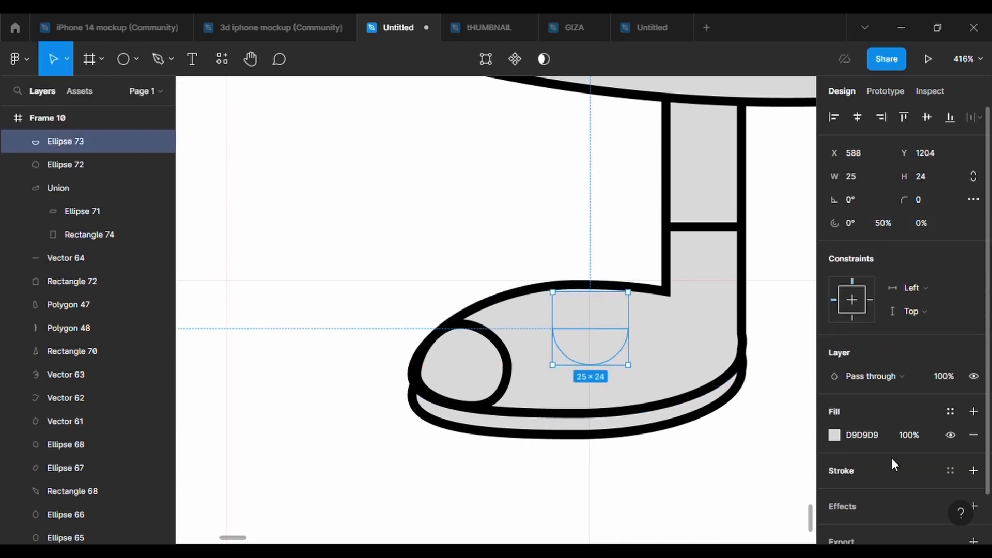
Give the half ellipse a 3 px black stroke and enlarge it to 34 × 33, with its flat edge on the shoe's upper outline.
{"action": "left_click", "coordinate": [974, 470]}
{"action": "left_click", "coordinate": [925, 517]}
{"action": "type", "text": "3"}
{"action": "key", "text": "Return"}
{"action": "left_click_drag", "start_coordinate": [635, 378], "coordinate": [575, 324]}
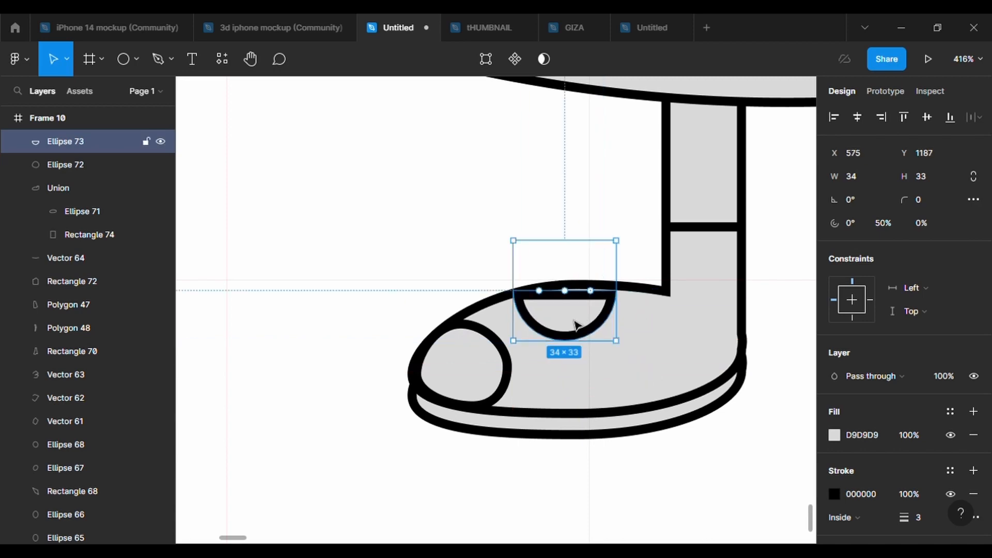
Curve the half ellipse's flat edge by raising its middle point to X 596, Y 1200.5 with a corner radius of 500.
{"action": "scroll", "coordinate": [571, 332], "scroll_direction": "up", "scroll_amount": 2}
{"action": "double_click", "coordinate": [568, 287]}
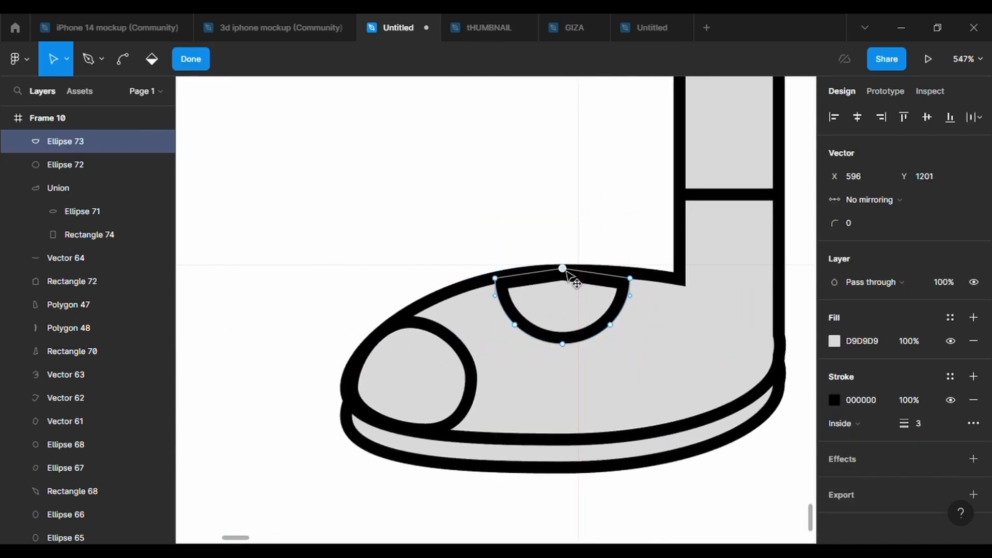
{"action": "left_click", "coordinate": [563, 265]}
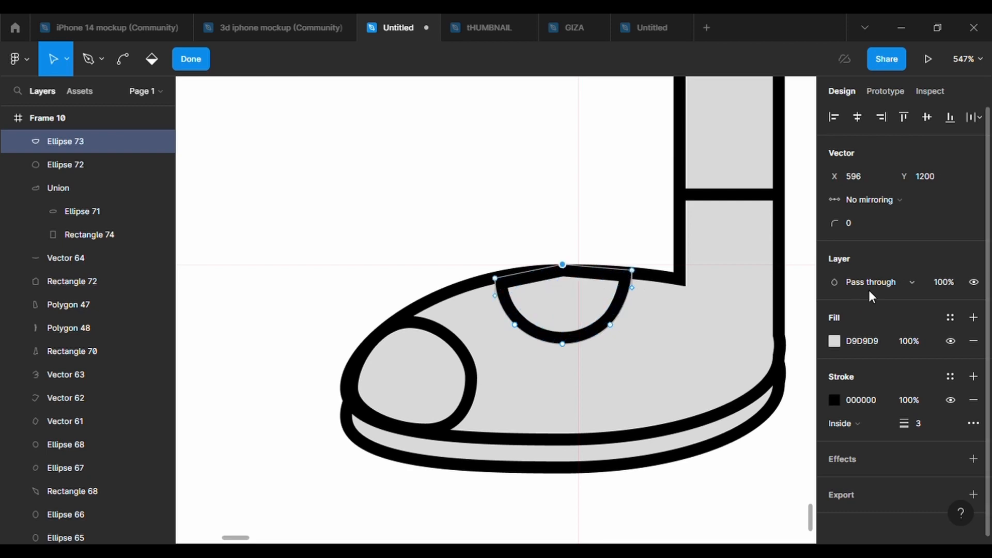
{"action": "left_click", "coordinate": [874, 220]}
{"action": "type", "text": "500"}
{"action": "key", "text": "Return"}
{"action": "left_click_drag", "start_coordinate": [563, 265], "coordinate": [564, 268]}
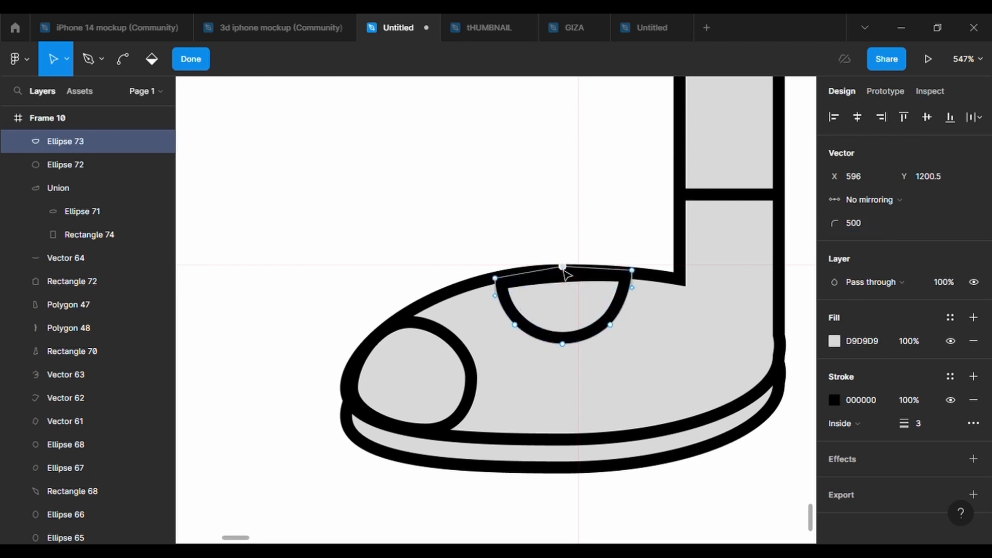
Widen the shoe's half-ellipse detail to 44 × 19 and rotate it to 3.27° along the shoe's slope.
{"action": "left_click_drag", "start_coordinate": [496, 280], "coordinate": [485, 282]}
{"action": "key", "text": "Return"}
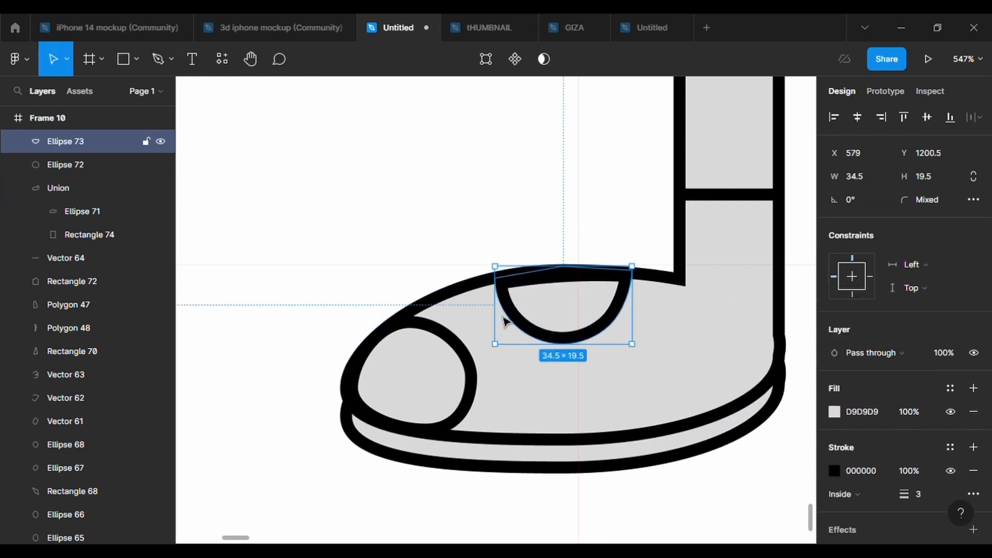
{"action": "left_click_drag", "start_coordinate": [500, 321], "coordinate": [465, 331]}
{"action": "left_click", "coordinate": [485, 62]}
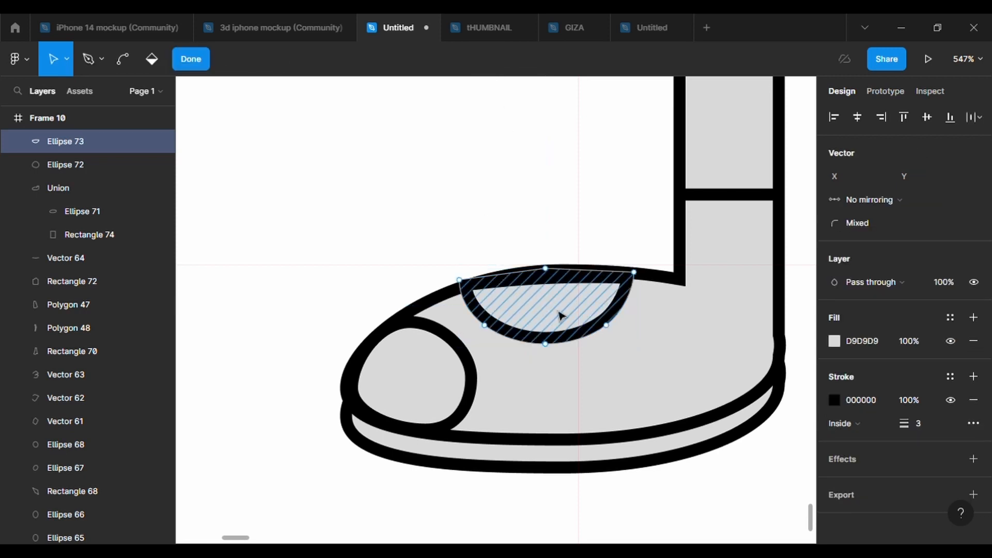
{"action": "key", "text": "Escape"}
{"action": "left_click_drag", "start_coordinate": [644, 362], "coordinate": [644, 359]}
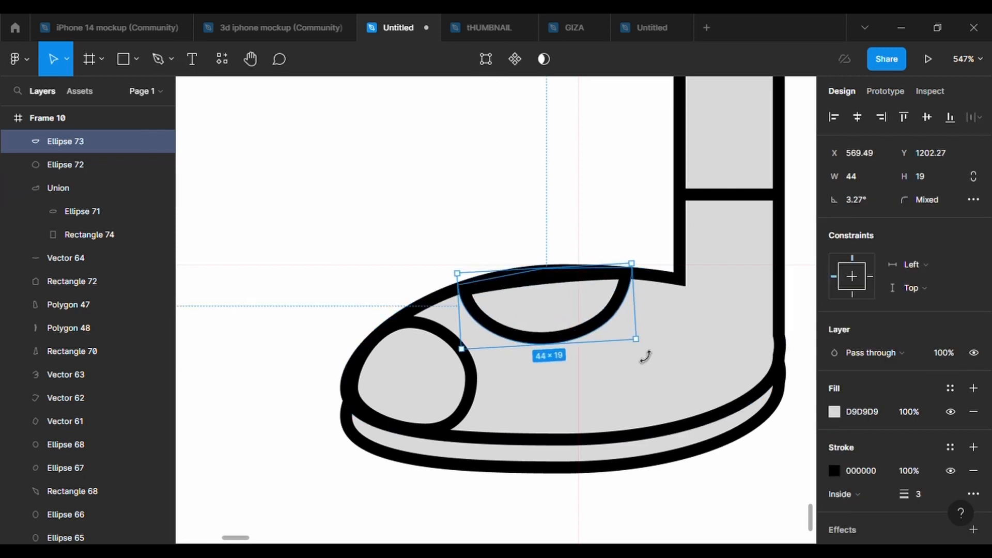
Raise the half-ellipse detail's top middle point so its curve merges with the shoe's upper outline.
{"action": "left_click", "coordinate": [486, 59]}
{"action": "left_click_drag", "start_coordinate": [547, 279], "coordinate": [545, 269]}
{"action": "key", "text": "Escape"}
{"action": "left_click", "coordinate": [752, 500]}
{"action": "scroll", "coordinate": [752, 501], "scroll_direction": "down", "scroll_amount": 5}
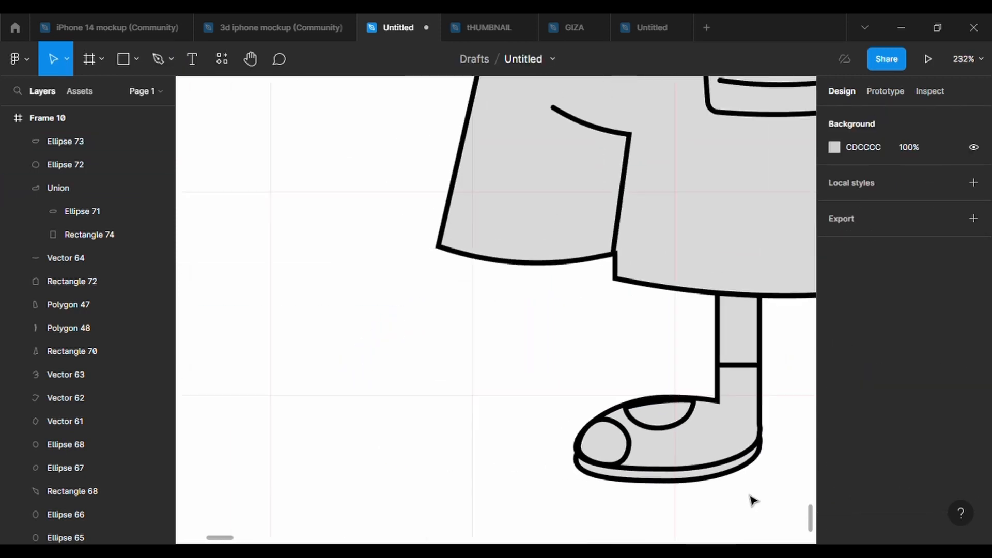
{"action": "scroll", "coordinate": [752, 500], "scroll_direction": "up", "scroll_amount": 5}
{"action": "left_click_drag", "start_coordinate": [598, 346], "coordinate": [598, 341]}
{"action": "left_click", "coordinate": [753, 499]}
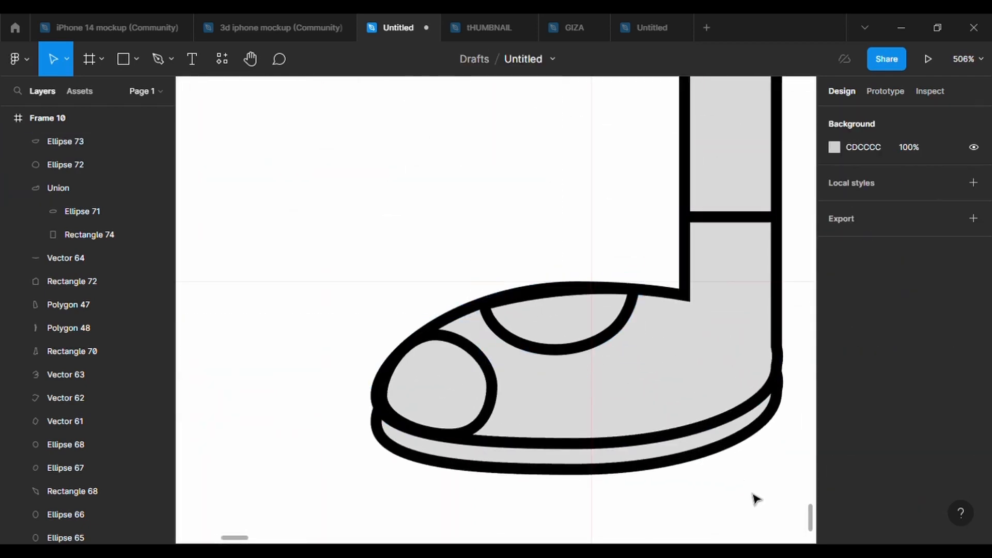
{"action": "scroll", "coordinate": [753, 498], "scroll_direction": "down", "scroll_amount": 5}
{"action": "left_click", "coordinate": [581, 444]}
{"action": "left_click", "coordinate": [676, 446]}
{"action": "scroll", "coordinate": [676, 447], "scroll_direction": "down", "scroll_amount": 5}
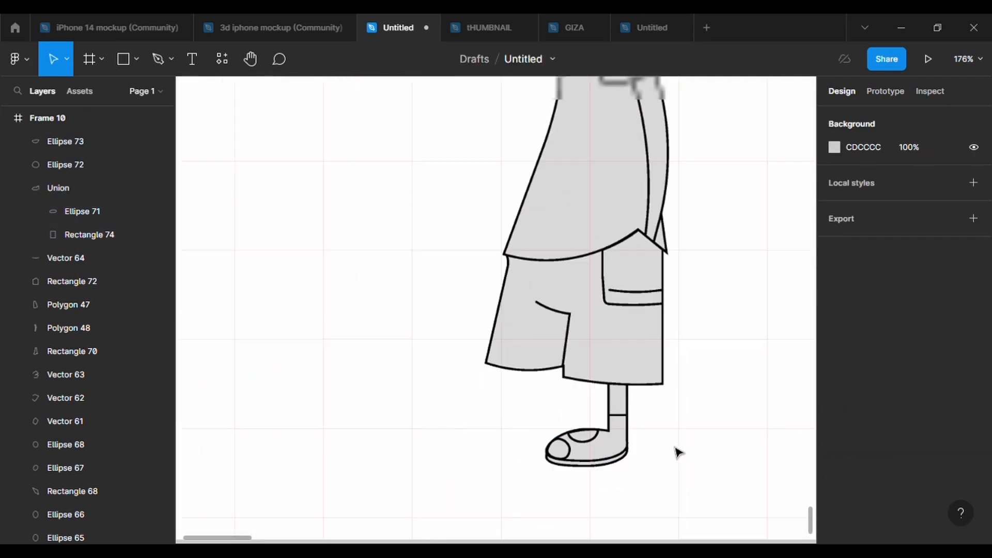
Duplicate the leg and shoe beside the original and send the copy behind the shorts.
{"action": "left_click_drag", "start_coordinate": [666, 468], "coordinate": [612, 439]}
{"action": "key", "text": "ctrl+d"}
{"action": "right_click", "coordinate": [597, 449]}
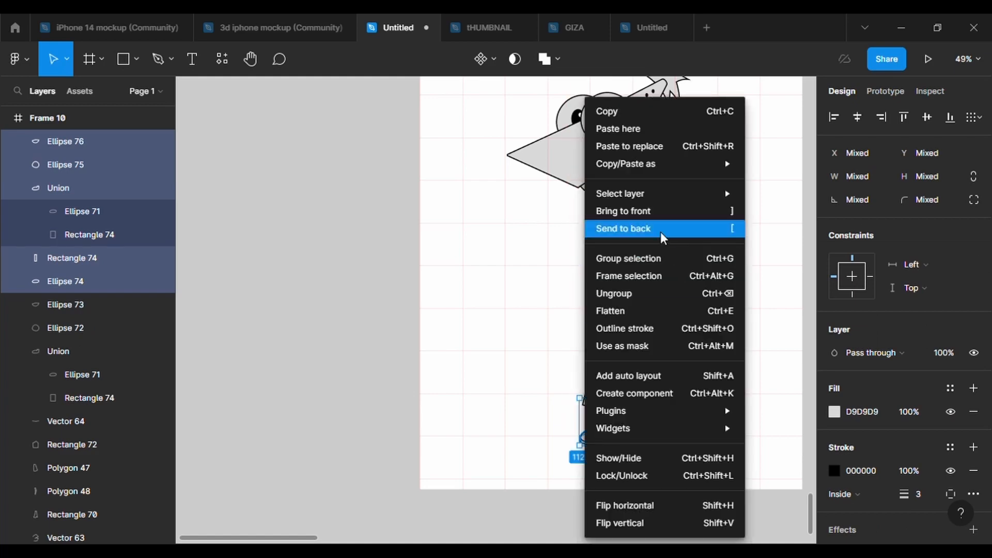
{"action": "left_click", "coordinate": [643, 228]}
{"action": "left_click", "coordinate": [725, 464]}
Move all parts of the duplicated leg and shoe slightly down and closer to the front leg.
{"action": "scroll", "coordinate": [725, 464], "scroll_direction": "up", "scroll_amount": 5}
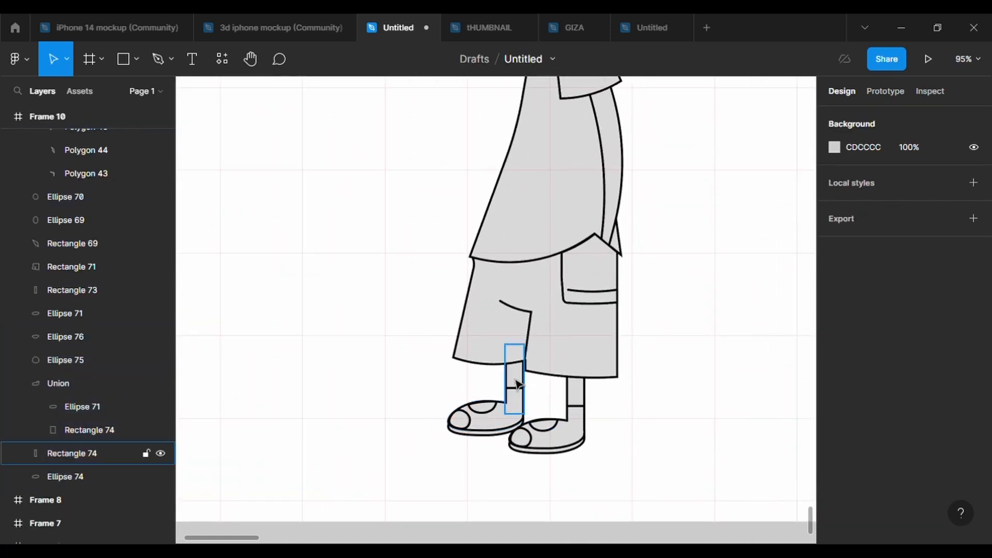
{"action": "left_click_drag", "start_coordinate": [516, 380], "coordinate": [525, 393]}
{"action": "key", "text": "ctrl+z"}
{"action": "key", "text": "ctrl+z"}
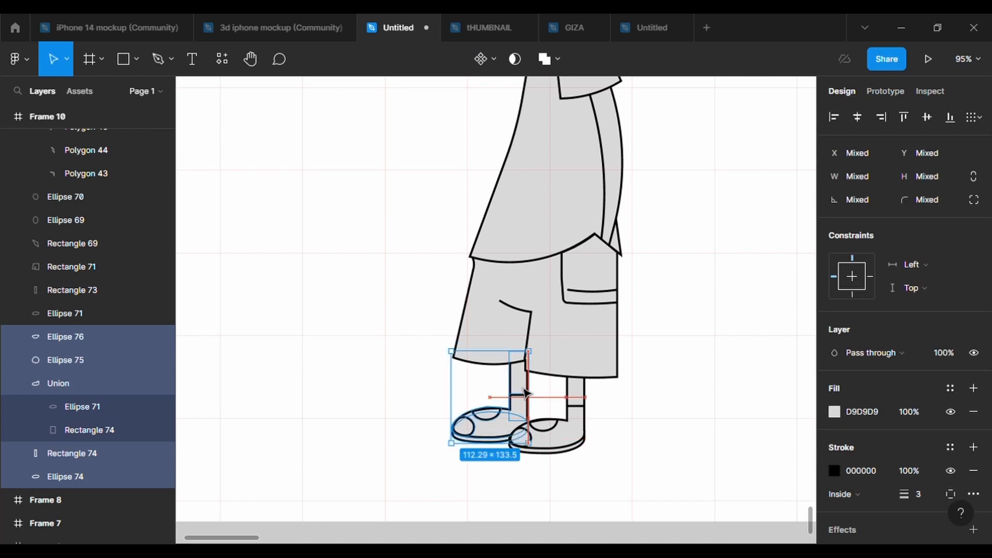
{"action": "left_click", "coordinate": [612, 466]}
{"action": "scroll", "coordinate": [611, 465], "scroll_direction": "down", "scroll_amount": 5}
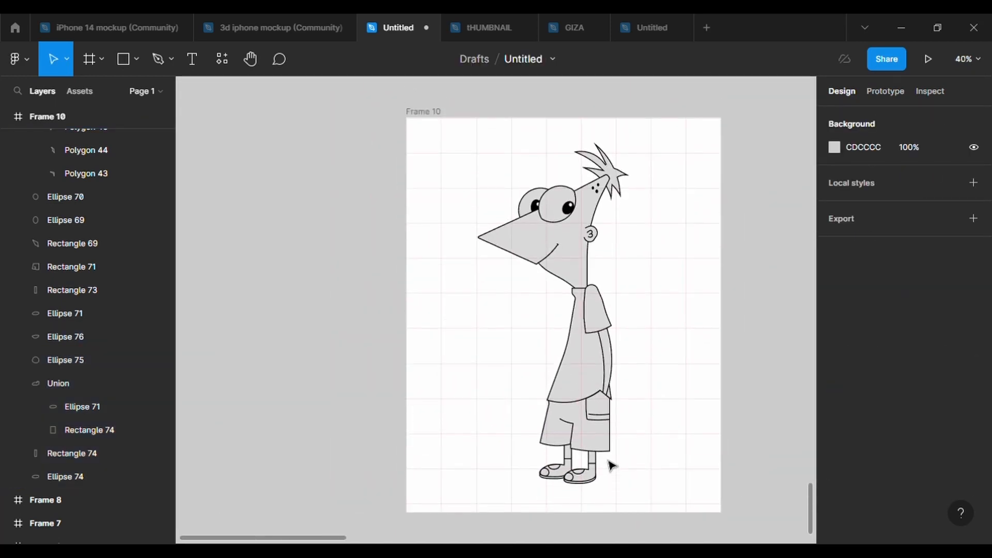
Enlarge both legs and shoes together to 233 × 178 and nudge them leftward beneath the shorts.
{"action": "left_click_drag", "start_coordinate": [637, 500], "coordinate": [541, 459]}
{"action": "left_click_drag", "start_coordinate": [598, 487], "coordinate": [614, 500]}
{"action": "left_click_drag", "start_coordinate": [592, 466], "coordinate": [590, 467]}
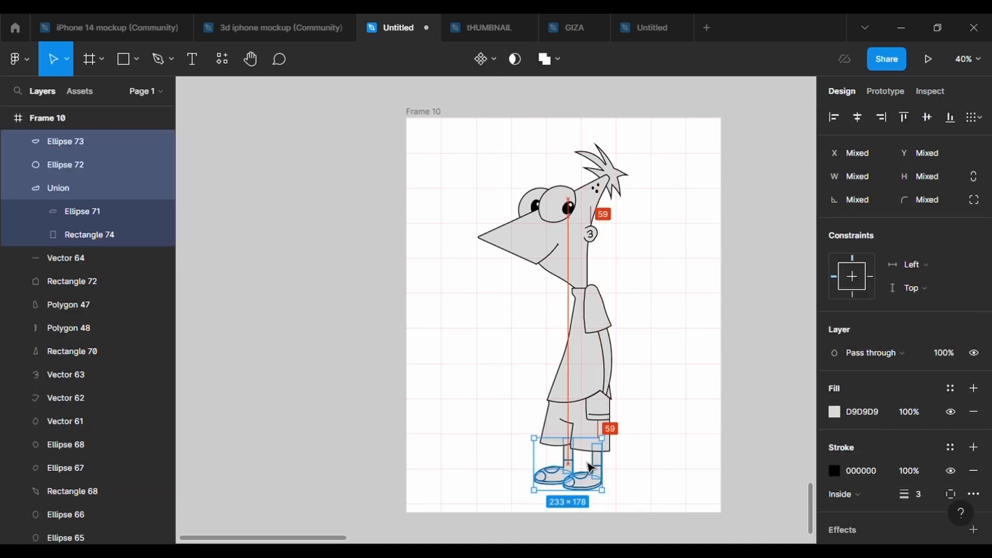
{"action": "key", "text": "Left"}
{"action": "key", "text": "Left"}
{"action": "key", "text": "Left"}
{"action": "key", "text": "Left"}
{"action": "key", "text": "Left"}
{"action": "key", "text": "Left"}
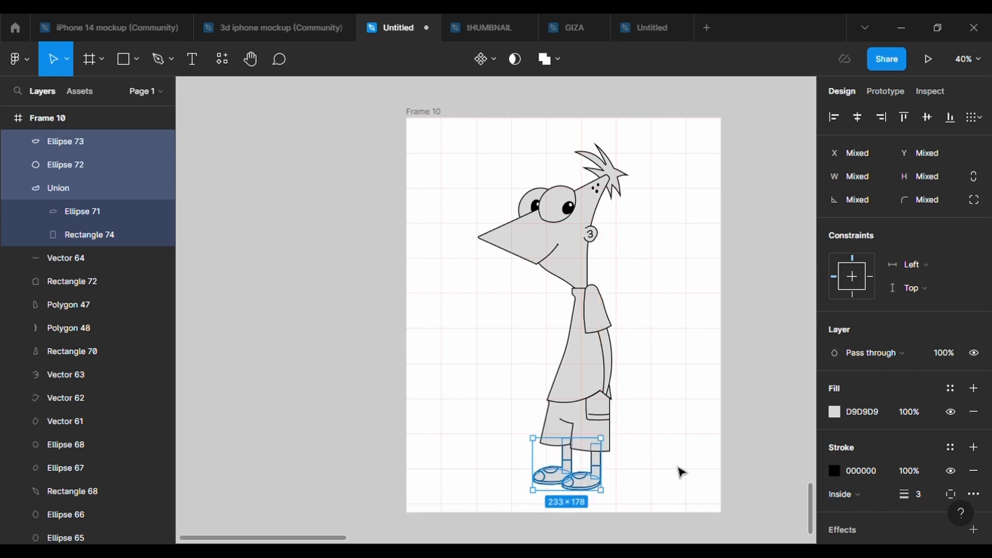
{"action": "left_click", "coordinate": [679, 468]}
Draw a small triangle above the front eye and reshape it into a four-point wedge for an eyebrow.
{"action": "scroll", "coordinate": [652, 336], "scroll_direction": "up", "scroll_amount": 4}
{"action": "left_click", "coordinate": [137, 59]}
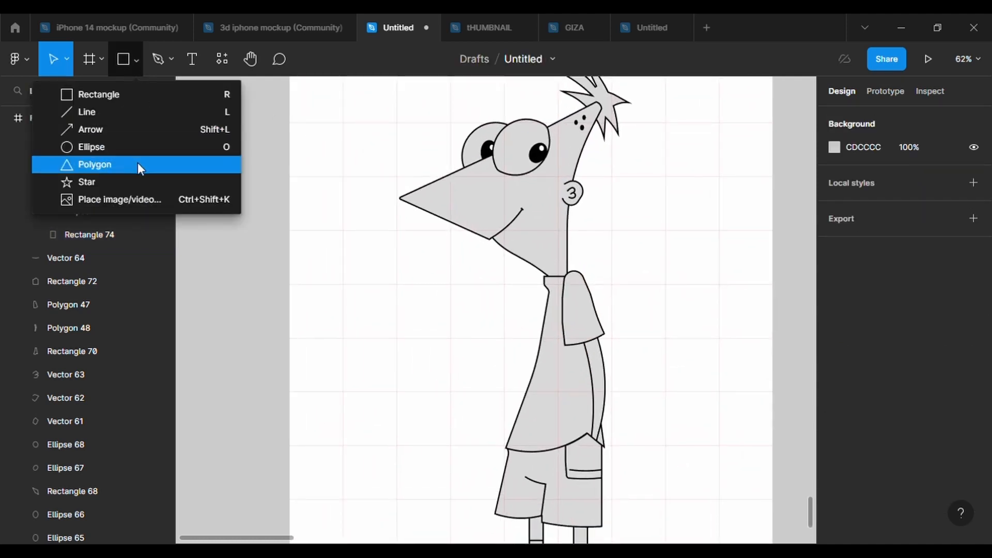
{"action": "left_click", "coordinate": [138, 165]}
{"action": "left_click_drag", "start_coordinate": [499, 97], "coordinate": [544, 119]}
{"action": "left_click", "coordinate": [487, 61]}
{"action": "scroll", "coordinate": [541, 159], "scroll_direction": "up", "scroll_amount": 3}
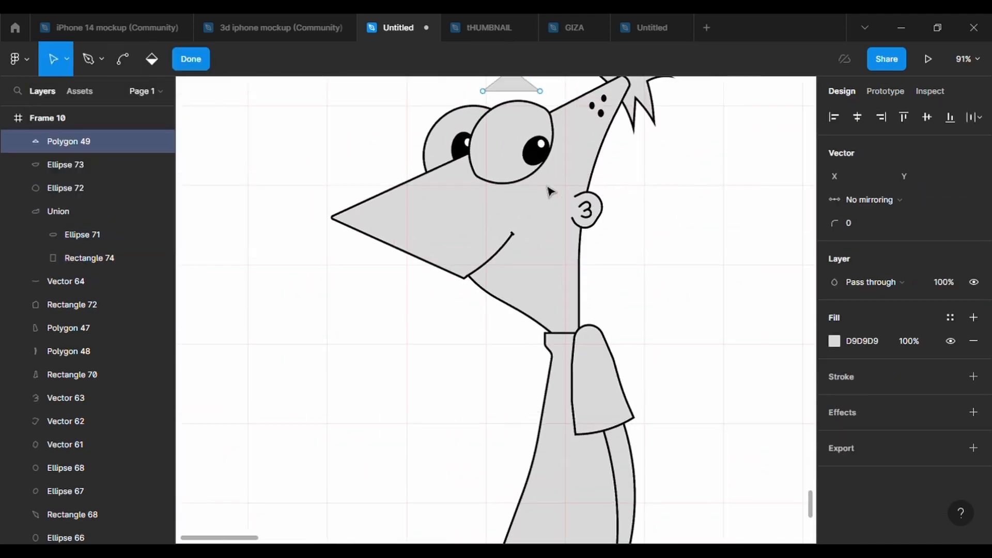
{"action": "scroll", "coordinate": [550, 191], "scroll_direction": "up", "scroll_amount": 2}
{"action": "left_click_drag", "start_coordinate": [514, 185], "coordinate": [488, 192]}
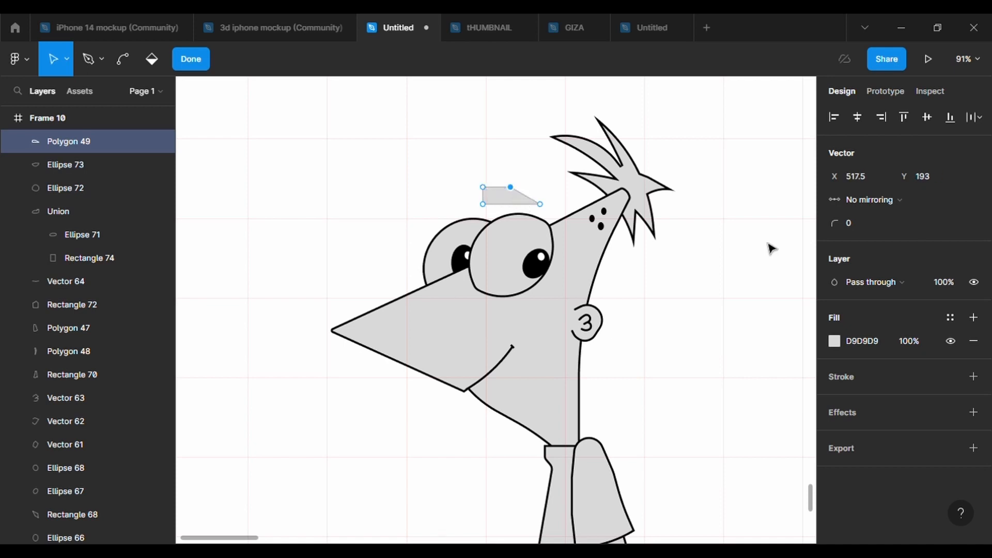
Round the eyebrow's upper middle point with a radius of 500 and add a 3 px black stroke.
{"action": "left_click", "coordinate": [852, 224]}
{"action": "type", "text": "500"}
{"action": "key", "text": "Return"}
{"action": "left_click", "coordinate": [869, 385]}
{"action": "left_click", "coordinate": [924, 424]}
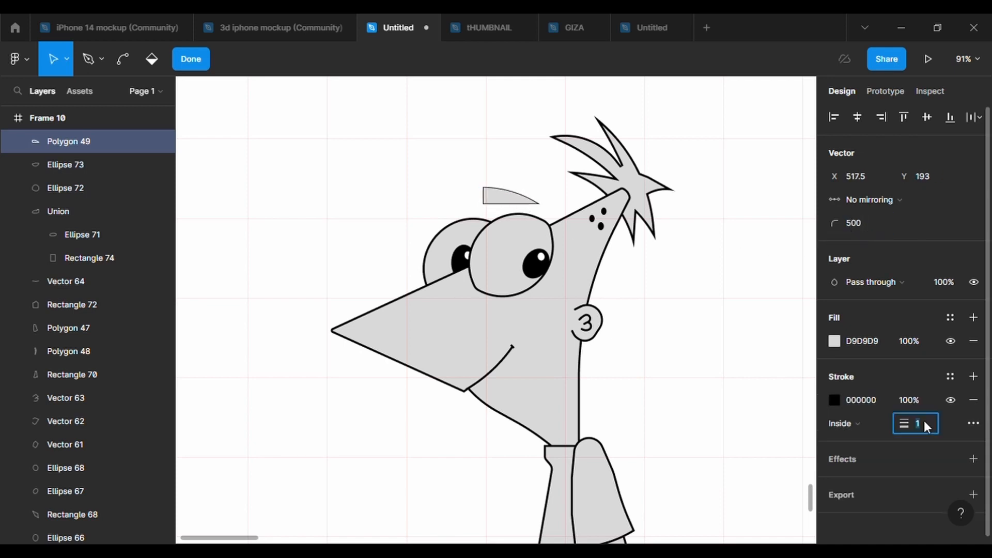
{"action": "type", "text": "3"}
{"action": "key", "text": "Return"}
{"action": "key", "text": "Escape"}
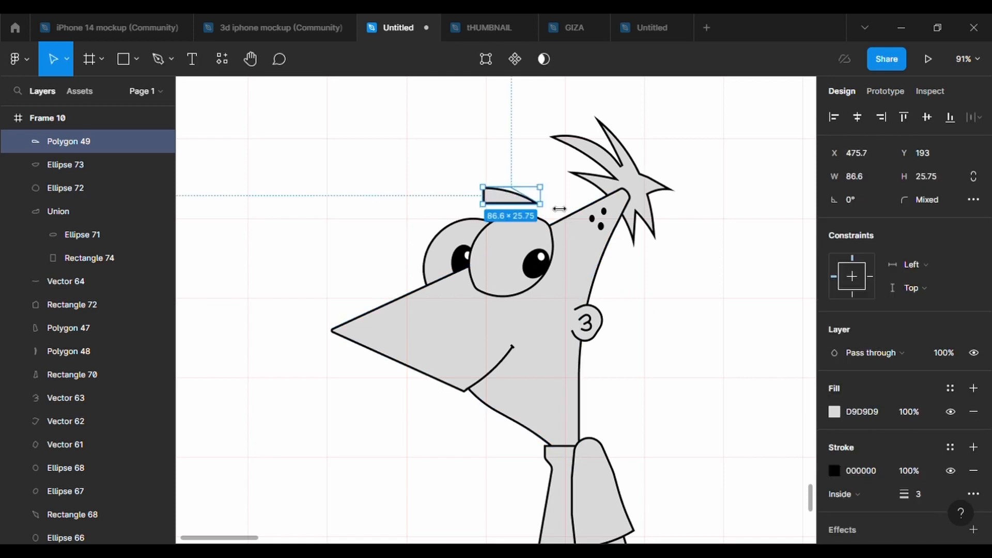
Resize the eyebrow to 94 × 17 and place a mirrored duplicate above the rear eye, adding a point on its lower edge.
{"action": "left_click_drag", "start_coordinate": [541, 198], "coordinate": [473, 210]}
{"action": "key", "text": "ctrl+d"}
{"action": "key", "text": "shift+h"}
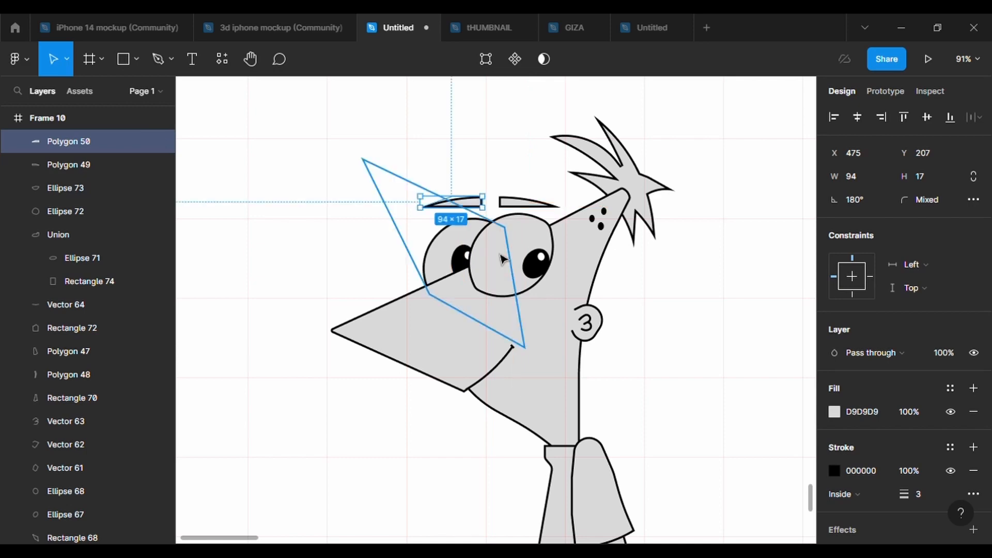
{"action": "key", "text": "Return"}
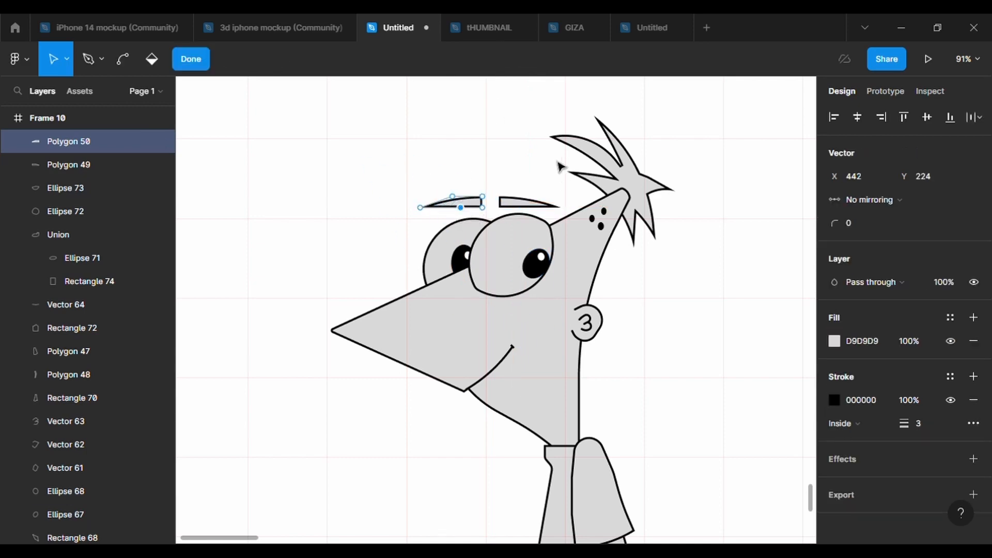
{"action": "key", "text": "Escape"}
{"action": "key", "text": "Escape"}
{"action": "key", "text": "Escape"}
{"action": "scroll", "coordinate": [661, 339], "scroll_direction": "down", "scroll_amount": 3}
{"action": "scroll", "coordinate": [661, 339], "scroll_direction": "down", "scroll_amount": 3}
{"action": "scroll", "coordinate": [661, 339], "scroll_direction": "up", "scroll_amount": 1}
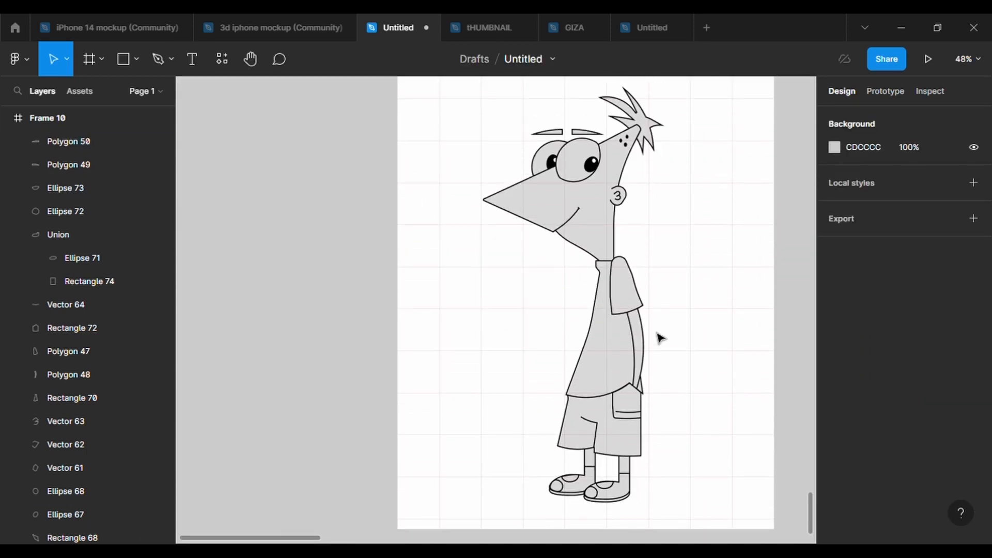
Fill the head shape with a light peach skin colour.
{"action": "left_click", "coordinate": [528, 209]}
{"action": "left_click", "coordinate": [834, 412]}
{"action": "left_click_drag", "start_coordinate": [732, 370], "coordinate": [698, 371]}
{"action": "left_click_drag", "start_coordinate": [721, 228], "coordinate": [702, 181]}
Fill the ear with the skin colour sampled from the face.
{"action": "left_click", "coordinate": [617, 196]}
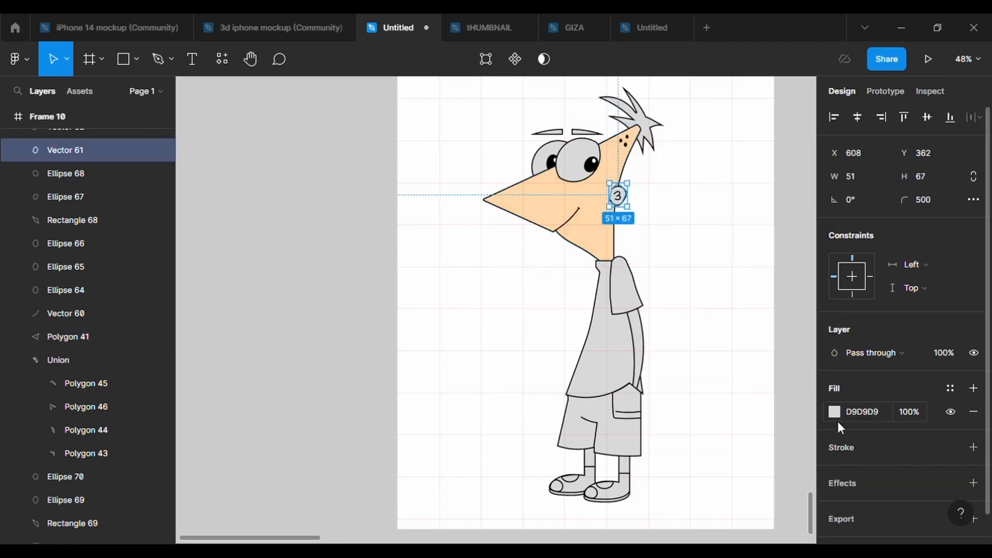
{"action": "left_click", "coordinate": [834, 411]}
{"action": "left_click", "coordinate": [724, 415]}
{"action": "left_click", "coordinate": [663, 381]}
{"action": "left_click", "coordinate": [584, 240]}
{"action": "left_click", "coordinate": [527, 341]}
Fill the arm with the skin colour sampled from the face.
{"action": "left_click", "coordinate": [639, 352]}
{"action": "left_click", "coordinate": [834, 412]}
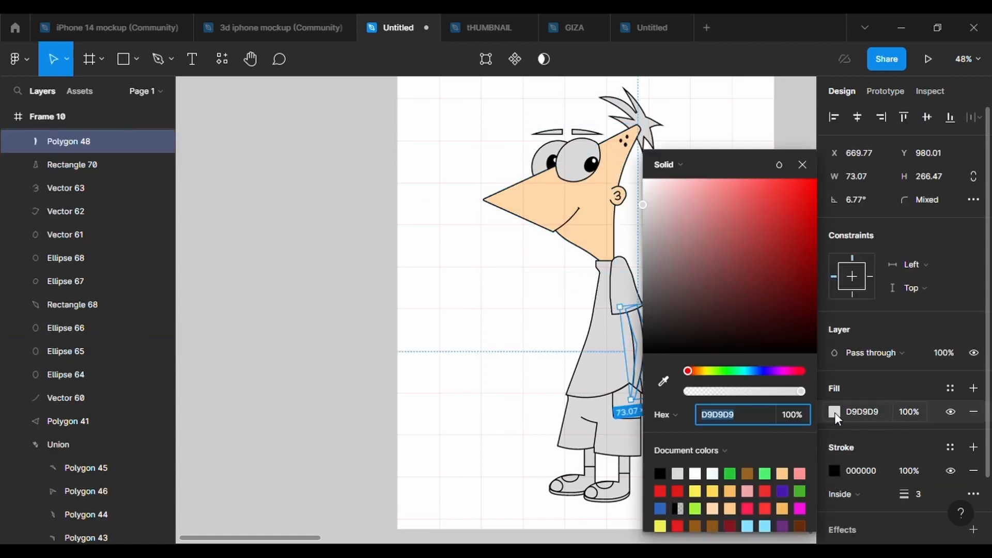
{"action": "left_click", "coordinate": [664, 381]}
{"action": "left_click", "coordinate": [584, 241]}
{"action": "left_click", "coordinate": [527, 341]}
Fill the front and rear legs with the sampled skin colour.
{"action": "left_click", "coordinate": [624, 465]}
{"action": "left_click", "coordinate": [834, 412]}
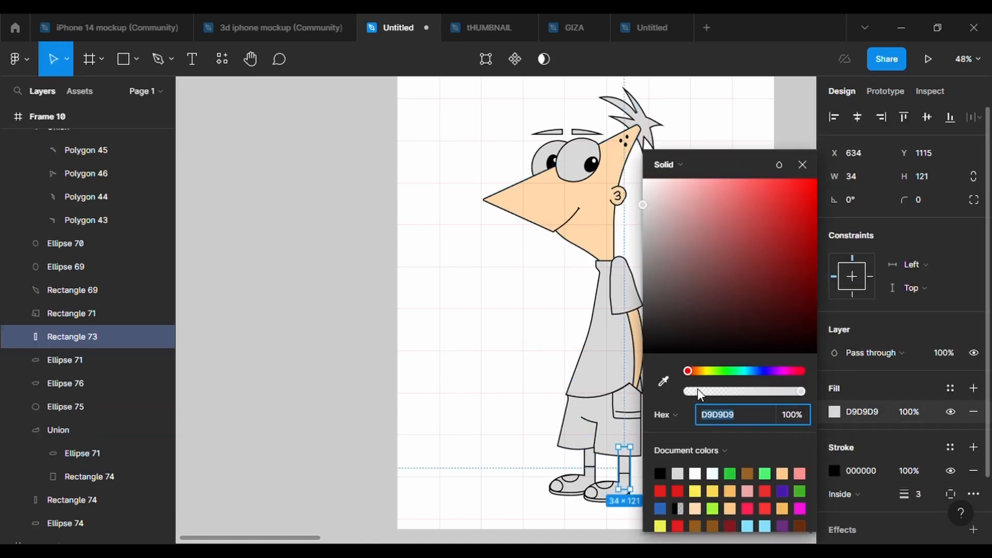
{"action": "left_click", "coordinate": [664, 382]}
{"action": "left_click", "coordinate": [595, 242]}
{"action": "left_click", "coordinate": [590, 459]}
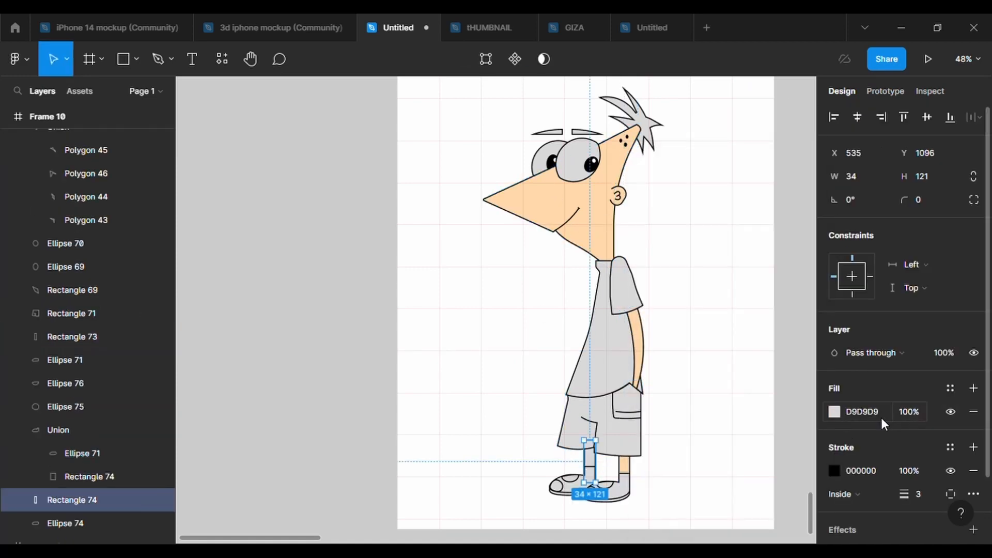
{"action": "left_click", "coordinate": [835, 412]}
{"action": "left_click", "coordinate": [664, 382]}
Fill the shorts with dark blue 243383.
{"action": "left_click", "coordinate": [592, 416]}
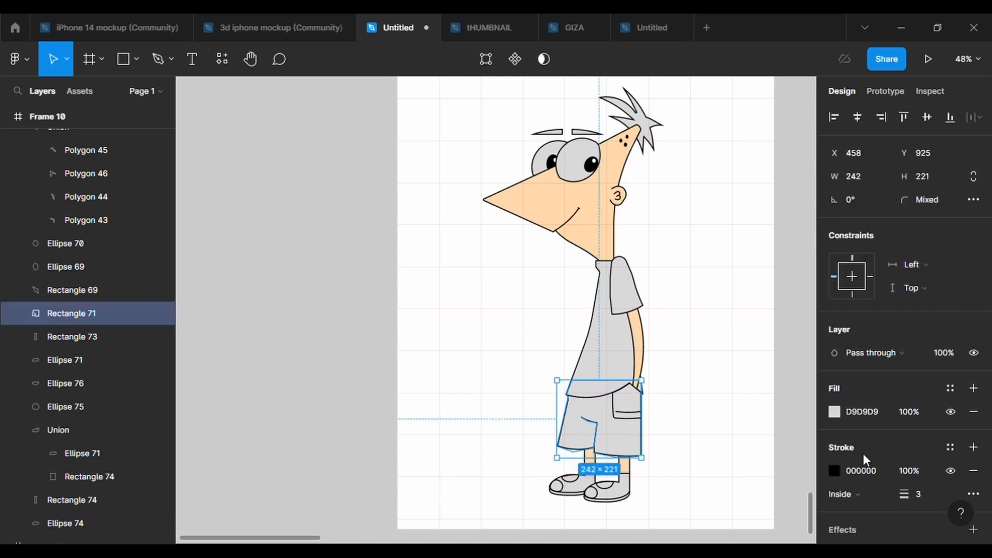
{"action": "left_click", "coordinate": [835, 411]}
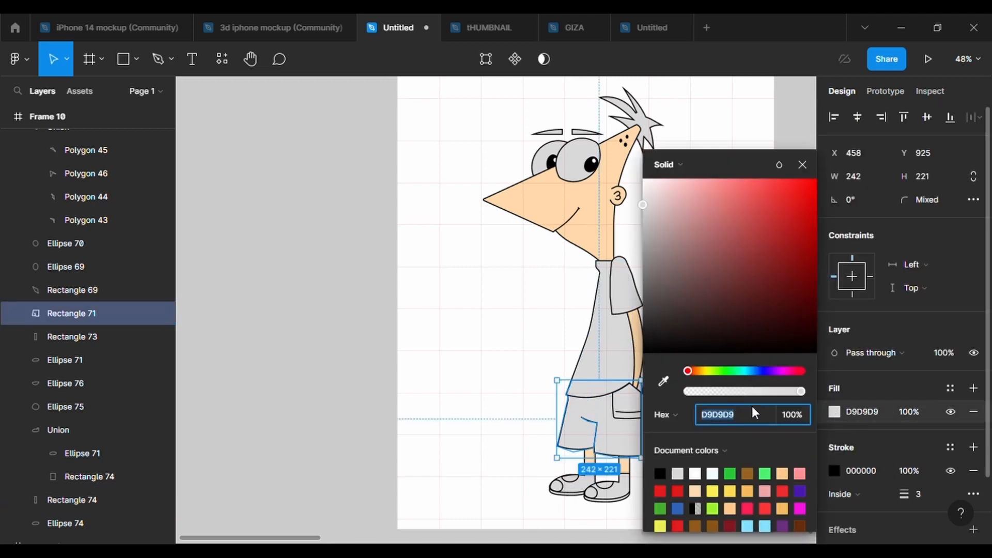
{"action": "left_click", "coordinate": [760, 371]}
{"action": "left_click_drag", "start_coordinate": [756, 305], "coordinate": [769, 263]}
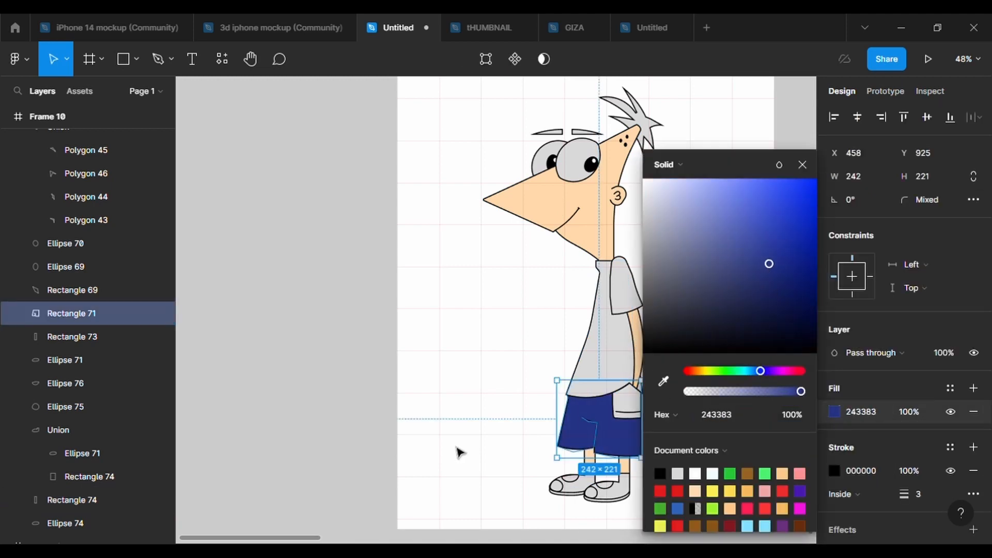
{"action": "left_click", "coordinate": [460, 452]}
Fill the front shoe's main body with navy 081038.
{"action": "left_click", "coordinate": [632, 486]}
{"action": "left_click", "coordinate": [835, 470]}
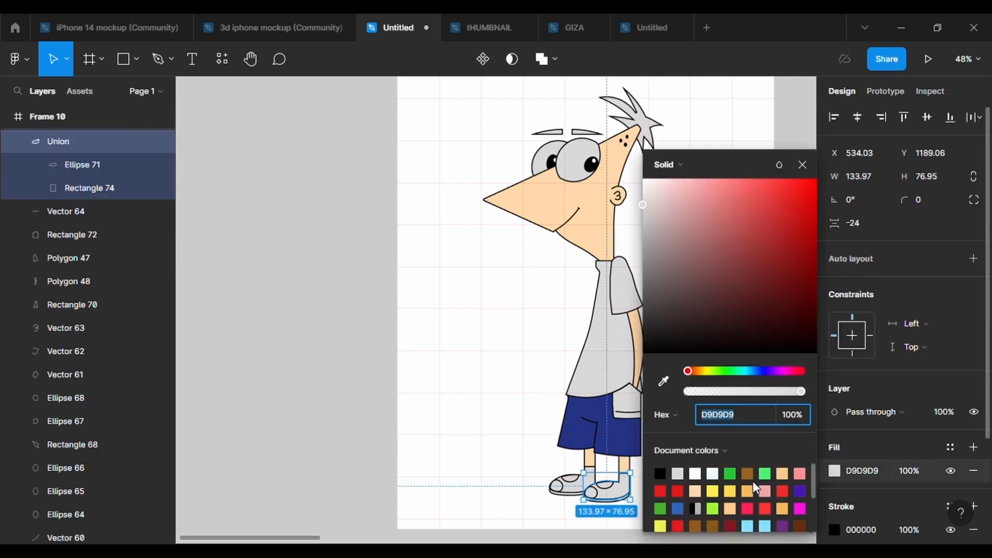
{"action": "left_click", "coordinate": [761, 371]}
{"action": "left_click", "coordinate": [786, 310]}
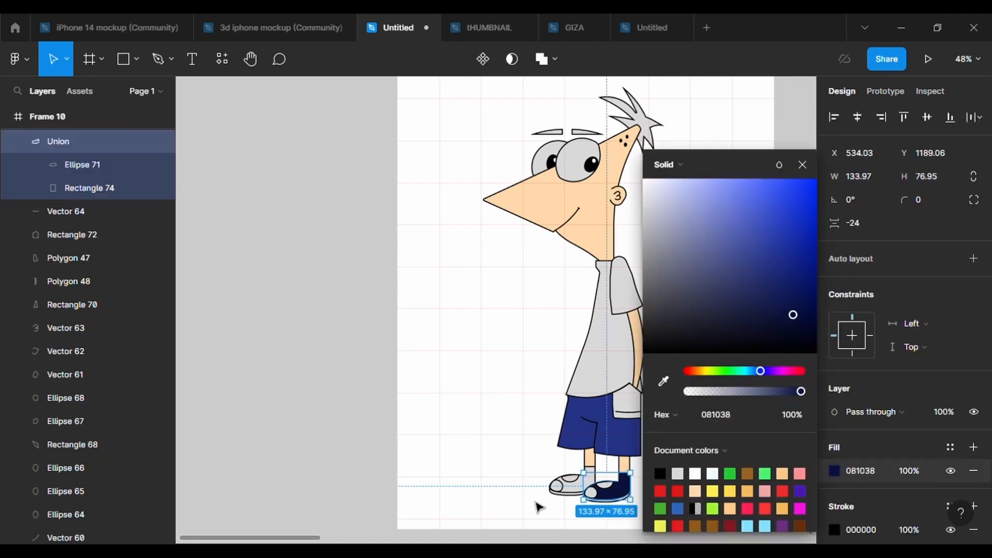
Fill the shorts pocket with the same dark blue as the shorts.
{"action": "left_click", "coordinate": [627, 406]}
{"action": "left_click", "coordinate": [834, 412]}
{"action": "left_click", "coordinate": [591, 516]}
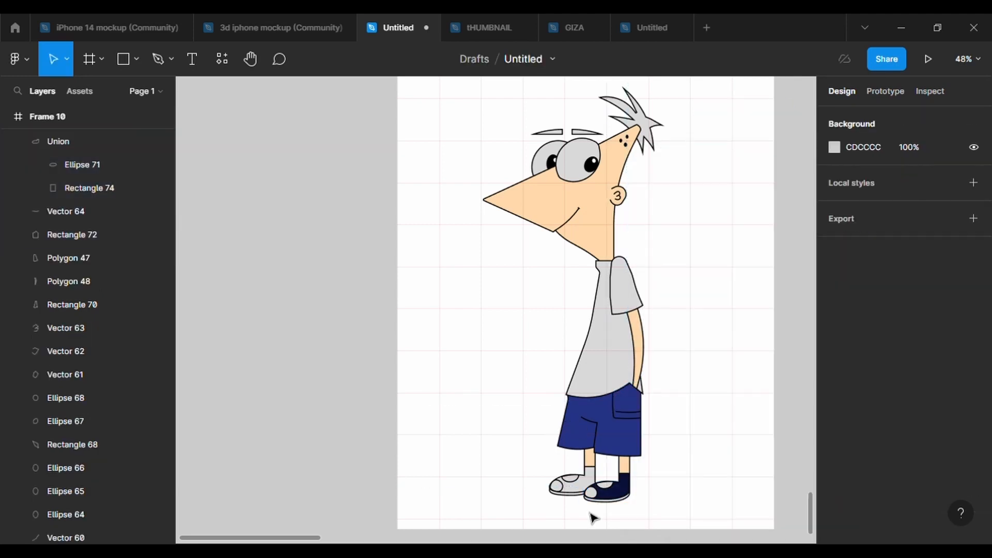
Fill the rear shoe's main body with navy 081038 sampled from the front shoe.
{"action": "left_click", "coordinate": [569, 484]}
{"action": "left_click", "coordinate": [834, 471]}
{"action": "left_click", "coordinate": [663, 380]}
{"action": "left_click", "coordinate": [620, 493]}
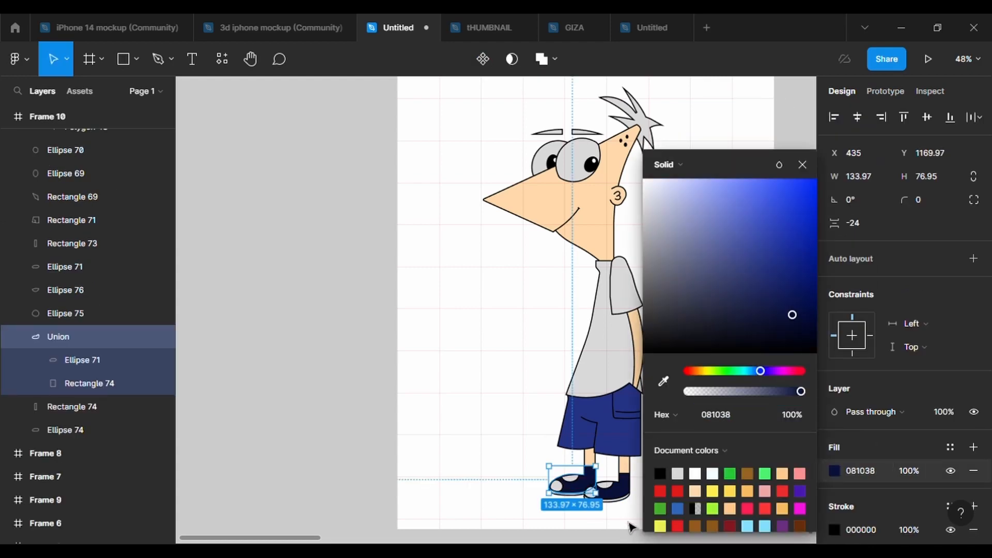
{"action": "left_click", "coordinate": [631, 523]}
Fill the soles of the front and rear shoes with white FFFFFF.
{"action": "scroll", "coordinate": [609, 499], "scroll_direction": "up", "scroll_amount": 5}
{"action": "left_click", "coordinate": [609, 491]}
{"action": "left_click", "coordinate": [835, 412]}
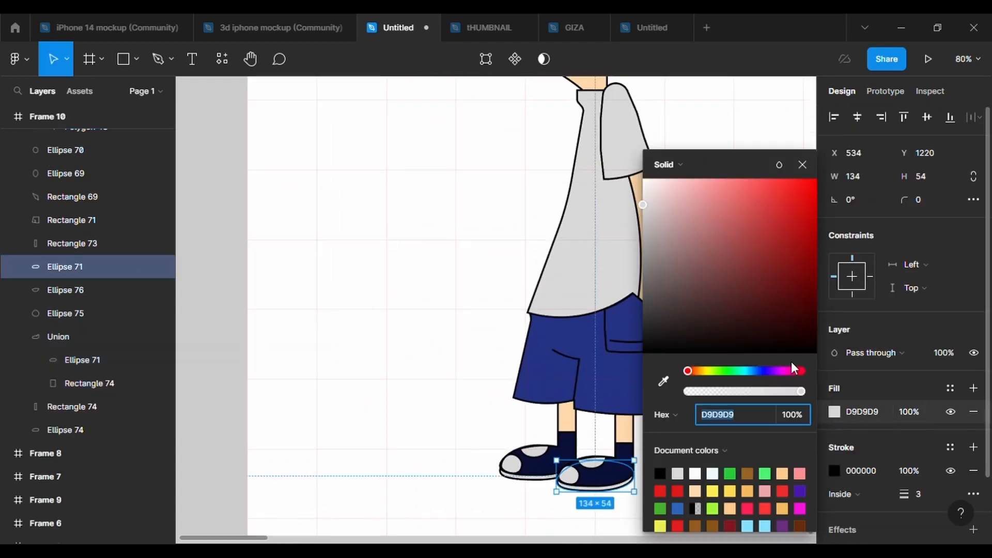
{"action": "left_click_drag", "start_coordinate": [656, 186], "coordinate": [630, 156]}
{"action": "left_click", "coordinate": [518, 480]}
{"action": "left_click", "coordinate": [834, 413]}
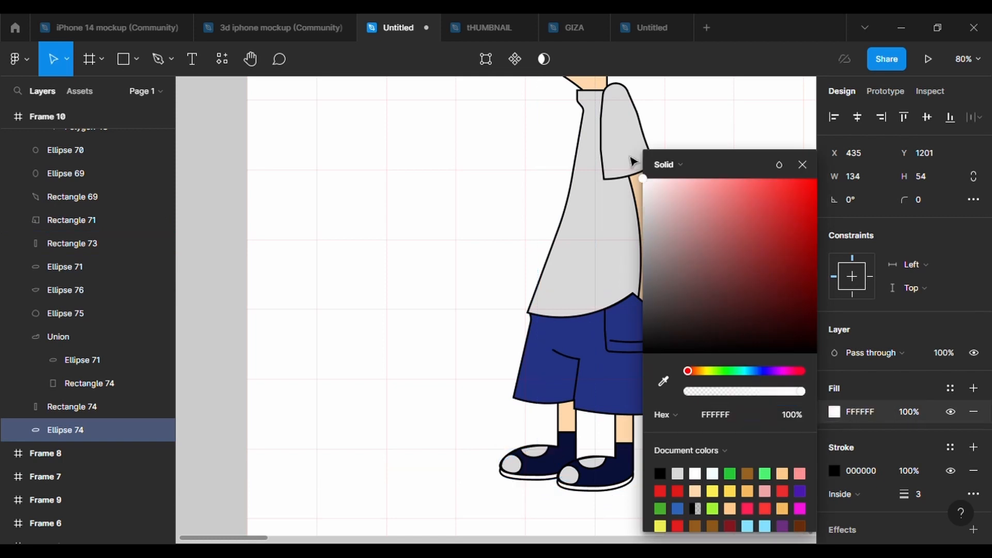
Fill the round toe caps of both shoes with white.
{"action": "left_click", "coordinate": [509, 464]}
{"action": "left_click", "coordinate": [835, 412]}
{"action": "left_click_drag", "start_coordinate": [656, 187], "coordinate": [632, 157]}
{"action": "left_click", "coordinate": [568, 474]}
{"action": "left_click", "coordinate": [835, 412]}
Fill the curved patches on top of both shoes with white FFFFFF.
{"action": "left_click", "coordinate": [535, 451]}
{"action": "left_click", "coordinate": [835, 411]}
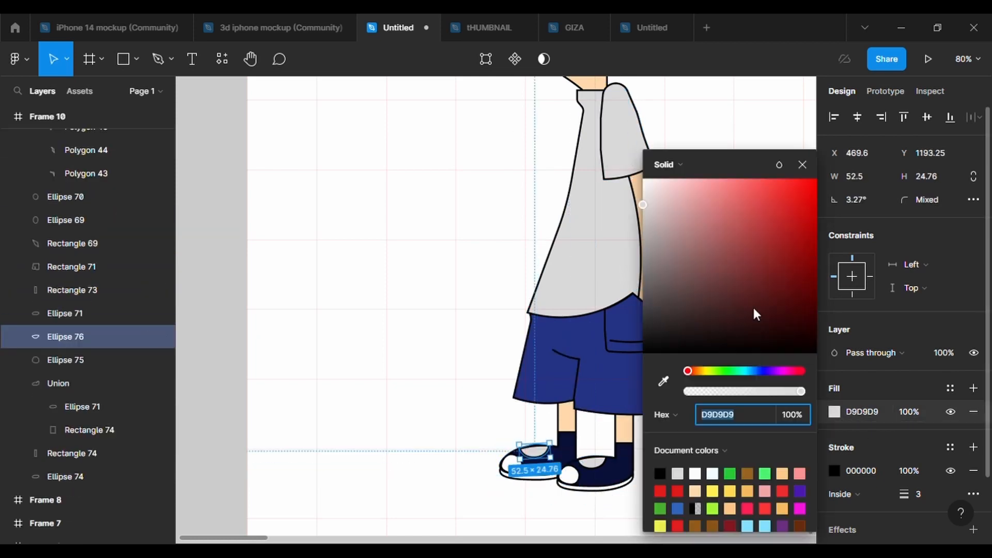
{"action": "left_click_drag", "start_coordinate": [753, 312], "coordinate": [632, 158]}
{"action": "left_click", "coordinate": [593, 462]}
{"action": "left_click", "coordinate": [834, 412]}
{"action": "left_click_drag", "start_coordinate": [695, 328], "coordinate": [609, 118]}
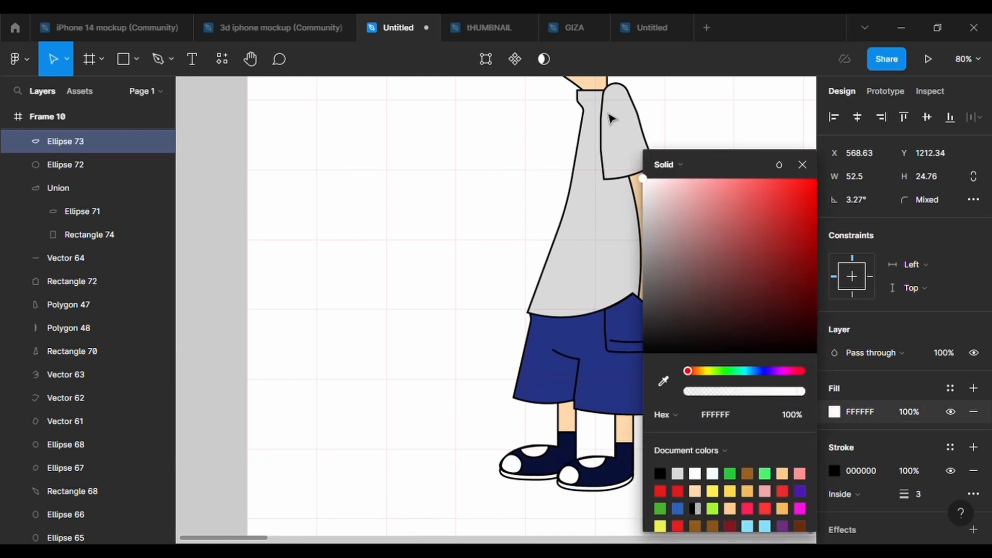
{"action": "left_click", "coordinate": [692, 434]}
Fill the shirt's body with a warm yellow.
{"action": "scroll", "coordinate": [690, 432], "scroll_direction": "up", "scroll_amount": 1}
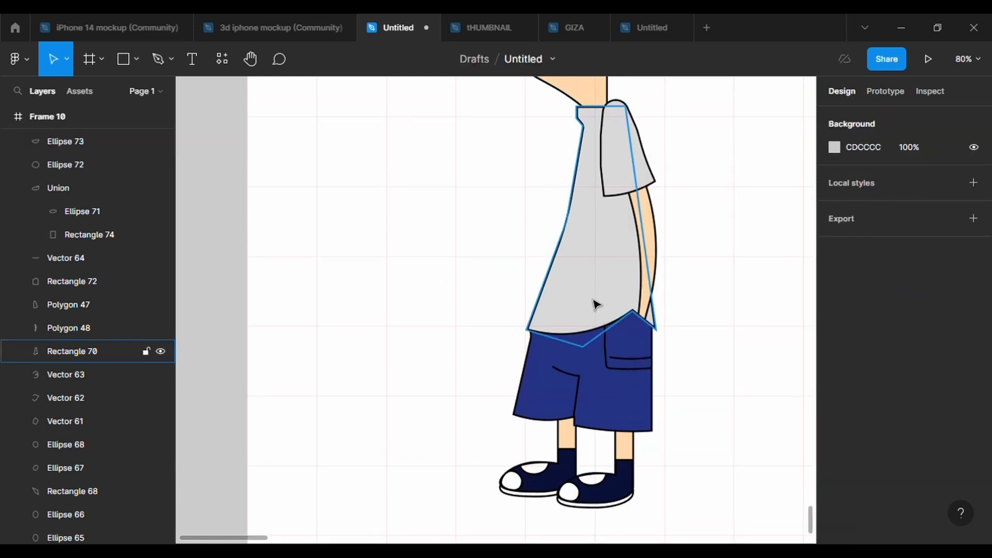
{"action": "left_click", "coordinate": [547, 300]}
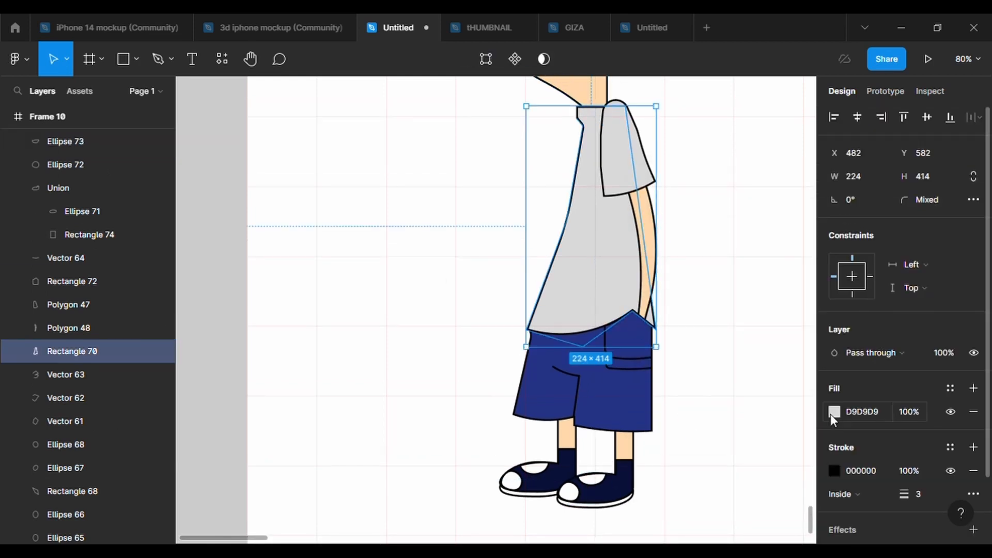
{"action": "left_click", "coordinate": [835, 412]}
{"action": "left_click_drag", "start_coordinate": [697, 371], "coordinate": [703, 371]}
{"action": "left_click_drag", "start_coordinate": [793, 205], "coordinate": [753, 181]}
Fill the shirt sleeve with the yellow sampled from the shirt's body.
{"action": "left_click", "coordinate": [634, 182]}
{"action": "left_click", "coordinate": [835, 413]}
{"action": "left_click", "coordinate": [664, 382]}
{"action": "left_click", "coordinate": [614, 304]}
{"action": "key", "text": "Escape"}
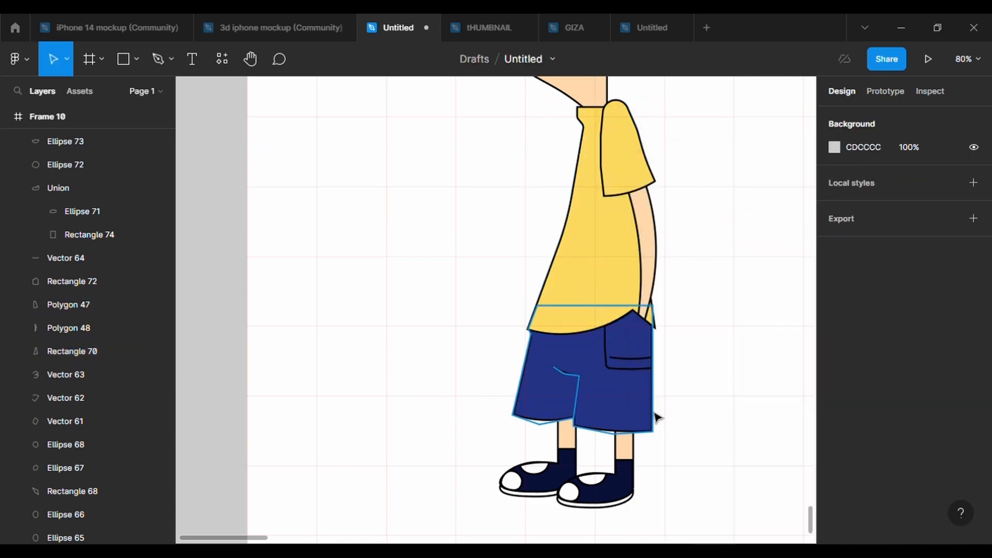
Try a light red FD5B5B fill on the hair.
{"action": "scroll", "coordinate": [654, 414], "scroll_direction": "up", "scroll_amount": 2}
{"action": "scroll", "coordinate": [654, 414], "scroll_direction": "down", "scroll_amount": 4}
{"action": "left_click", "coordinate": [655, 181]}
{"action": "left_click", "coordinate": [834, 412]}
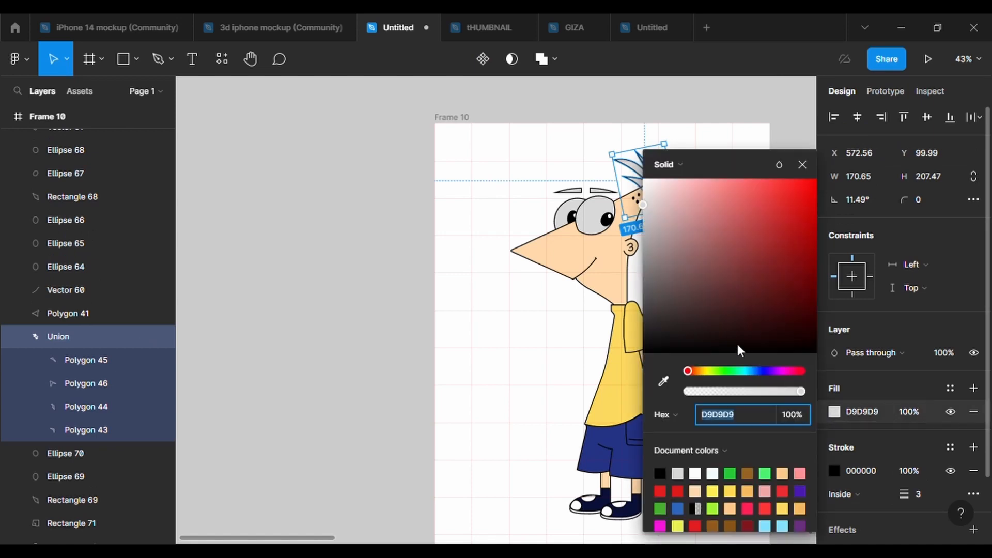
{"action": "left_click", "coordinate": [760, 197]}
{"action": "scroll", "coordinate": [570, 279], "scroll_direction": "right", "scroll_amount": 3}
{"action": "left_click_drag", "start_coordinate": [760, 197], "coordinate": [749, 186]}
{"action": "left_click", "coordinate": [755, 185]}
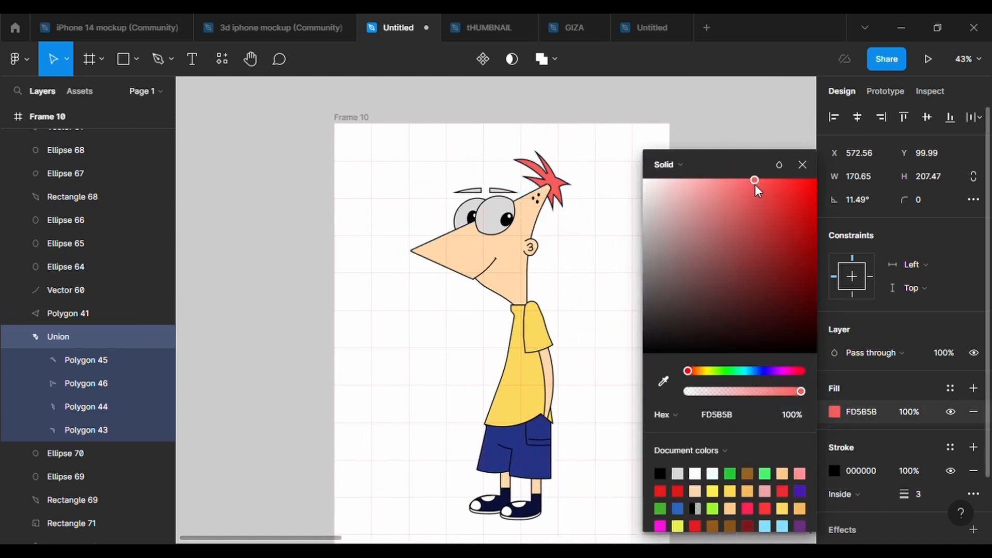
Undo the hair's last colour changes and redo them to compare the look.
{"action": "left_click", "coordinate": [613, 279]}
{"action": "key", "text": "ctrl+z"}
{"action": "key", "text": "ctrl+z"}
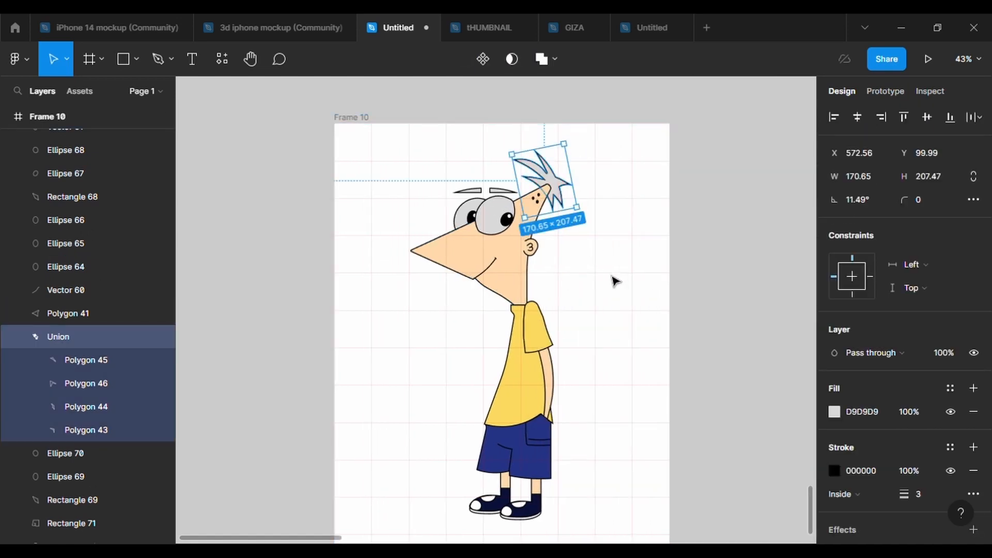
{"action": "key", "text": "ctrl+shift+z"}
{"action": "key", "text": "ctrl+shift+z"}
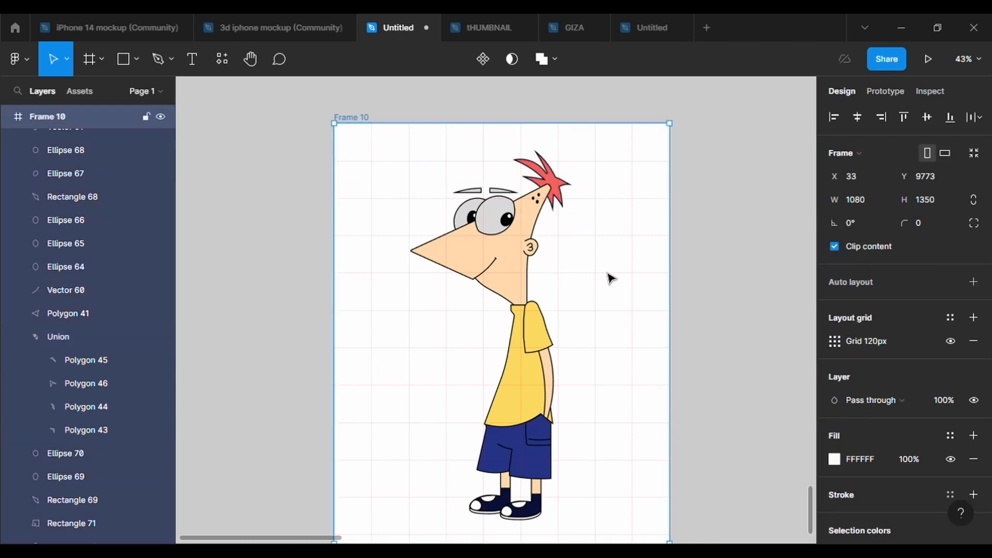
Set the hair's fill to the stronger red FC3A3A.
{"action": "left_click", "coordinate": [497, 192]}
{"action": "left_click", "coordinate": [550, 185]}
{"action": "left_click", "coordinate": [836, 412]}
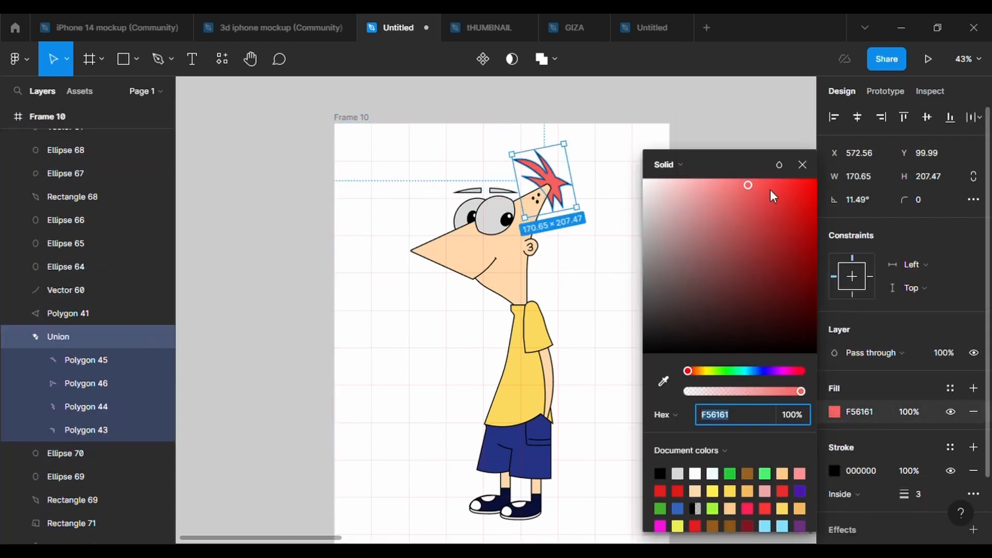
{"action": "left_click", "coordinate": [777, 181]}
Fill both eyebrows with red FC3A3A sampled from the hair.
{"action": "left_click", "coordinate": [498, 191]}
{"action": "left_click", "coordinate": [835, 412]}
{"action": "left_click", "coordinate": [665, 382]}
{"action": "left_click", "coordinate": [552, 183]}
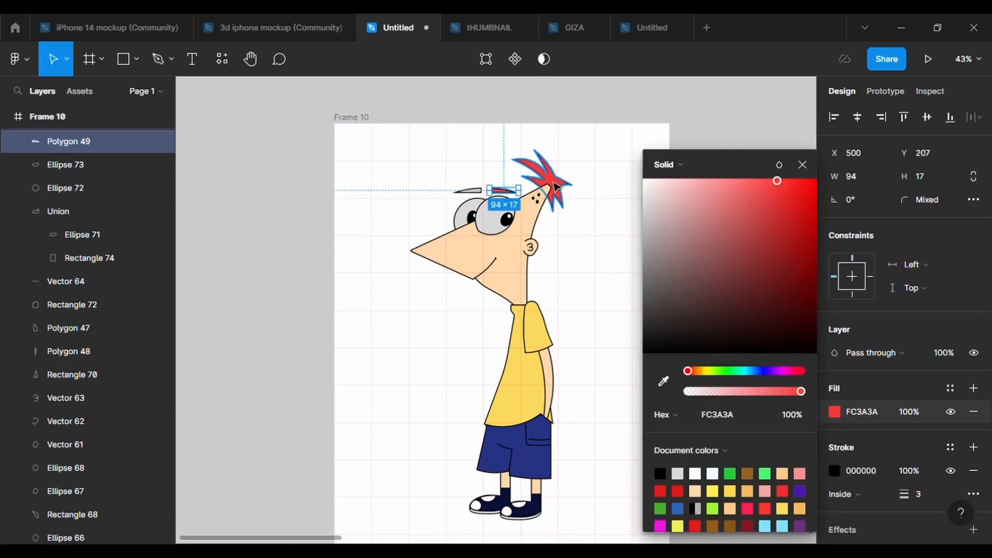
{"action": "left_click", "coordinate": [469, 191]}
{"action": "left_click", "coordinate": [836, 412]}
{"action": "left_click", "coordinate": [664, 382]}
{"action": "left_click", "coordinate": [552, 183]}
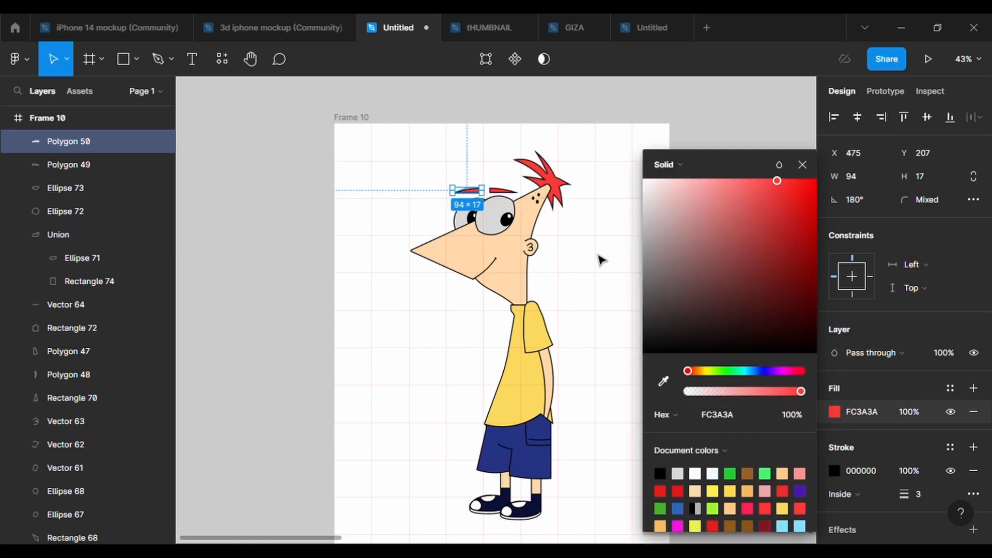
{"action": "left_click", "coordinate": [598, 259]}
Fill both eyeballs with white FFFFFF.
{"action": "left_click", "coordinate": [490, 213]}
{"action": "left_click", "coordinate": [835, 412]}
{"action": "left_click_drag", "start_coordinate": [666, 211], "coordinate": [618, 149]}
{"action": "left_click", "coordinate": [464, 212]}
{"action": "left_click", "coordinate": [836, 412]}
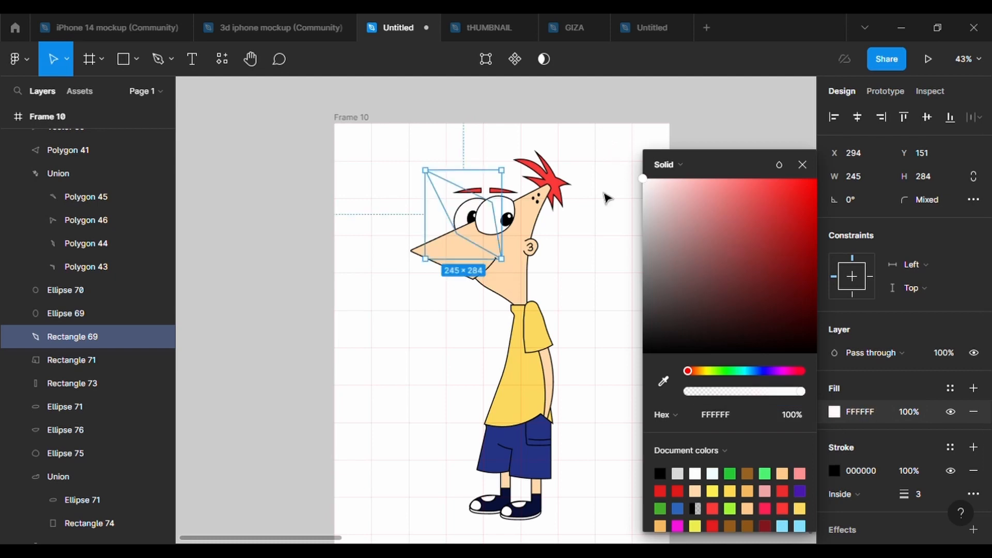
{"action": "left_click", "coordinate": [575, 316]}
{"action": "scroll", "coordinate": [581, 437], "scroll_direction": "down", "scroll_amount": 1}
{"action": "scroll", "coordinate": [580, 437], "scroll_direction": "up", "scroll_amount": 5}
{"action": "scroll", "coordinate": [580, 437], "scroll_direction": "down", "scroll_amount": 6}
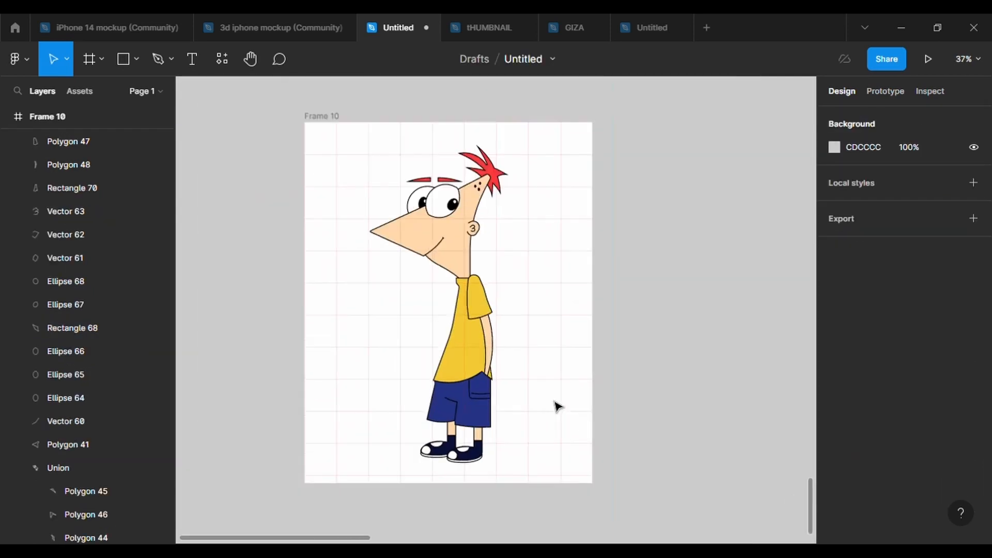